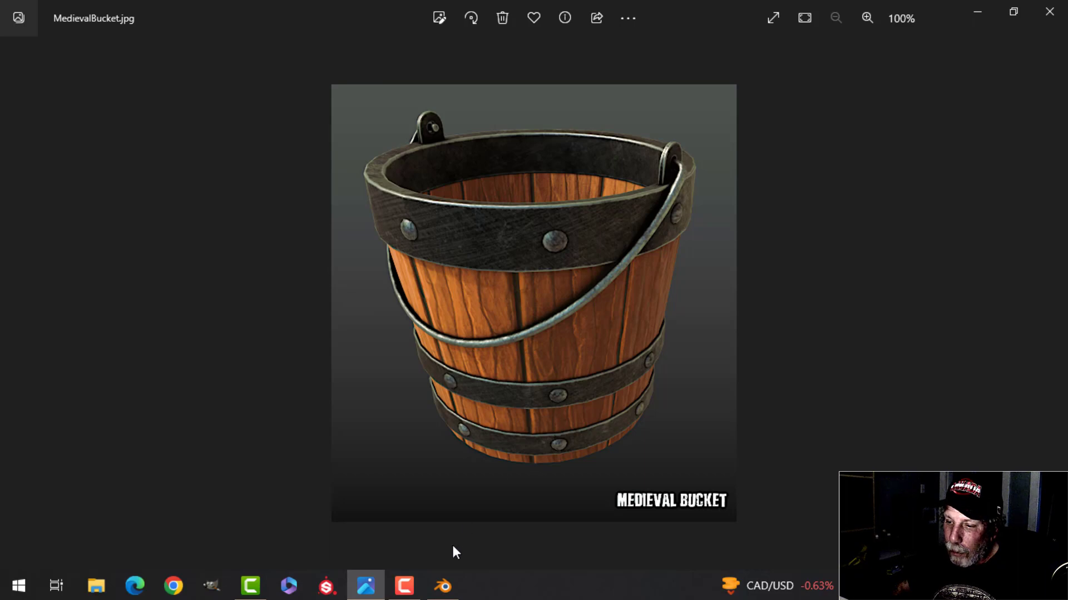
Switch to Blender and add a mesh circle with 32 vertices and a 1 m radius at the origin
left_click(445, 585)
mouse_move(605, 340)
middle_mouse_down()
mouse_move(566, 330)
mouse_move(558, 315)
mouse_move(549, 331)
middle_mouse_up()
key("shift+a")
mouse_move(542, 331)
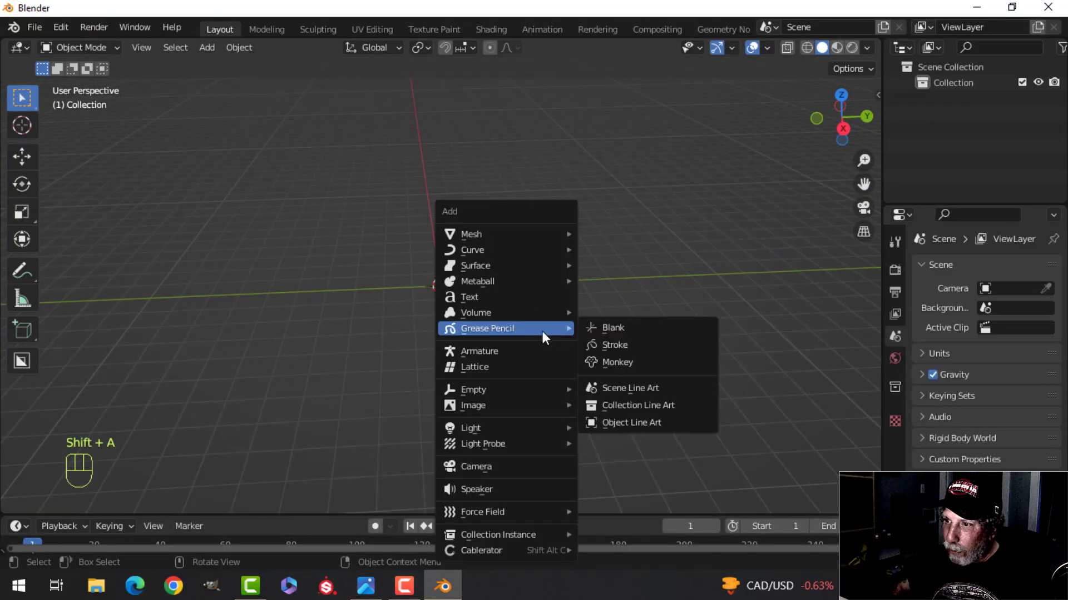
mouse_move(512, 235)
left_click(596, 262)
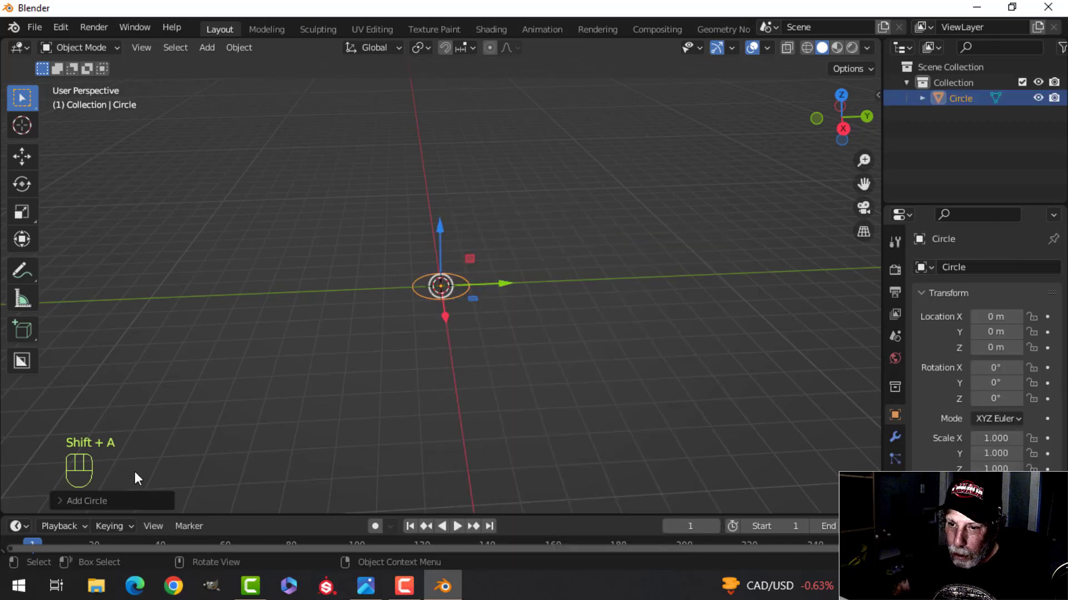
left_click(122, 496)
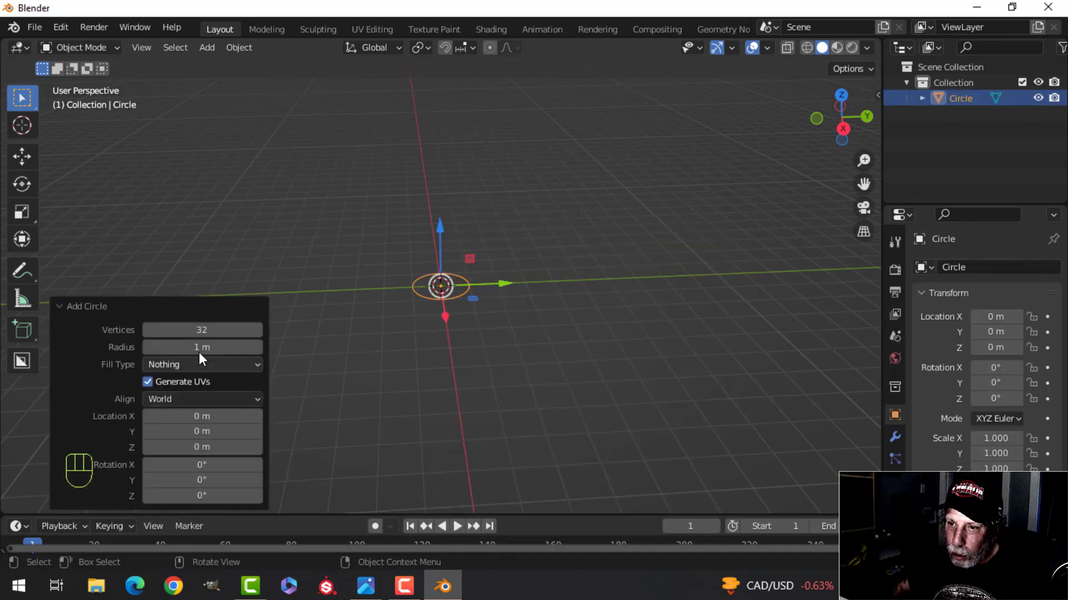
left_click(206, 307)
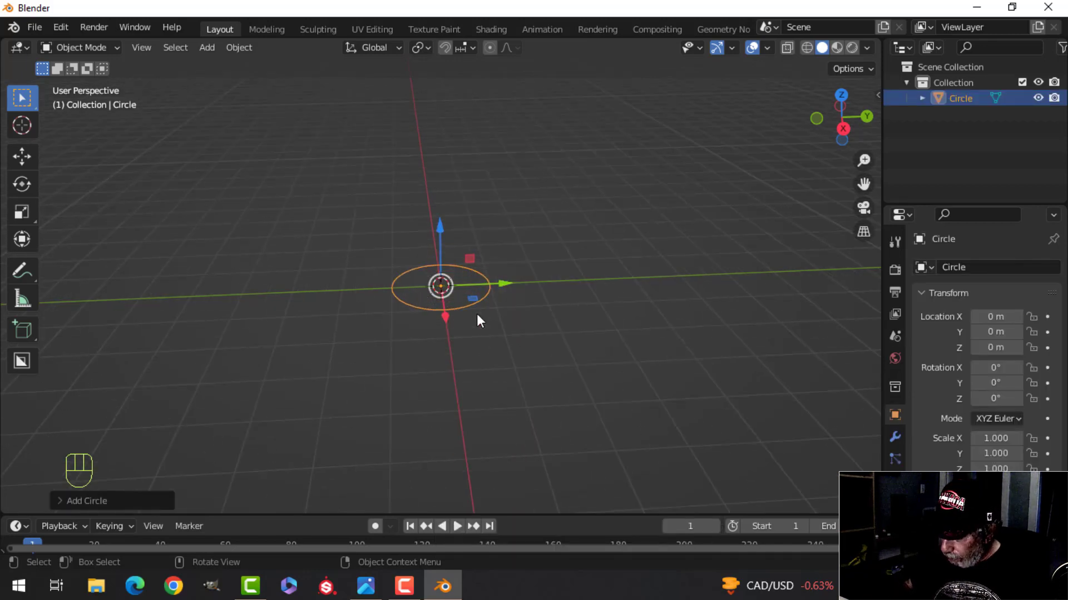
Extrude the circle straight up along Z into the bucket wall and scale the top ring outward so it tapers toward the base
key("KP_1")
key("Tab")
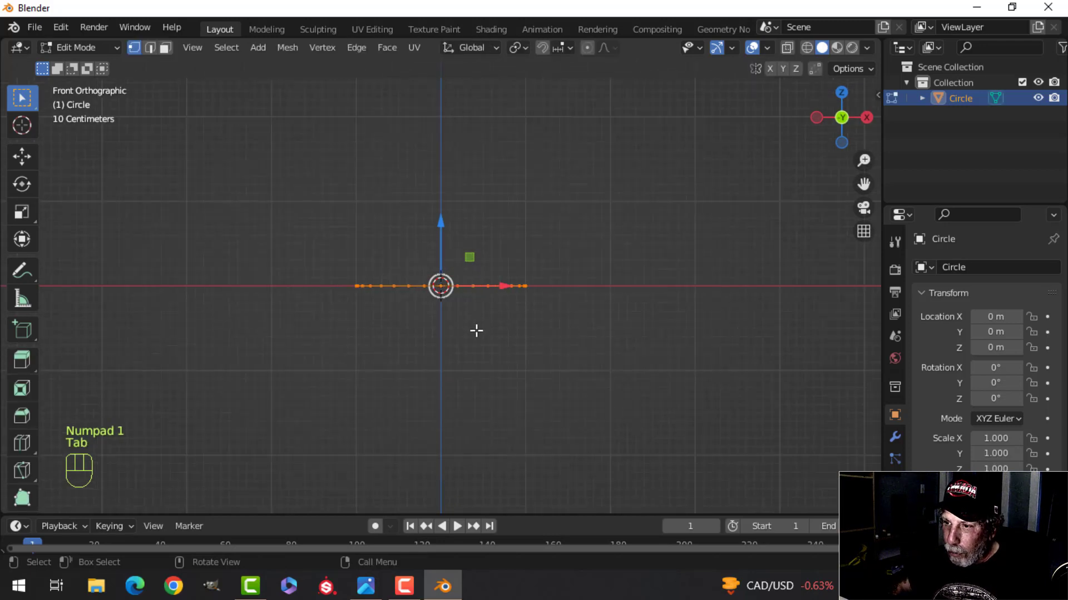
middle_click_drag(474, 329, 515, 336, "shift")
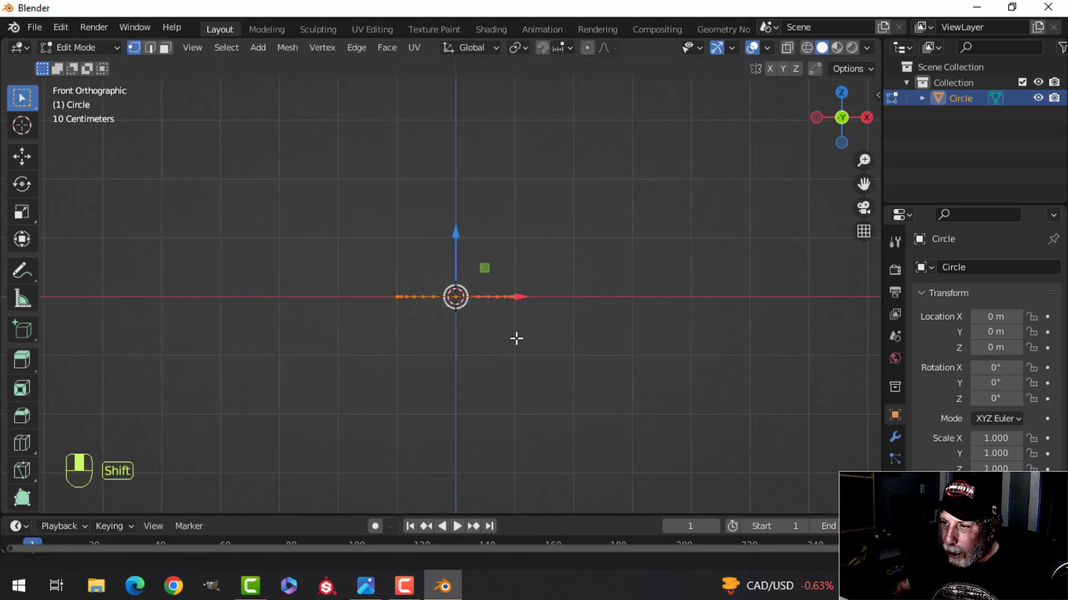
key("e")
left_click_drag(459, 237, 465, 98)
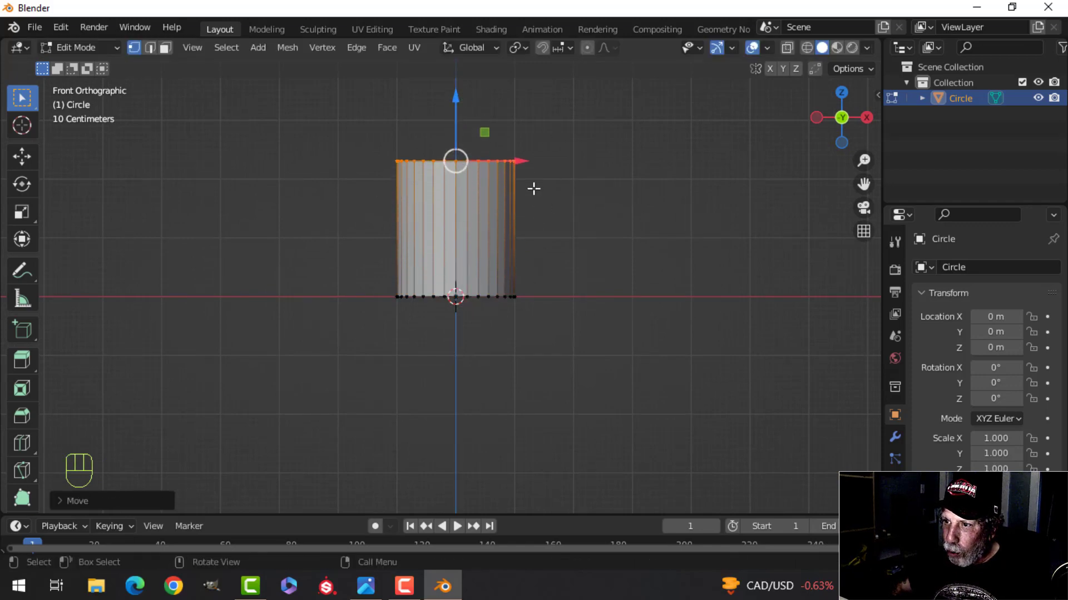
key("s")
left_click(558, 188)
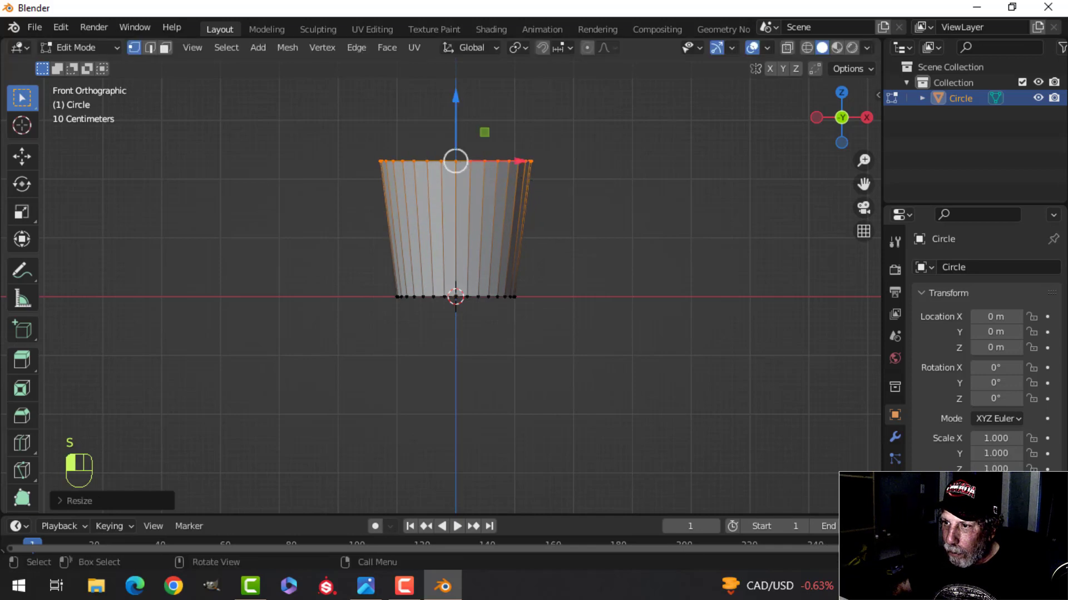
Duplicate the bottom edge loop of the wall, move the copy slightly below it, and separate it into its own object
mouse_move(550, 221)
middle_mouse_down()
mouse_move(534, 260)
mouse_move(548, 230)
mouse_move(484, 312)
mouse_move(529, 233)
mouse_move(503, 255)
mouse_move(499, 222)
mouse_move(495, 256)
mouse_move(601, 194)
mouse_move(573, 244)
mouse_move(551, 227)
middle_mouse_up()
key("alt+a")
key("2")
left_click(497, 269, "alt+shift")
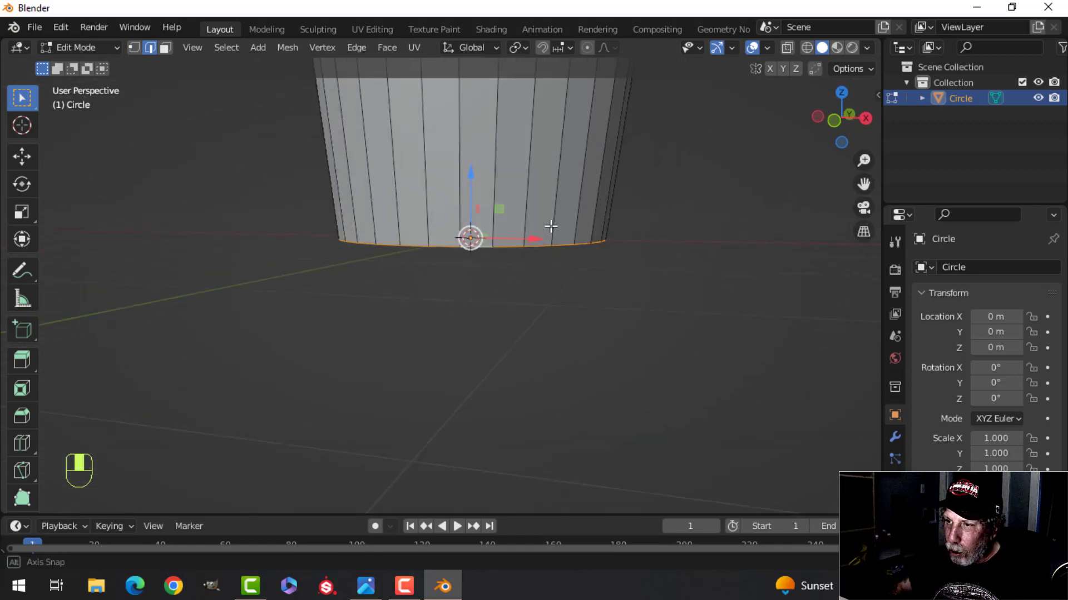
key("shift+d")
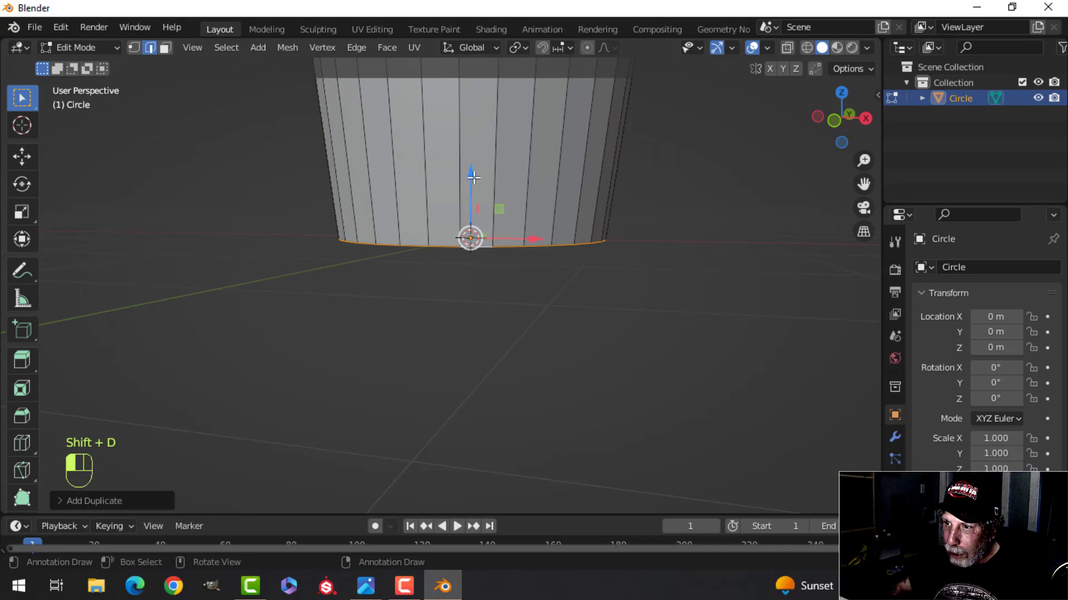
left_click(615, 295)
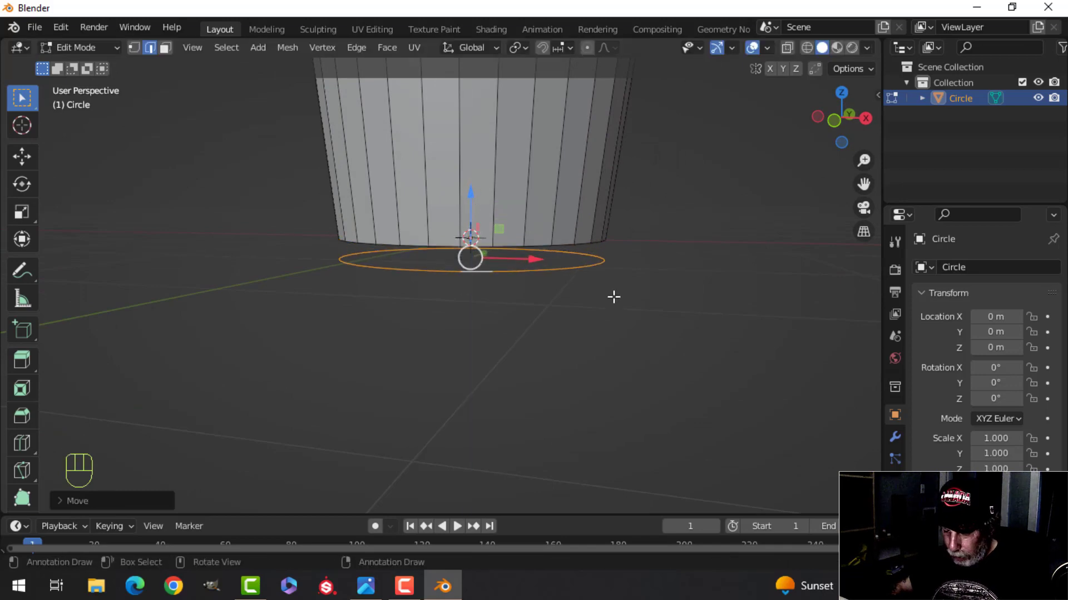
key("p")
left_click(615, 302)
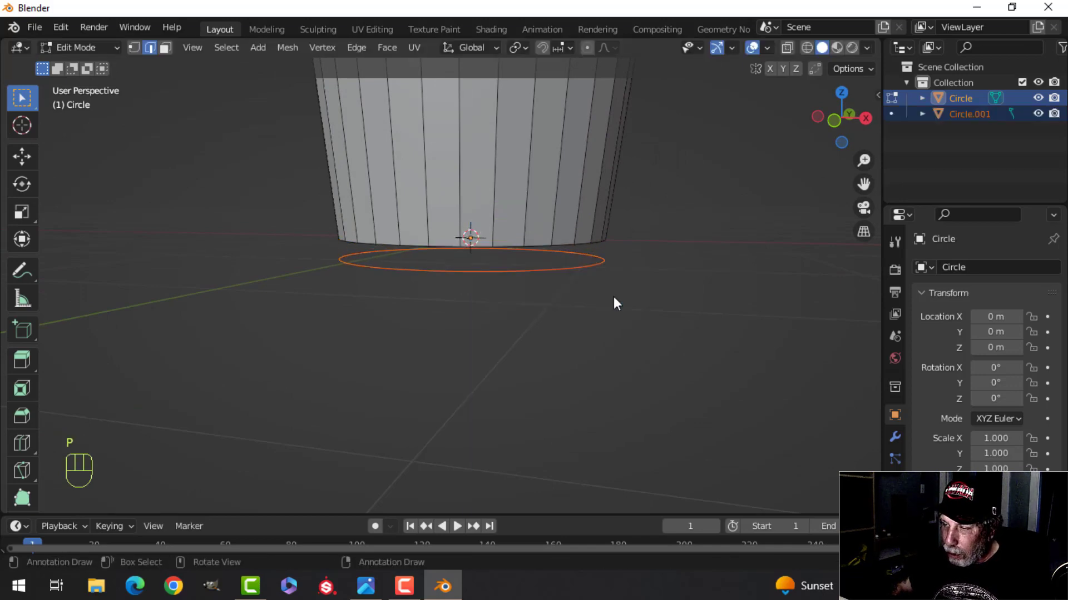
key("Tab")
left_click(557, 271)
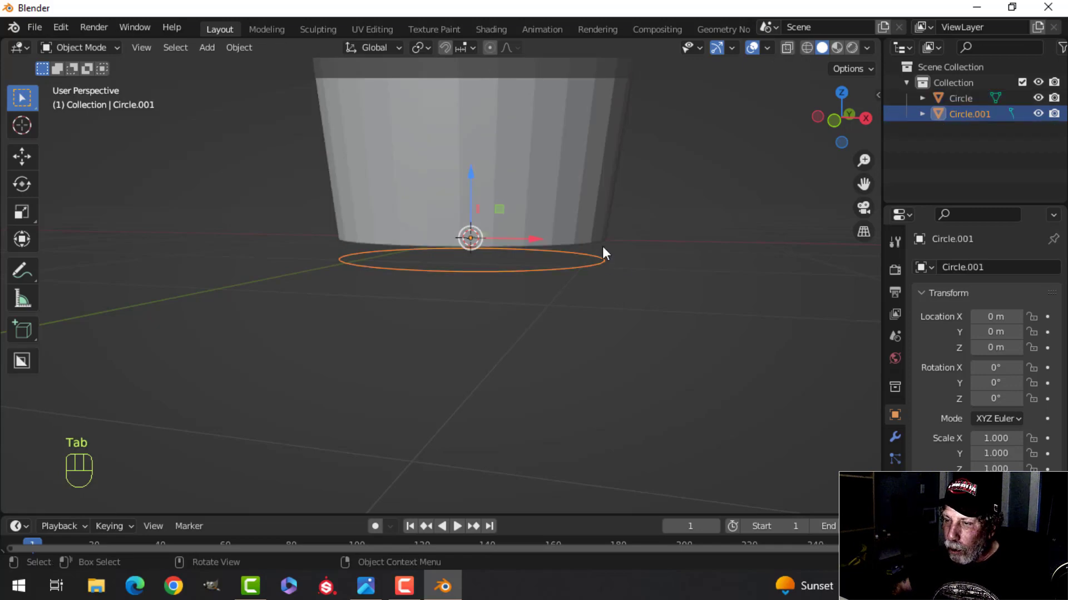
Extrude all faces of the bucket wall and use Shrink/Fatten to give the wall thickness
scroll(603, 246, "down", 2)
middle_click_drag(601, 236, 579, 287, "shift")
left_click(526, 207)
middle_click_drag(526, 207, 568, 277)
scroll(552, 278, "down", 1)
scroll(545, 262, "up", 2)
key("Tab")
key("a")
middle_click_drag(559, 271, 583, 272)
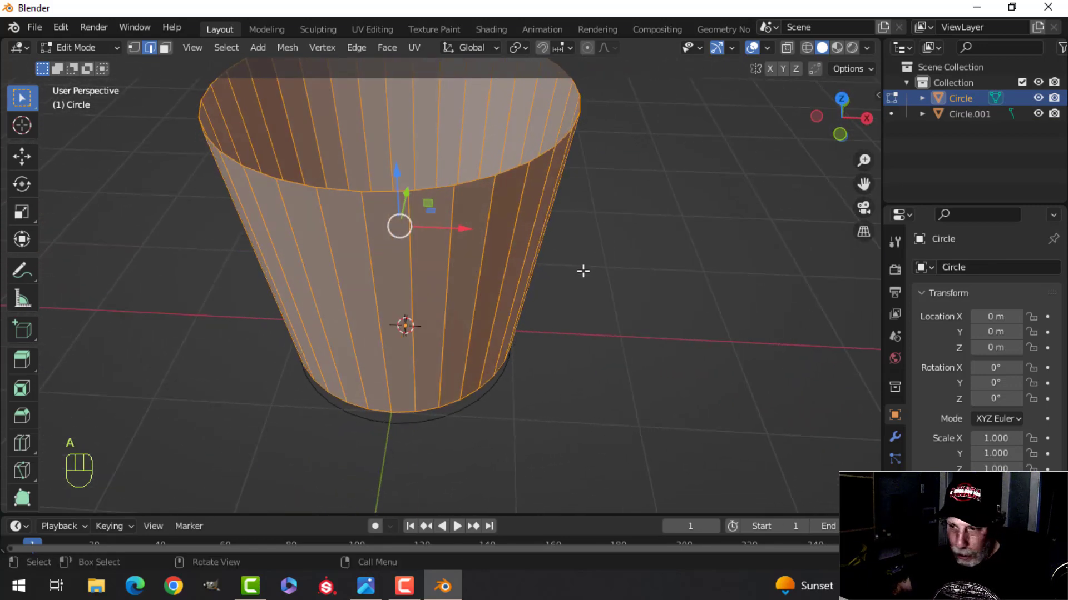
key("e")
key("alt+s")
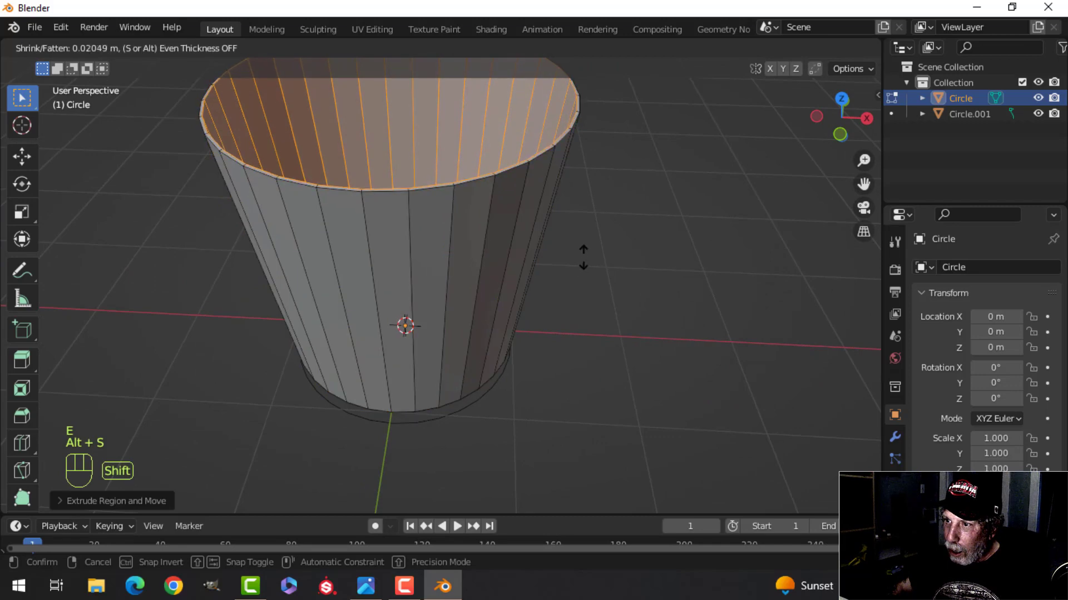
left_click(555, 207)
key("alt+a")
In the front wireframe view, flatten the bucket's top rim by scaling its edges to 0 along Z
middle_click_drag(579, 235, 528, 300)
scroll(510, 285, "up", 3)
middle_click_drag(528, 300, 492, 278)
middle_click_drag(492, 278, 506, 345, "shift")
scroll(261, 206, "down", 3)
mouse_move(388, 250)
middle_mouse_down("shift")
mouse_move(391, 266)
mouse_move(396, 250)
middle_mouse_up("shift")
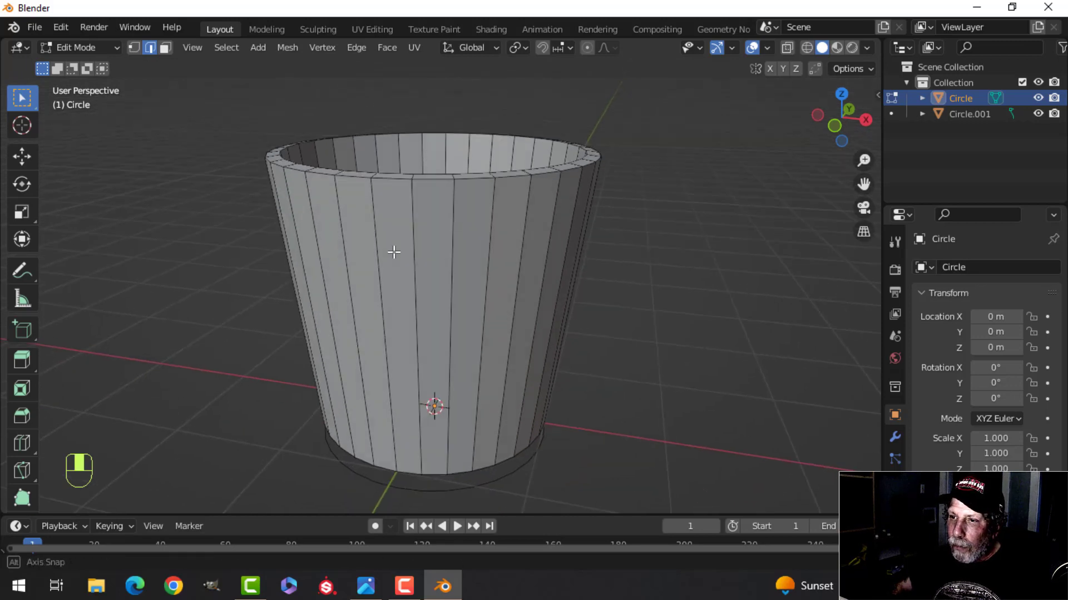
middle_click_drag(417, 343, 426, 317)
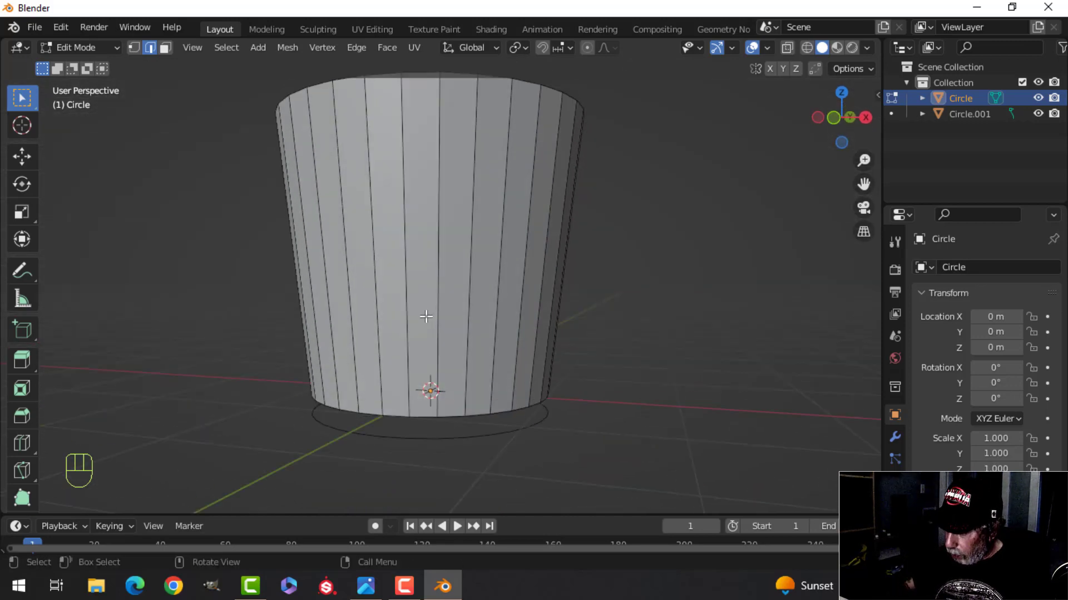
key("KP_1")
key("z")
left_click(364, 286)
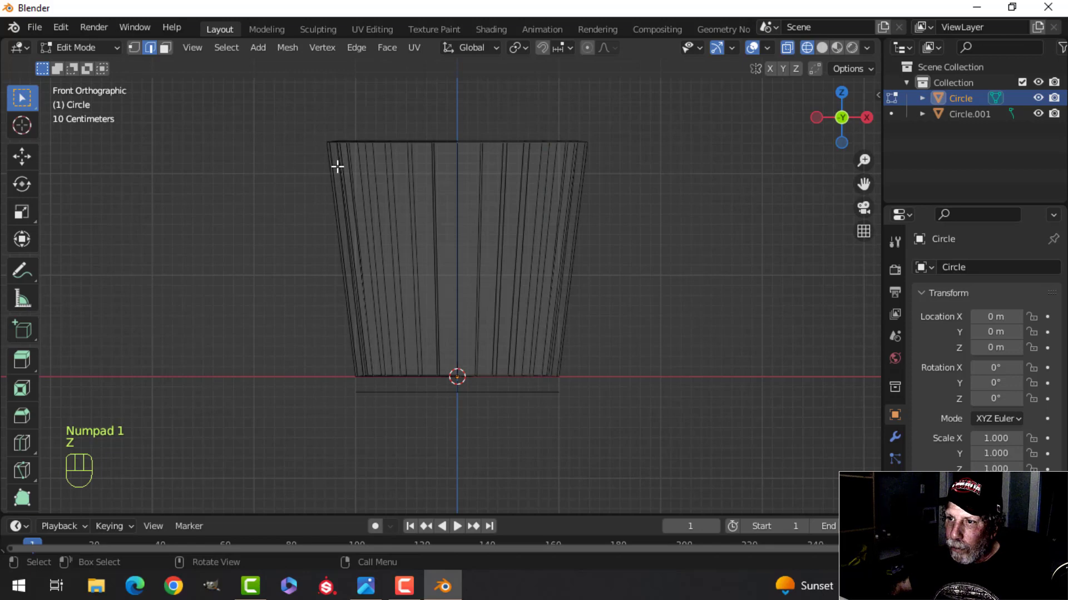
key("b")
left_click_drag(278, 105, 622, 165)
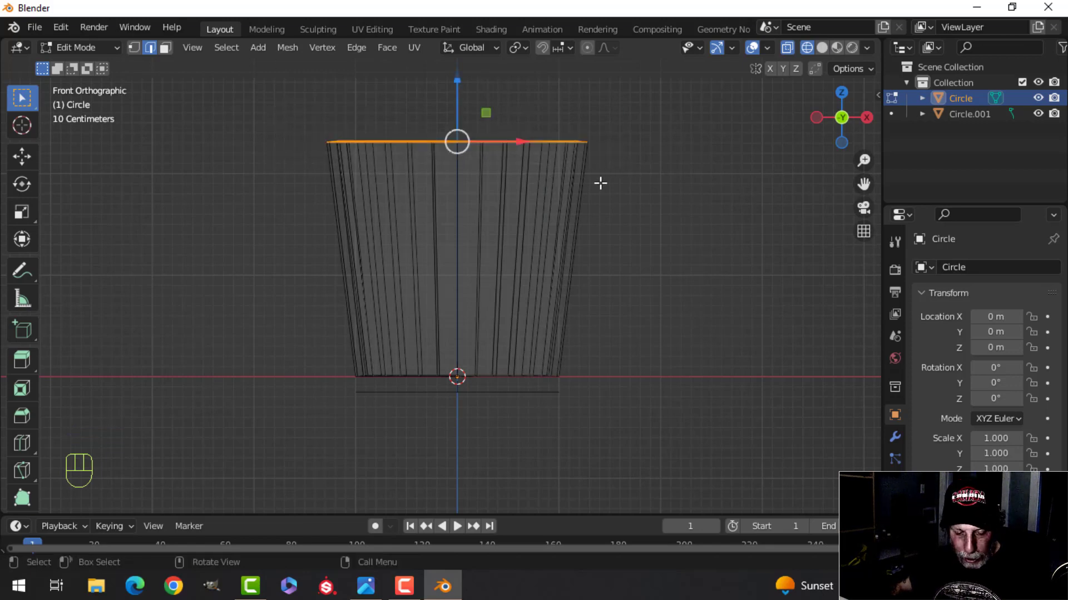
middle_click_drag(602, 183, 581, 209, "shift")
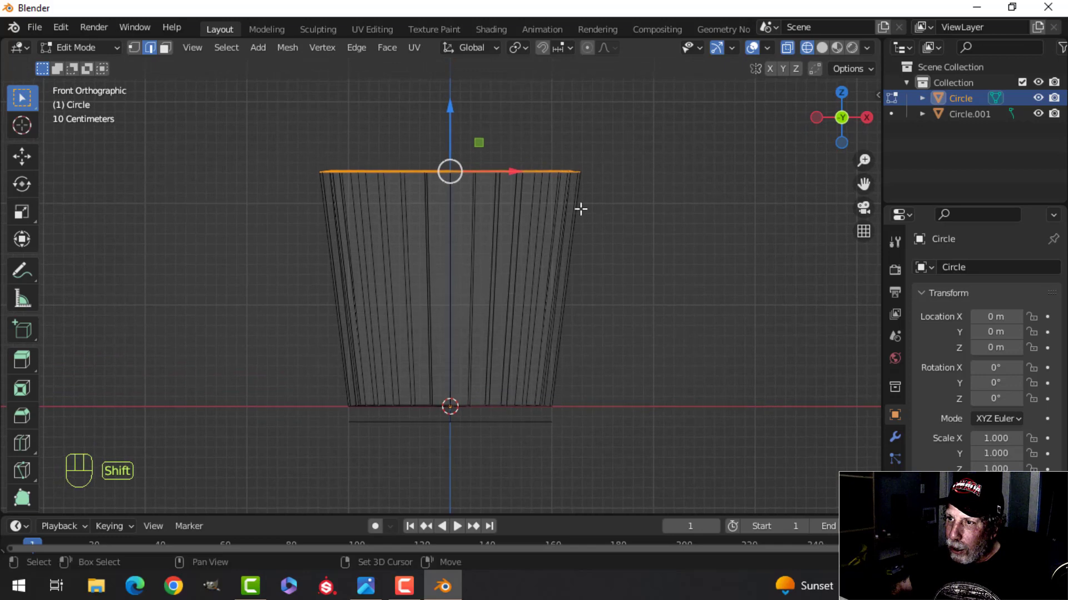
key("s")
key("z")
key("0")
left_click(603, 181)
key("alt+a")
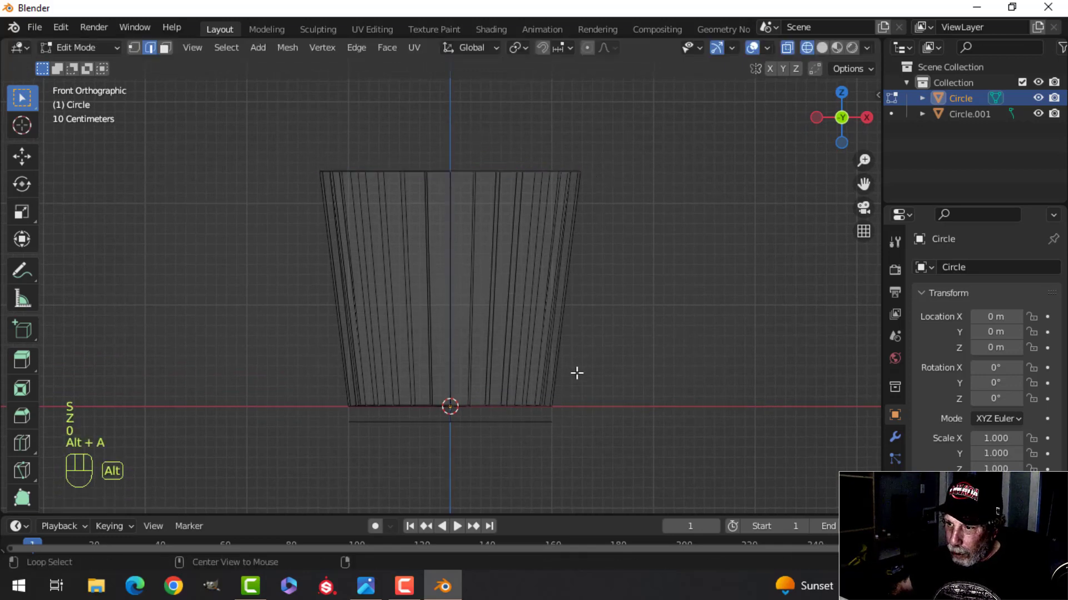
Flatten the bucket's bottom rim by scaling its edges to 0 along Z, and return to solid shading
middle_click(453, 325, "alt")
key("b")
left_click_drag(297, 318, 565, 362)
key("s")
key("z")
key("0")
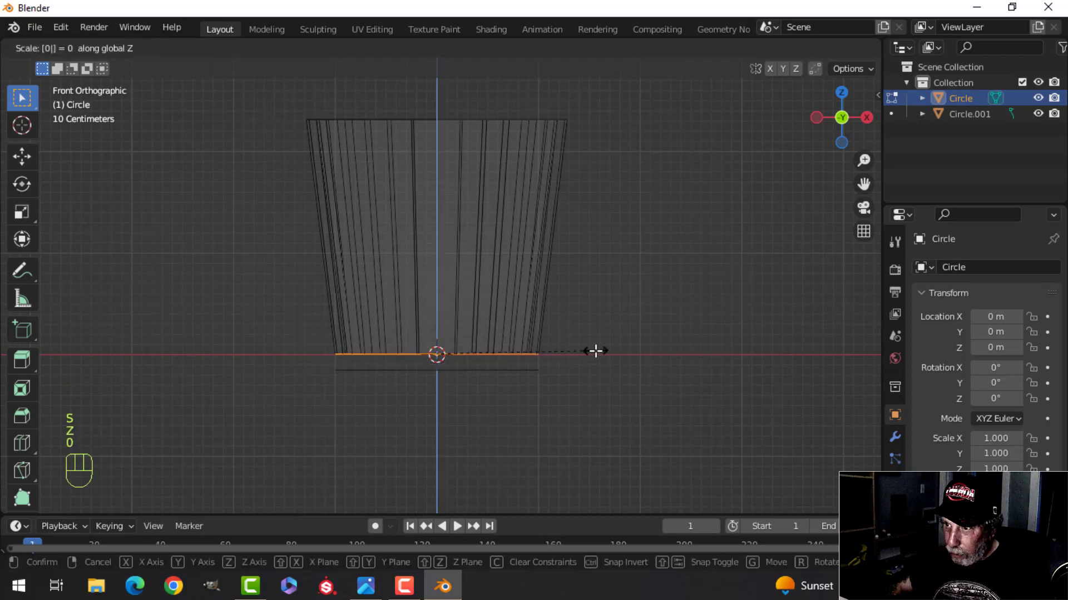
left_click(595, 351)
key("z")
left_click(702, 348)
mouse_move(702, 348)
middle_mouse_down()
mouse_move(529, 327)
mouse_move(550, 339)
middle_mouse_up()
key("alt+a")
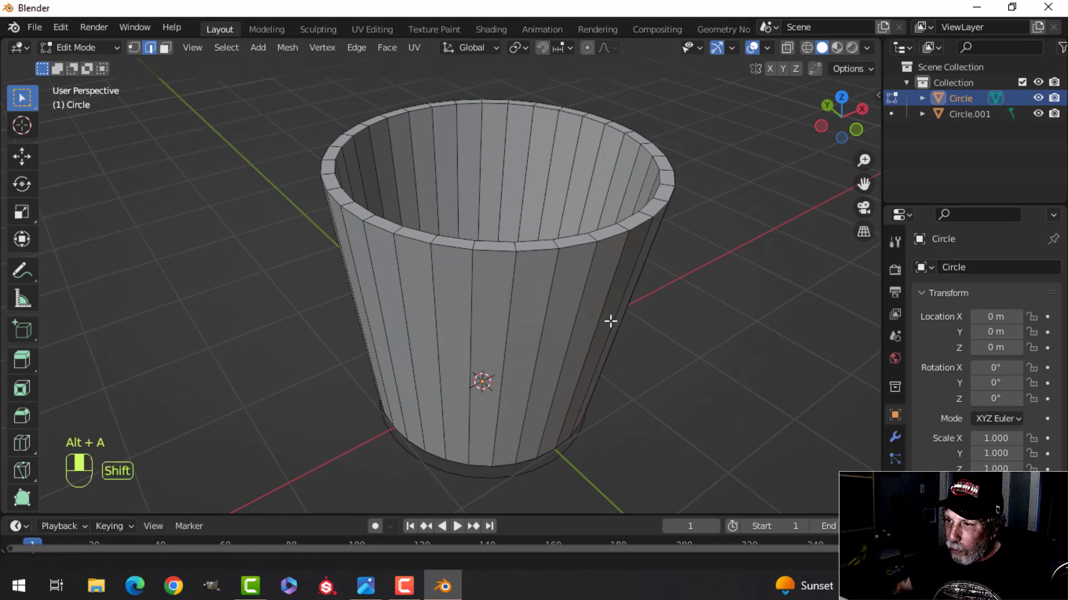
Bevel the inner and outer edge loops of the top and bottom rims by about 0.0256 m with 2 segments
scroll(563, 327, "up", 5)
scroll(537, 334, "down", 4)
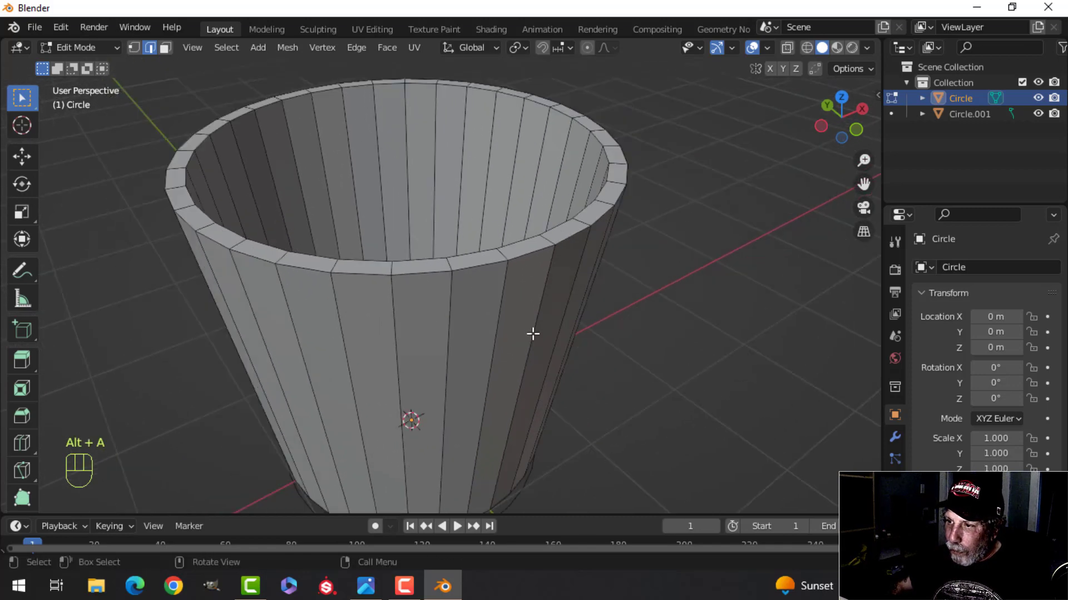
middle_click_drag(504, 185, 474, 232)
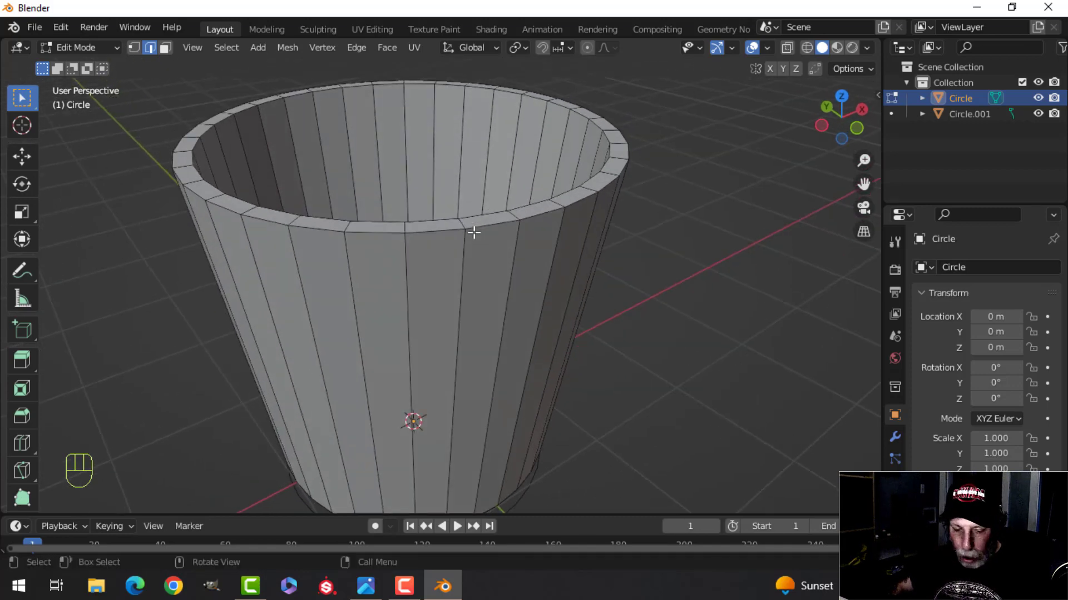
scroll(506, 255, "up", 2)
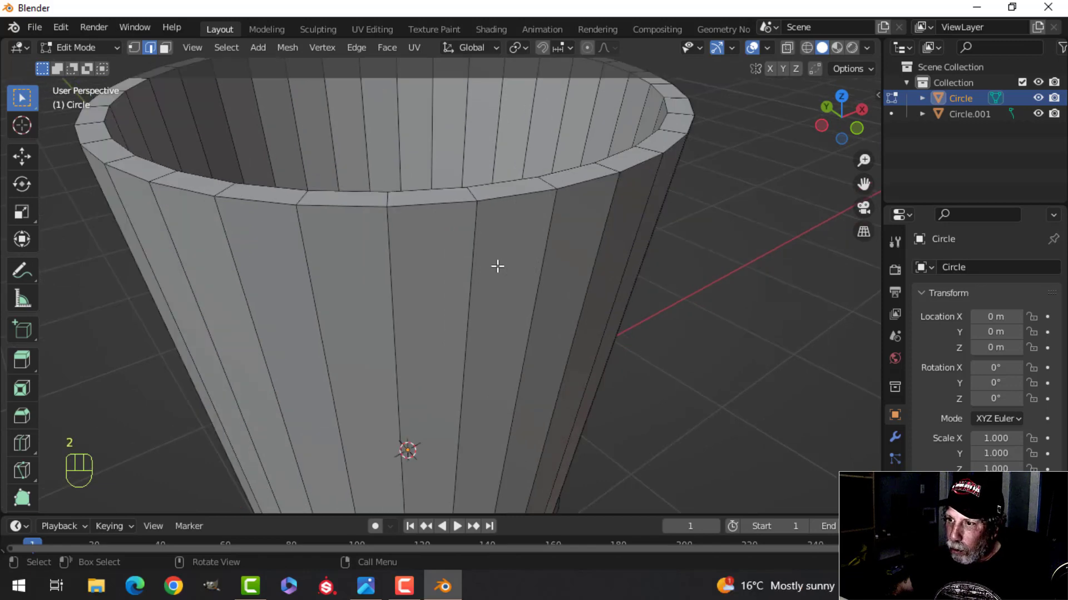
left_click(503, 192, "alt+shift")
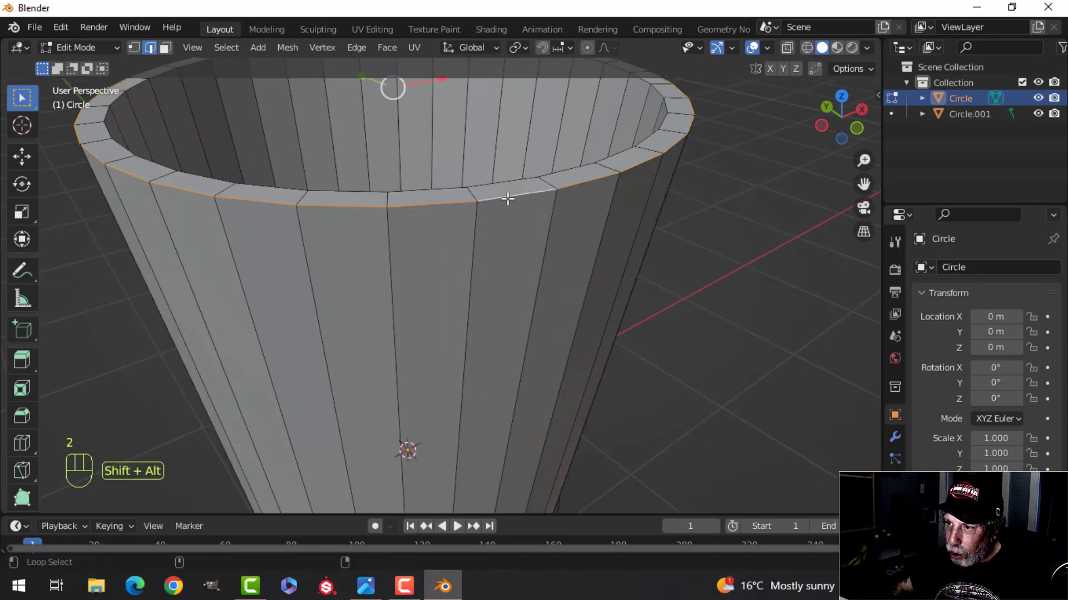
left_click(502, 182, "alt+shift")
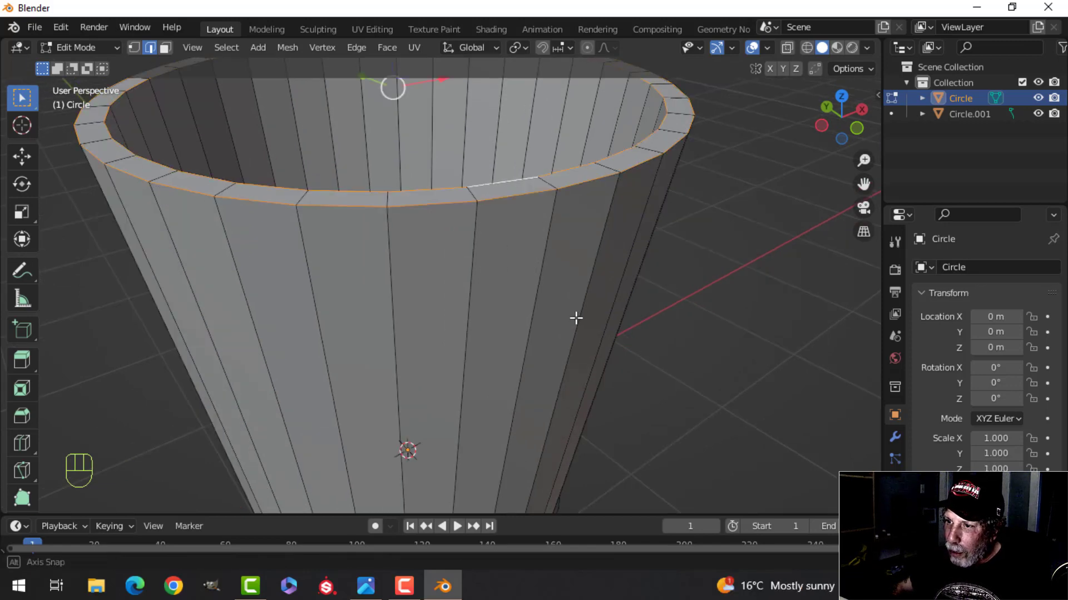
middle_click_drag(574, 316, 524, 336)
left_click(472, 215, "alt+shift")
left_click(519, 209, "alt+shift")
scroll(557, 290, "down", 1)
scroll(524, 320, "up", 1)
middle_click_drag(524, 335, 526, 329)
scroll(525, 330, "up", 1)
scroll(552, 274, "down", 1)
middle_click_drag(552, 273, 561, 286)
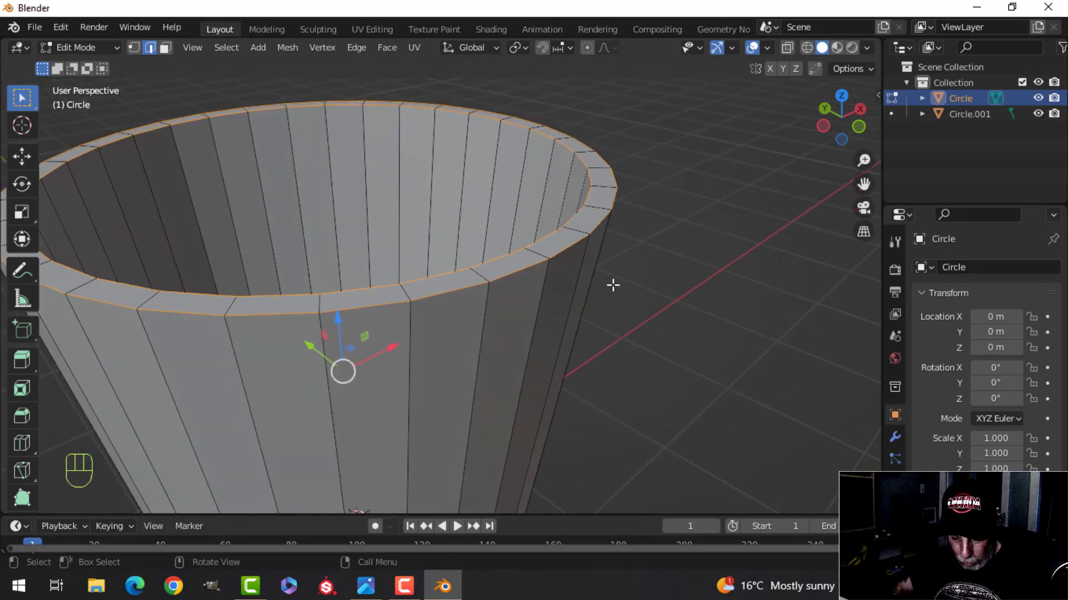
key("ctrl+b")
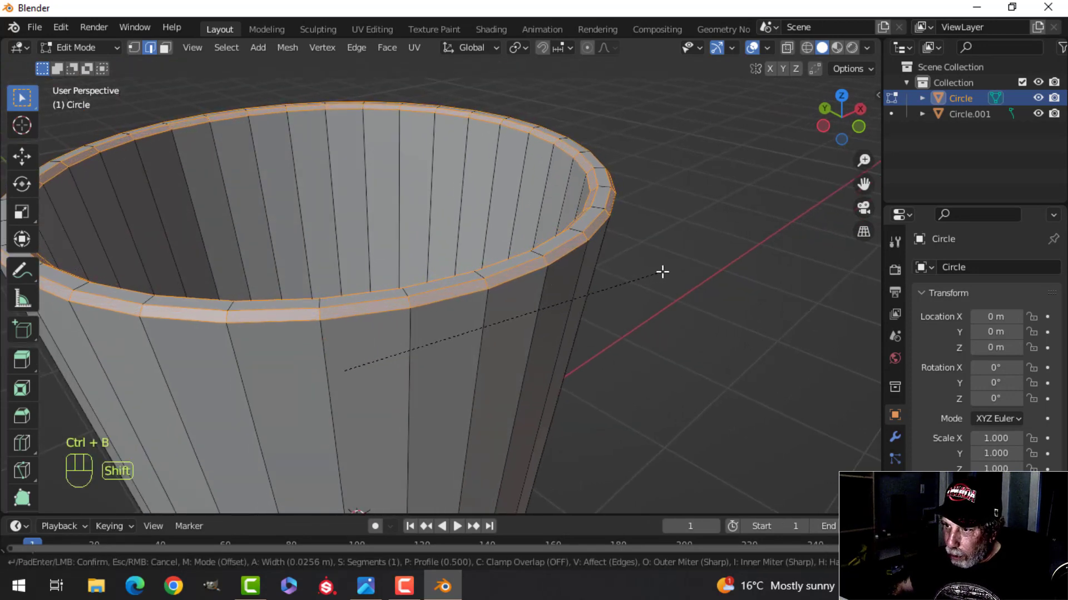
scroll(662, 271, "up", 1)
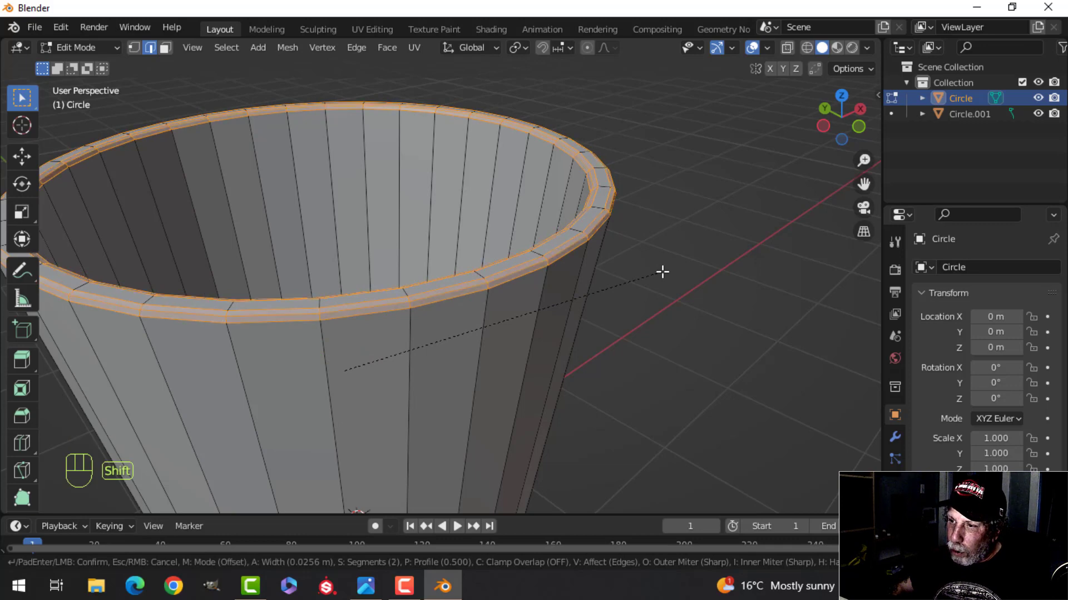
left_click(661, 271)
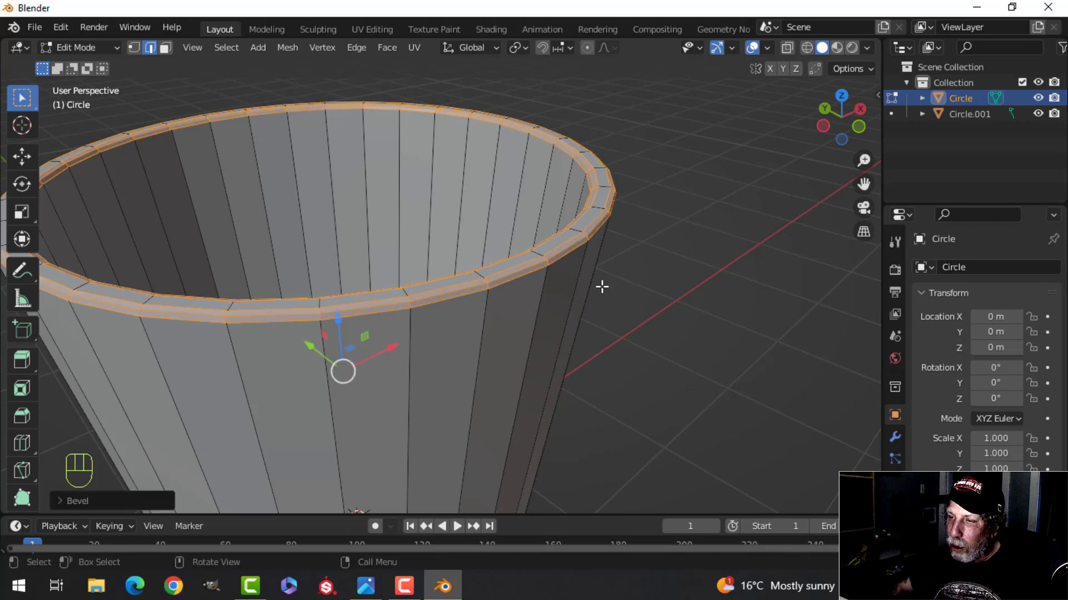
Fill the separated bottom ring with a face and move it up along Z inside the bucket's base
key("Tab")
scroll(595, 292, "down", 5)
middle_click_drag(591, 296, 417, 359)
left_click(577, 305)
key("Tab")
key("a")
key("f")
left_click_drag(400, 343, 400, 311)
middle_click_drag(400, 311, 501, 337)
scroll(426, 317, "up", 3)
middle_click_drag(502, 337, 428, 298)
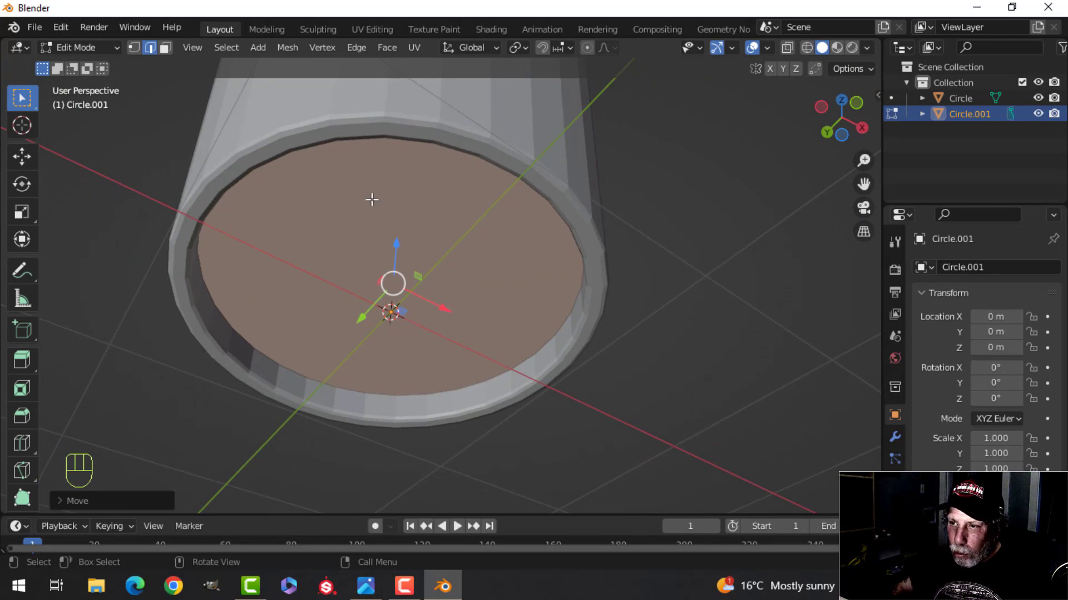
middle_click_drag(412, 305, 494, 394)
Enable the Face Orientation overlay and inspect the normals of the bucket wall and the bottom disc
left_click(766, 49)
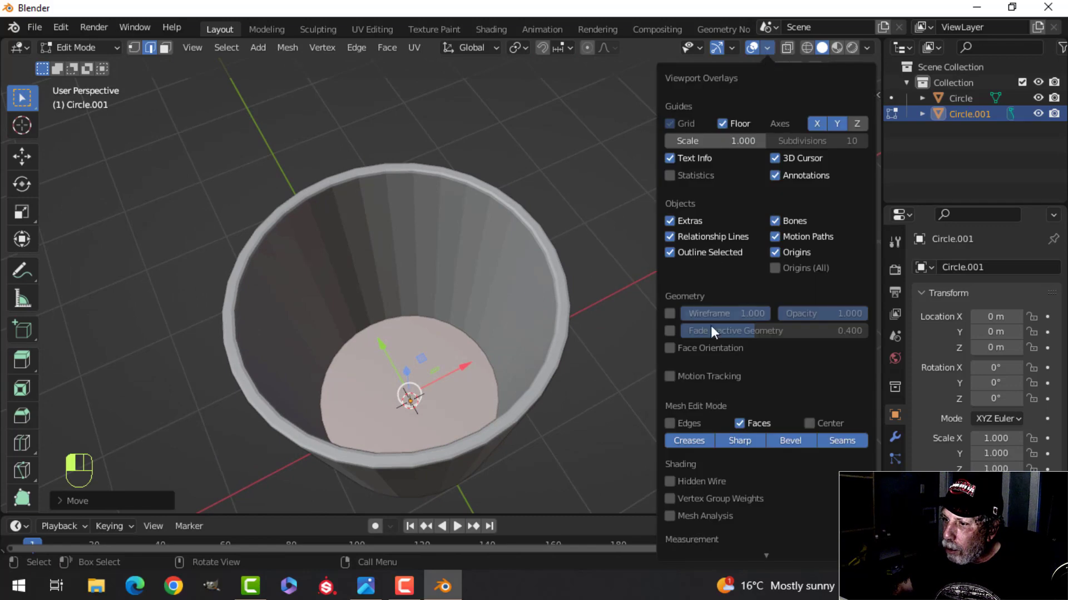
left_click(702, 350)
middle_click_drag(495, 419, 497, 246)
middle_click_drag(417, 287, 501, 372)
Extrude the bottom disc and move the new face slightly up along Z to give it thickness
key("e")
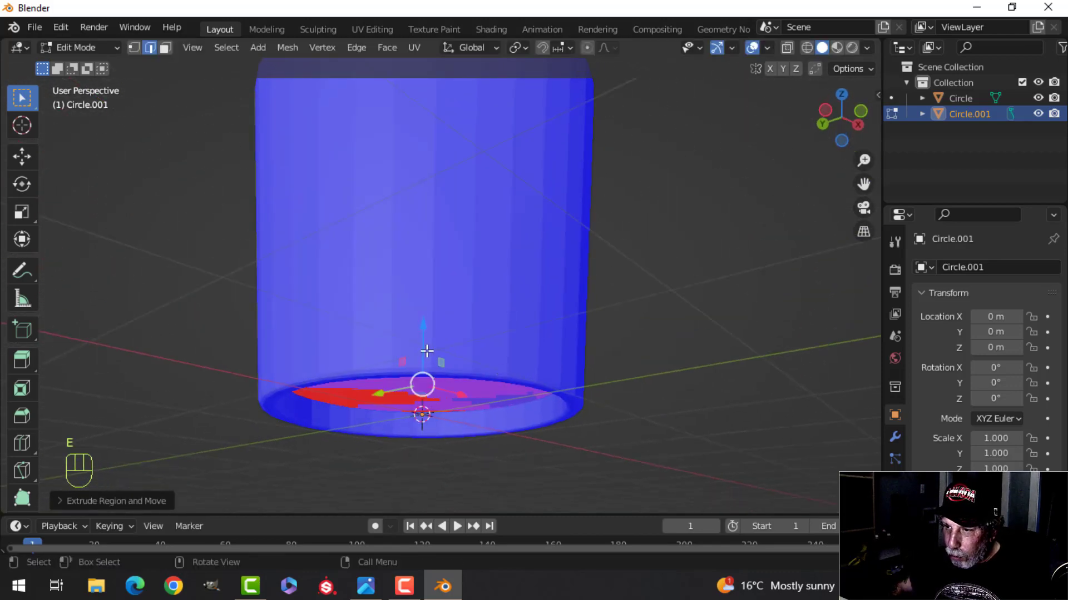
left_click_drag(426, 346, 423, 331)
middle_click_drag(472, 300, 526, 225)
Recalculate the normals of the whole bottom disc to face outside and turn off the Face Orientation overlay
key("a")
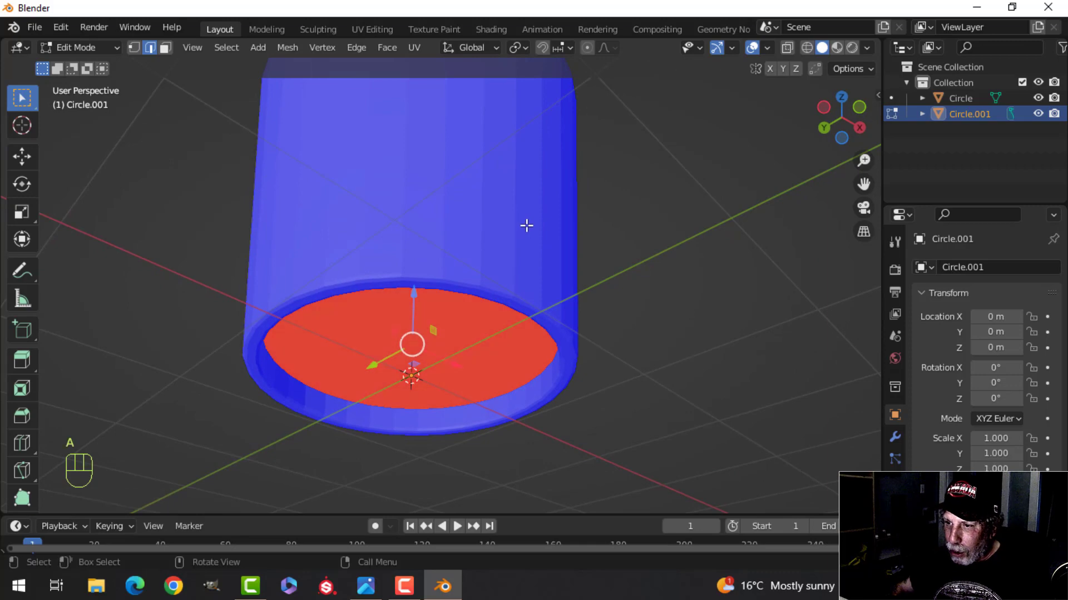
key("alt+n")
left_click(526, 243)
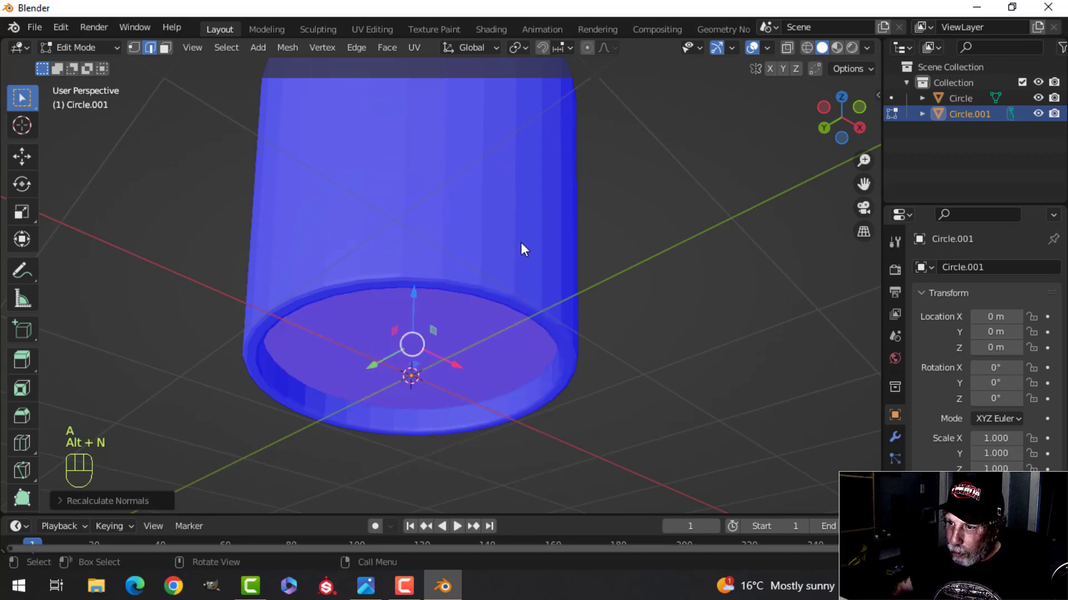
key("alt+a")
middle_click_drag(411, 340, 752, 137)
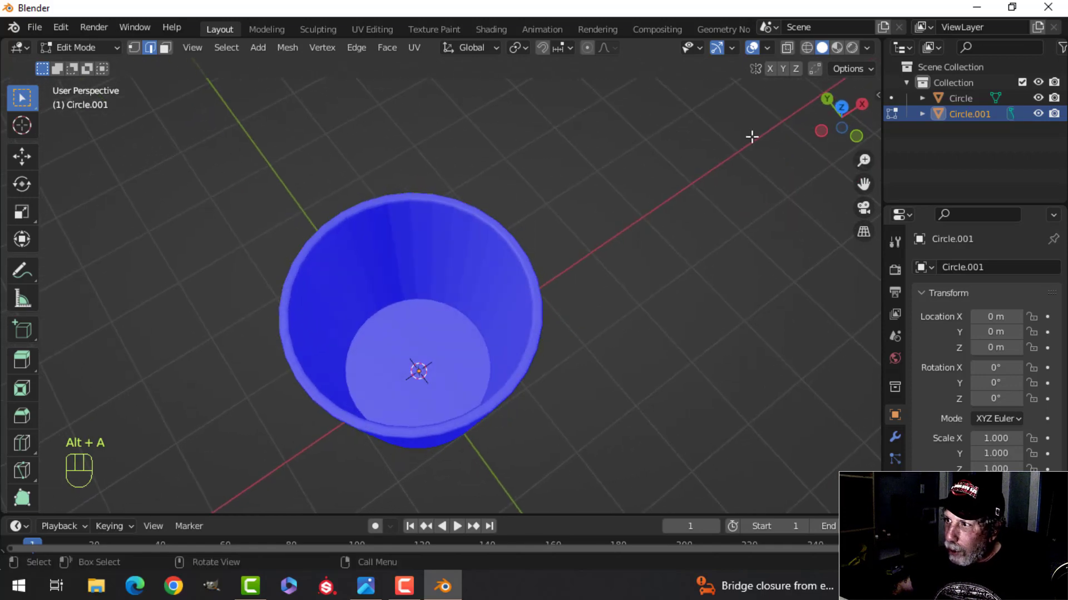
left_click(764, 51)
left_click(702, 348)
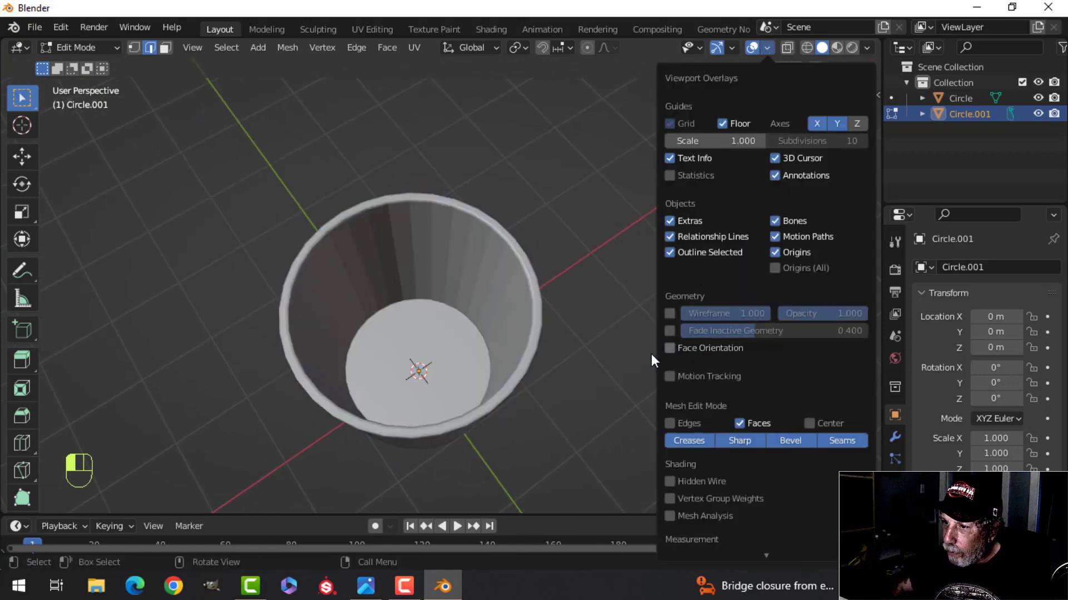
Isolate the bottom disc in local view, delete the faces around its side, and return to the full scene
middle_click_drag(651, 354, 567, 310)
key("Tab")
key("slash")
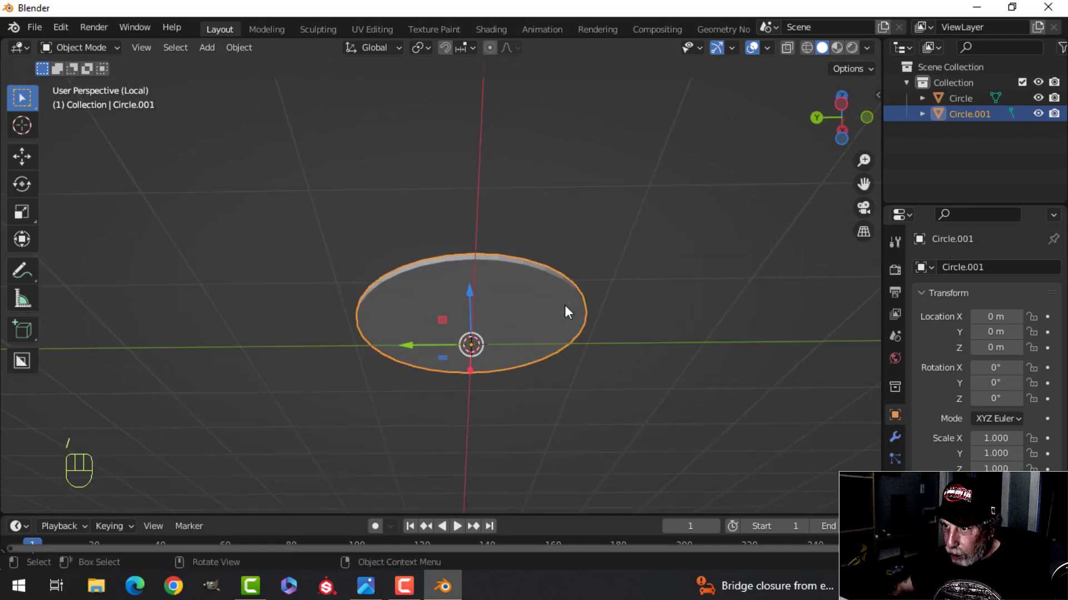
middle_click_drag(533, 252, 421, 199)
key("Tab")
middle_click_drag(494, 230, 537, 306)
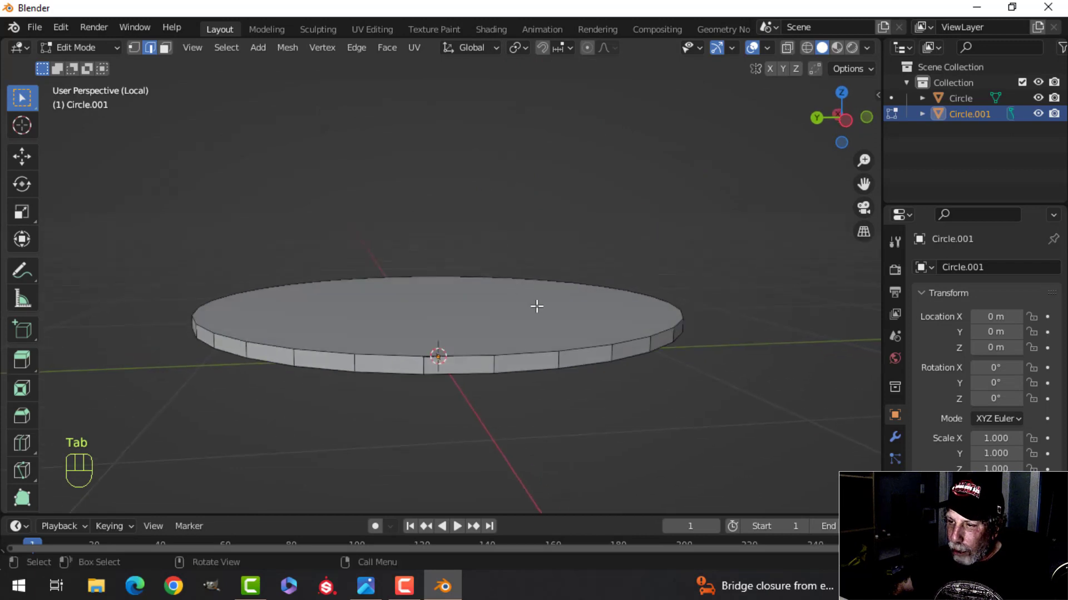
key("3")
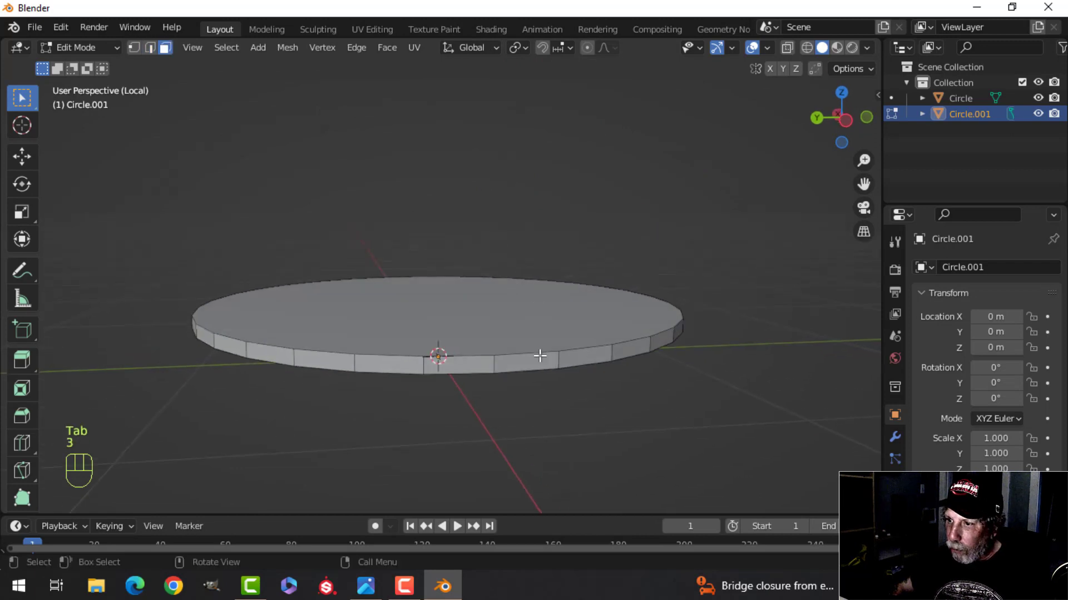
left_click(491, 369, "alt+shift")
key("x")
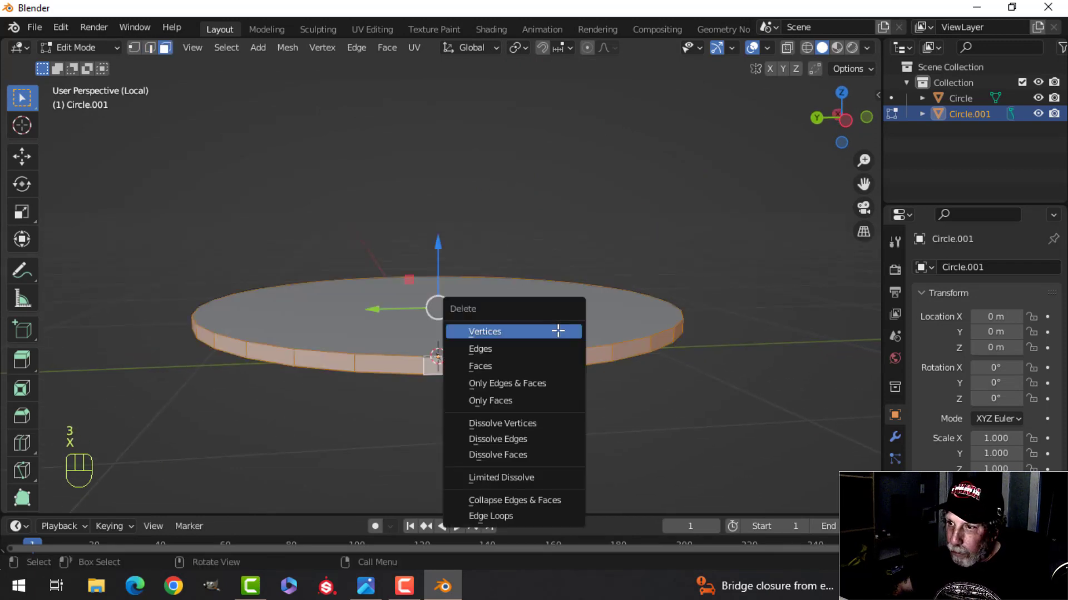
left_click(519, 366)
key("Tab")
key("alt+a")
middle_click_drag(543, 290, 526, 343)
key("slash")
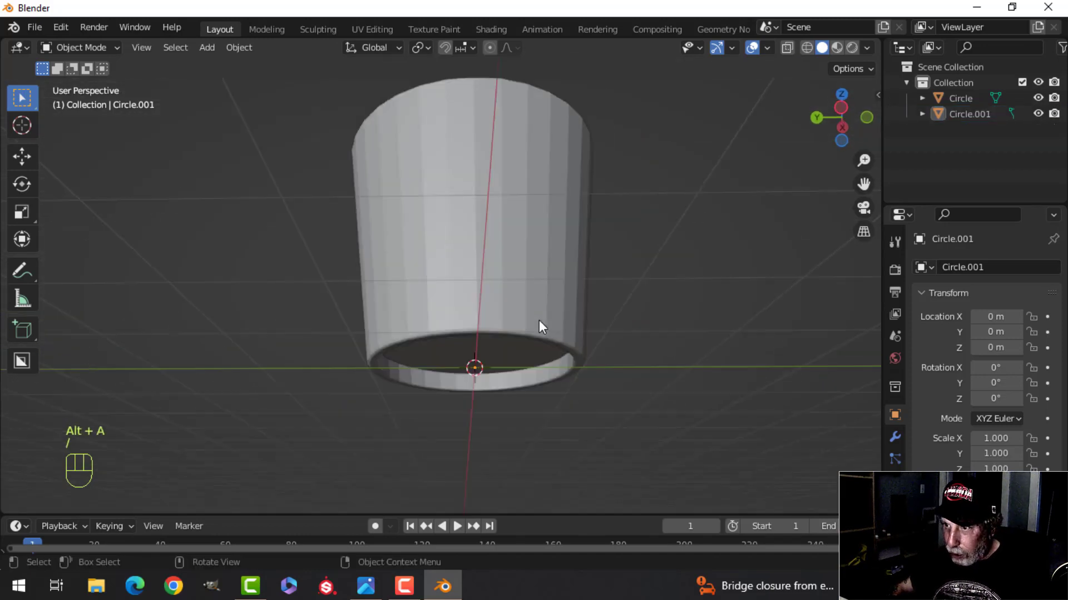
Enable the Cavity option in the viewport shading settings
left_click(868, 48)
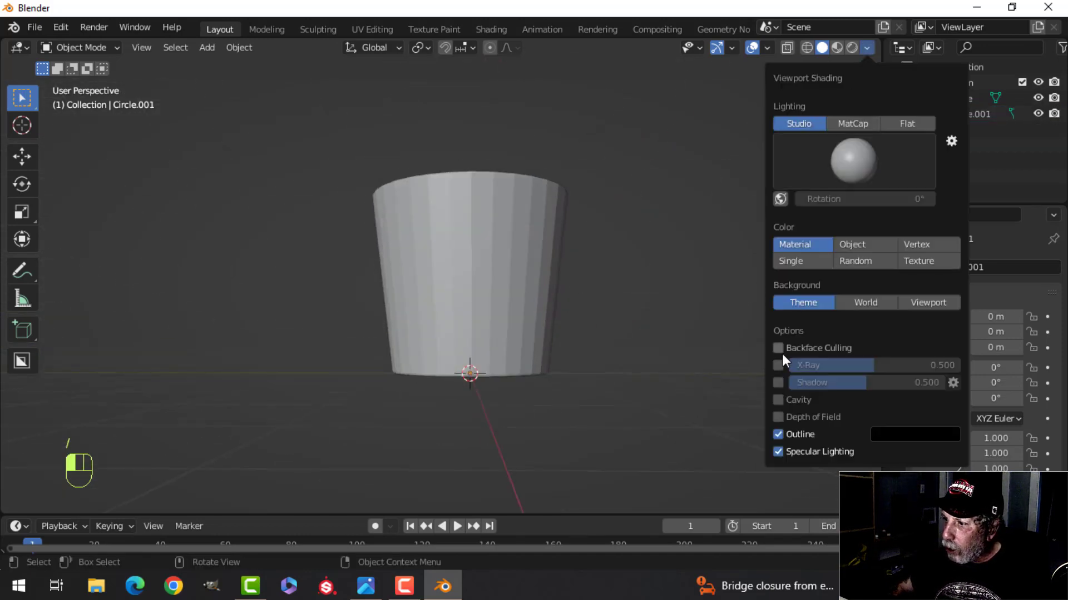
left_click(779, 399)
middle_click_drag(611, 298, 533, 308)
Apply smooth shading to the bucket wall and deselect everything
right_click(515, 300)
left_click(482, 279)
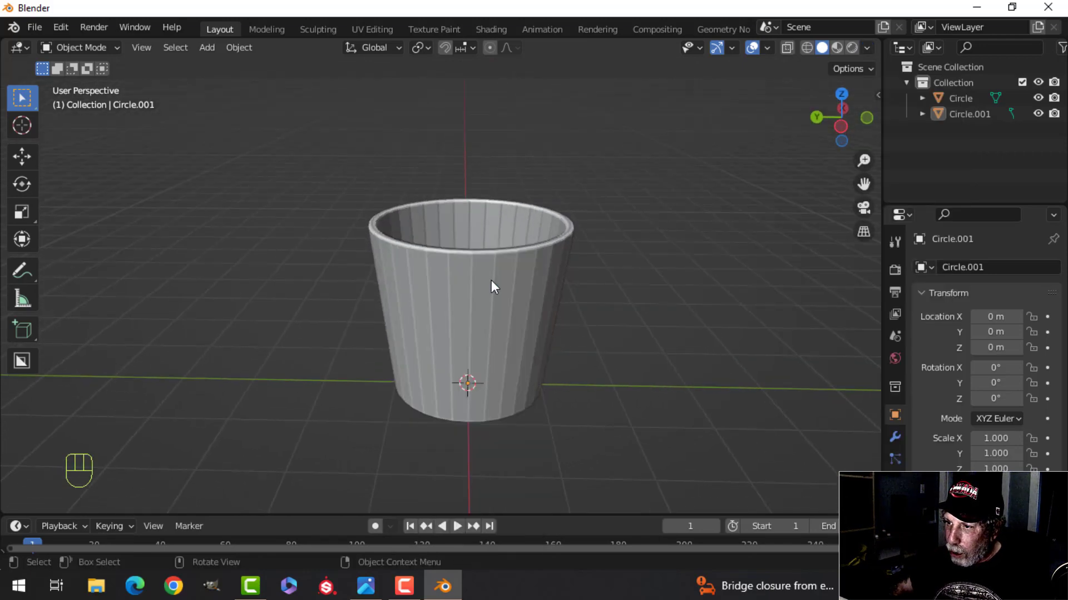
left_click(491, 283)
right_click(491, 282)
left_click(488, 286)
middle_click_drag(488, 286, 542, 276)
key("alt+a")
Examine the shading of the bucket's wall and top rim up close
scroll(543, 276, "up", 1)
middle_click_drag(532, 230, 516, 298, "shift")
middle_click_drag(516, 297, 520, 346)
scroll(530, 349, "up", 1)
middle_click_drag(466, 333, 432, 333)
scroll(427, 312, "up", 2)
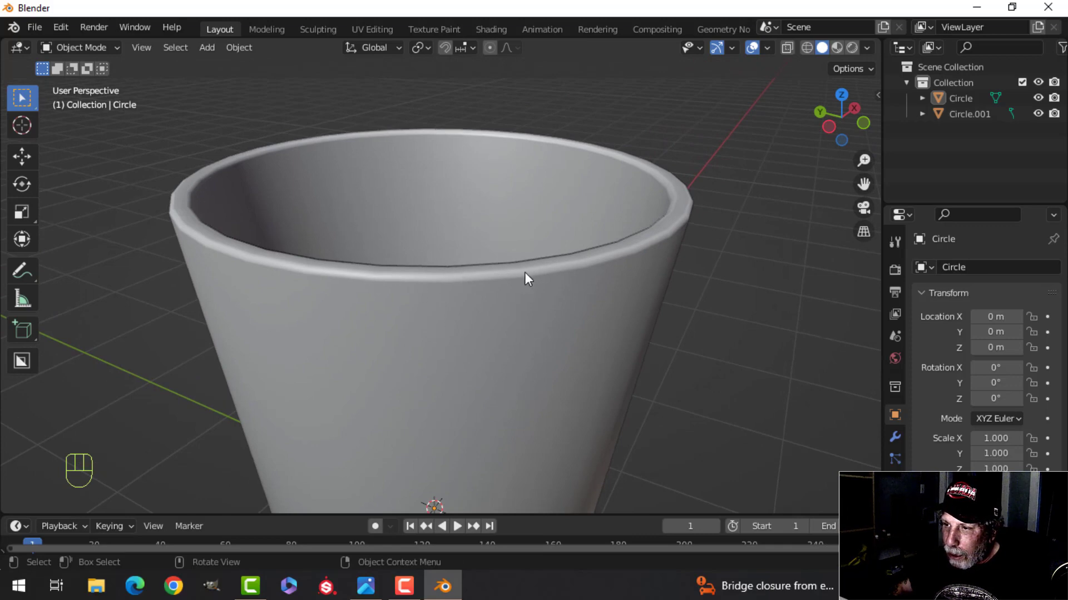
scroll(524, 272, "down", 1)
middle_click_drag(521, 284, 522, 302)
Duplicate the outer edge loop just below the bucket's top rim in place
key("Tab")
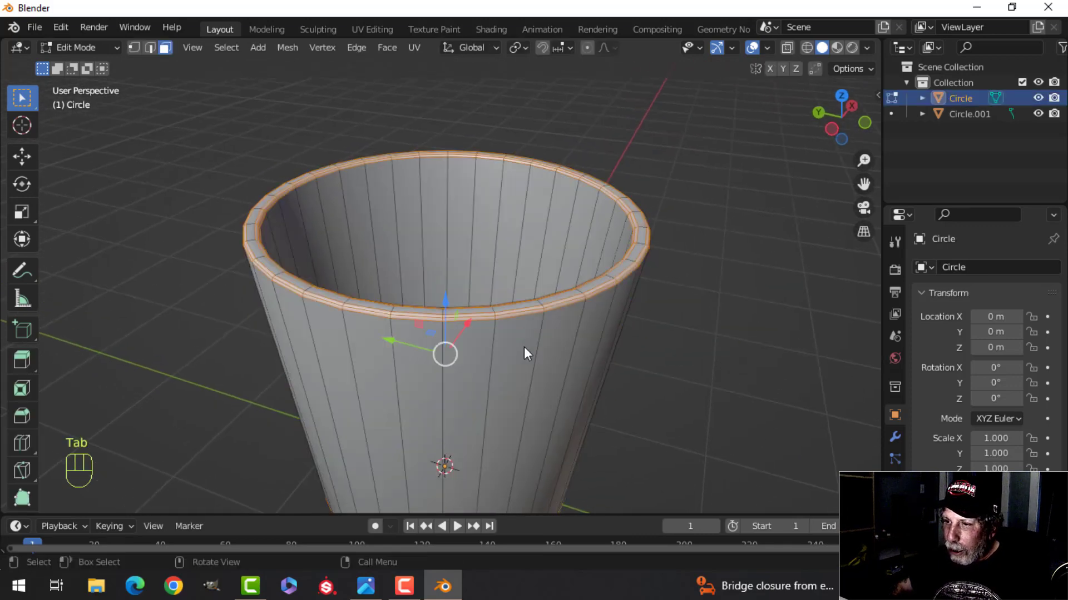
middle_click_drag(524, 346, 495, 317)
scroll(494, 313, "up", 3)
key("alt+a")
key("2")
left_click(498, 260, "alt")
key("shift+d")
right_click(497, 273)
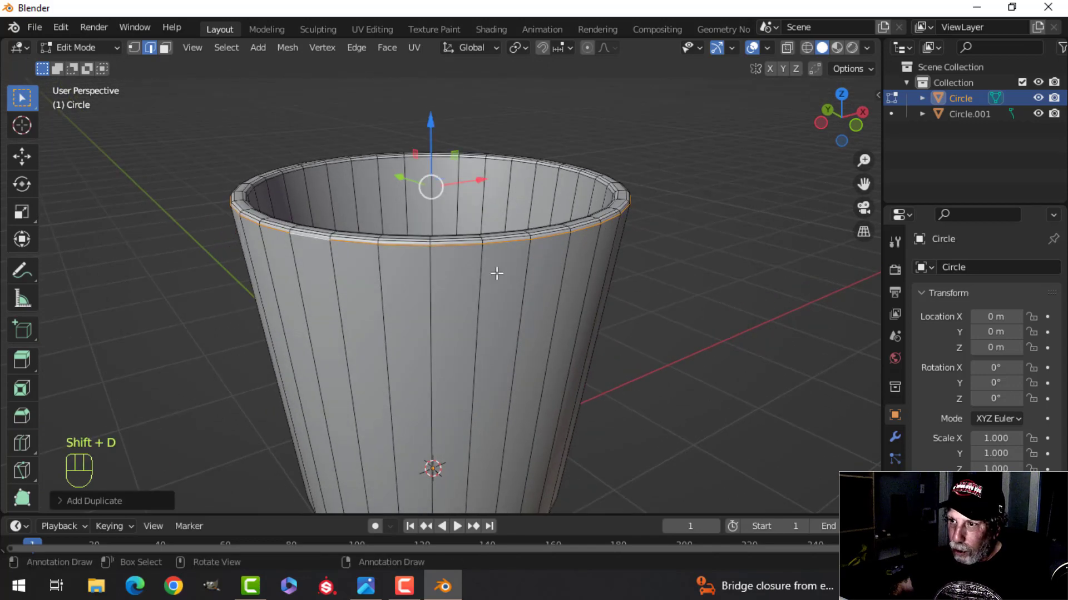
Move the duplicated edge loop slightly down along Z and scale it up slightly beyond the bucket wall
left_click_drag(434, 129, 434, 145)
key("s")
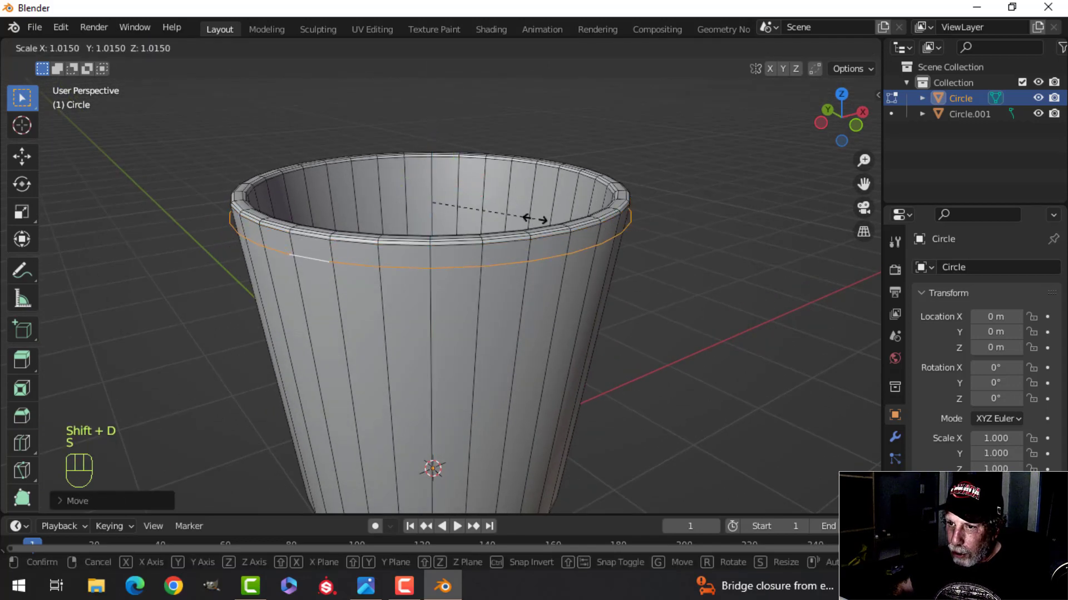
left_click(535, 219)
Separate the duplicated edge loop into its own object and select that object in Object Mode
key("p")
left_click(667, 262)
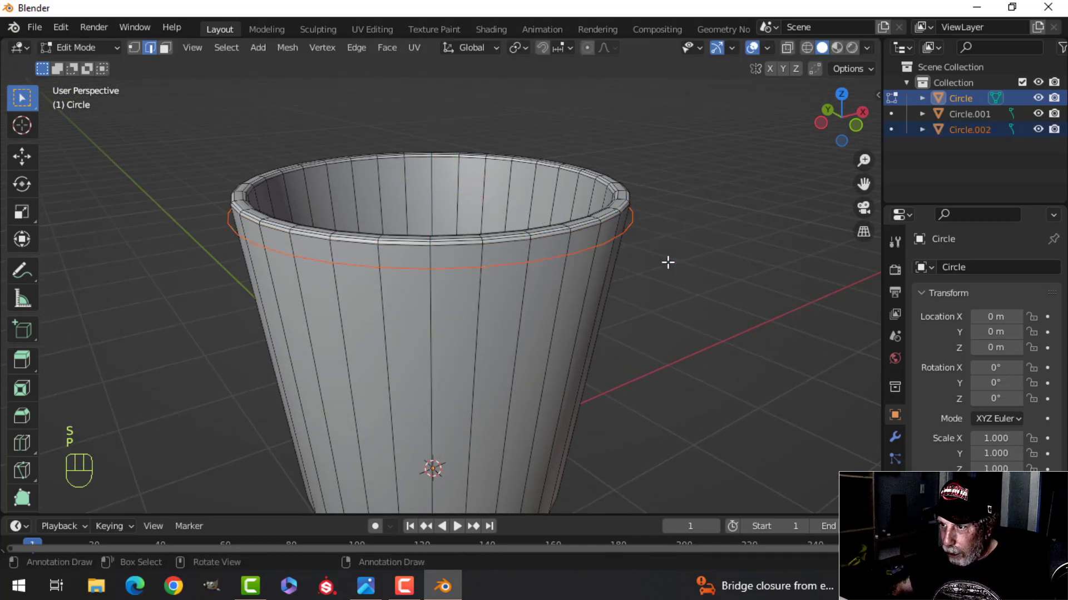
key("Tab")
left_click(545, 292)
middle_click_drag(545, 292, 513, 319)
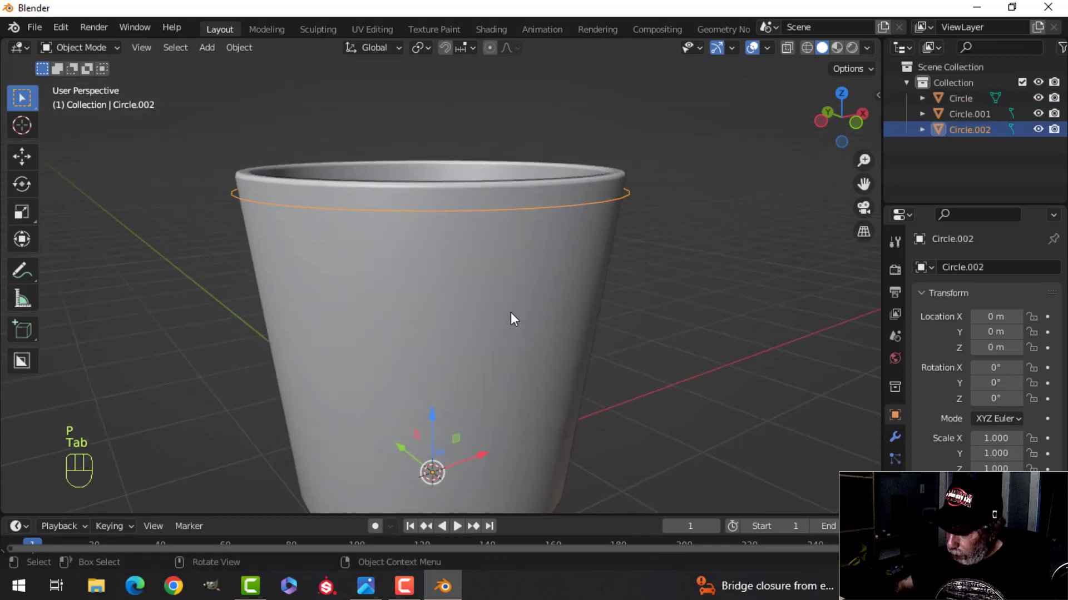
In front view, extrude the separated loop along Z into a vertical band around the bucket's top edge
key("KP_1")
key("Tab")
key("a")
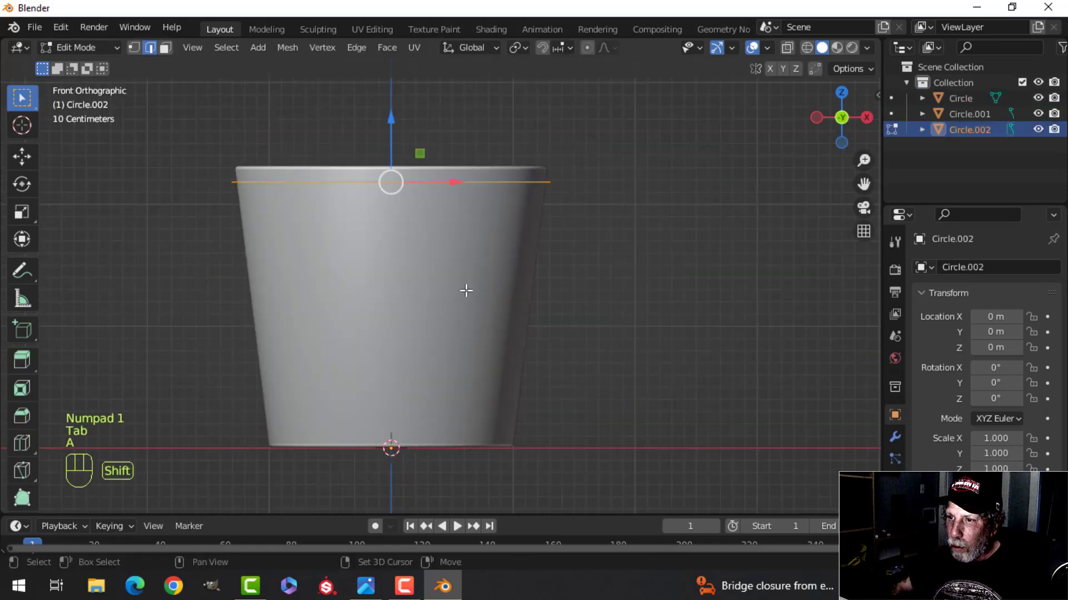
middle_click_drag(465, 291, 481, 284, "shift")
left_click_drag(404, 142, 410, 119)
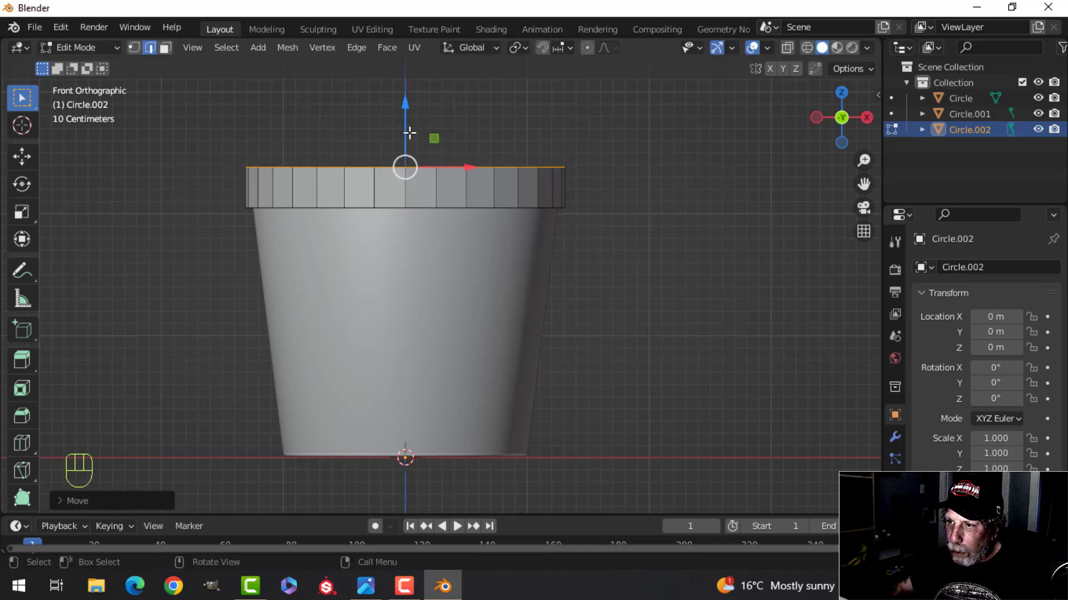
middle_click_drag(410, 119, 615, 226)
Extrude the whole band in place and shrink/fatten it inward by about 0.17 m to thicken it
key("a")
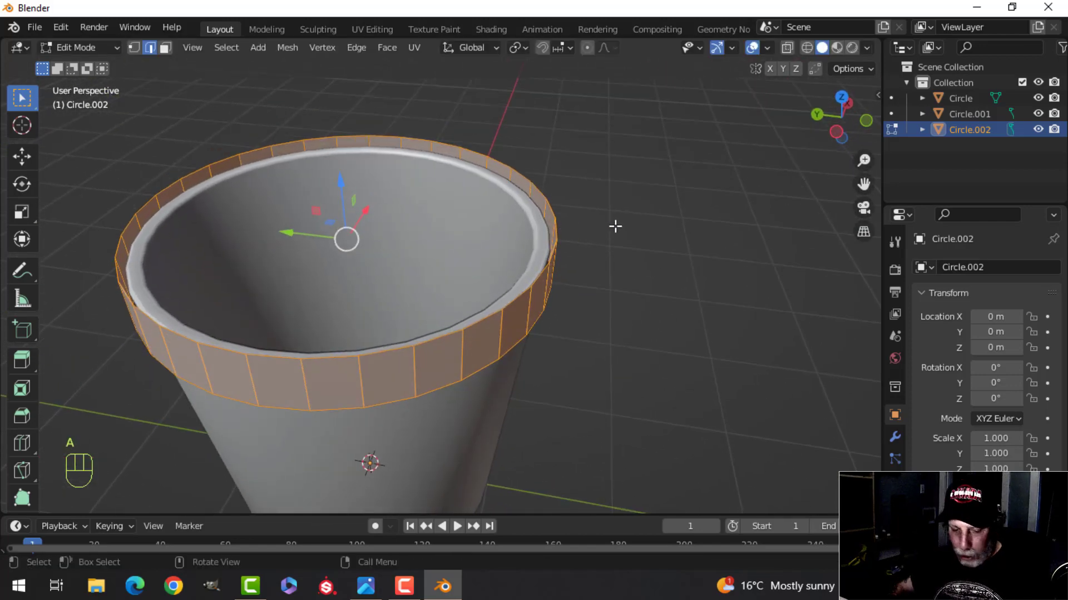
right_click(615, 226)
key("alt+s")
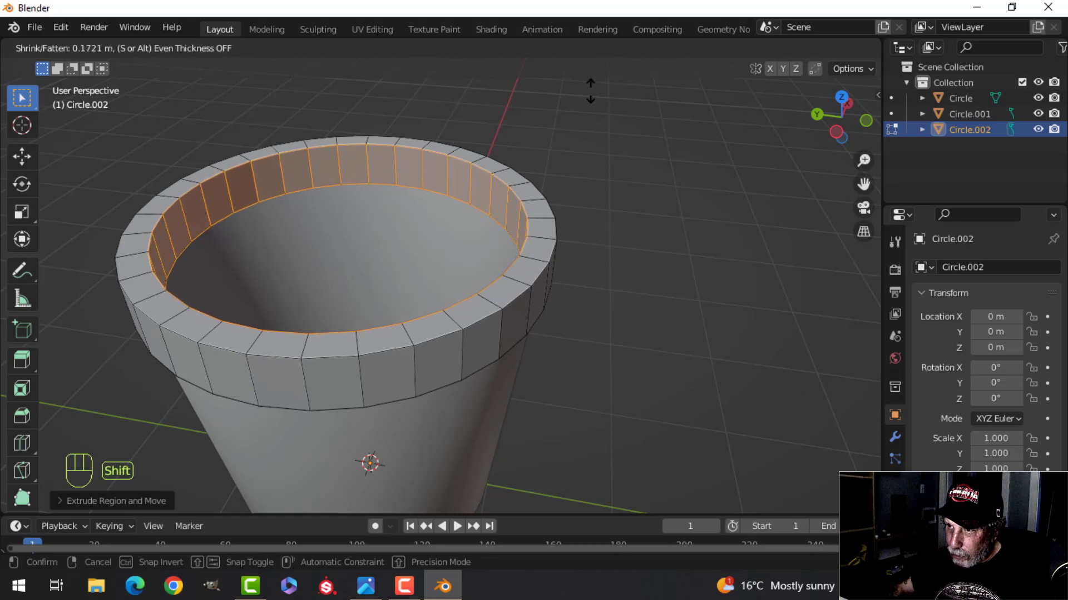
left_click(591, 101)
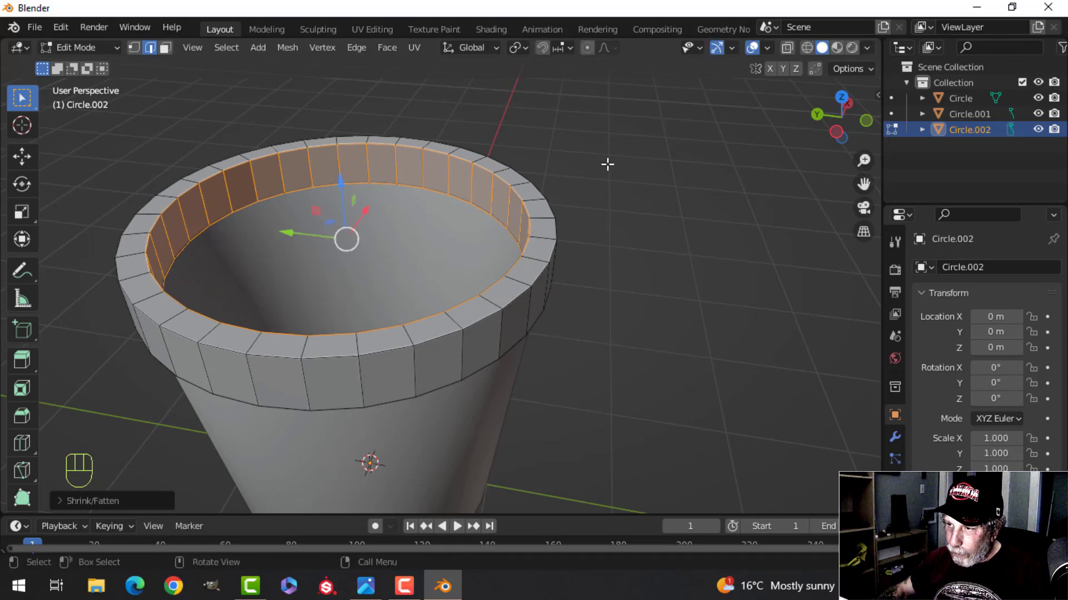
key("alt+a")
middle_click_drag(607, 178, 503, 152)
key("Tab")
key("alt+a")
Hide the thickened band object to expose the bucket's top rim
scroll(476, 200, "up", 3)
middle_click_drag(476, 200, 473, 314, "shift")
middle_click_drag(473, 314, 519, 320)
left_click(473, 352)
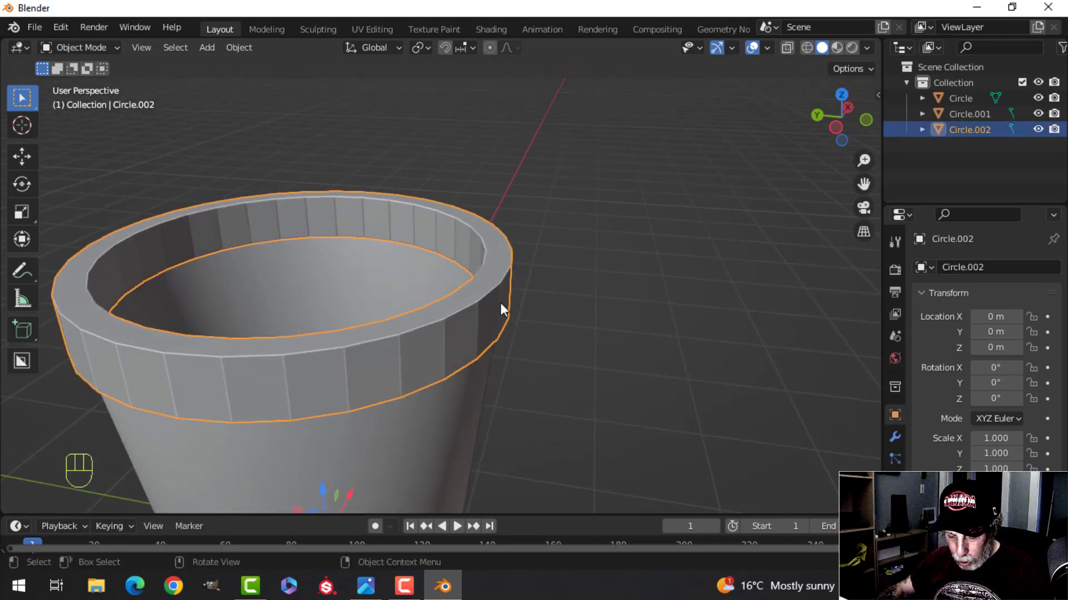
key("h")
Delete the bucket wall's top rim faces by selecting the top face loop and growing the selection twice
left_click(483, 307)
key("Tab")
scroll(524, 322, "up", 2)
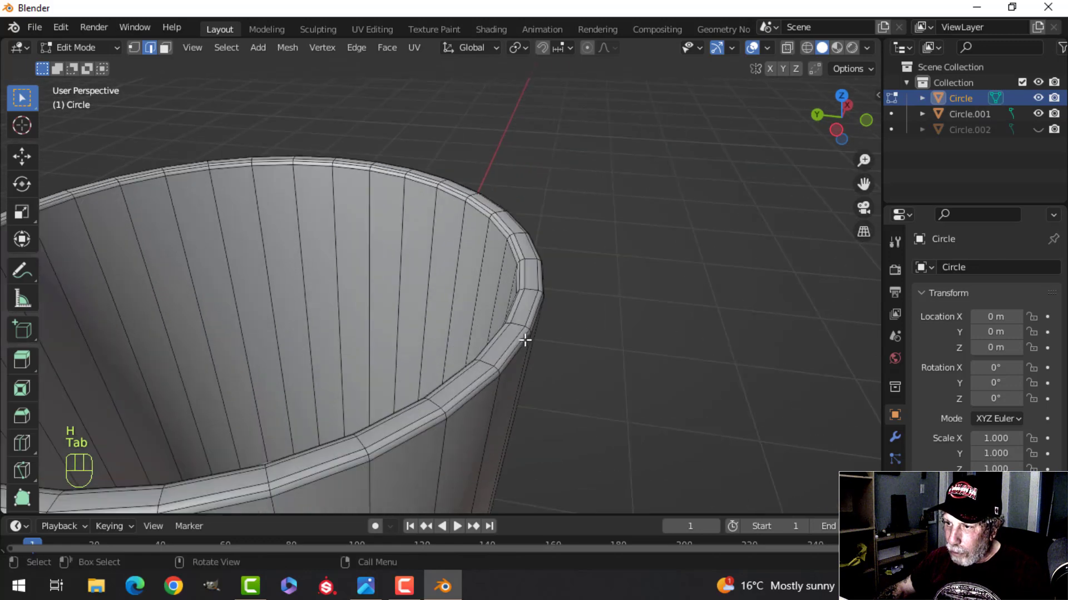
middle_click_drag(525, 340, 496, 311, "shift")
scroll(505, 326, "up", 2)
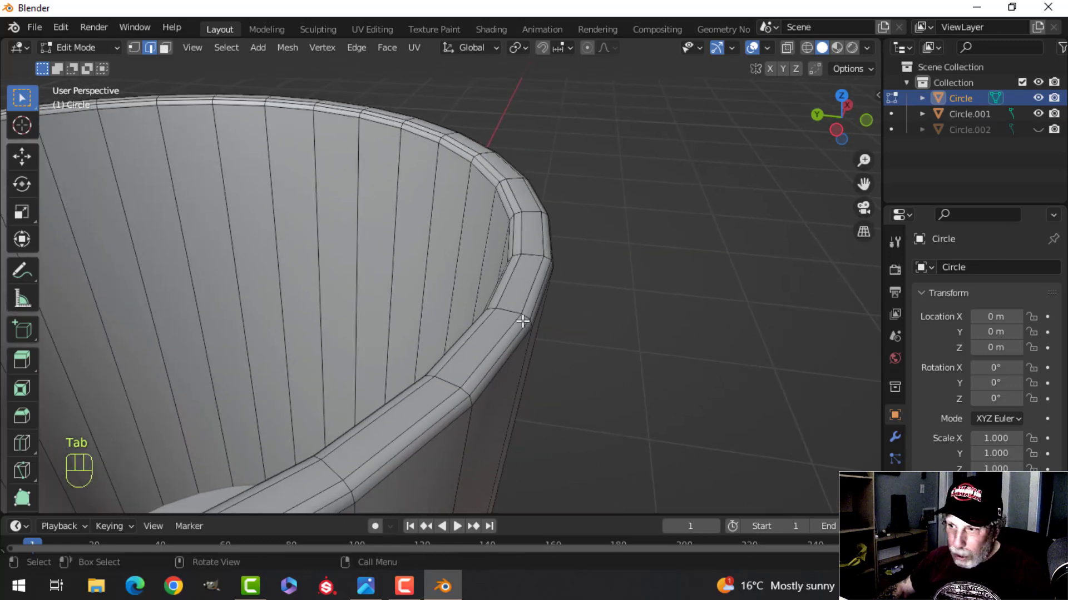
key("3")
left_click(517, 309, "alt")
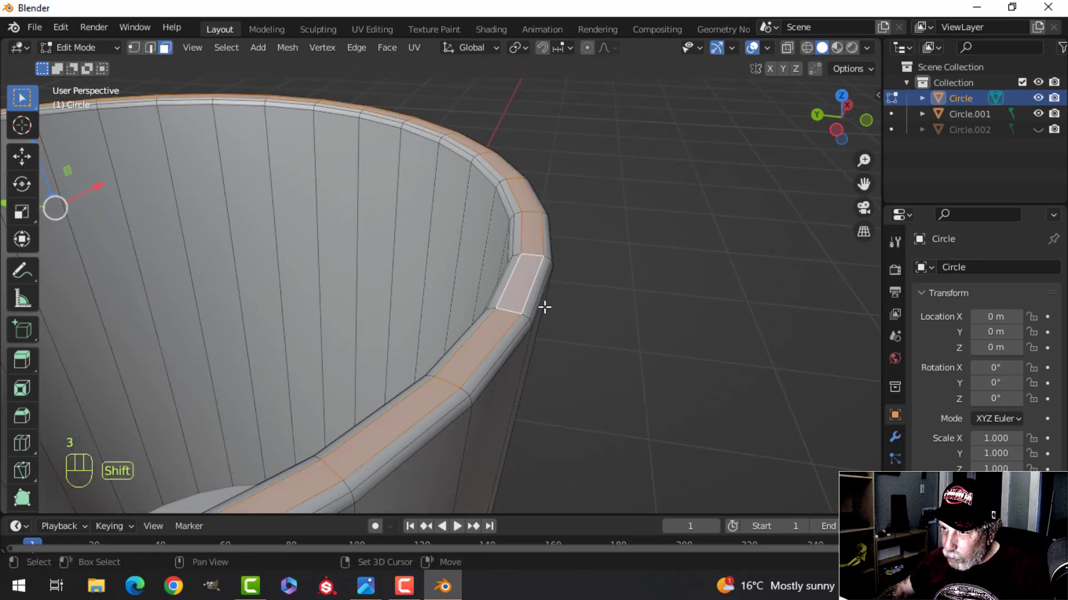
middle_click_drag(543, 305, 569, 310)
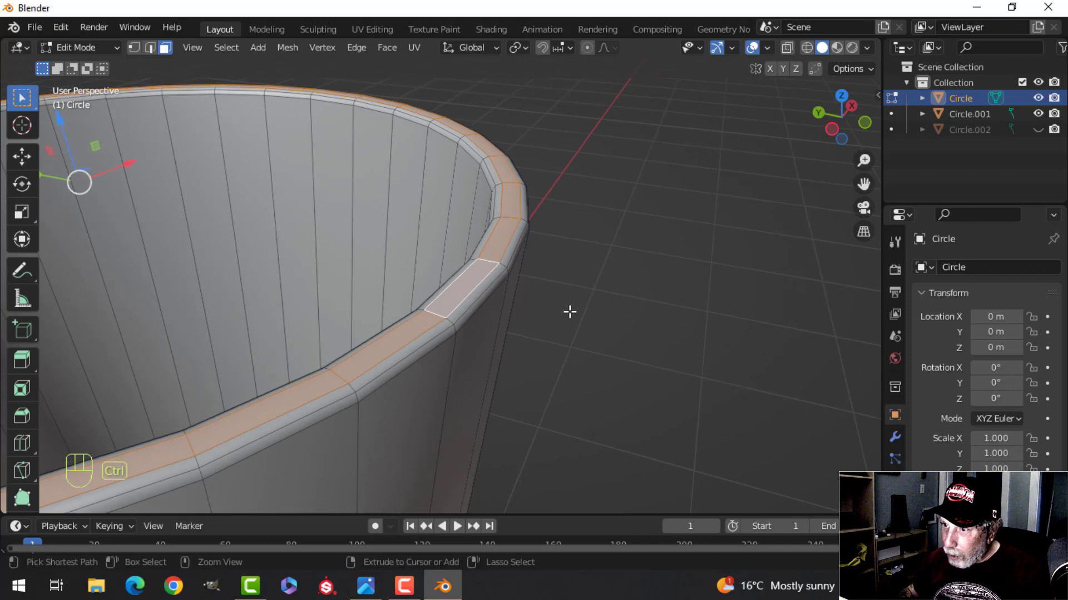
key("ctrl+KP_Add")
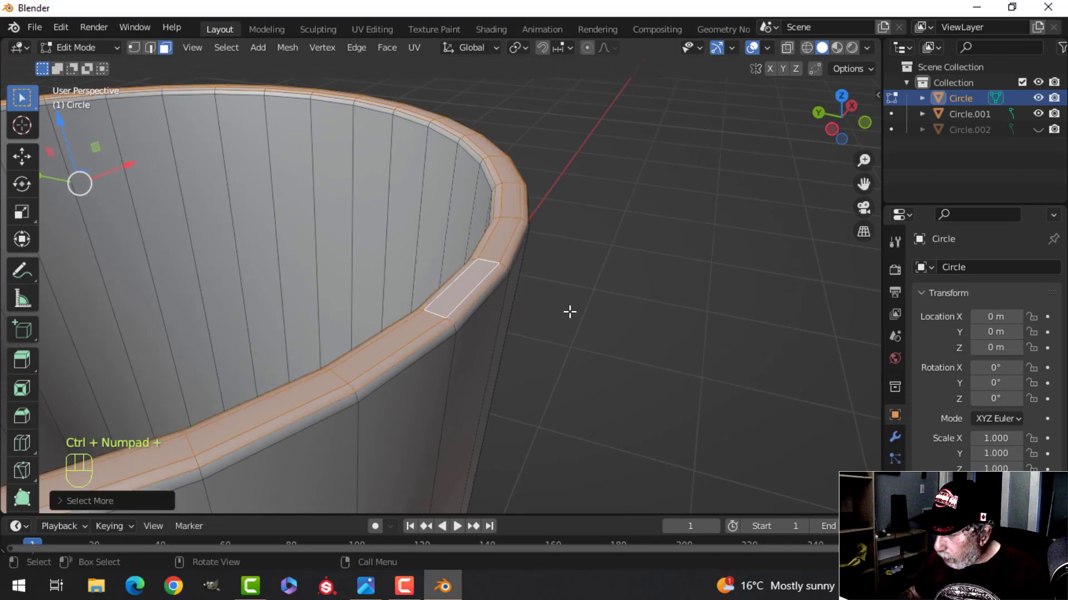
key("ctrl+KP_Add")
key("x")
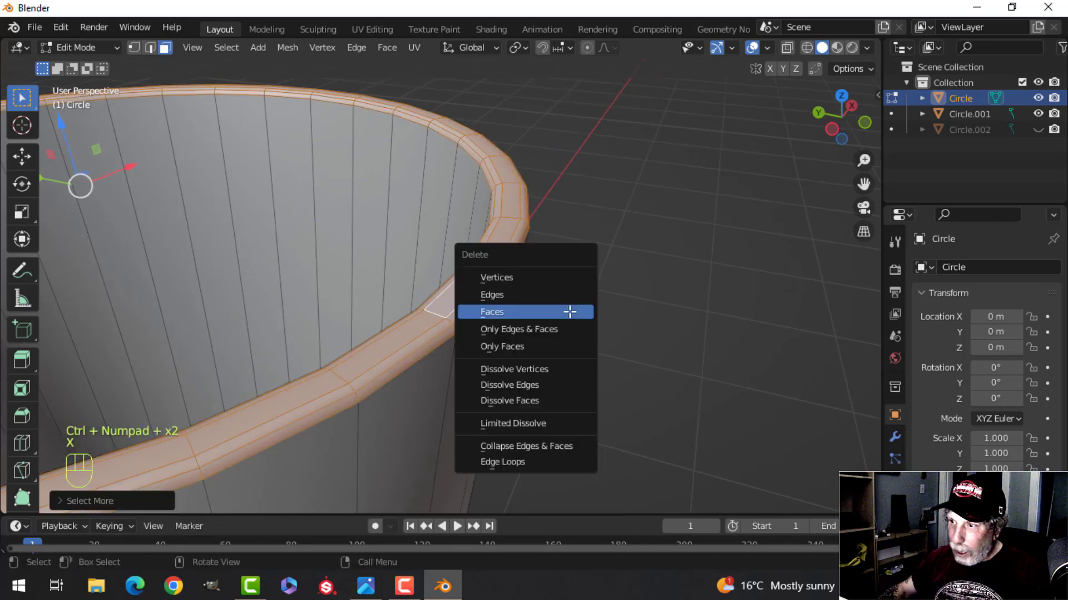
left_click(569, 313)
middle_click_drag(576, 300, 518, 291)
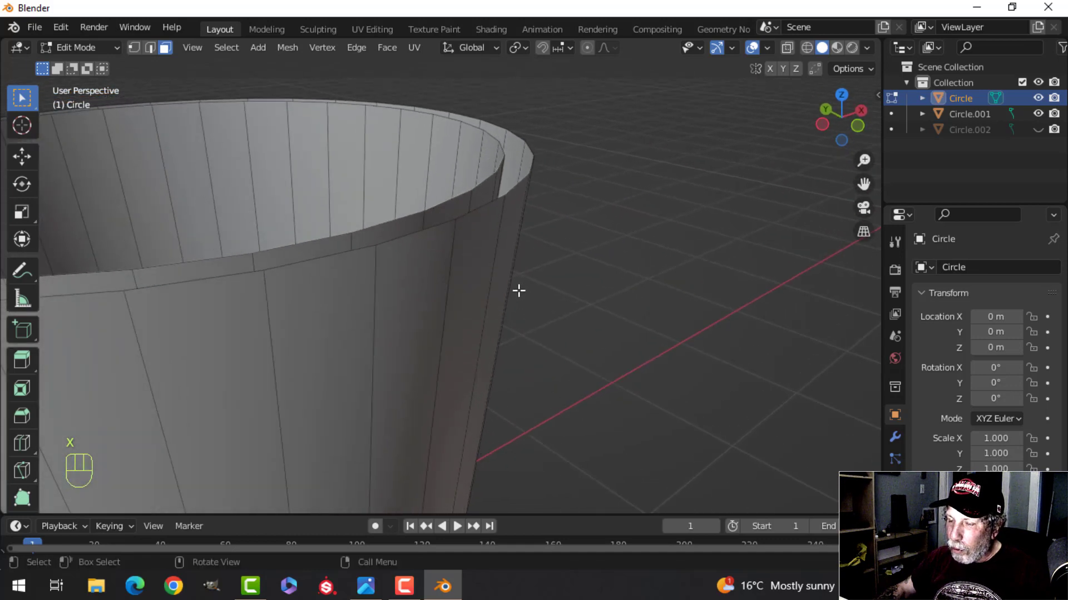
key("Tab")
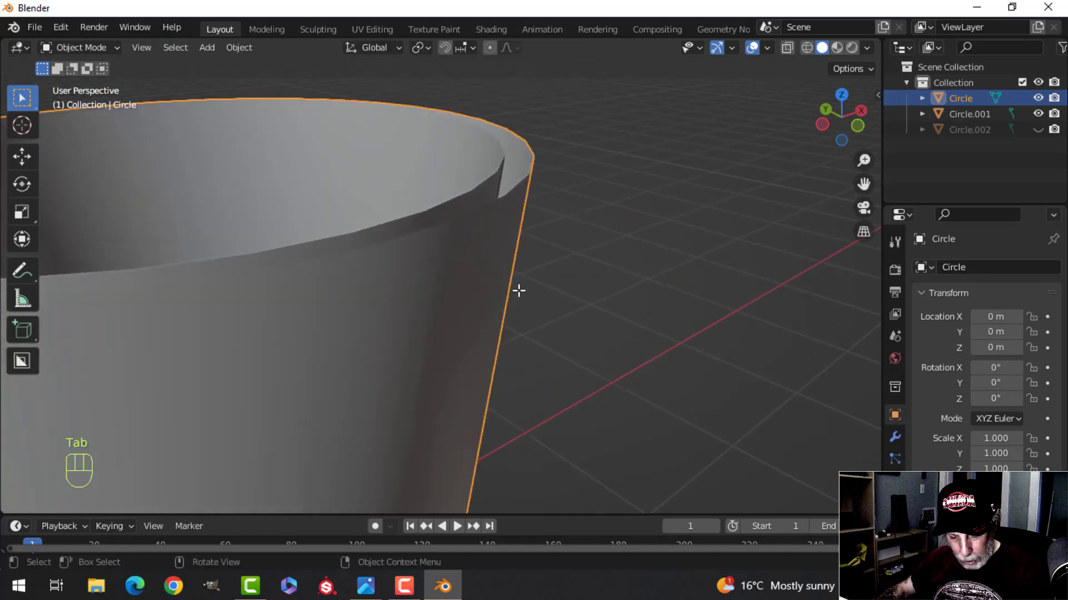
Unhide the band around the bucket's top and clear the selection
key("alt+h")
key("alt+a")
middle_click_drag(518, 291, 542, 297)
Select the inner and outer edge loops along both the top and bottom of the bucket's upper band
left_click(503, 273)
key("Tab")
key("alt+a")
key("2")
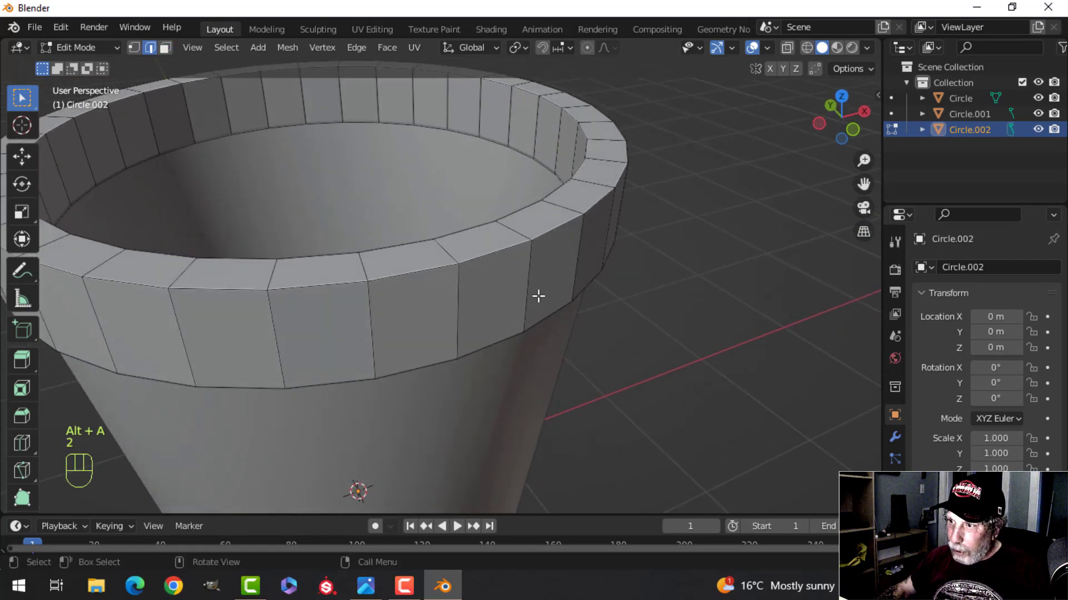
left_click(537, 223, "alt+shift")
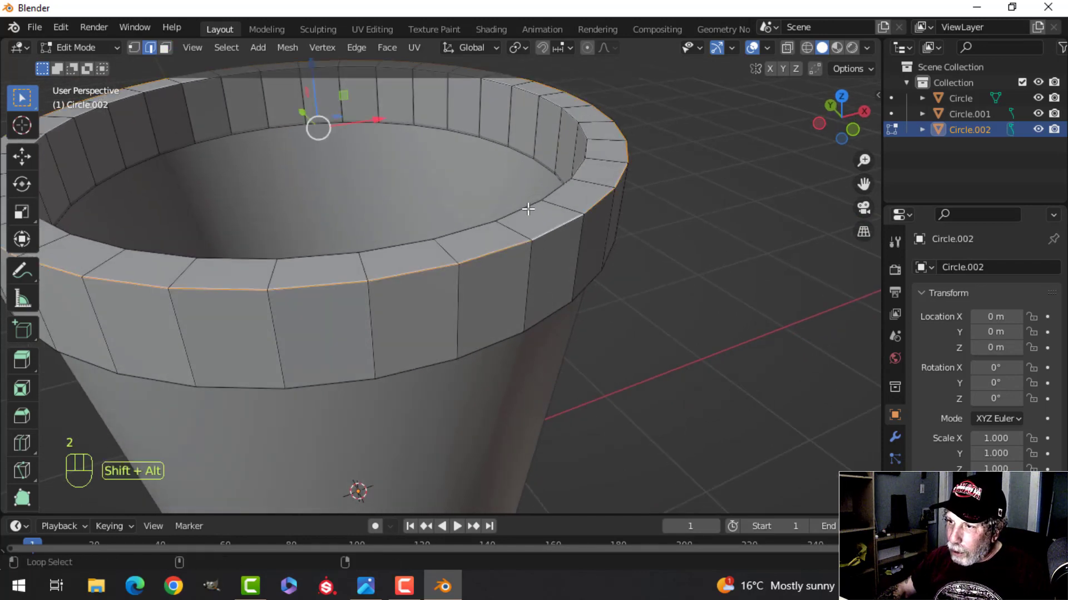
left_click(527, 209, "alt+shift")
left_click(546, 315, "alt+shift")
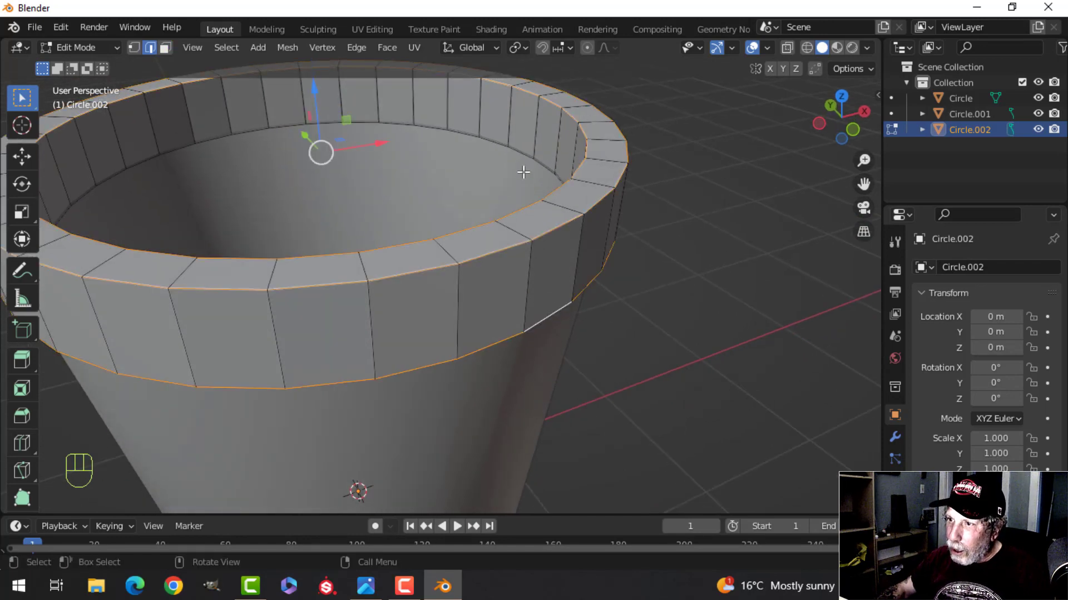
Bevel the band's selected edge loops by about 0.017 m with two segments
middle_click_drag(592, 194, 506, 297, "shift")
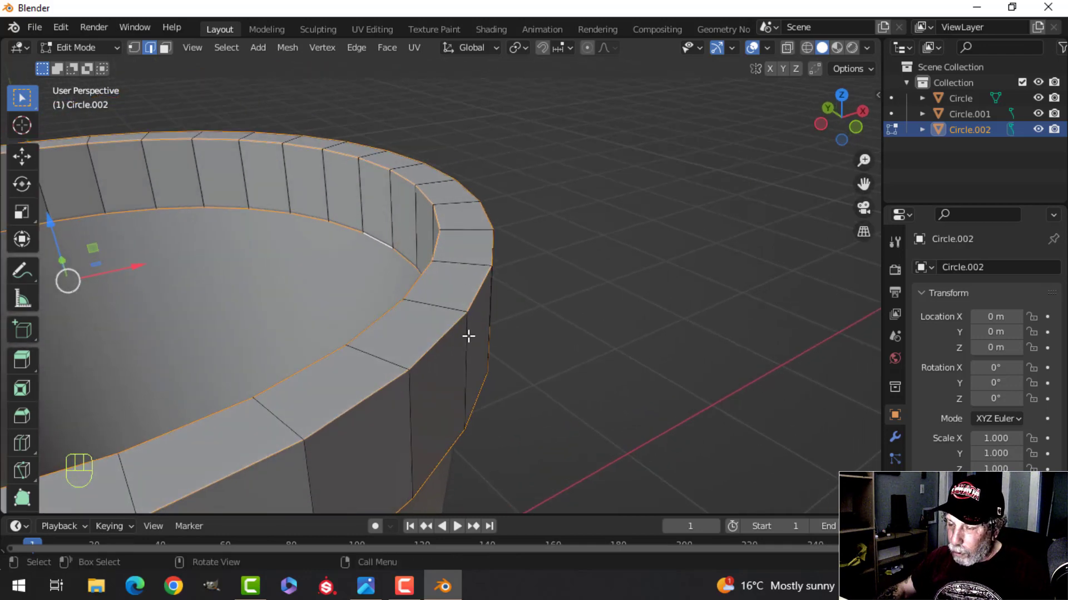
key("ctrl+b")
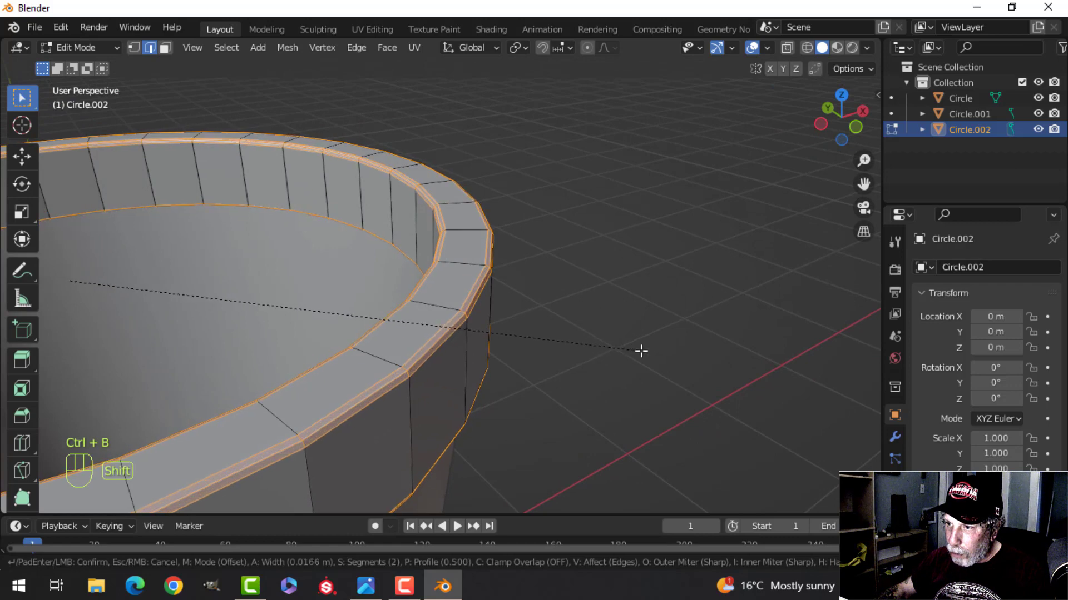
left_click(647, 352)
key("Tab")
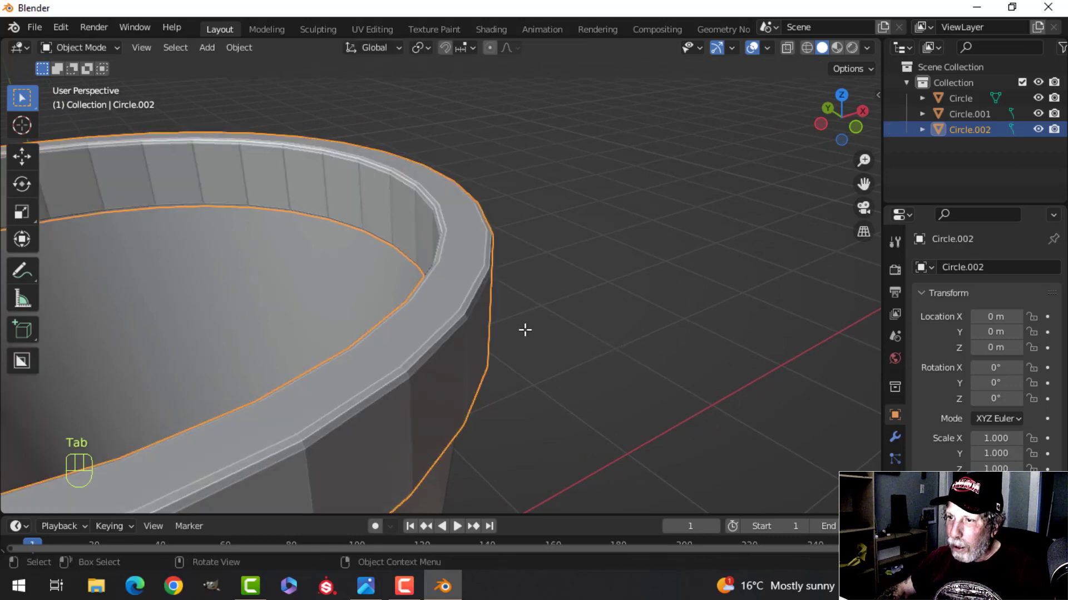
Shade the band around the bucket's top smooth
middle_click_drag(524, 327, 462, 312)
key("alt+a")
scroll(403, 329, "down", 2)
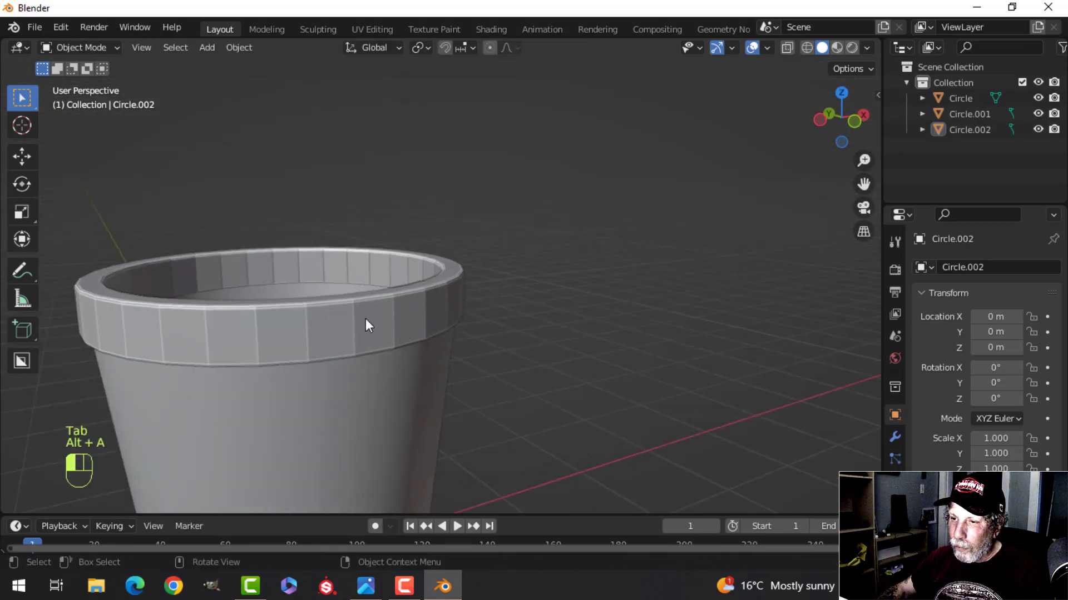
left_click(365, 318)
right_click(365, 319)
left_click(340, 279)
key("alt+a")
scroll(436, 323, "down", 2)
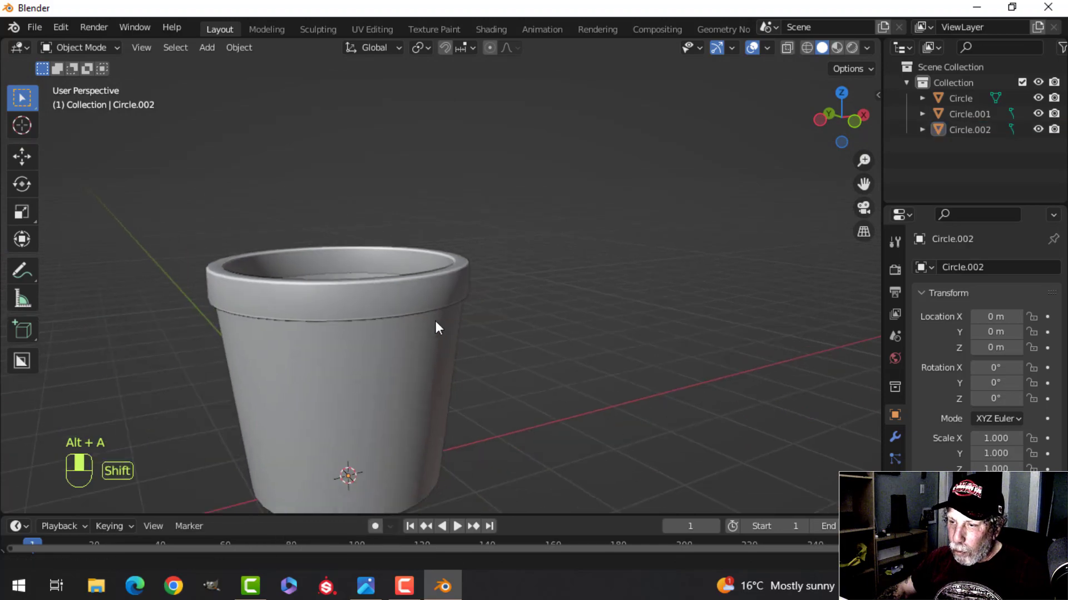
Snap the 3D cursor to the centre vertical edge on the front of the upper band
middle_click_drag(435, 322, 459, 355)
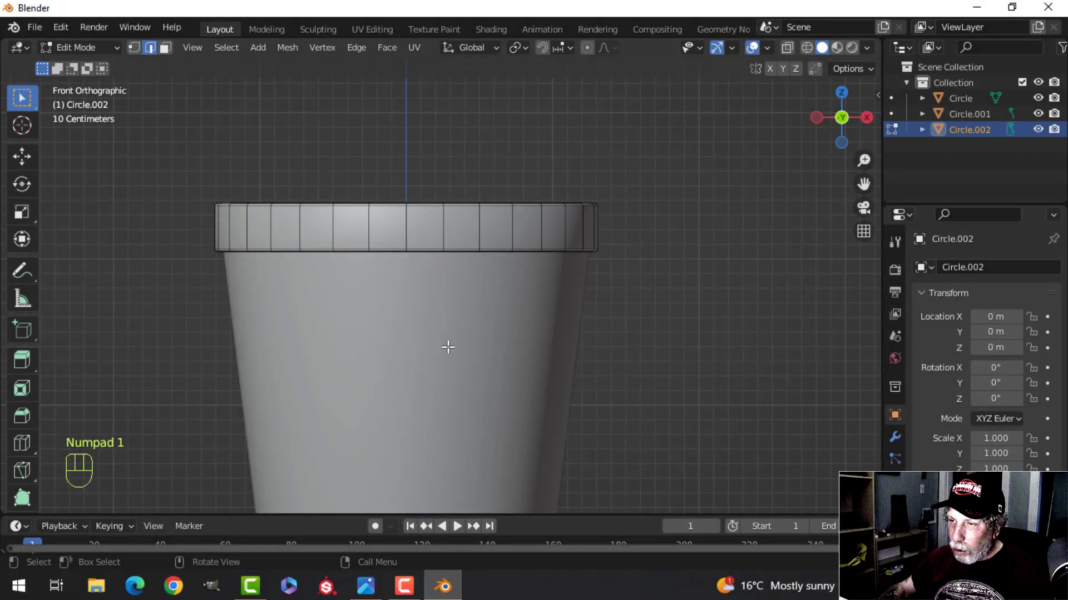
scroll(464, 349, "up", 2)
middle_click_drag(464, 349, 464, 373, "shift")
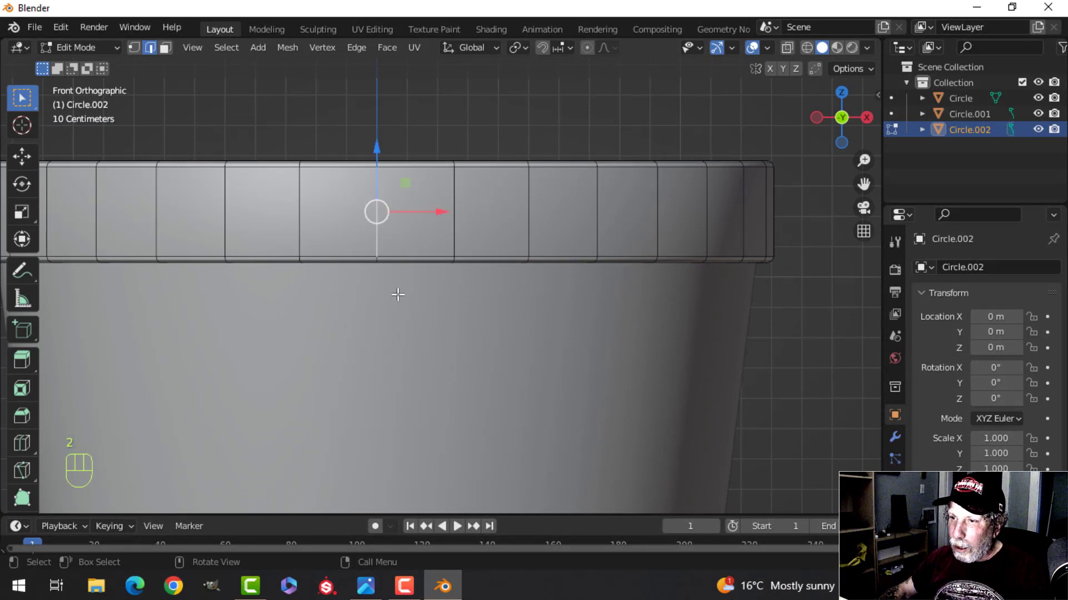
key("shift+s")
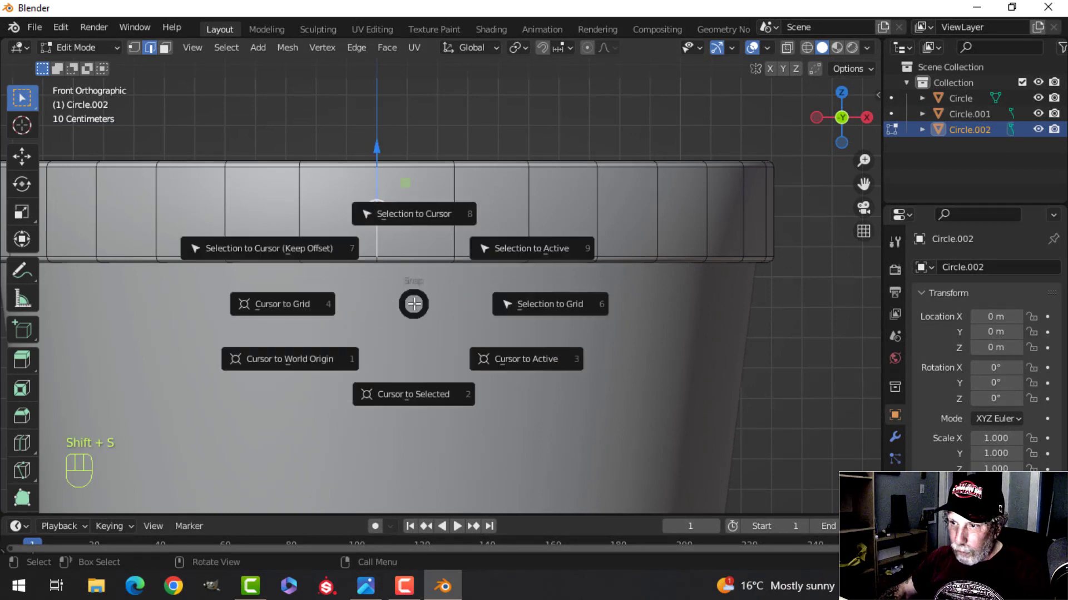
left_click(431, 394)
key("Tab")
scroll(458, 315, "down", 3)
key("alt+a")
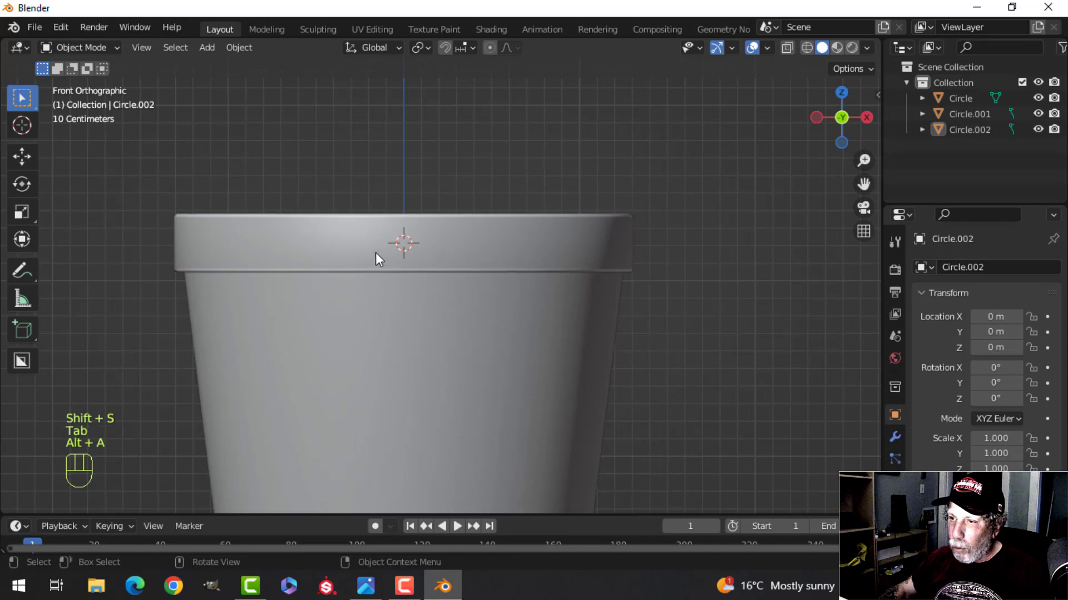
Add a UV sphere at the 3D cursor with 12 segments and 8 rings
scroll(440, 278, "up", 1)
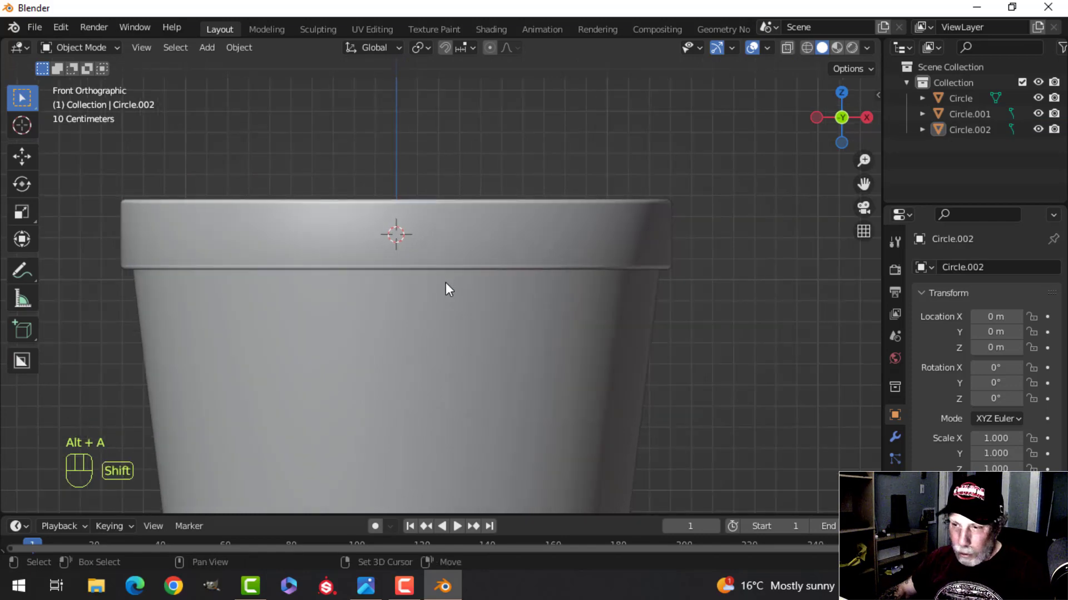
key("shift+a")
mouse_move(426, 234)
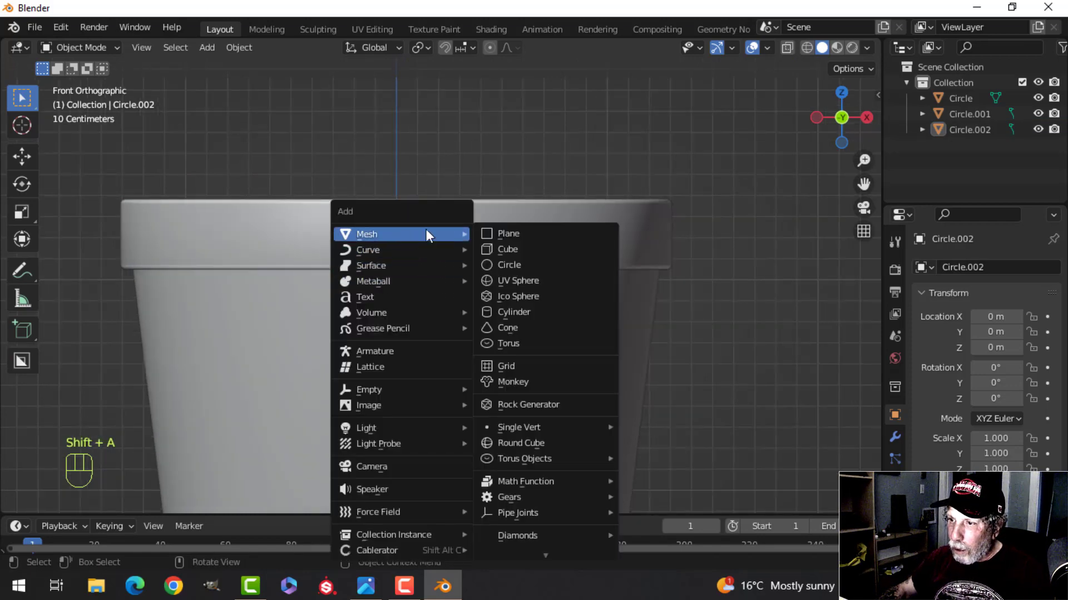
left_click(516, 281)
left_click(98, 508)
left_click_drag(205, 329, 204, 329)
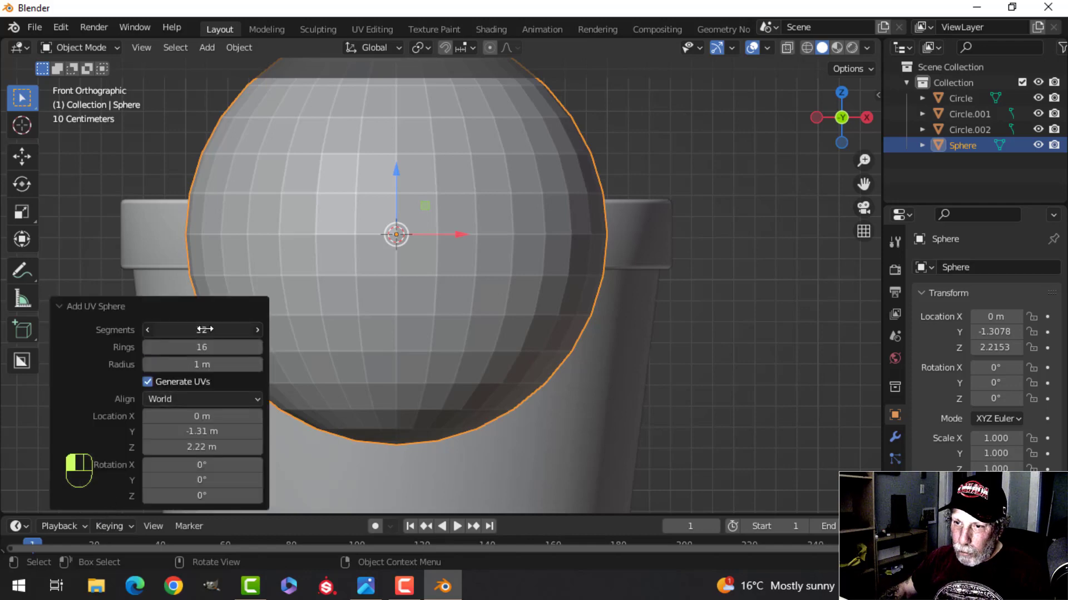
key("Tab")
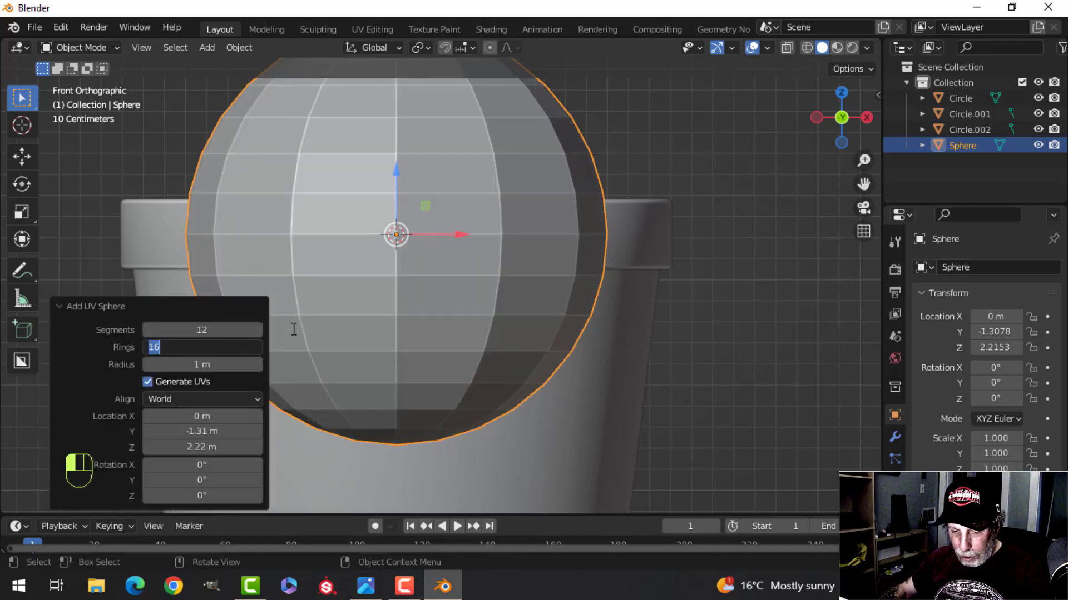
type("8")
key("Return")
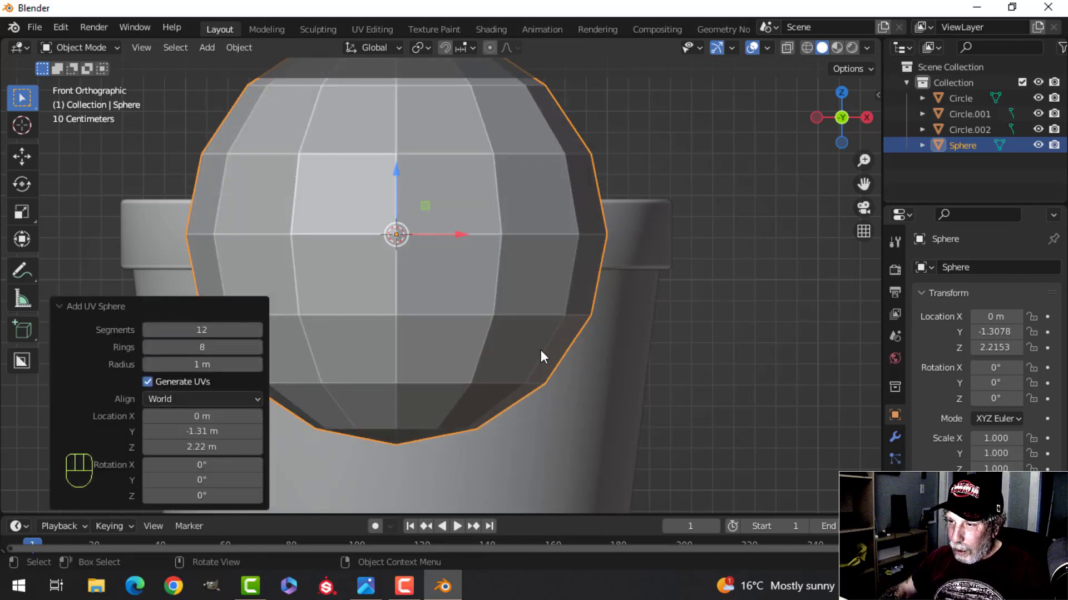
Delete the sphere's vertices below its equator in wireframe view, leaving the upper hemisphere
key("Tab")
key("z")
left_click(413, 364)
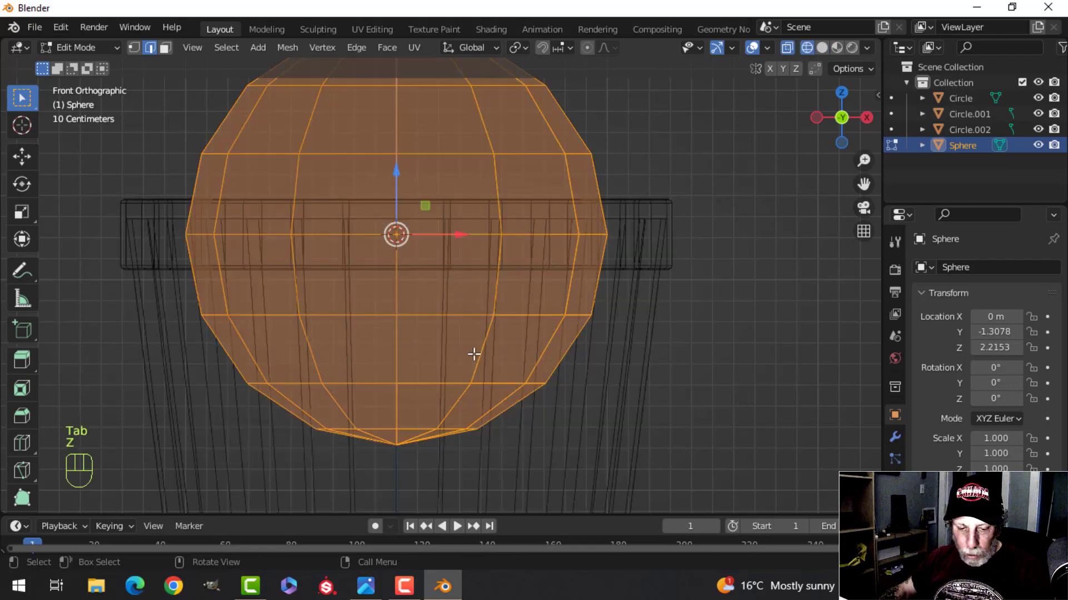
key("alt+a")
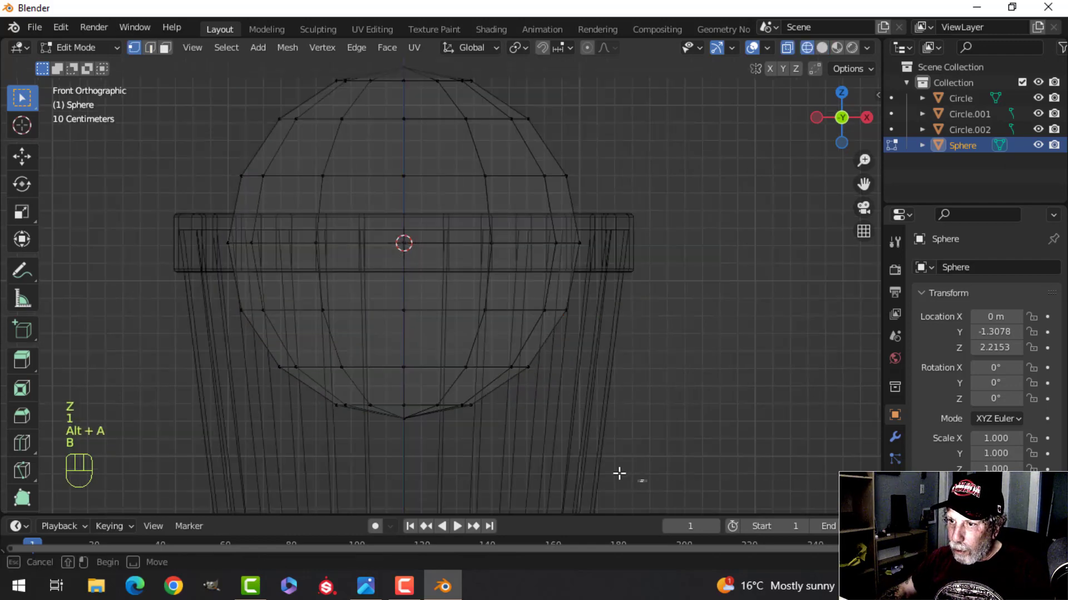
left_click_drag(645, 481, 180, 257)
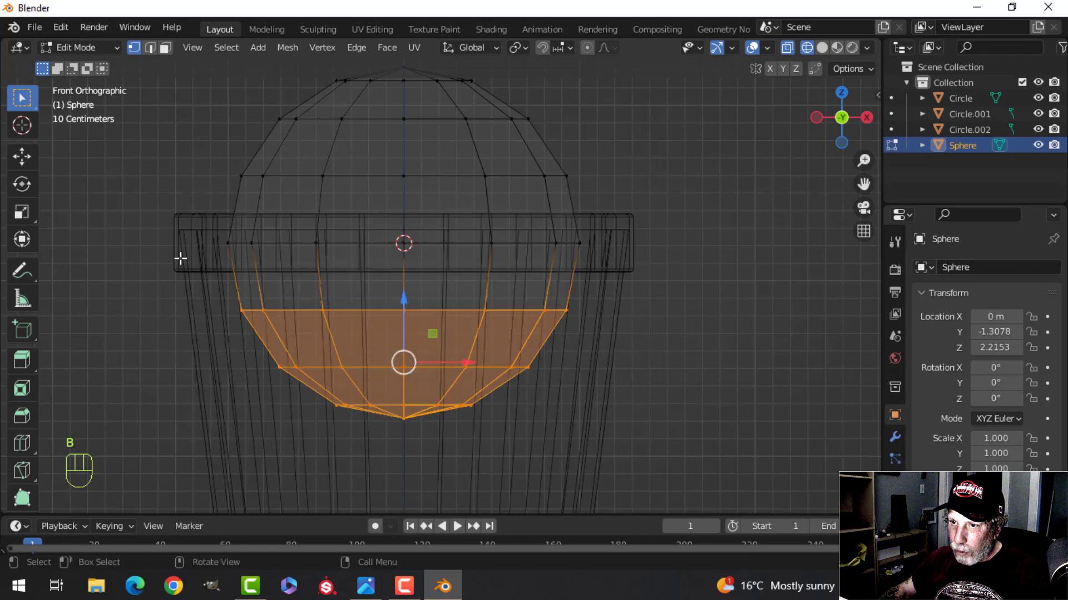
key("x")
left_click(115, 221)
Scale the whole hemisphere to 0.438, flatten it along Z, and scale it again to 0.565
key("a")
scroll(540, 283, "down", 2)
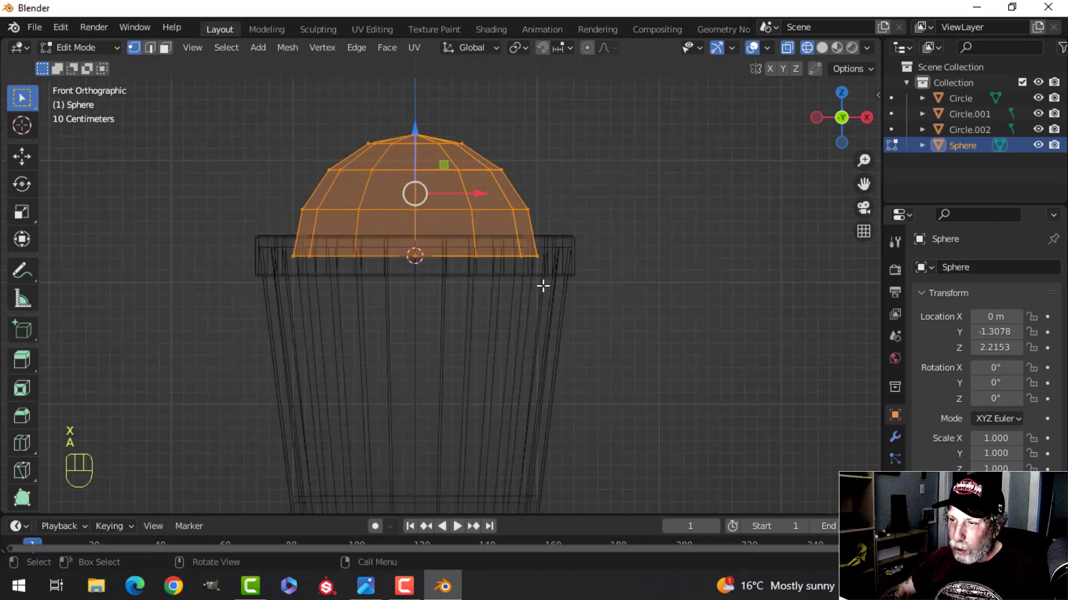
middle_click_drag(543, 299, 543, 326, "shift")
scroll(545, 326, "up", 1)
middle_click_drag(687, 303, 695, 322, "shift")
key("s")
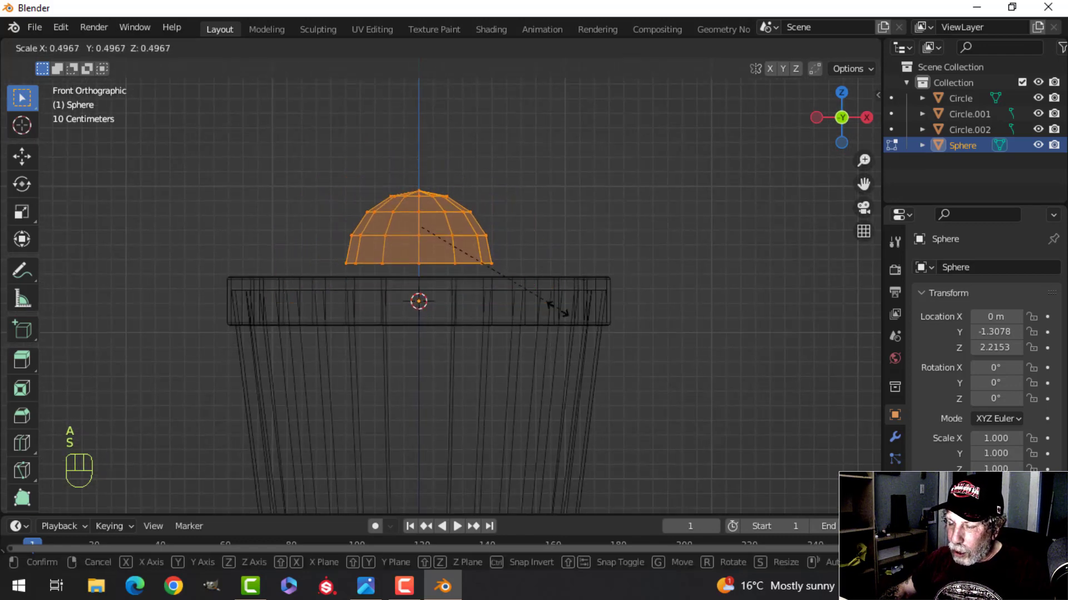
left_click(556, 310)
scroll(584, 315, "up", 1)
key("s")
key("z")
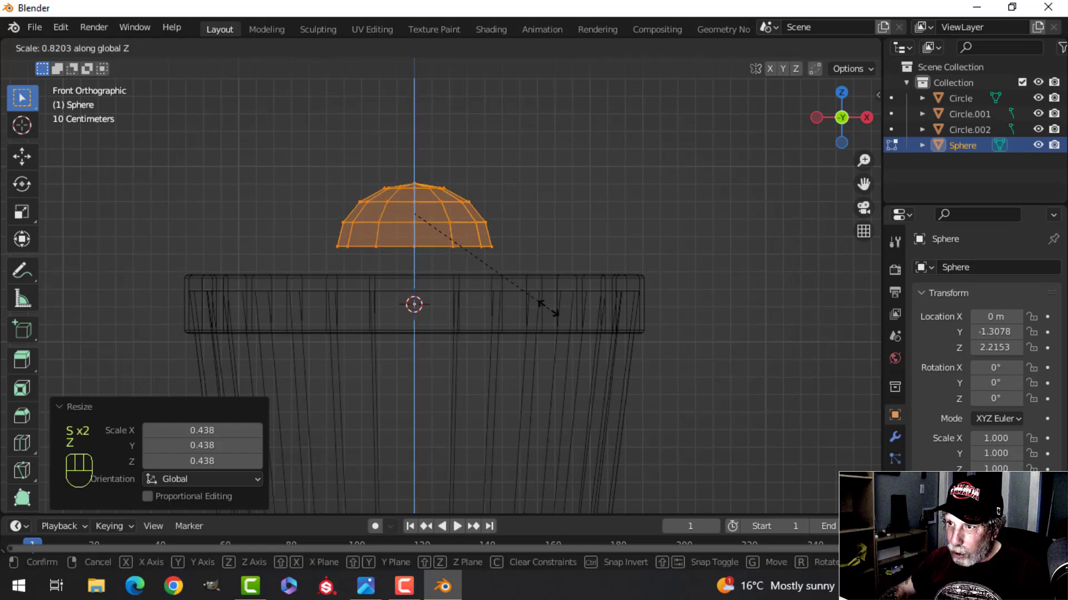
left_click(532, 302)
key("s")
left_click(501, 286)
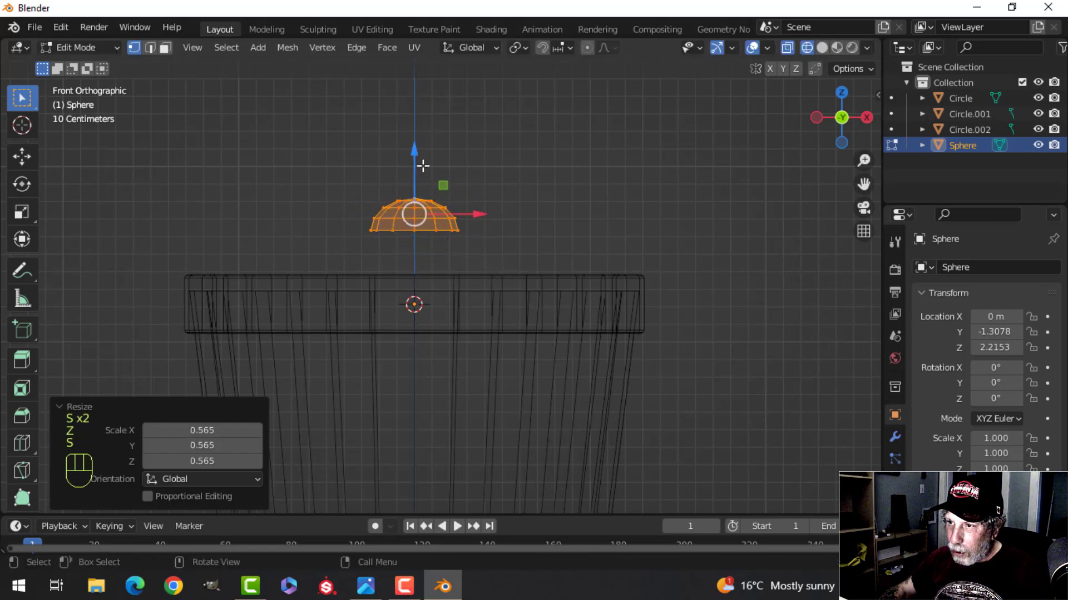
Lower the hemisphere about 0.28 m along Z and rotate it 90° about the X axis
key("g")
key("z")
left_click(517, 265)
type("r")
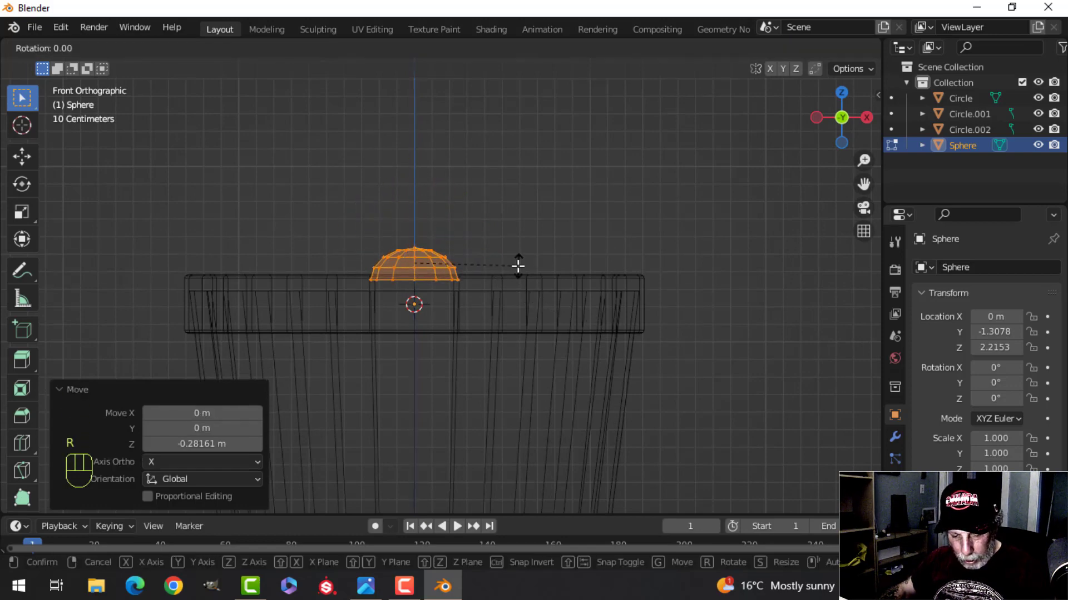
type("x90")
left_click(517, 265)
Shrink the hemisphere to rivet size and centre it vertically on the band at the 3D cursor
scroll(498, 261, "up", 3)
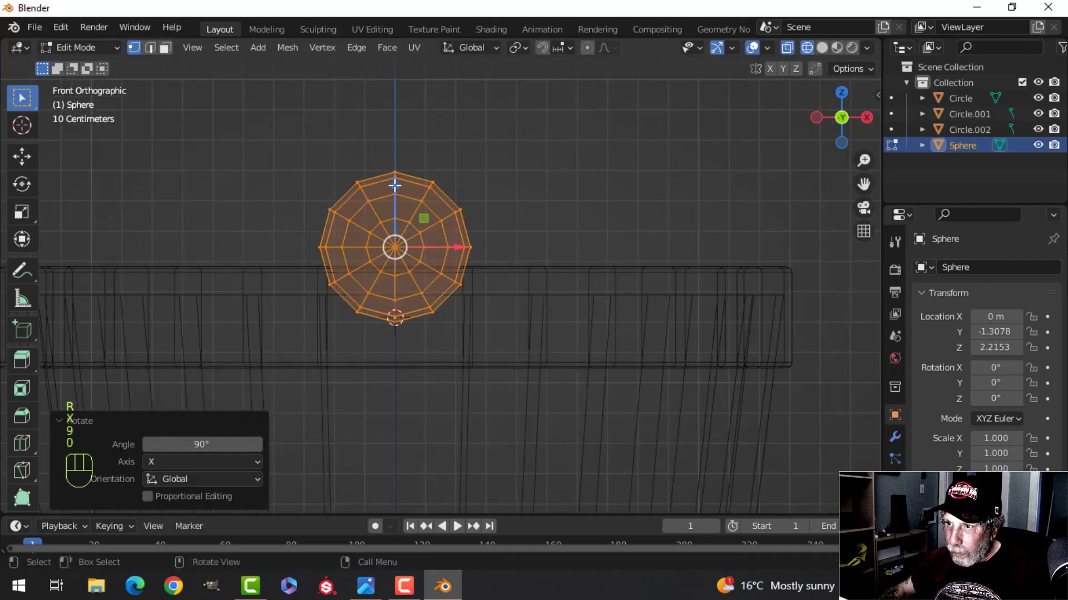
key("g")
key("z")
left_click(605, 303)
key("s")
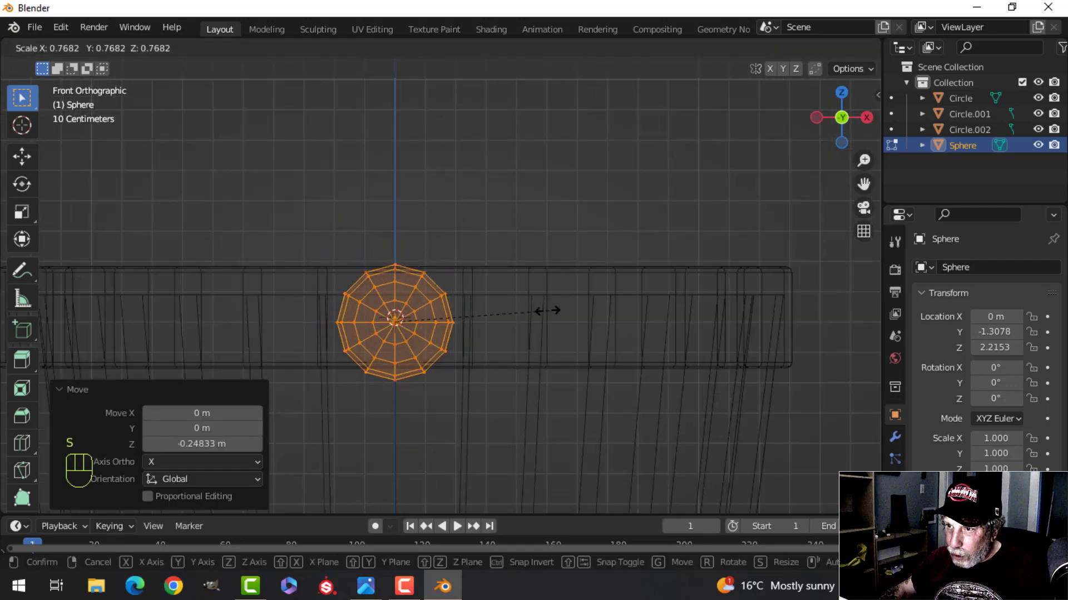
left_click(488, 309)
left_click_drag(399, 269, 395, 257)
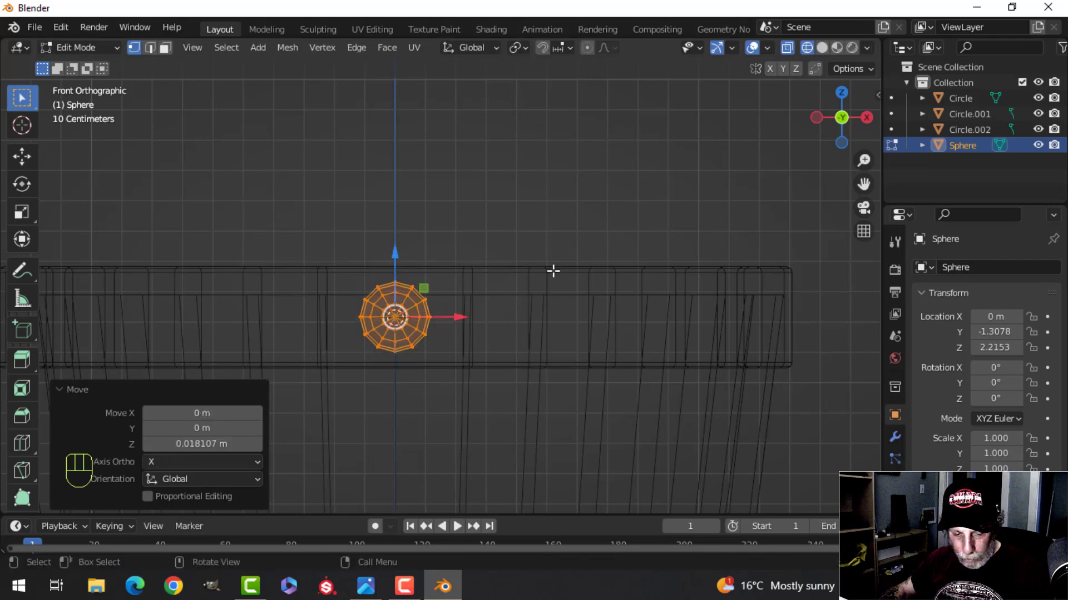
Return the view to solid shading and shade the rivet smooth
key("z")
left_click(645, 278)
middle_click_drag(646, 288, 529, 226)
key("Tab")
right_click(497, 162)
left_click(496, 161)
key("alt+a")
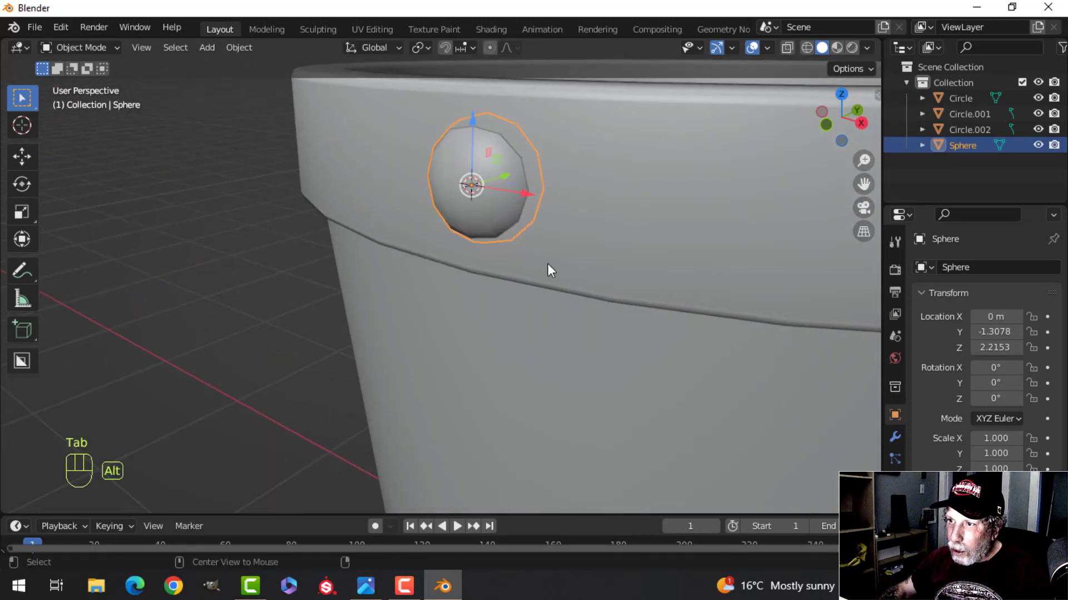
Examine how the rivet sits against the front of the band from an angled view
scroll(547, 264, "down", 4)
middle_click_drag(498, 268, 517, 291)
scroll(582, 266, "up", 3)
key("Tab")
key("a")
key("Tab")
scroll(556, 234, "down", 5)
key("alt+a")
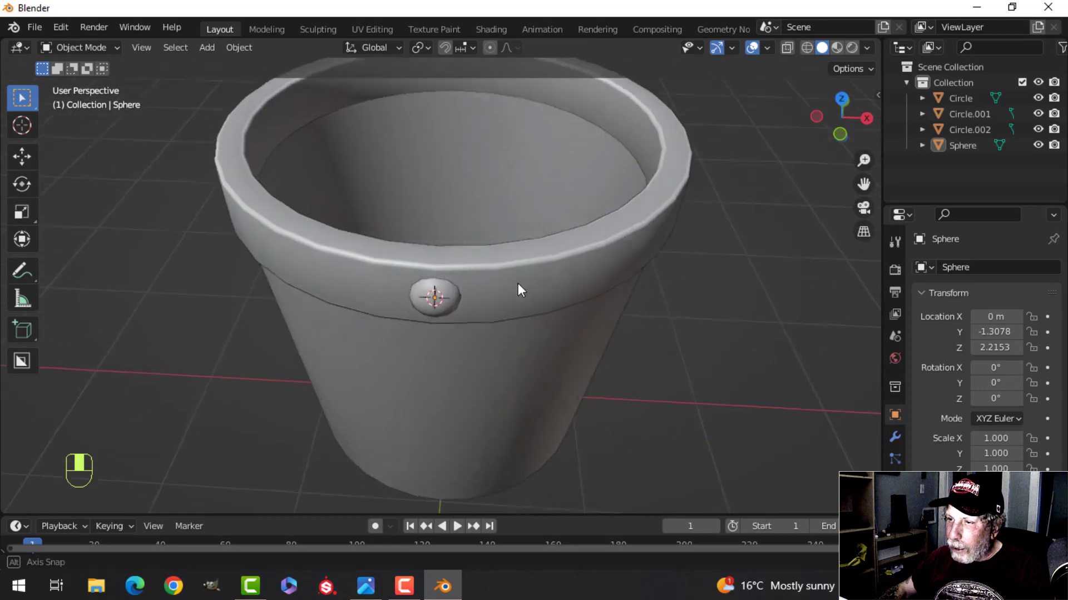
Snap the 3D cursor to the centre of the upper band's full geometry
scroll(516, 284, "down", 4)
middle_click_drag(518, 327, 532, 338)
left_click(532, 339)
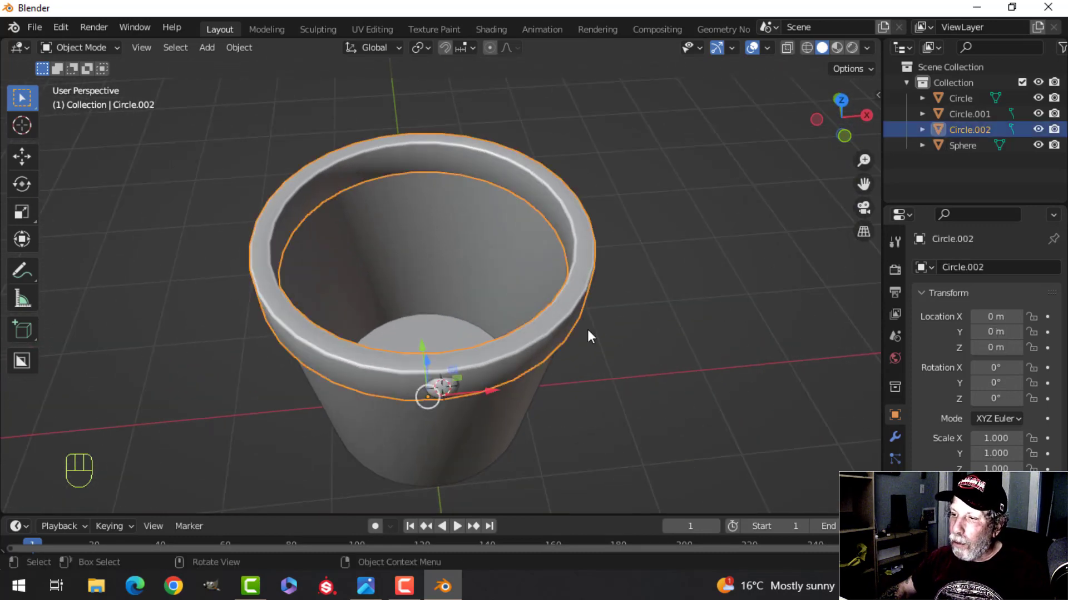
key("Tab")
key("a")
scroll(611, 298, "up", 2)
mouse_move(611, 298)
middle_mouse_down()
mouse_move(596, 281)
mouse_move(603, 291)
middle_mouse_up()
key("shift+s")
left_click(604, 382)
key("Tab")
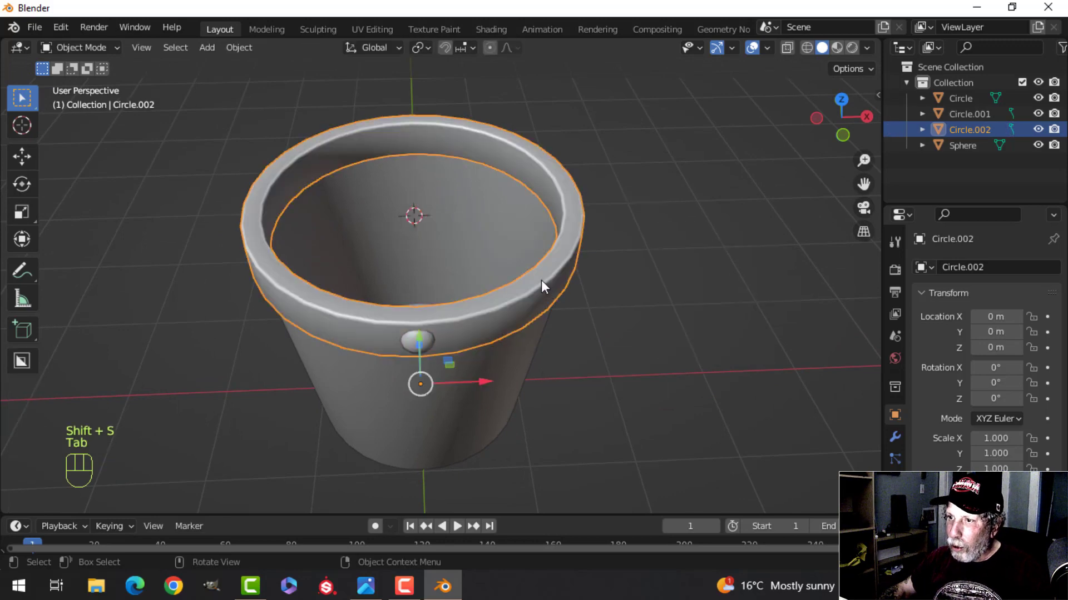
key("alt+a")
Open the rivet's mesh for editing in top view and set the transform pivot point to 3D Cursor
scroll(469, 268, "down", 1)
middle_click_drag(417, 234, 435, 238, "shift")
mouse_move(464, 249)
middle_mouse_down()
mouse_move(511, 224)
mouse_move(480, 242)
middle_mouse_up()
left_click(457, 333)
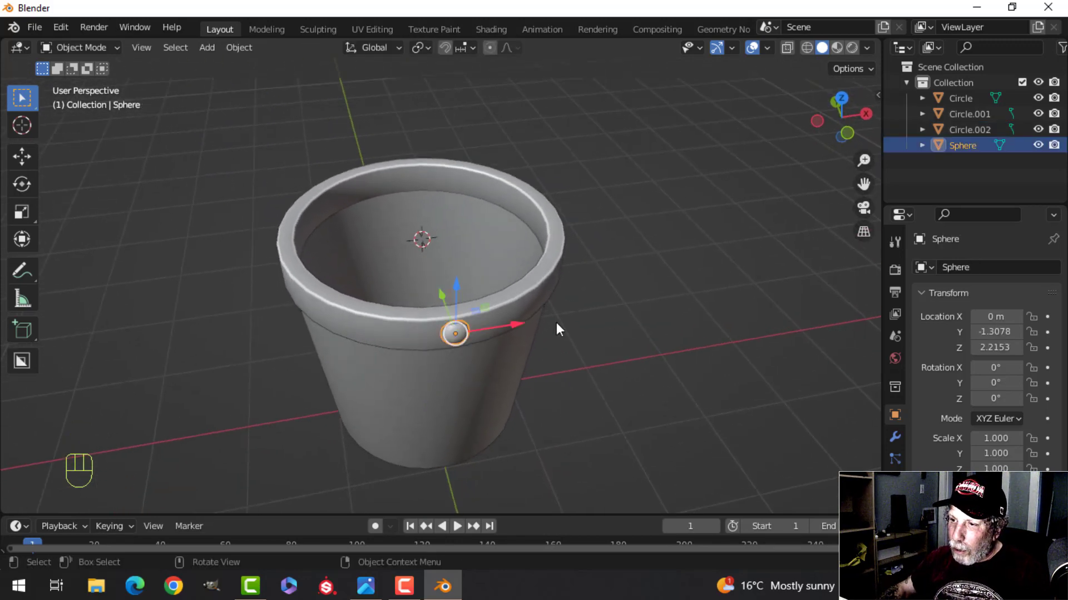
key("KP_7")
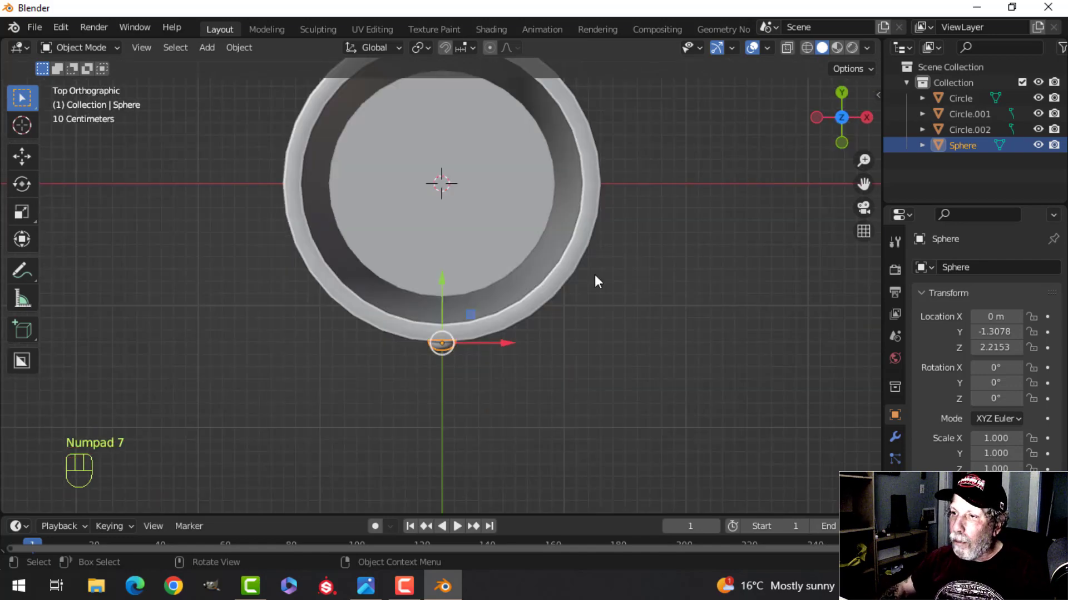
key("Tab")
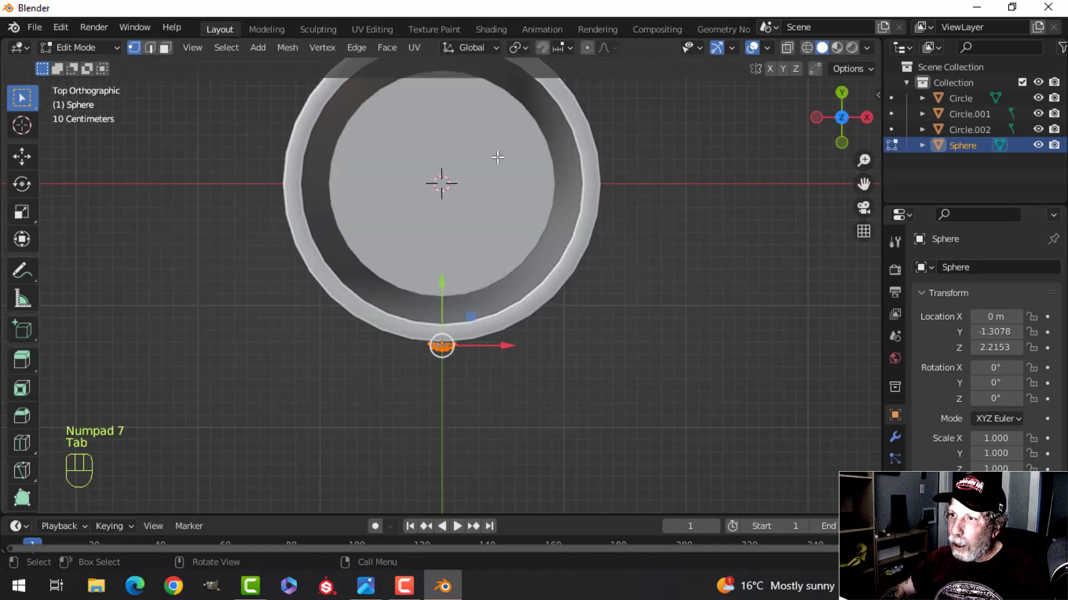
left_click(518, 49)
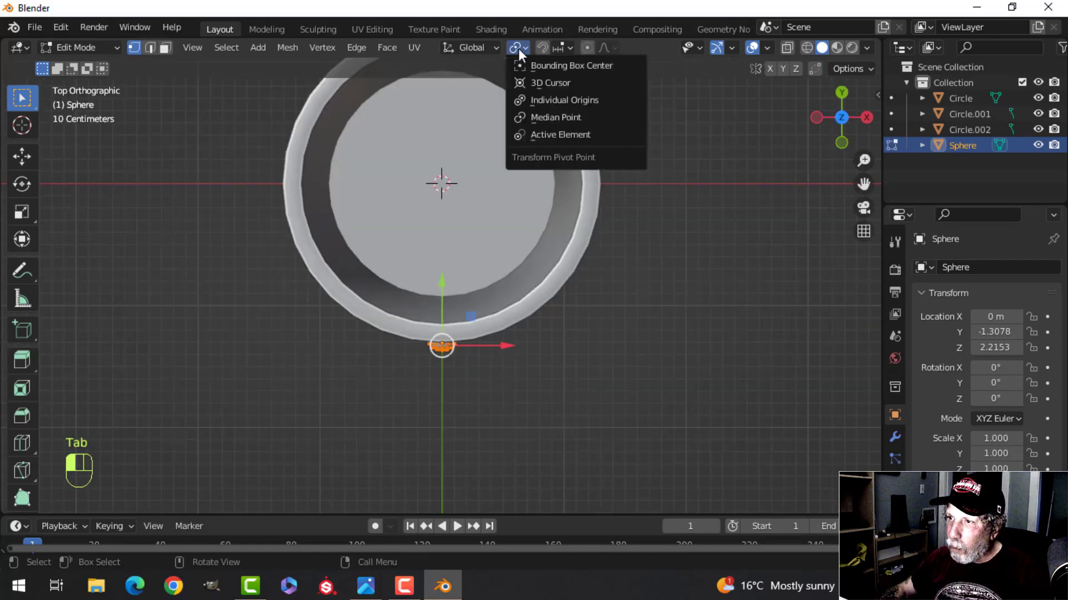
left_click(537, 82)
Duplicate the rivet in place and rotate the copy 180° about Z to the opposite side of the band
scroll(543, 232, "down", 3)
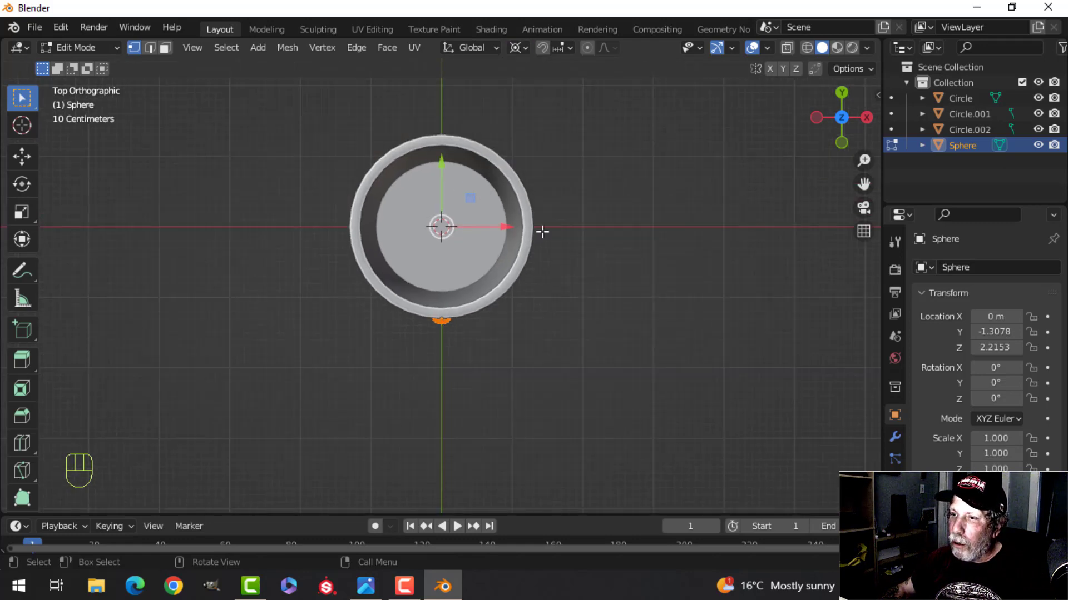
middle_click_drag(543, 231, 594, 231, "shift")
scroll(538, 241, "up", 1)
key("shift+d")
right_click(595, 231)
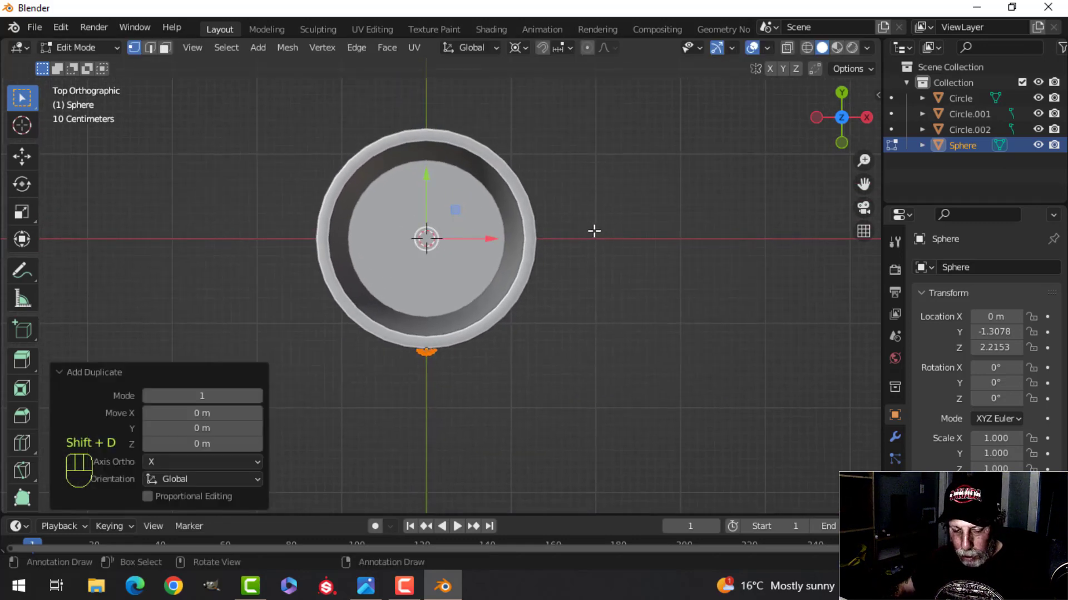
key("r")
type("z")
type("18")
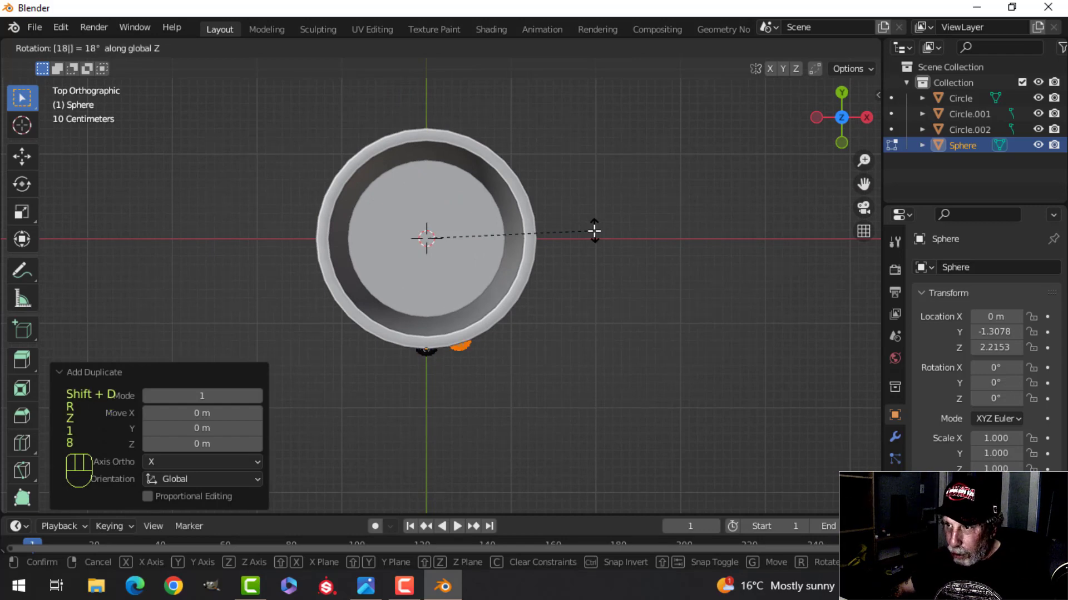
type("0")
key("Return")
Duplicate both opposite rivets and rotate the copies 90° about the Z axis
key("a")
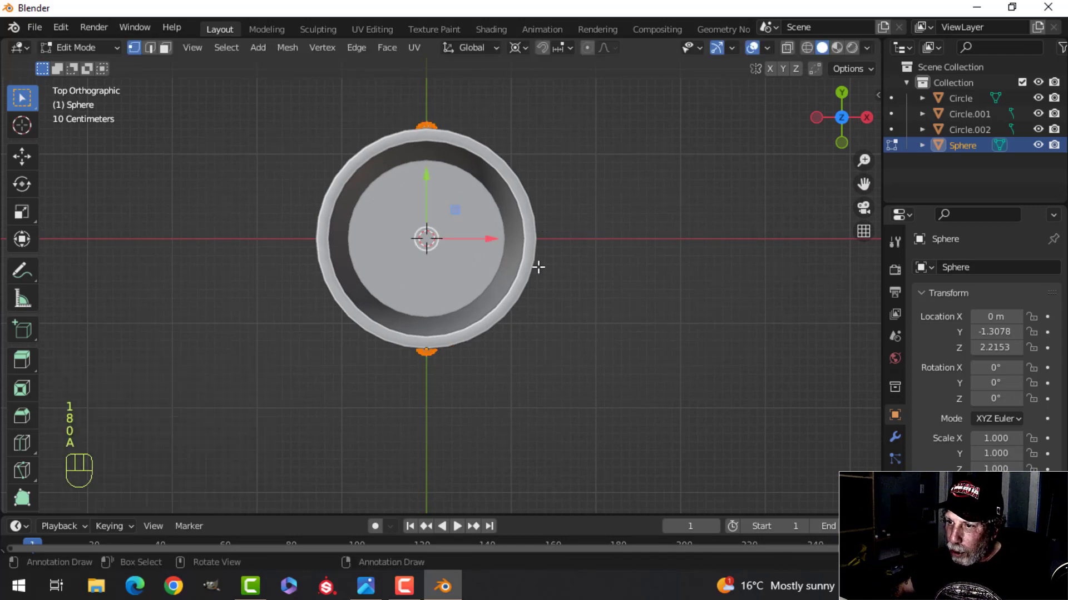
key("shift+d")
type("r")
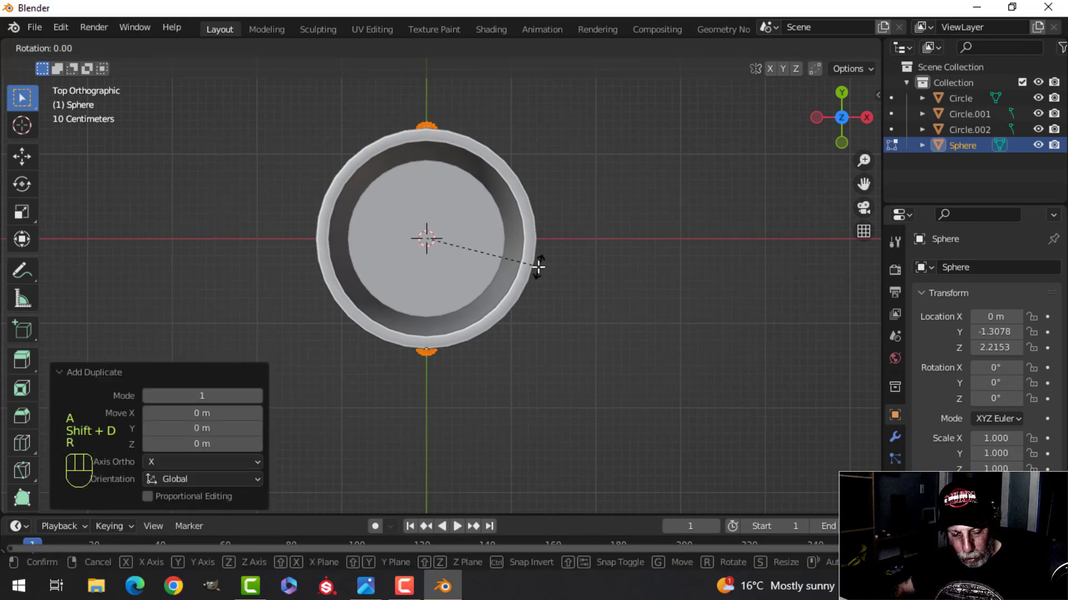
type("z90")
left_click(539, 267)
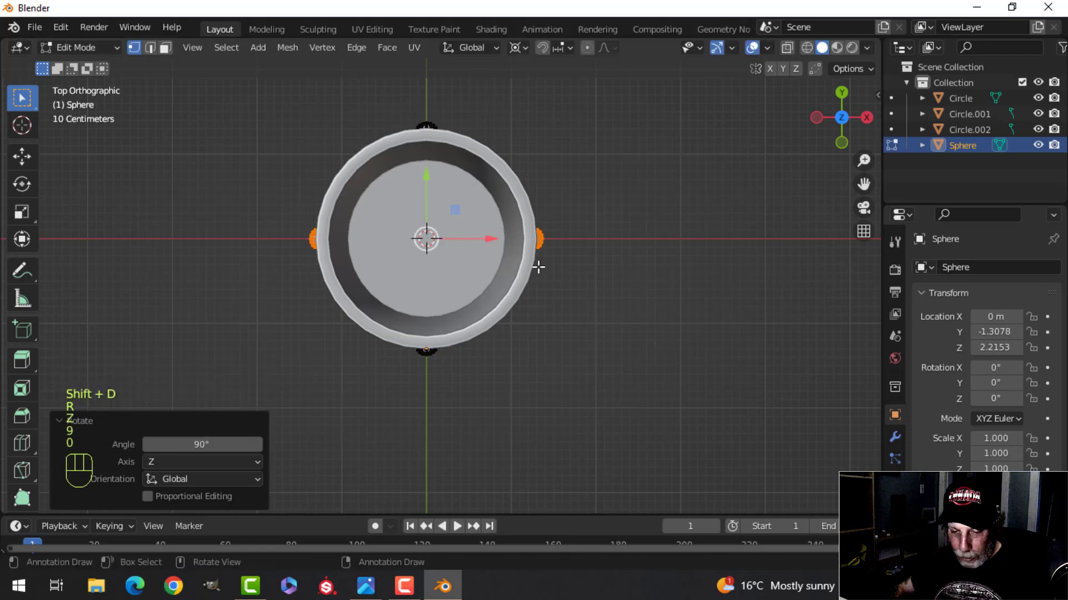
Duplicate all four rivets and rotate the copies 45° about the Z axis
key("a")
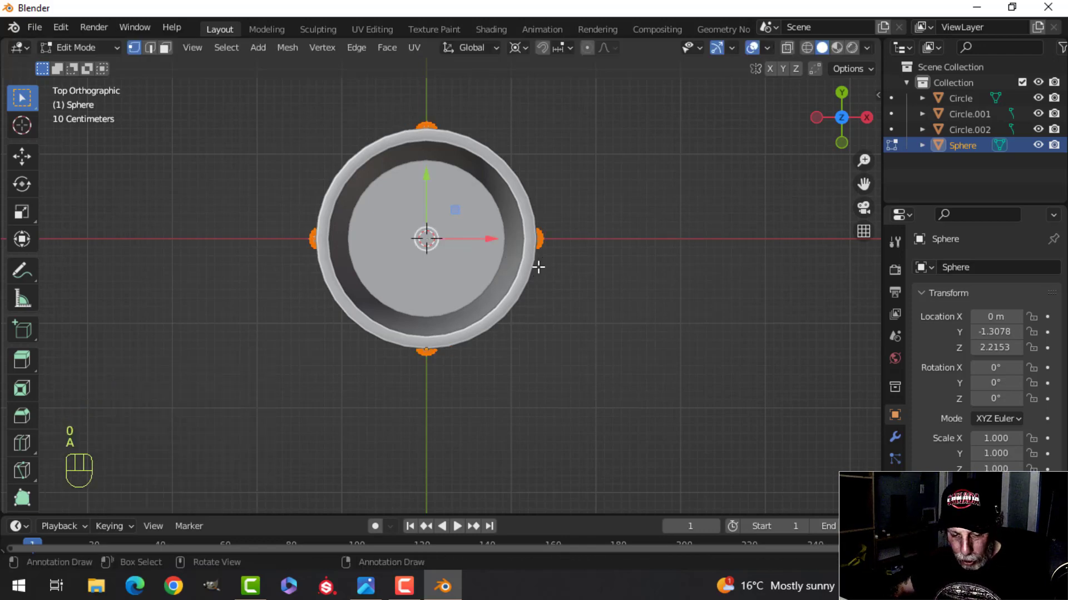
key("shift+d")
key("r")
type("z")
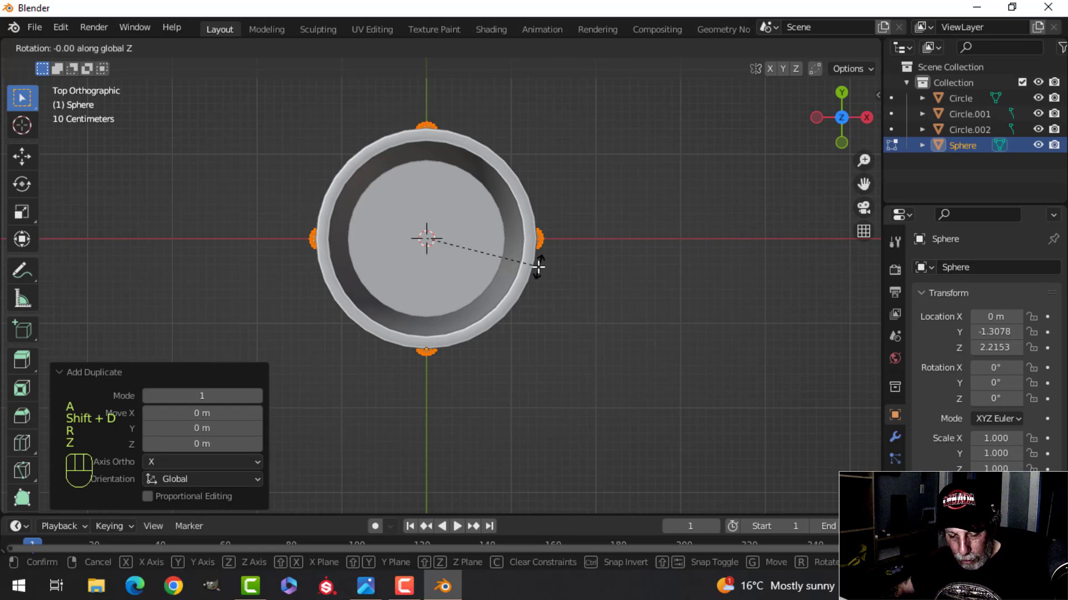
type("45")
left_click(537, 263)
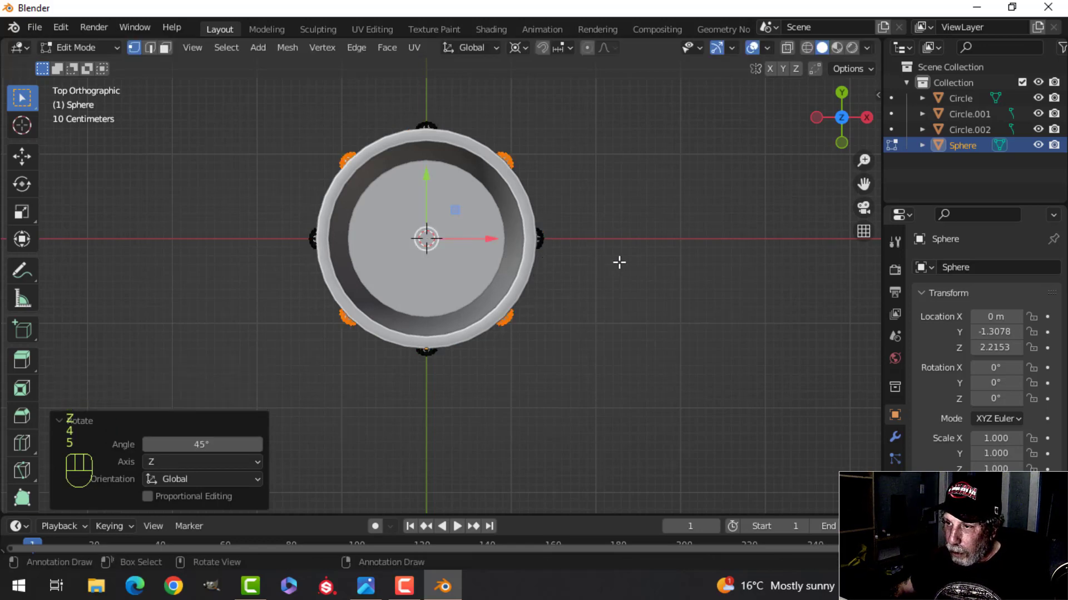
Leave mesh editing and examine the ring of rivets around the upper band from several angles
key("a")
middle_click_drag(636, 255, 584, 204)
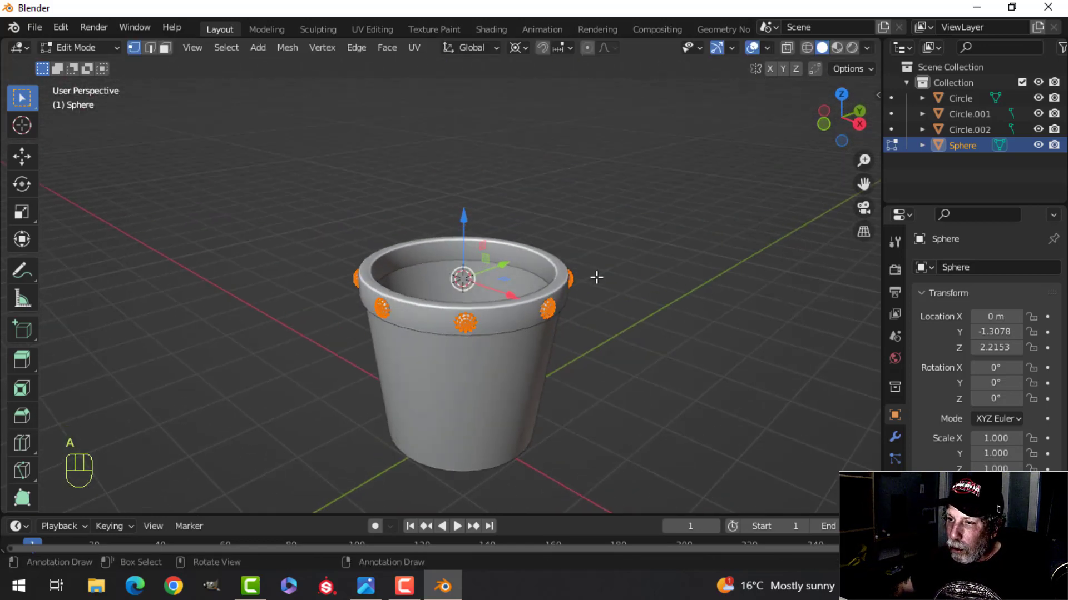
key("Tab")
scroll(608, 300, "up", 3)
key("alt+a")
middle_click_drag(615, 313, 557, 228)
scroll(576, 266, "up", 2)
scroll(556, 233, "down", 2)
middle_click_drag(480, 313, 496, 298)
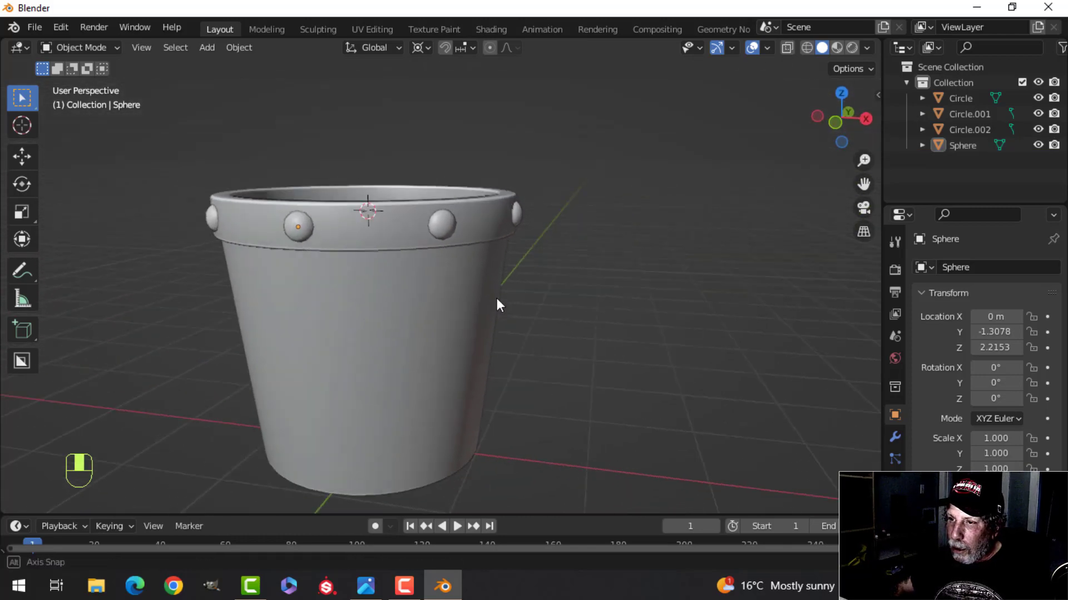
Duplicate the upper band together with its rivets and move the copy down about 1.67 m along Z
left_click(448, 226)
middle_click_drag(421, 251, 559, 272)
left_click(474, 215, "shift")
scroll(536, 284, "down", 2)
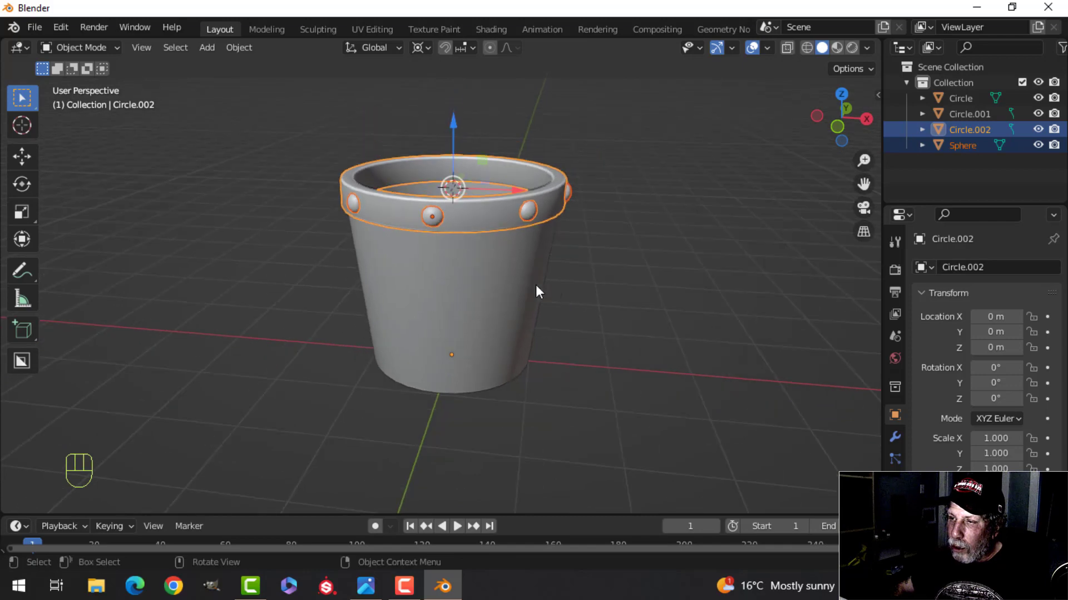
middle_click_drag(536, 285, 535, 256, "shift")
key("shift+d")
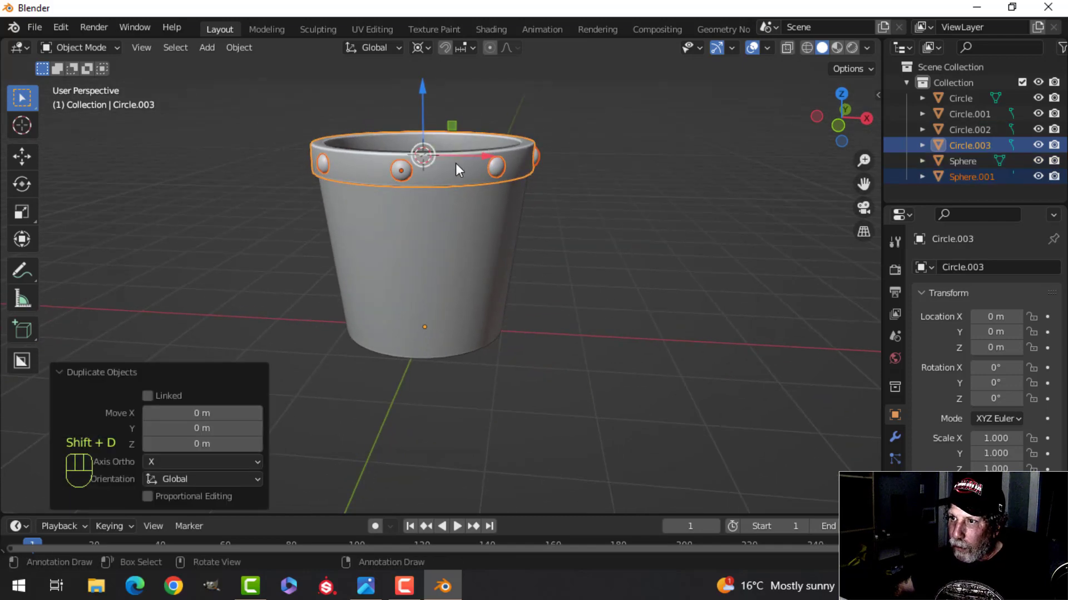
left_click_drag(426, 90, 439, 222)
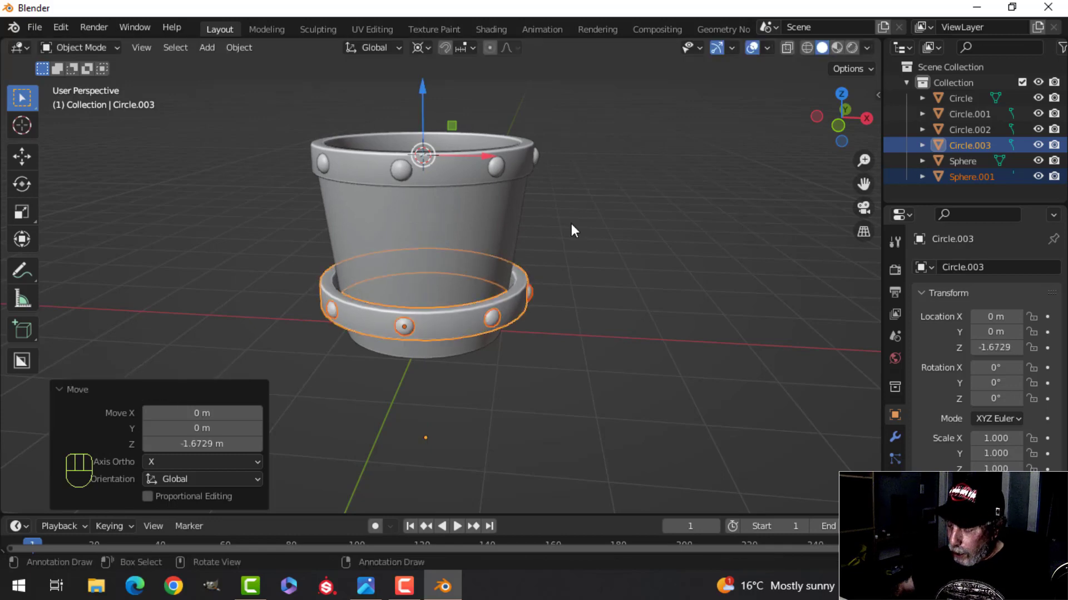
Switch to front view and set the transform pivot point to Median Point
key("KP_1")
scroll(577, 261, "up", 1)
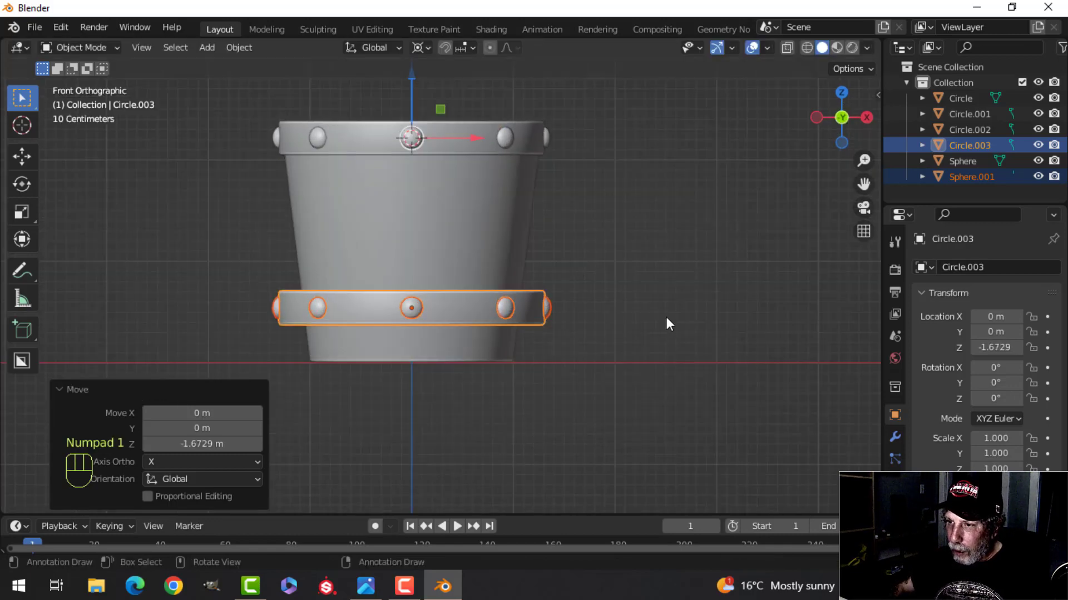
key("s")
key("Escape")
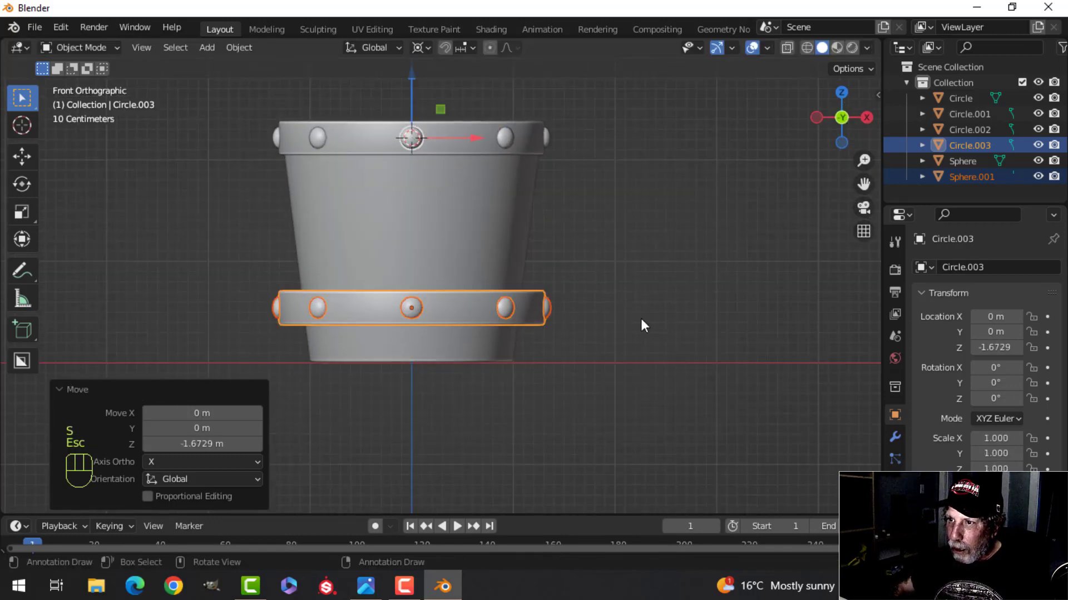
left_click(425, 45)
left_click(452, 116)
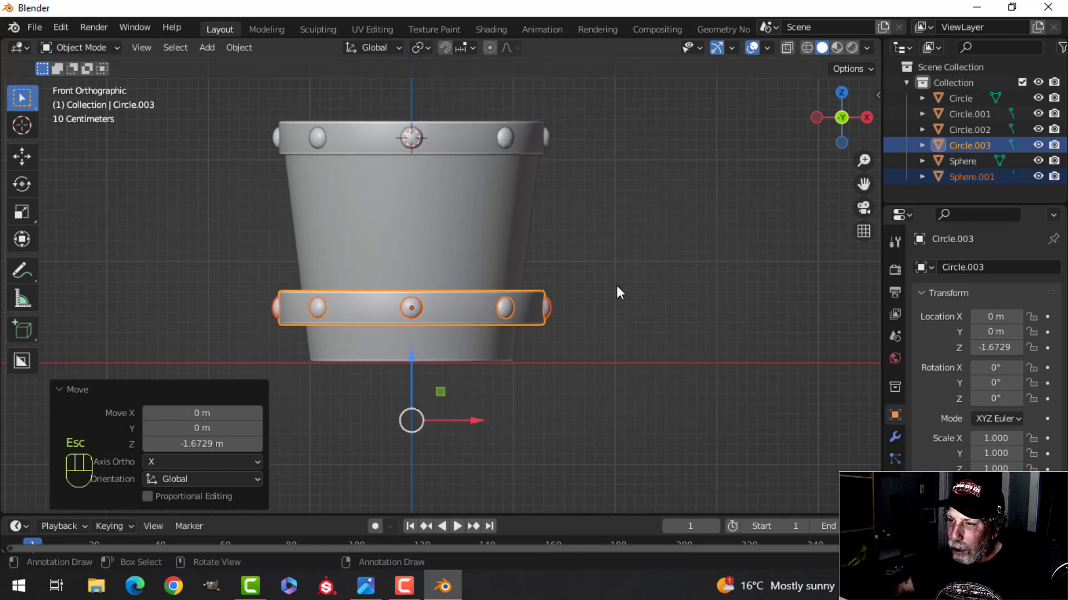
Scale the full geometry of the duplicated lower band and its rivets to 0.846
key("Tab")
key("a")
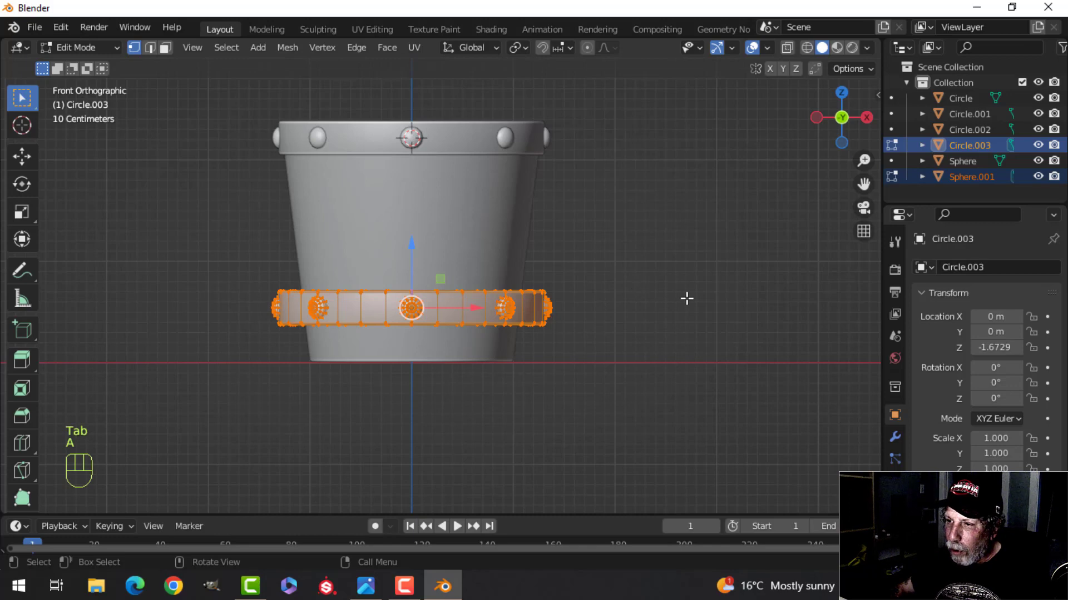
key("s")
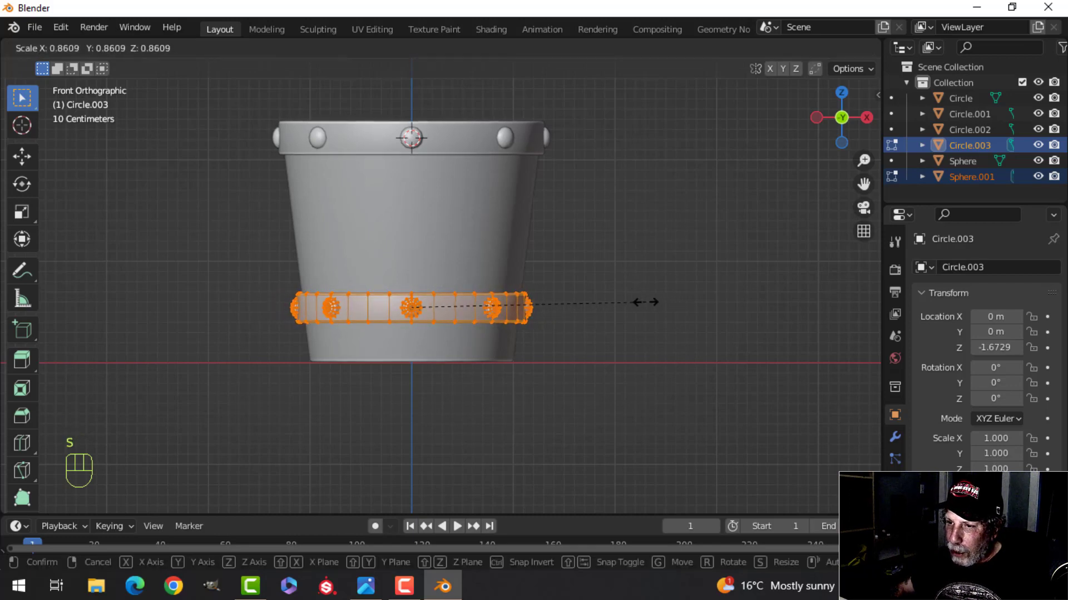
left_click(641, 302)
Fine-tune the size of the lower band and rivets against the bucket wall and return to object mode
middle_click_drag(638, 300, 613, 300)
scroll(615, 345, "up", 3)
key("s")
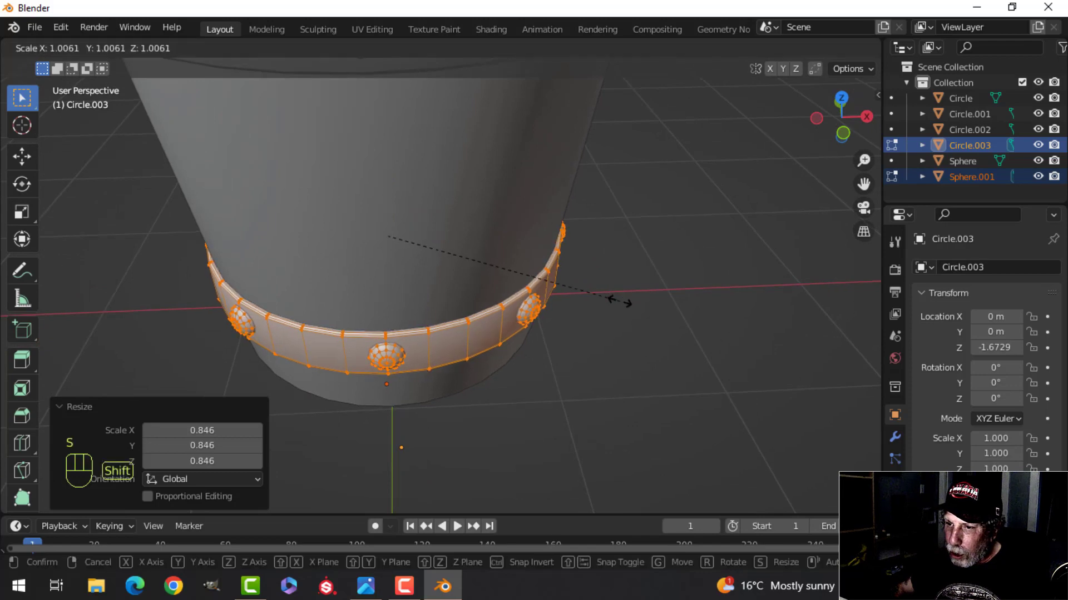
left_click(627, 301)
scroll(627, 299, "down", 5)
key("Tab")
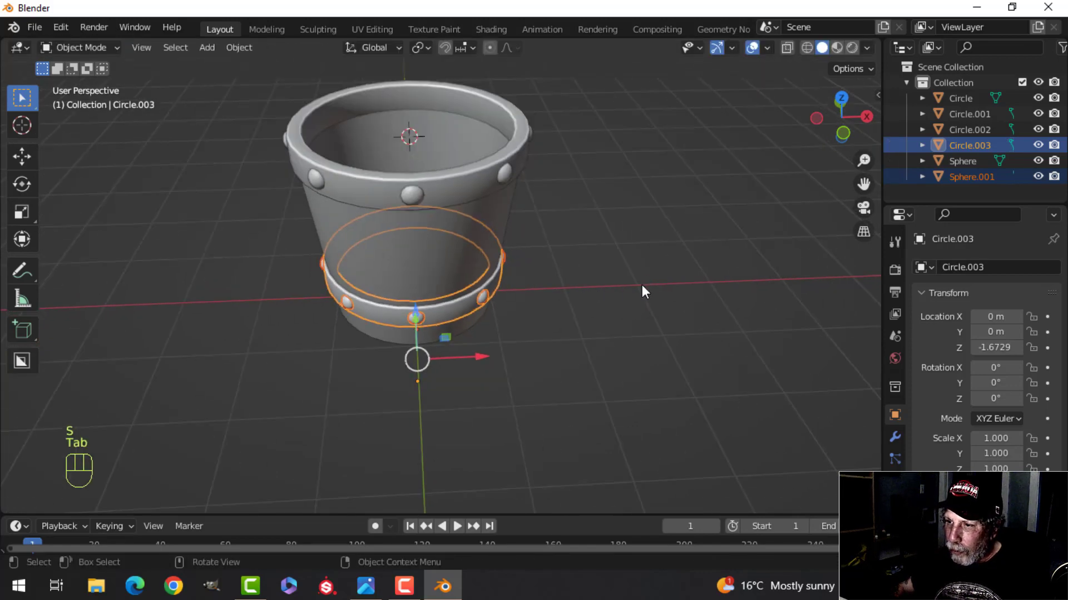
Raise the full geometry of the lower band and its rivets about 0.123 m along Z
middle_click_drag(642, 285, 638, 248)
key("alt+a")
scroll(607, 282, "up", 4)
middle_click_drag(607, 282, 653, 254)
left_click(515, 226)
key("Tab")
key("KP_1")
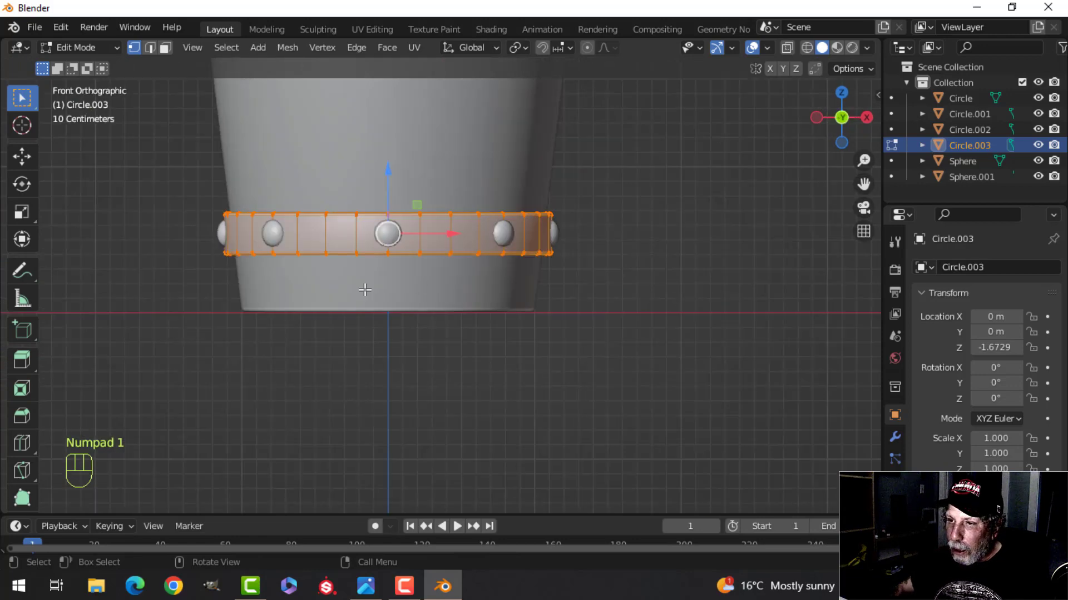
key("Tab")
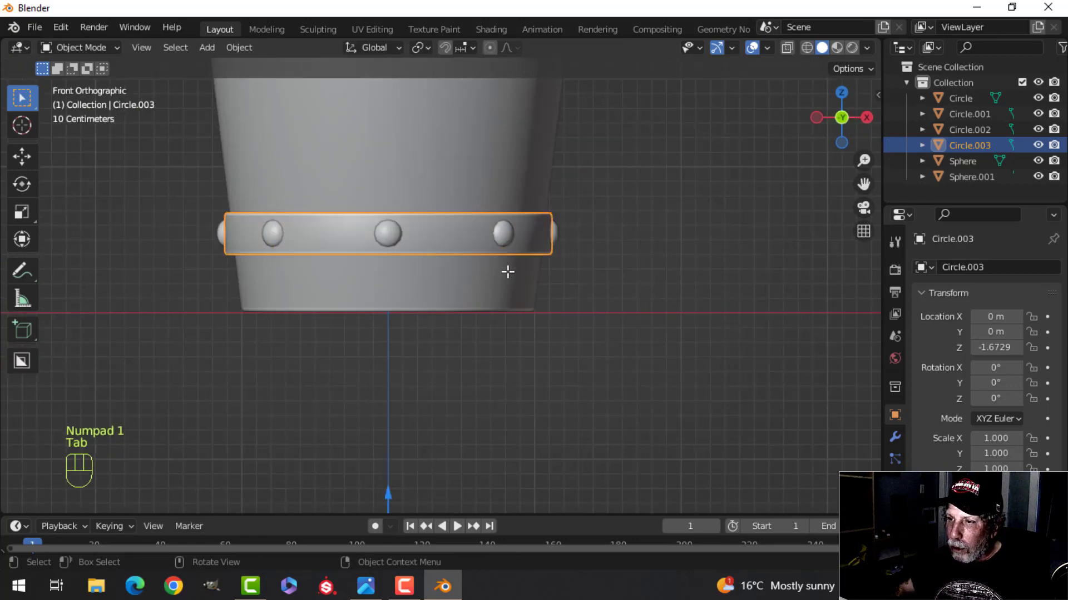
left_click(402, 235, "shift")
key("Tab")
key("a")
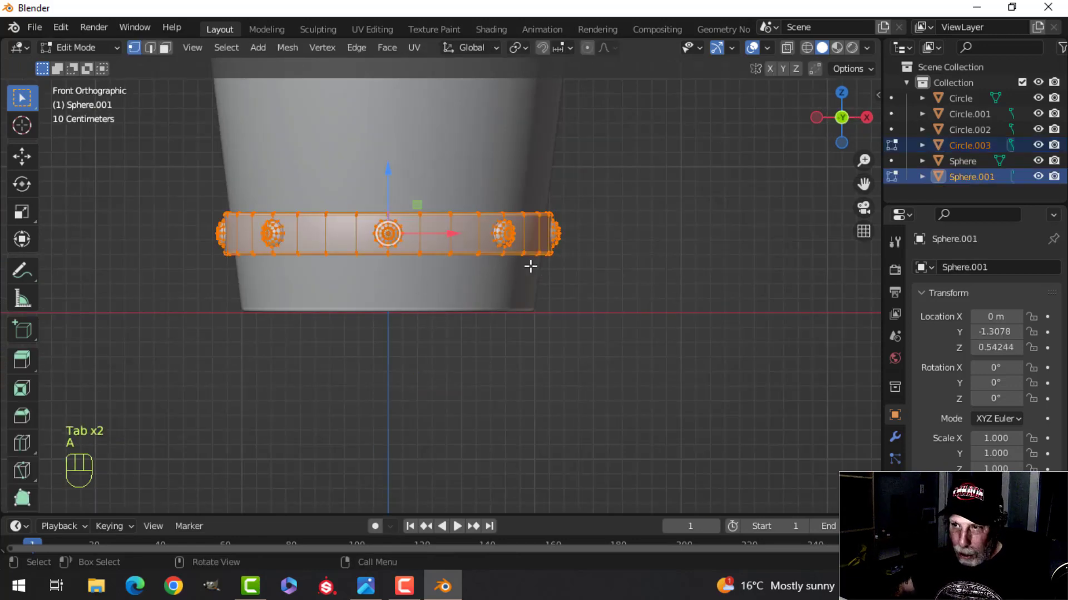
left_click_drag(382, 176, 383, 157)
Scale the raised band and rivets by 1.016 and refine the fit with a further 0.997 scale
key("s")
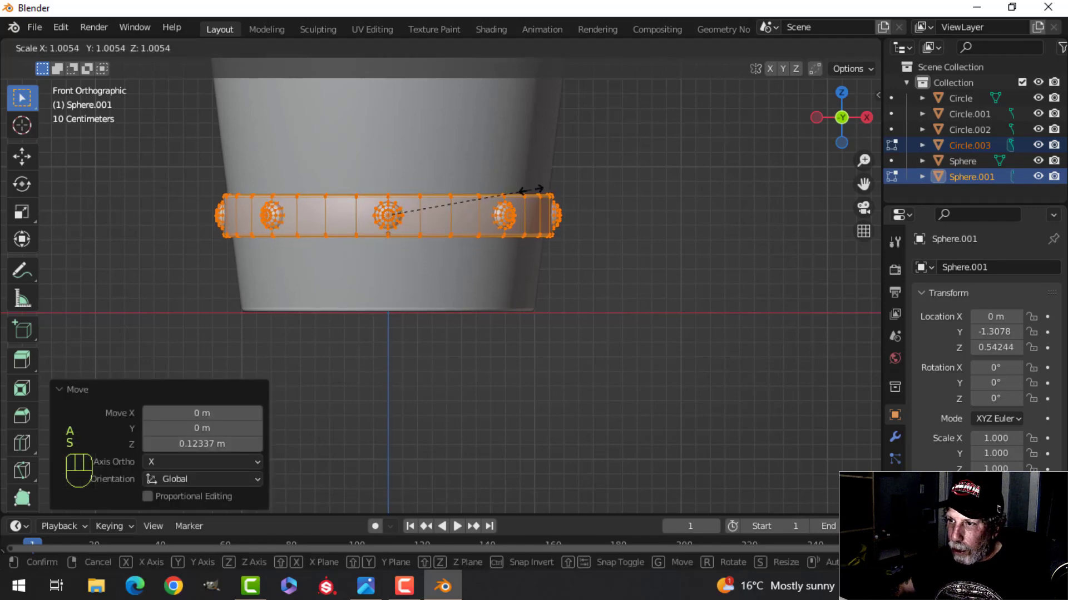
left_click(542, 189)
middle_click_drag(542, 189, 536, 267)
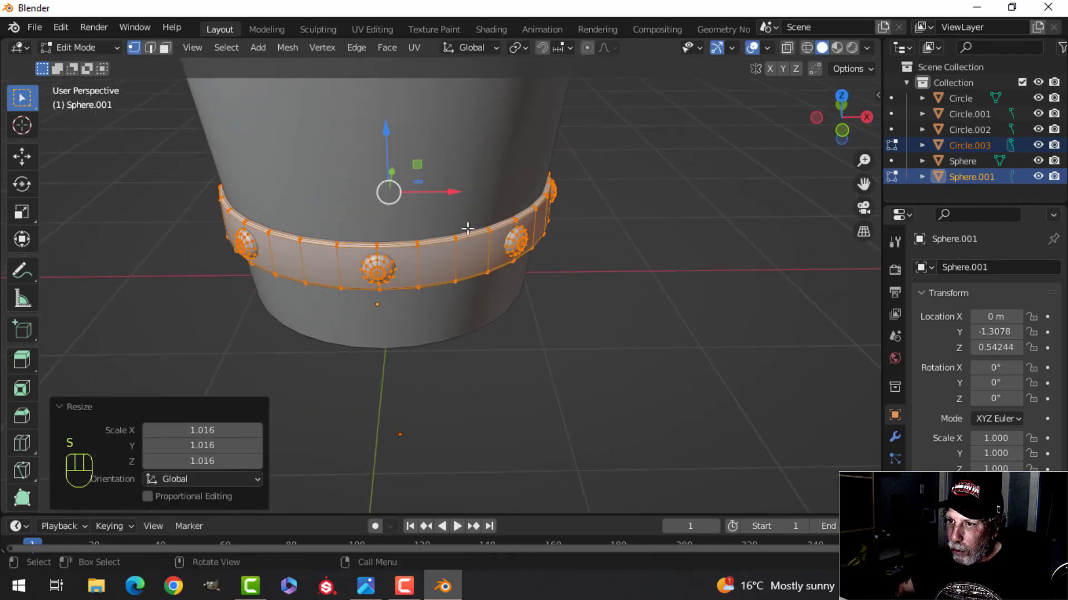
key("s")
left_click(498, 225)
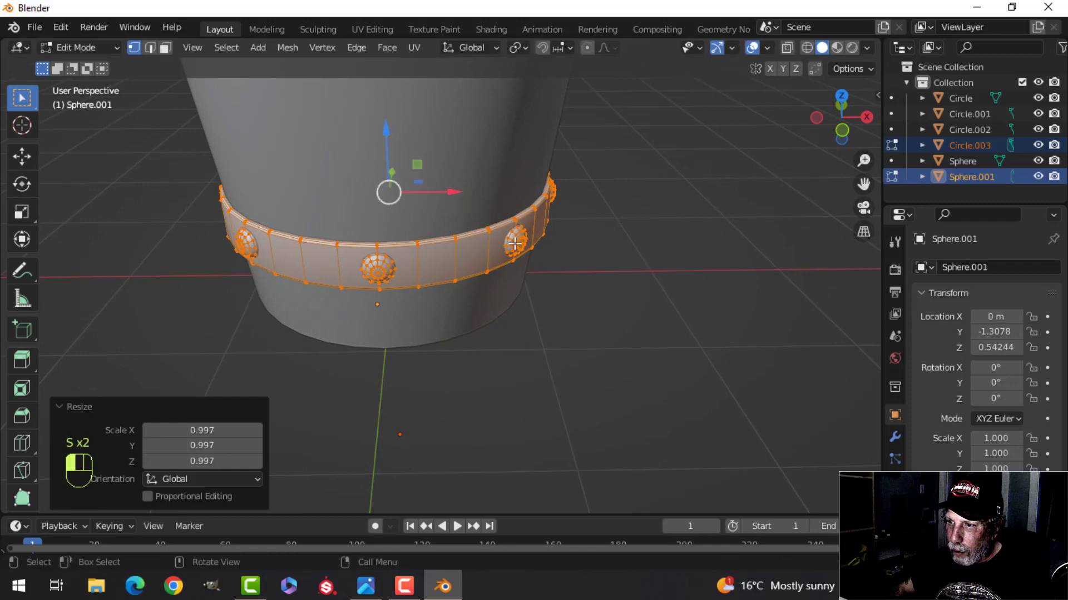
Duplicate the lower band and rivet geometry within edit mode and move the copy down about 0.41 m along Z
middle_click_drag(497, 226, 519, 250)
key("shift+d")
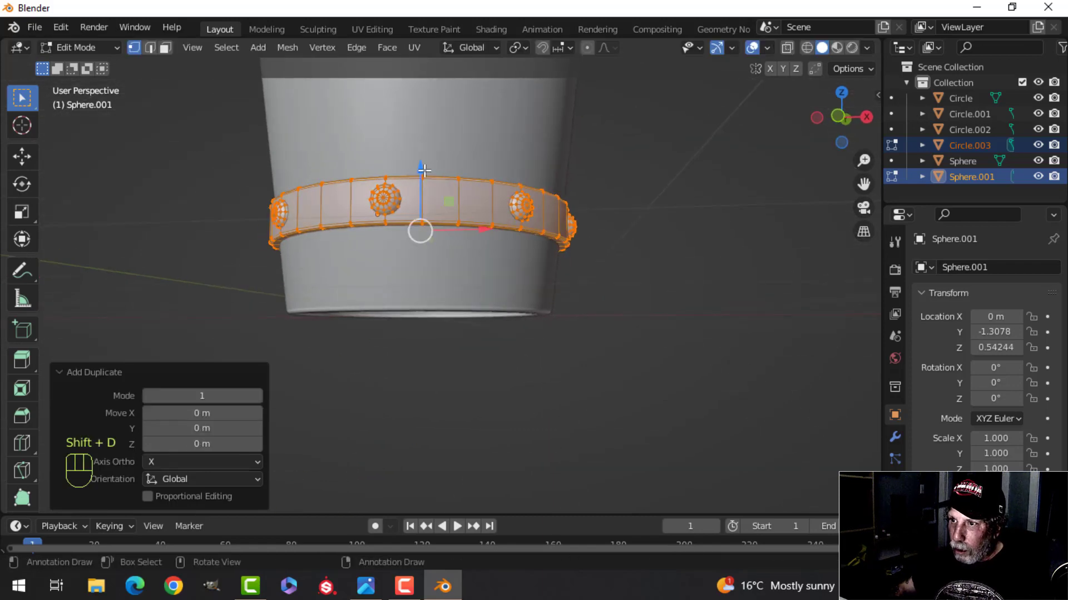
left_click(459, 230)
Scale down the lowest band and its rivets to fit the narrower base, leave mesh editing and clear the selection
key("s")
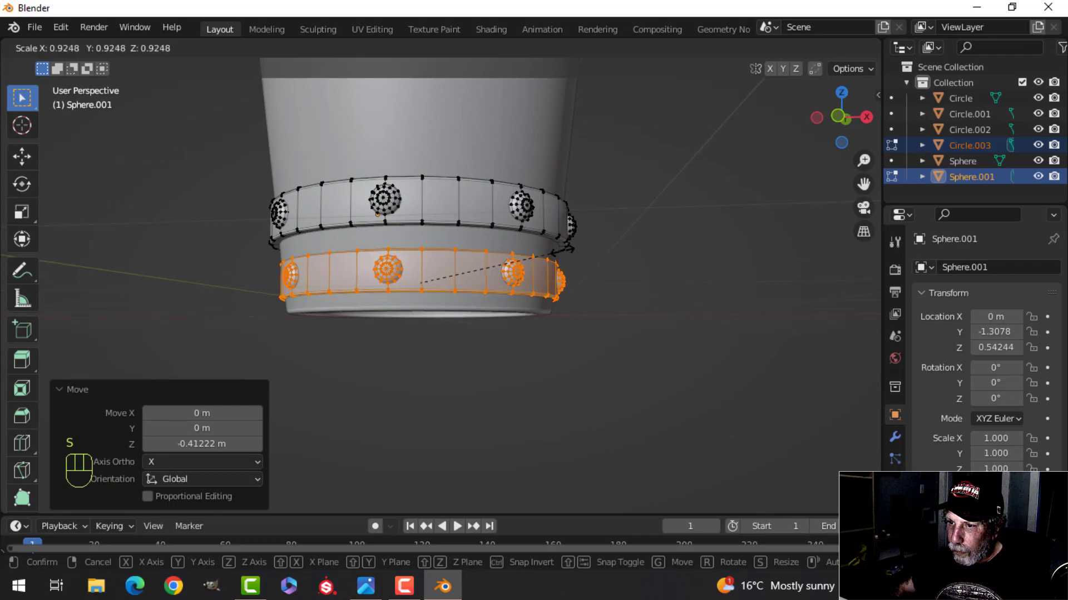
left_click(537, 254)
middle_click_drag(536, 254, 527, 317)
key("Tab")
key("alt+a")
Examine the spacing and fit of the bands and rivets up close and select the two lower bands
scroll(492, 301, "up", 3)
scroll(512, 215, "down", 2)
scroll(489, 300, "up", 3)
scroll(457, 279, "up", 3)
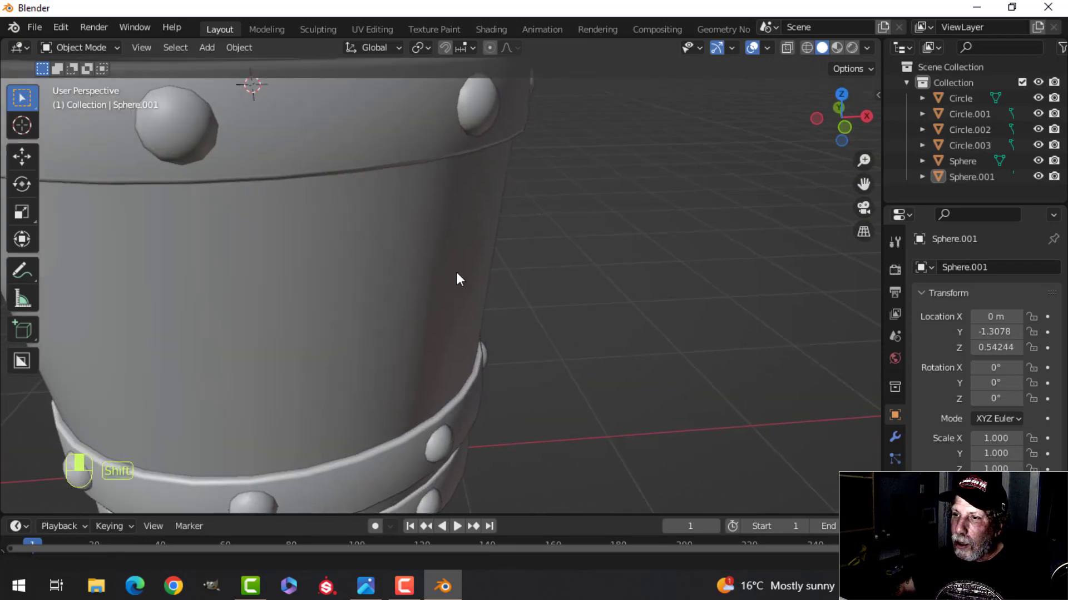
middle_click_drag(458, 279, 505, 162, "shift")
left_click(424, 251)
scroll(449, 250, "down", 3)
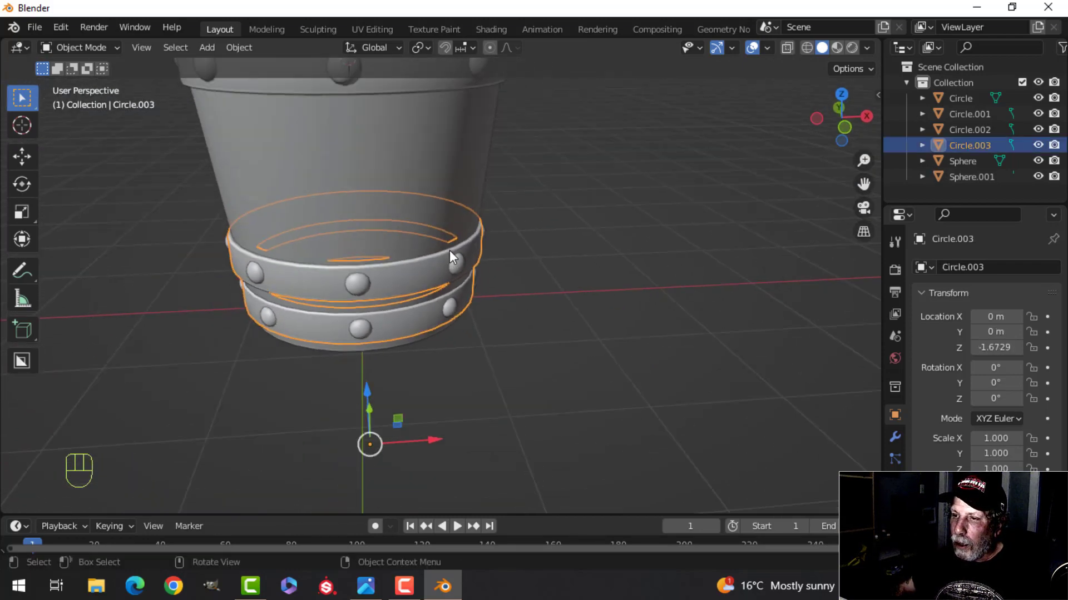
Isolate the two lower bands in local view and open their mesh for face editing with nothing selected
middle_click_drag(449, 250, 569, 210)
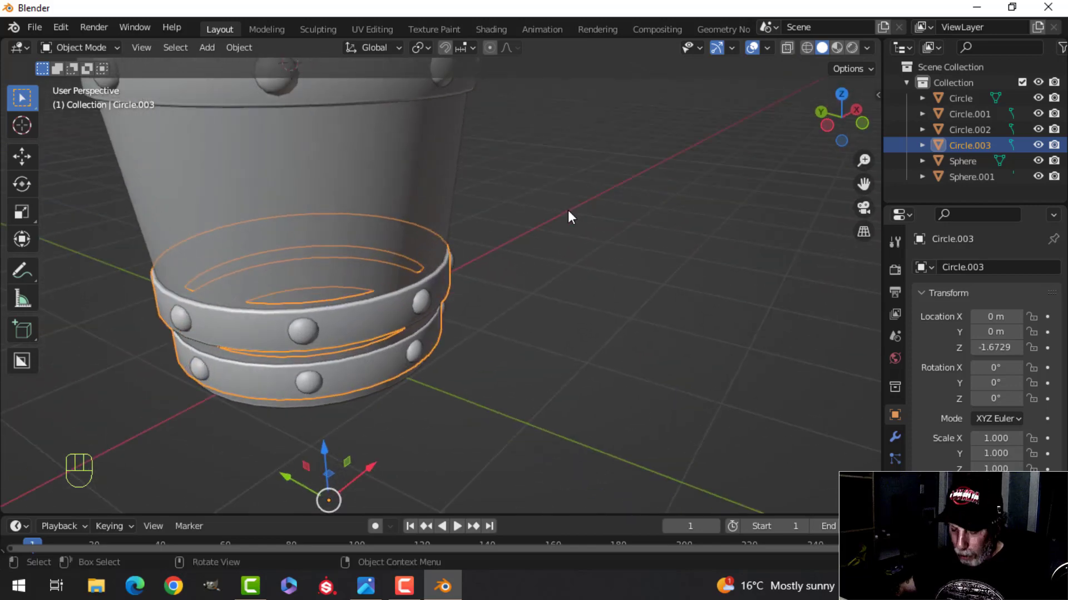
key("KP_Divide")
key("Tab")
scroll(527, 229, "up", 3)
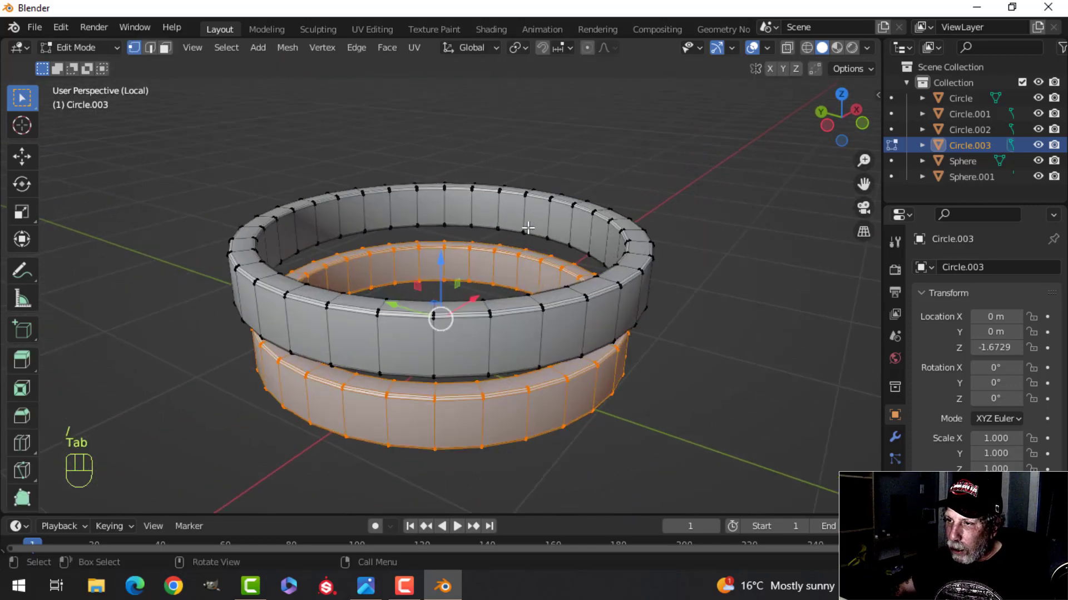
key("alt+a")
middle_click_drag(587, 239, 532, 230, "shift")
key("3")
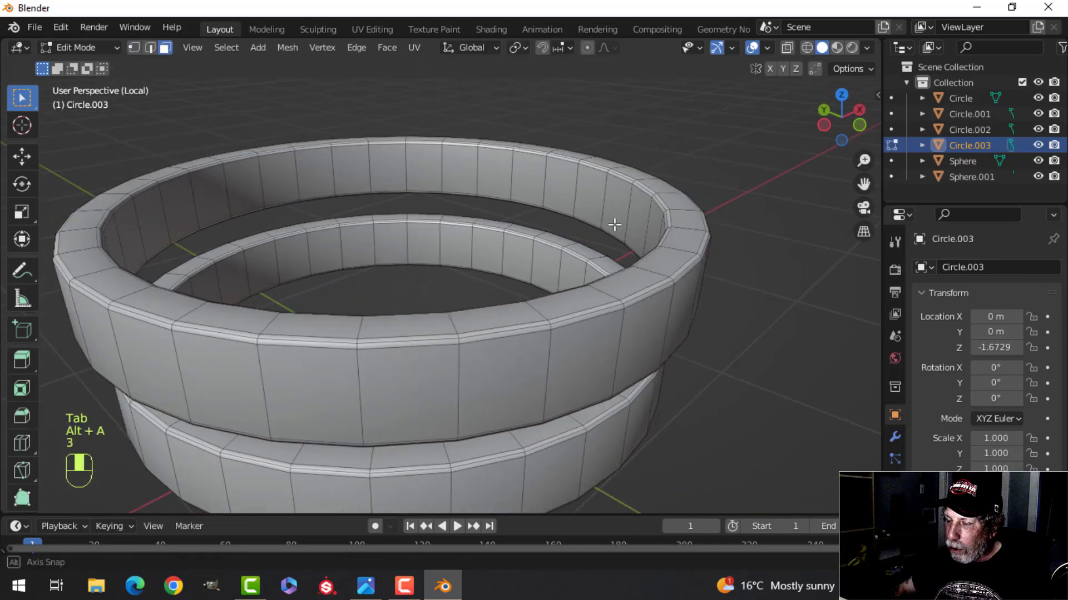
Select the inner face loops of both lower bands, grow the selection by one ring and delete those hidden faces
scroll(615, 226, "up", 3)
left_click(532, 175, "alt+shift")
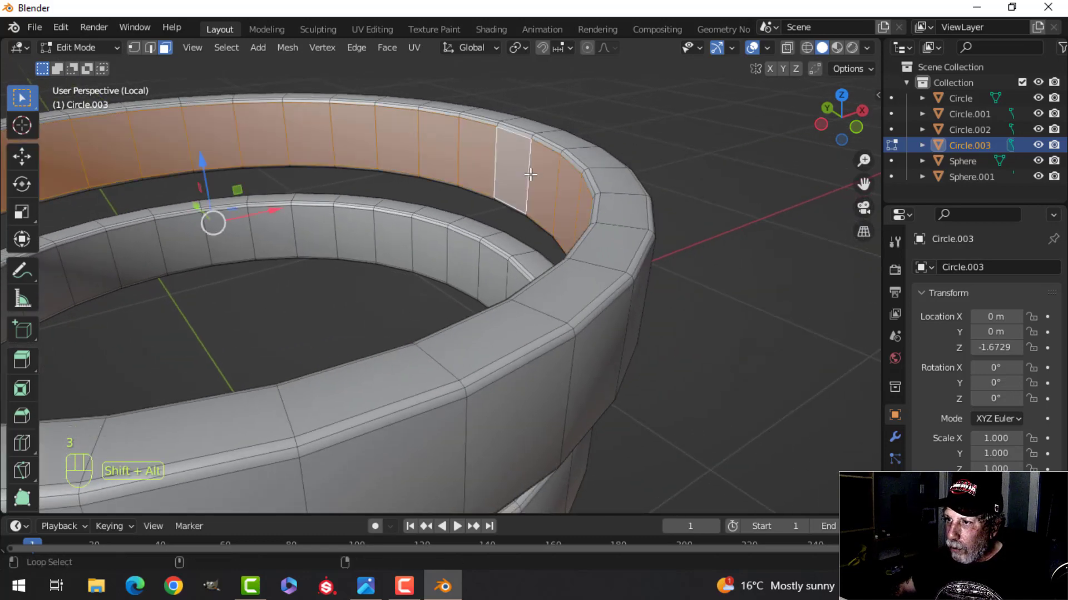
left_click(477, 264, "alt+shift")
middle_click_drag(573, 260, 573, 271)
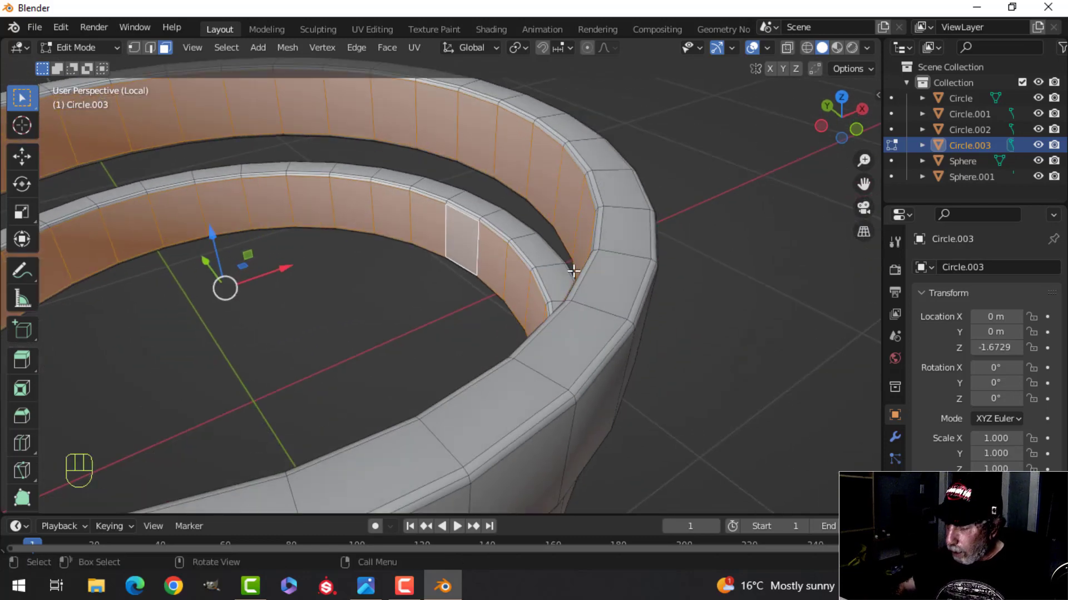
key("ctrl+KP_Add")
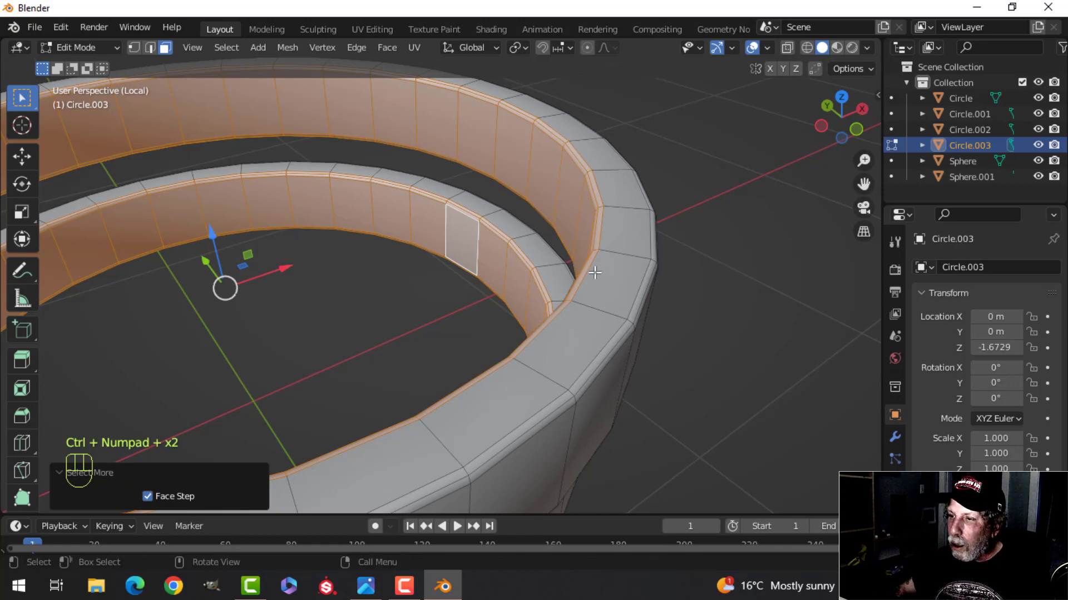
key("ctrl+Tab")
Leave mesh editing and local view, clear the selection and check how the lower bands sit against the bucket wall
key("Tab")
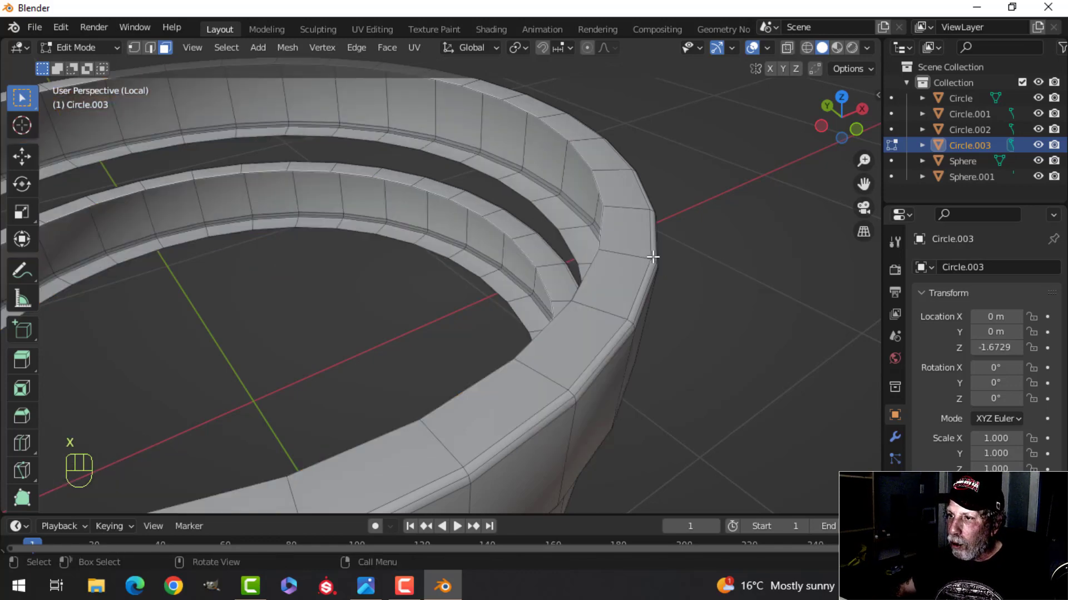
key("slash")
key("alt+a")
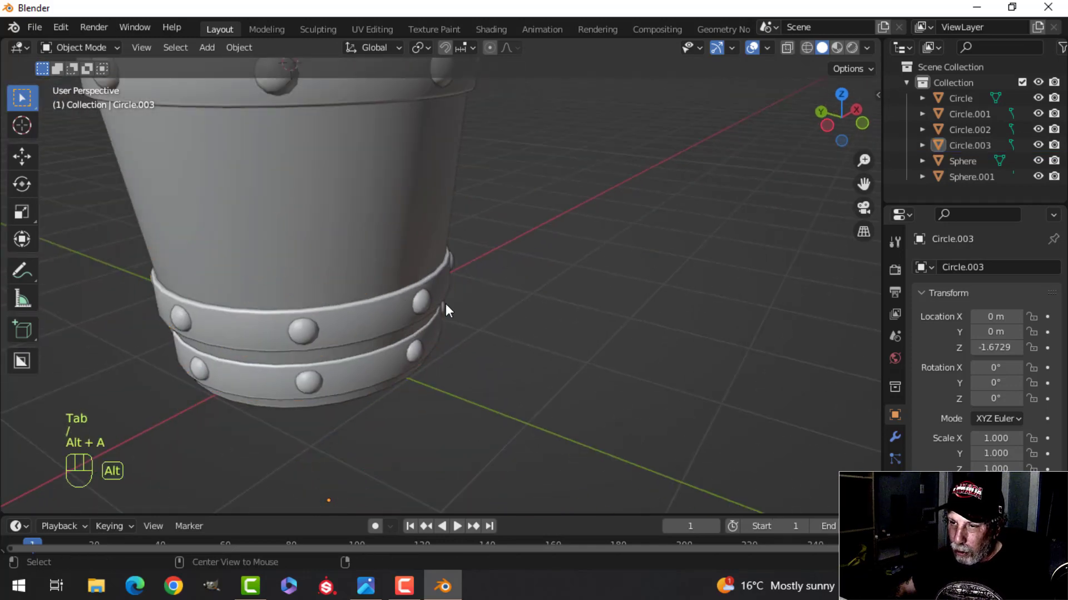
scroll(439, 317, "up", 4)
middle_click_drag(437, 326, 484, 199, "shift")
mouse_move(426, 261)
middle_mouse_down()
mouse_move(444, 181)
mouse_move(460, 313)
mouse_move(520, 269)
mouse_move(411, 248)
middle_mouse_up()
scroll(460, 314, "down", 4)
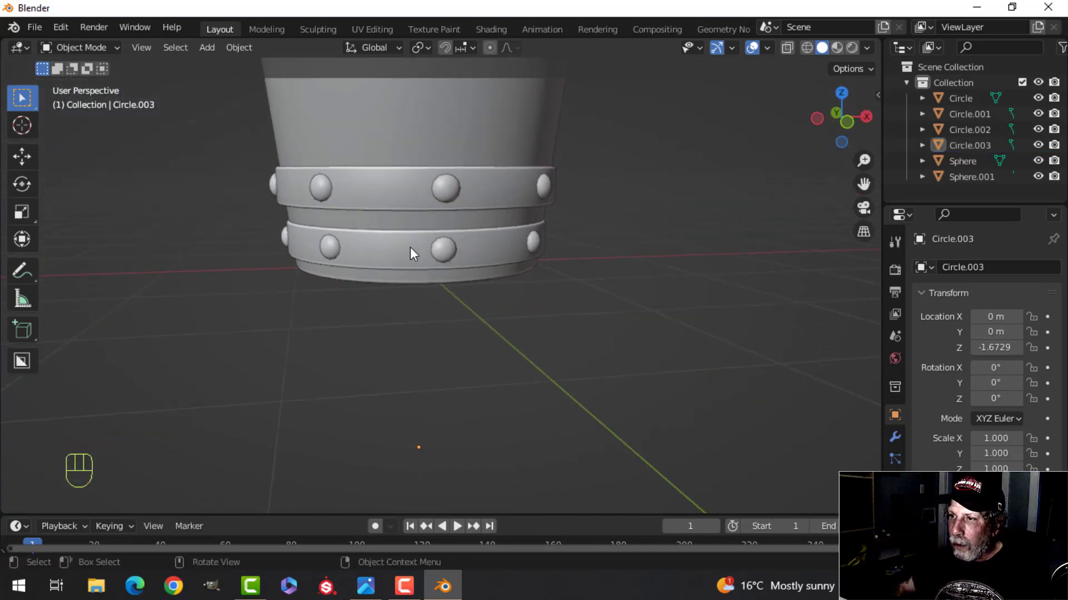
Check the bucket's normals with the face orientation overlay and switch the overlay off again
left_click(766, 49)
left_click(716, 330)
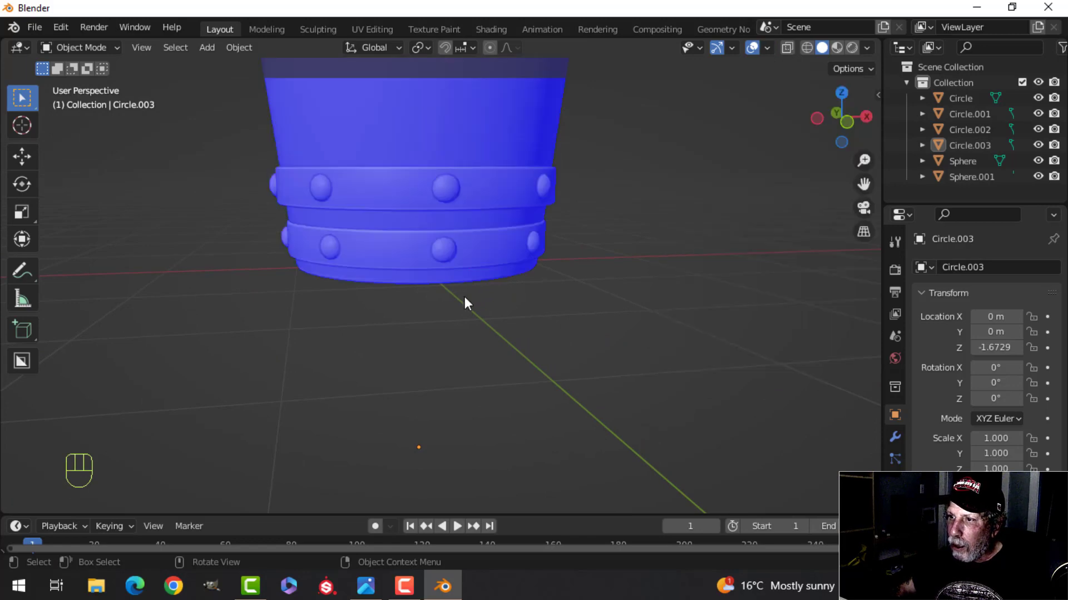
scroll(465, 303, "down", 3)
middle_click_drag(530, 203, 559, 262, "shift")
left_click(765, 50)
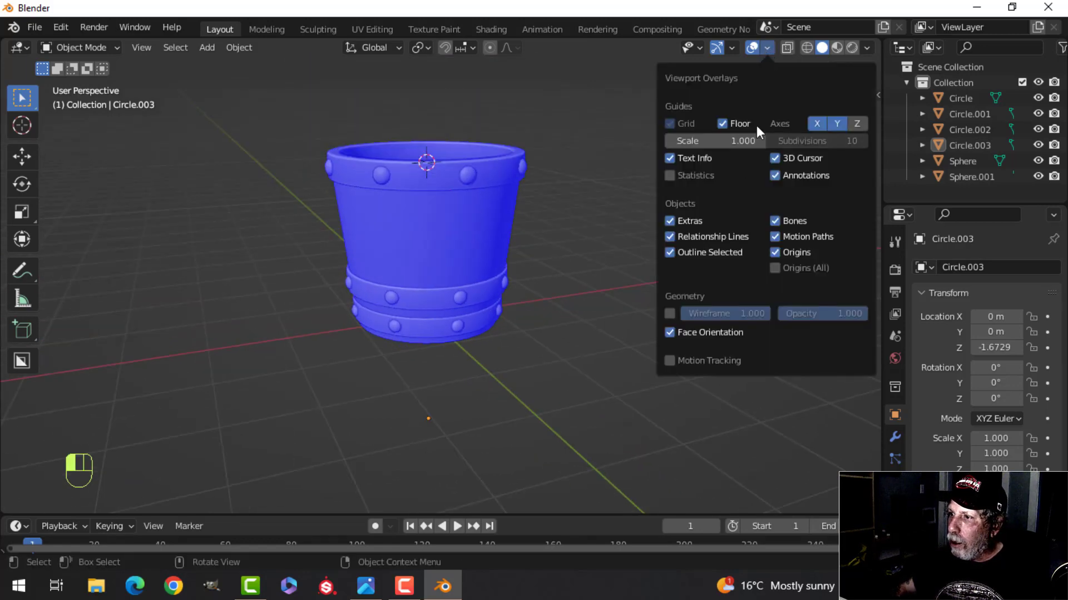
left_click(715, 332)
Inspect the bucket from several sides and from above, including its rim and interior
scroll(523, 317, "up", 4)
scroll(506, 289, "down", 4)
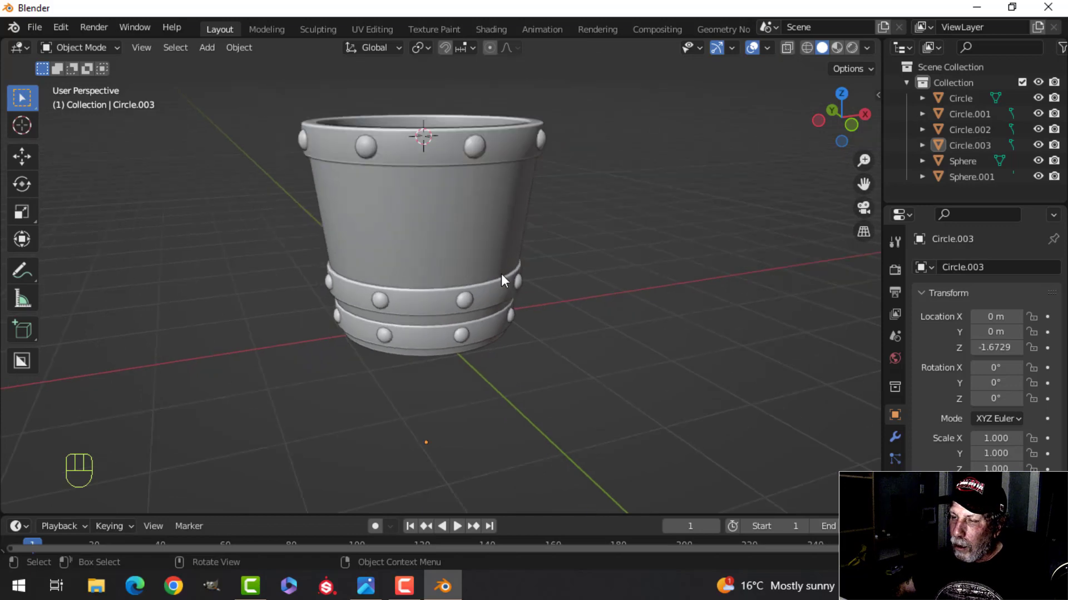
scroll(517, 276, "up", 1)
middle_click_drag(533, 273, 453, 243)
scroll(521, 270, "down", 2)
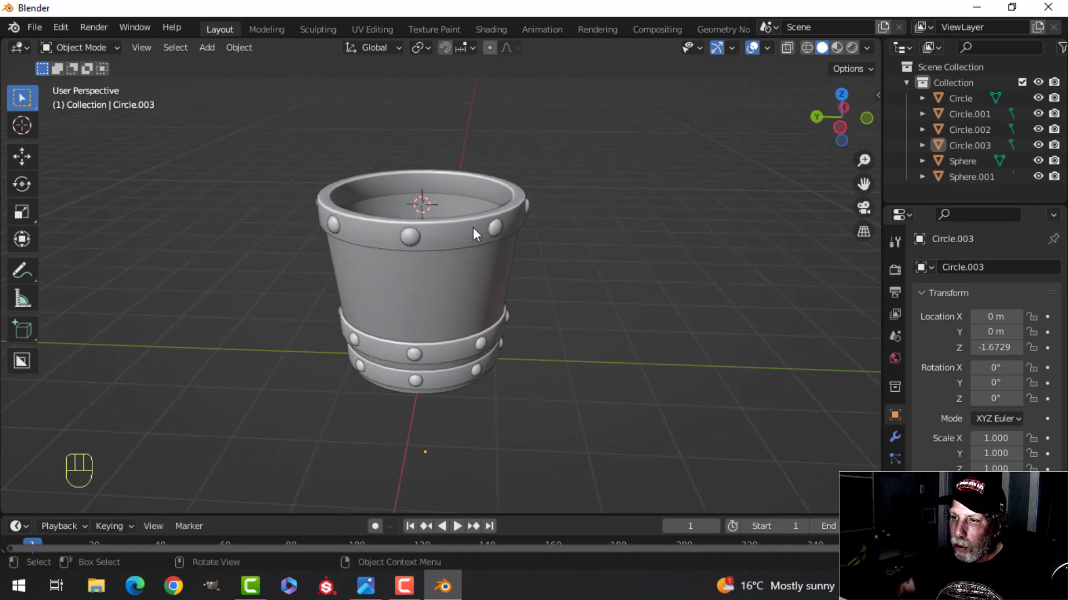
middle_click_drag(494, 281, 511, 338)
scroll(495, 250, "up", 3)
scroll(550, 268, "up", 3)
mouse_move(525, 296)
middle_mouse_down()
mouse_move(501, 304)
mouse_move(516, 294)
middle_mouse_up()
scroll(533, 296, "down", 3)
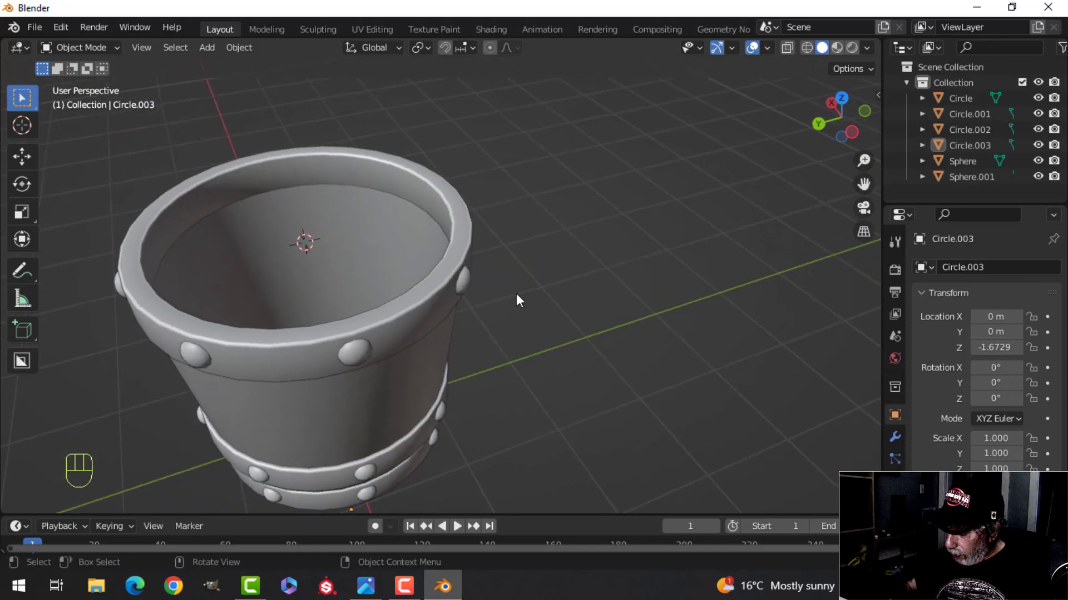
Snap the 3D cursor to the top band's outer vertical edge behind the centre rivet in right view, then leave mesh editing
key("KP_3")
middle_click_drag(676, 218, 515, 291, "shift")
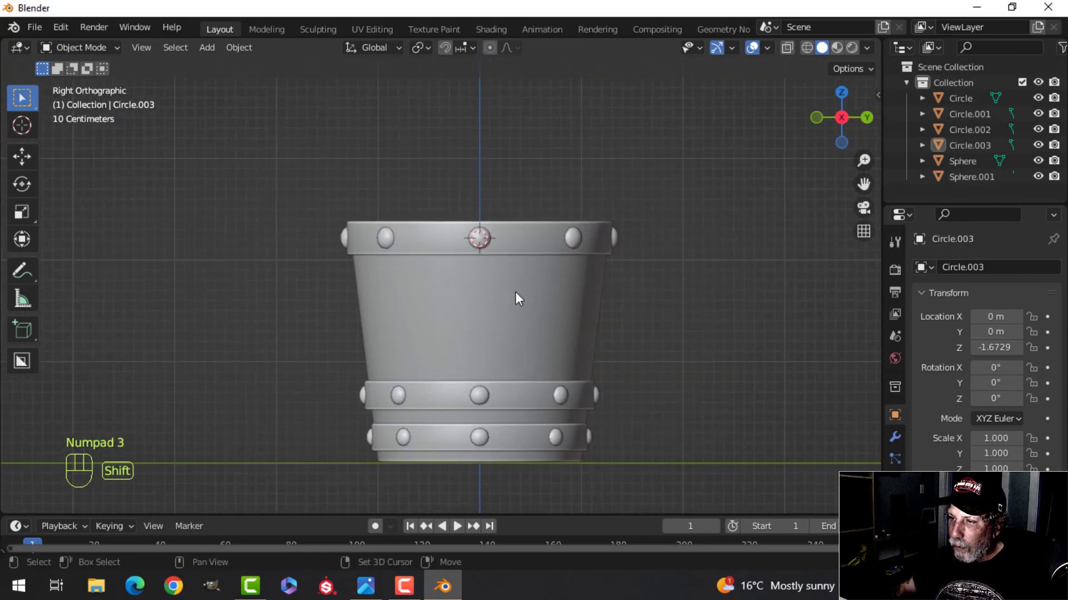
scroll(517, 267, "up", 4)
middle_click_drag(519, 242, 485, 273, "shift")
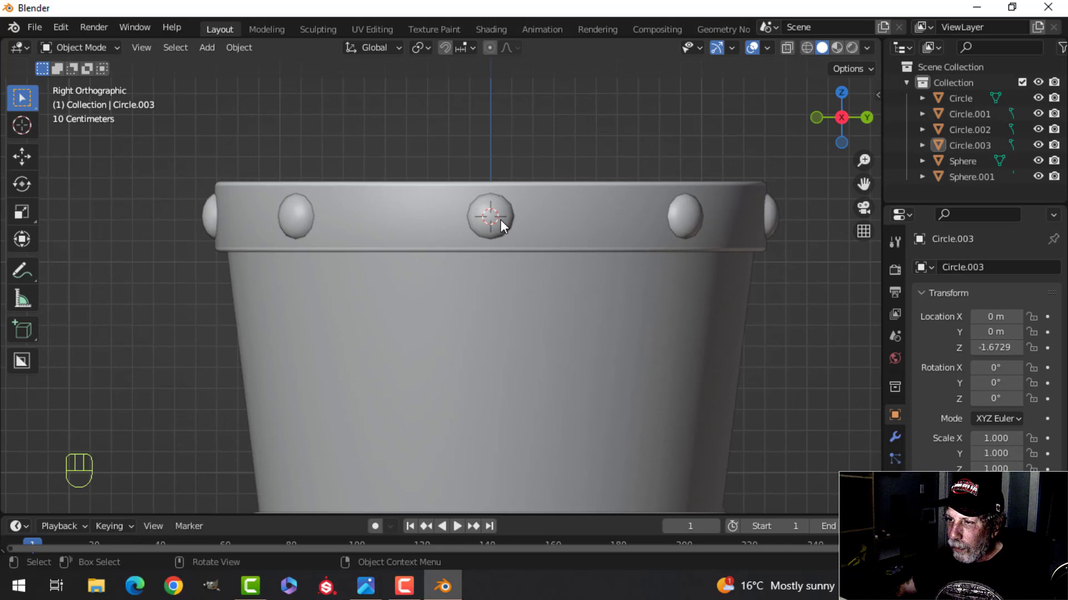
left_click(496, 189)
key("Tab")
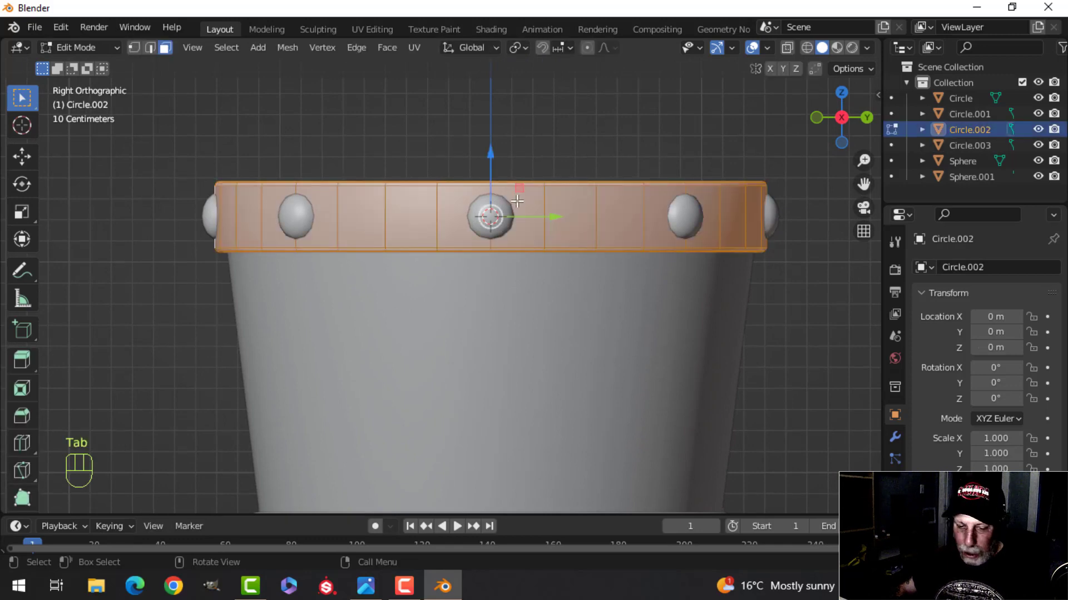
key("2")
key("alt+a")
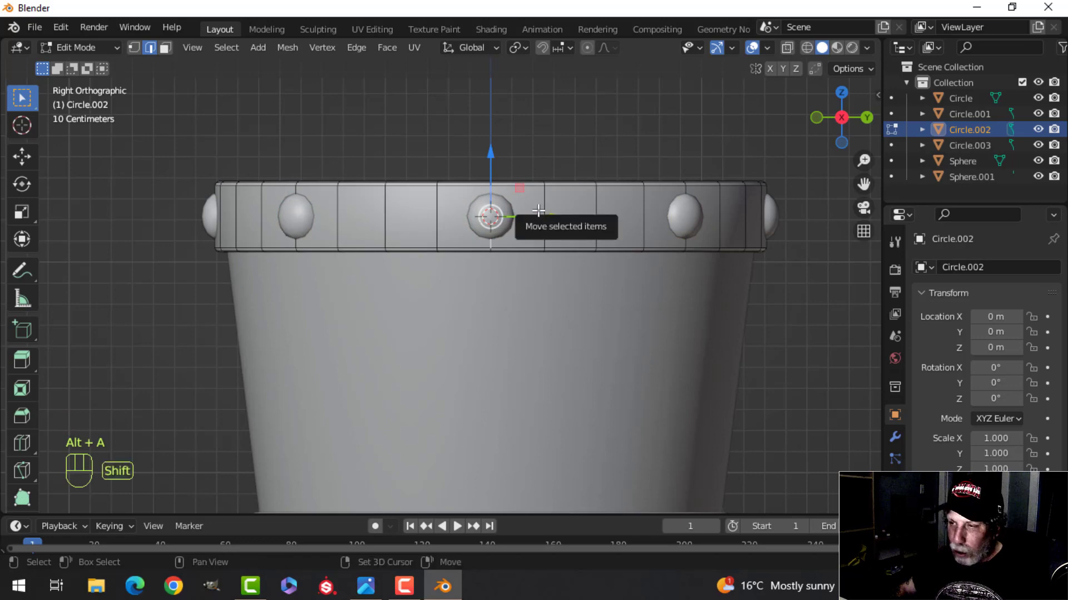
key("shift+s")
left_click(543, 298)
key("Tab")
Add a 22-vertex mesh circle with a 1 m radius at the 3D cursor in front view
key("KP_1")
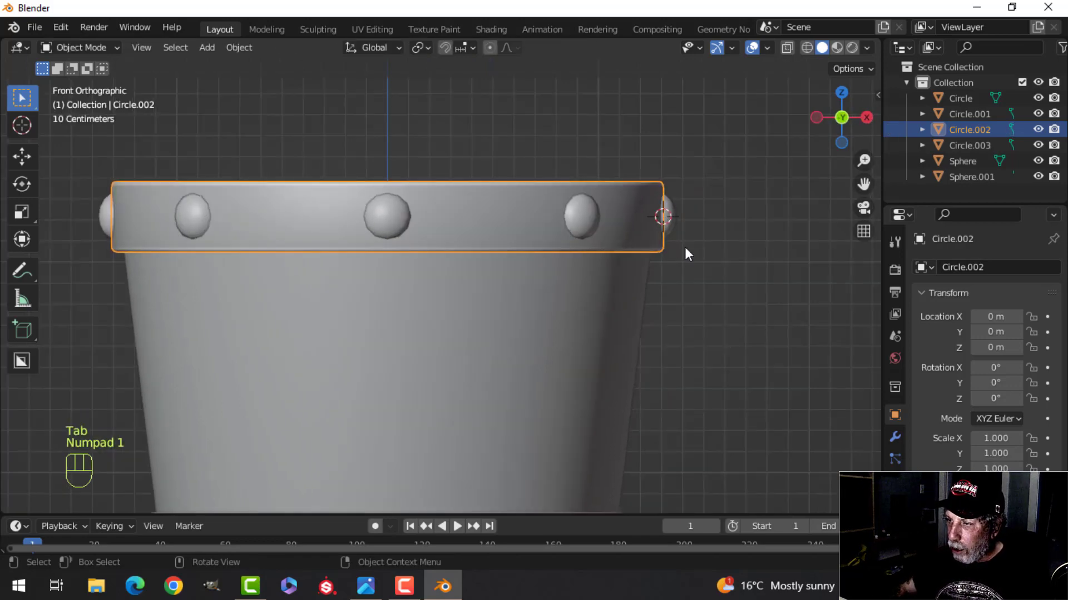
middle_click_drag(685, 247, 609, 291)
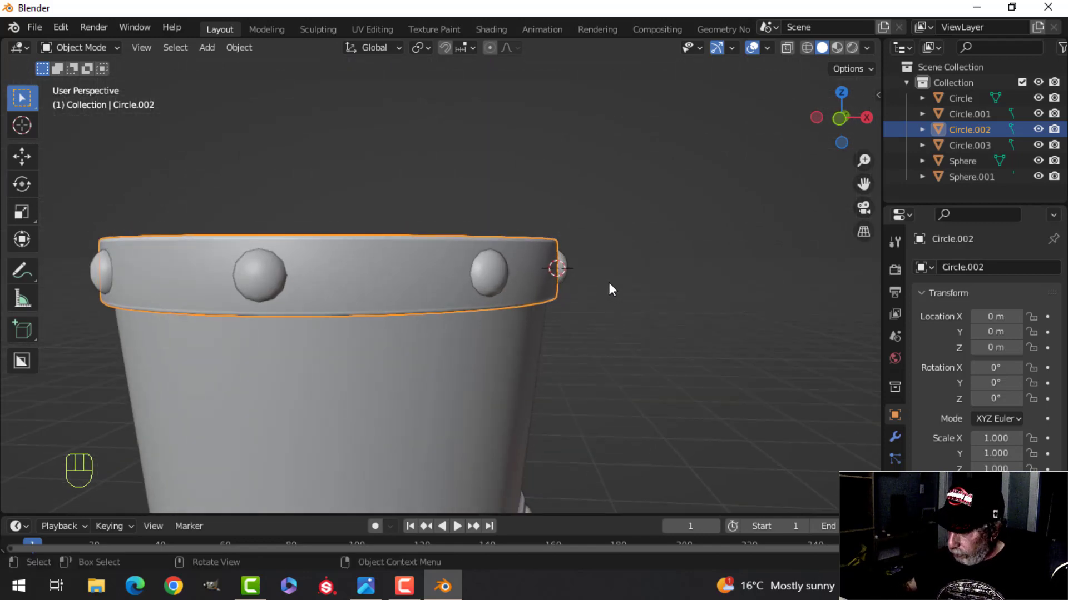
key("KP_1")
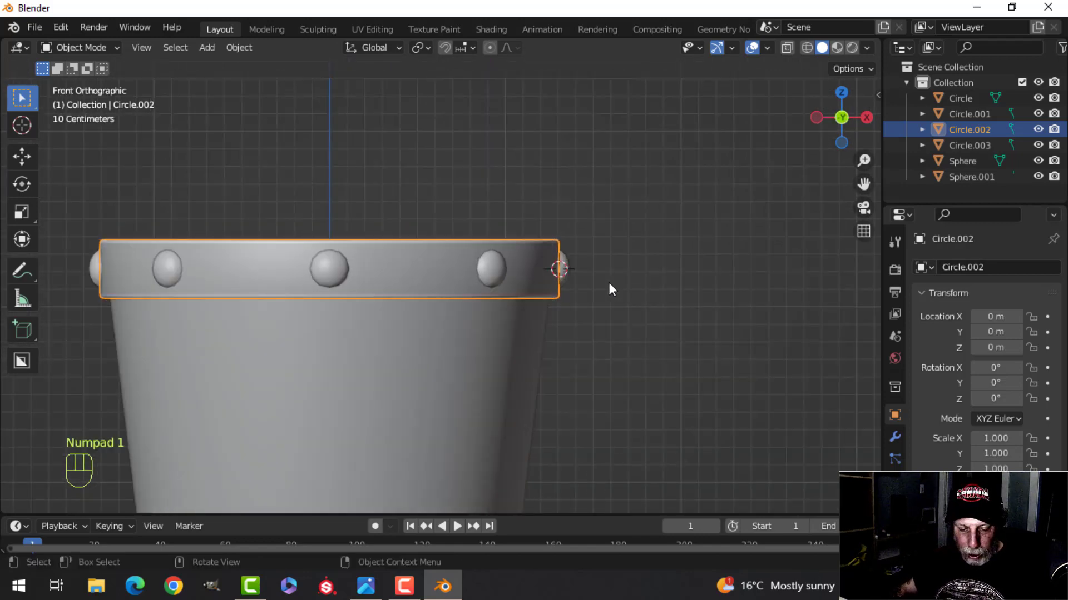
key("shift+a")
mouse_move(555, 232)
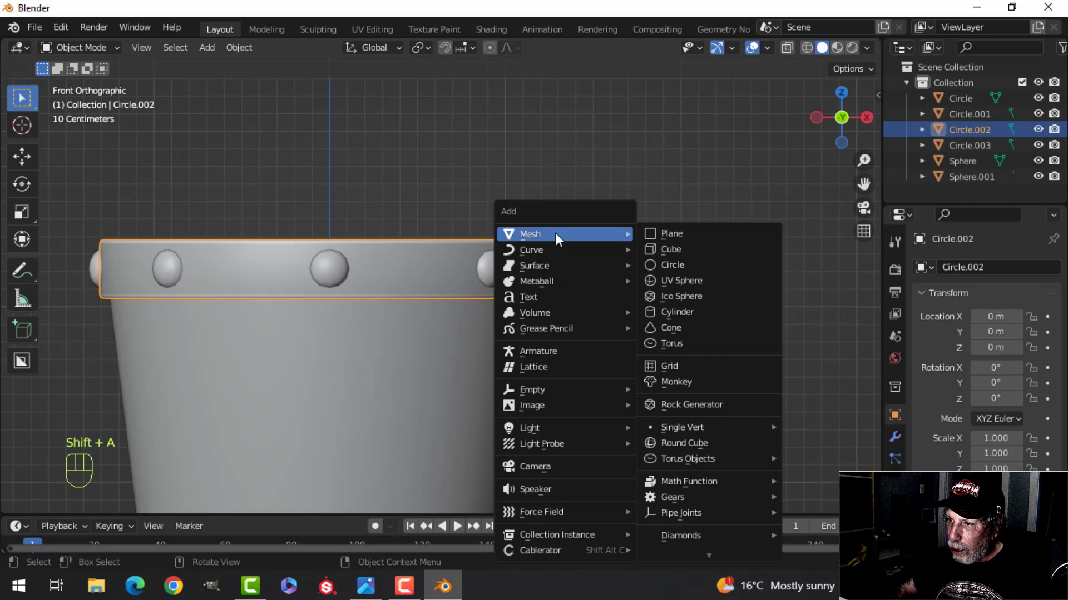
left_click(674, 265)
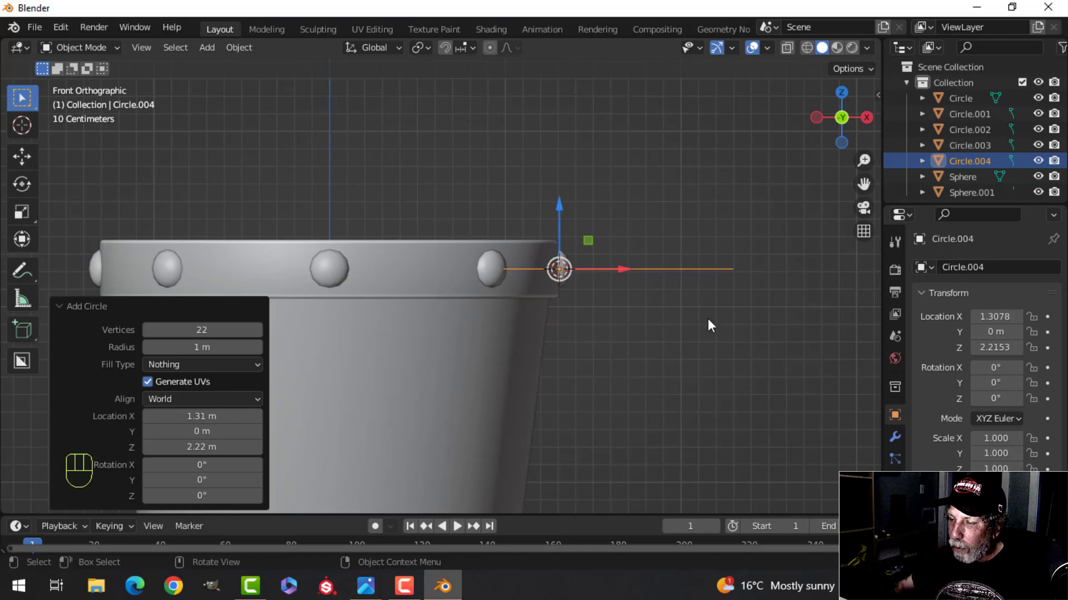
In edit mode, scale the circle by 0.217, move it just above the bucket rim and scale it by a further 0.647
key("Tab")
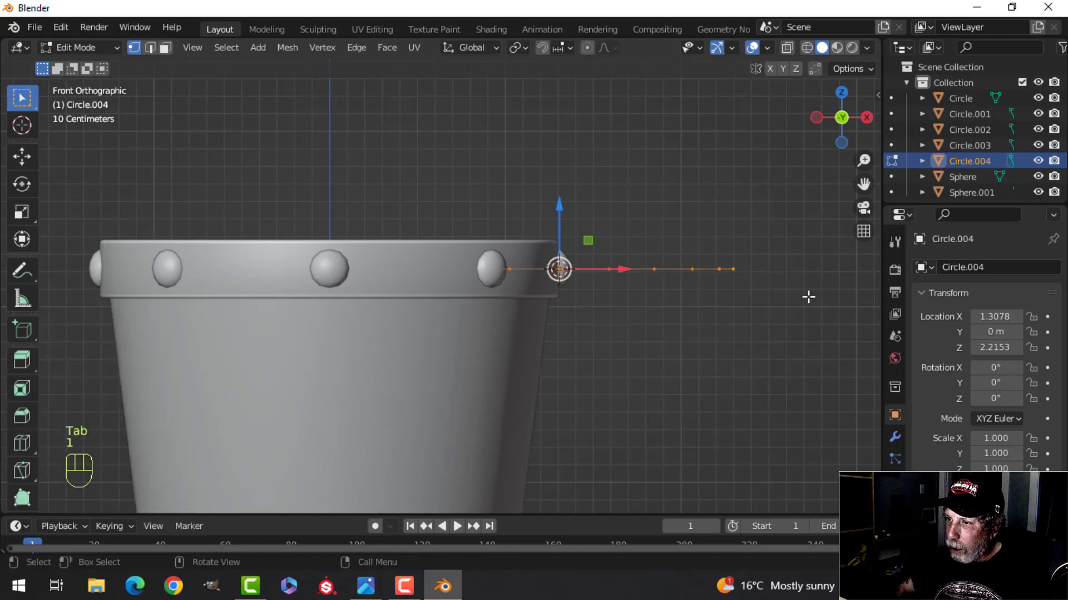
key("s")
left_click(594, 313)
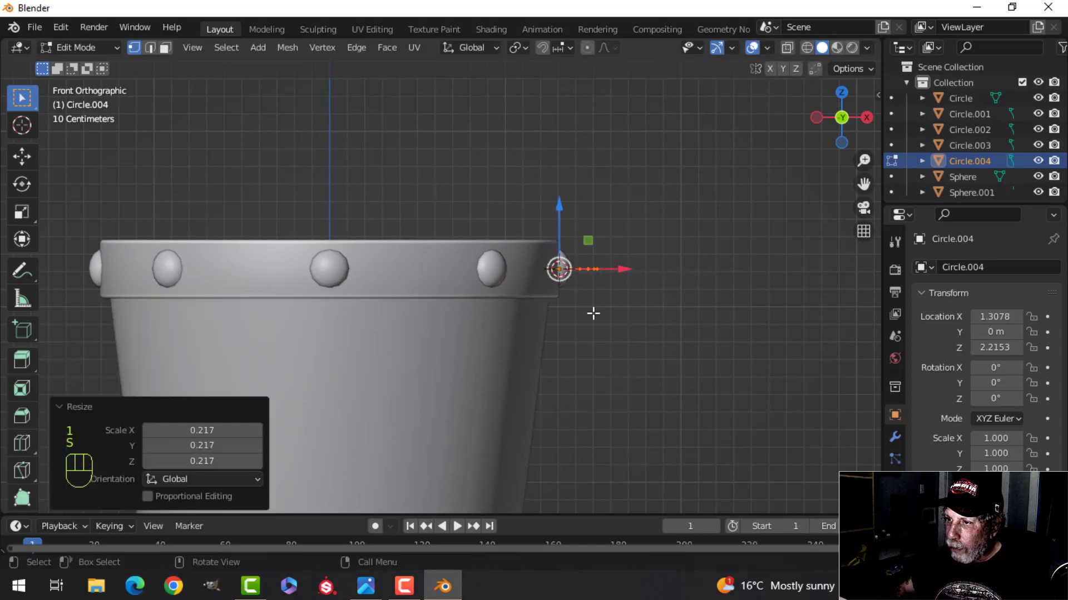
key("g")
left_click(581, 246)
key("s")
left_click(572, 236)
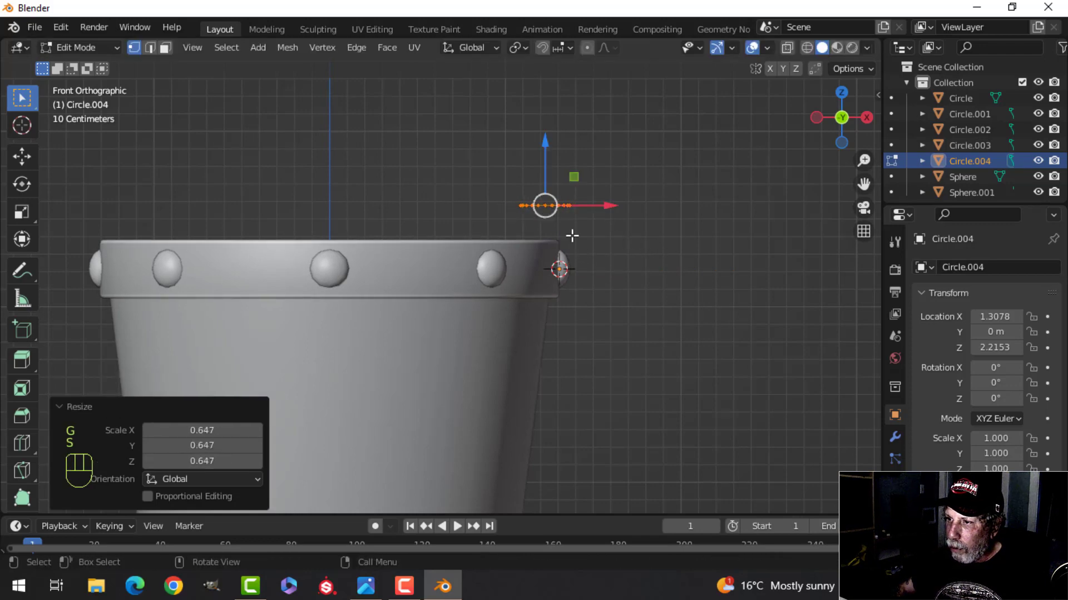
Rotate the circle 90° about the Y axis so it stands upright in the right view
key("KP_3")
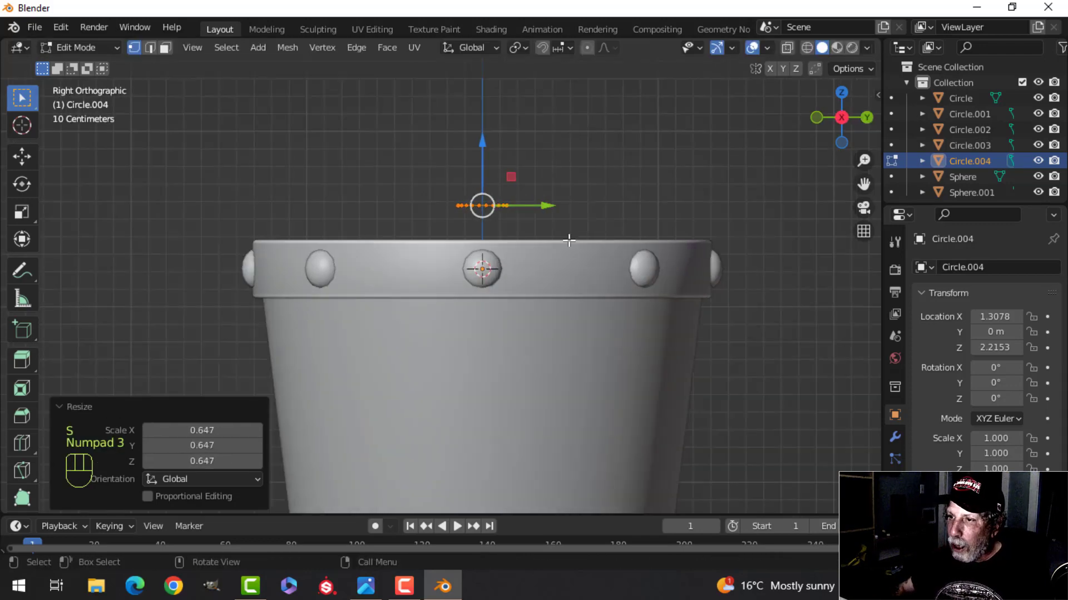
key("r")
key("y")
key("9")
key("0")
left_click(546, 226)
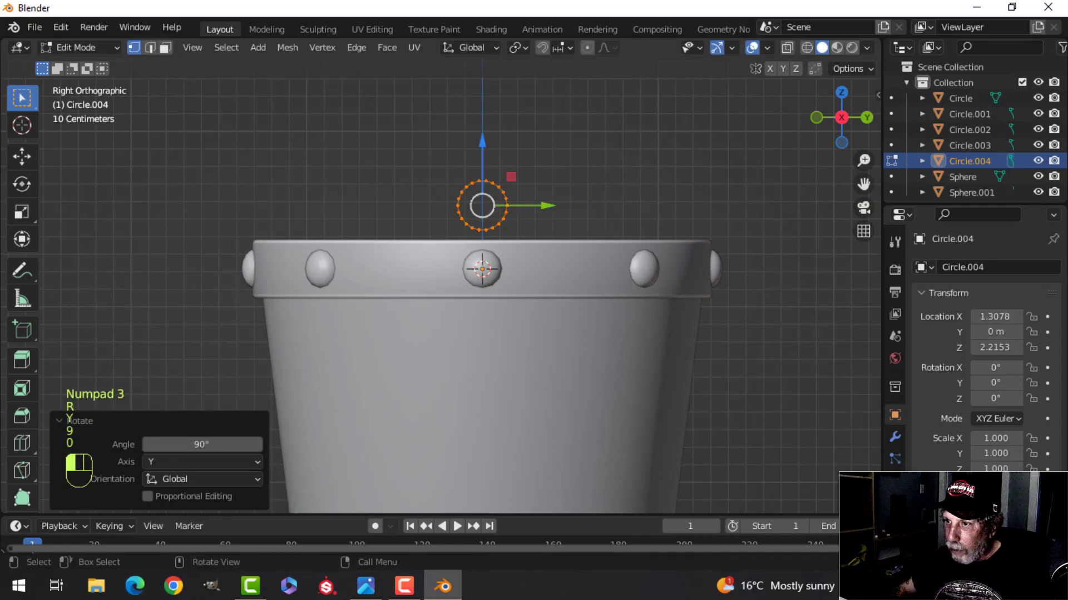
Scale the upright circle by 0.305 and enlarge it by 1.146 to suit the rivet below it
scroll(566, 215, "up", 2)
key("s")
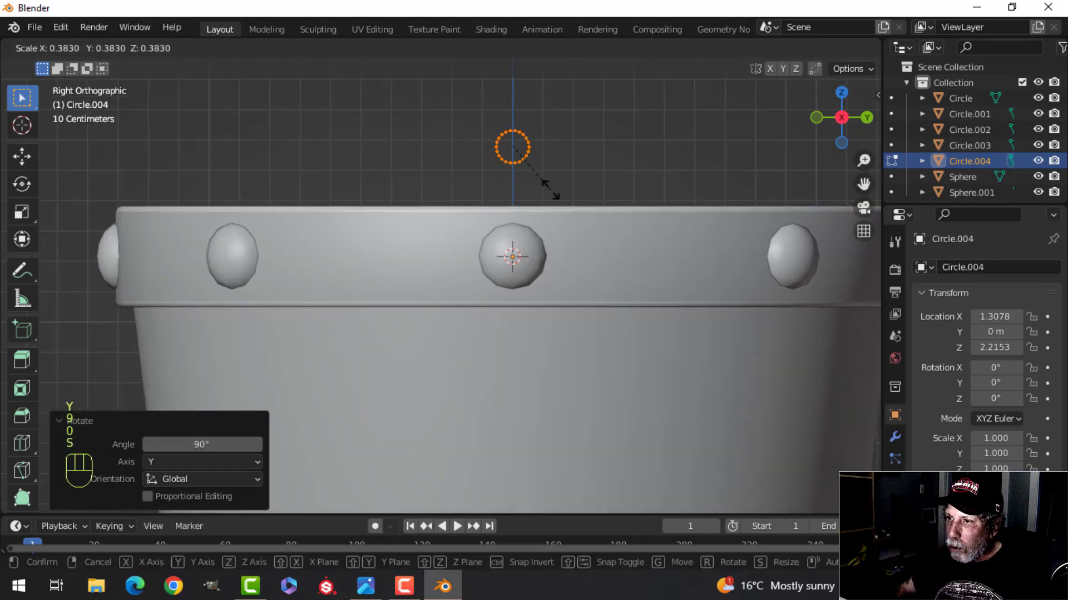
left_click(536, 182)
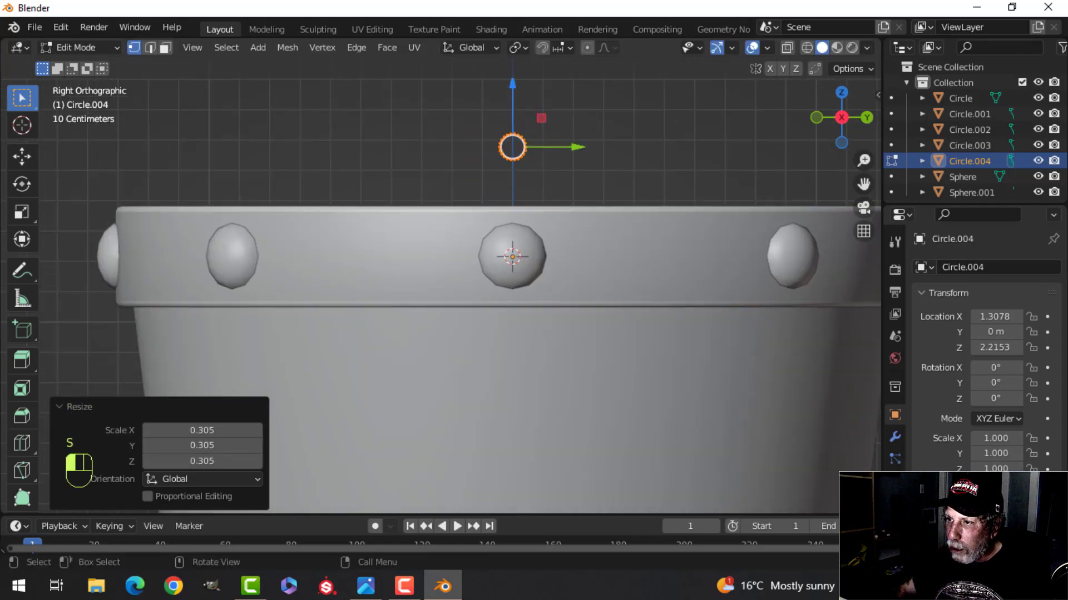
key("s")
left_click(546, 181)
middle_click_drag(545, 181, 559, 253)
key("KP_3")
scroll(539, 258, "down", 2)
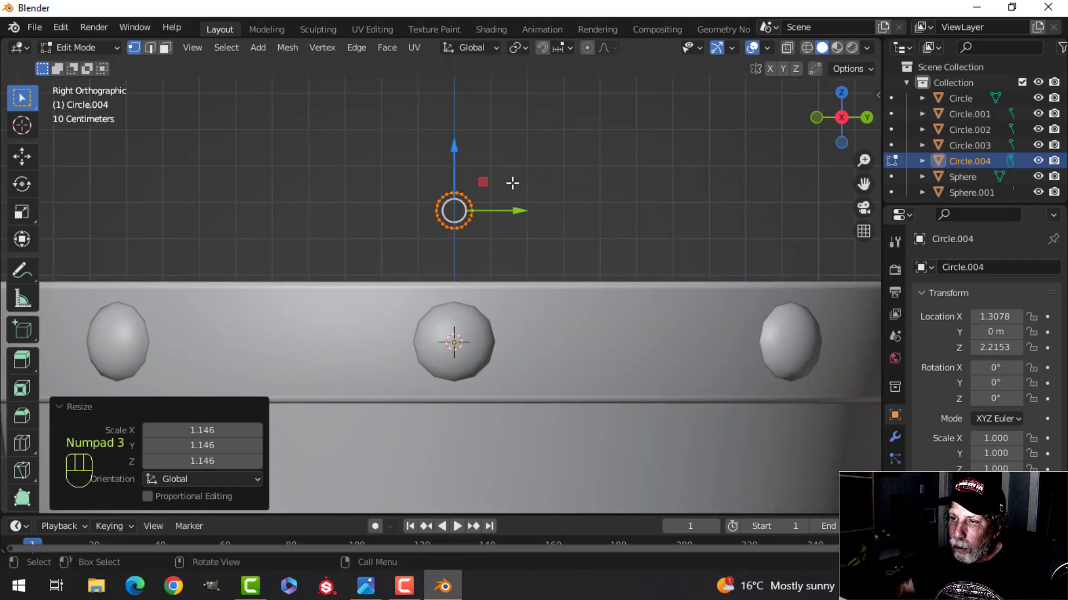
scroll(625, 195, "up", 3)
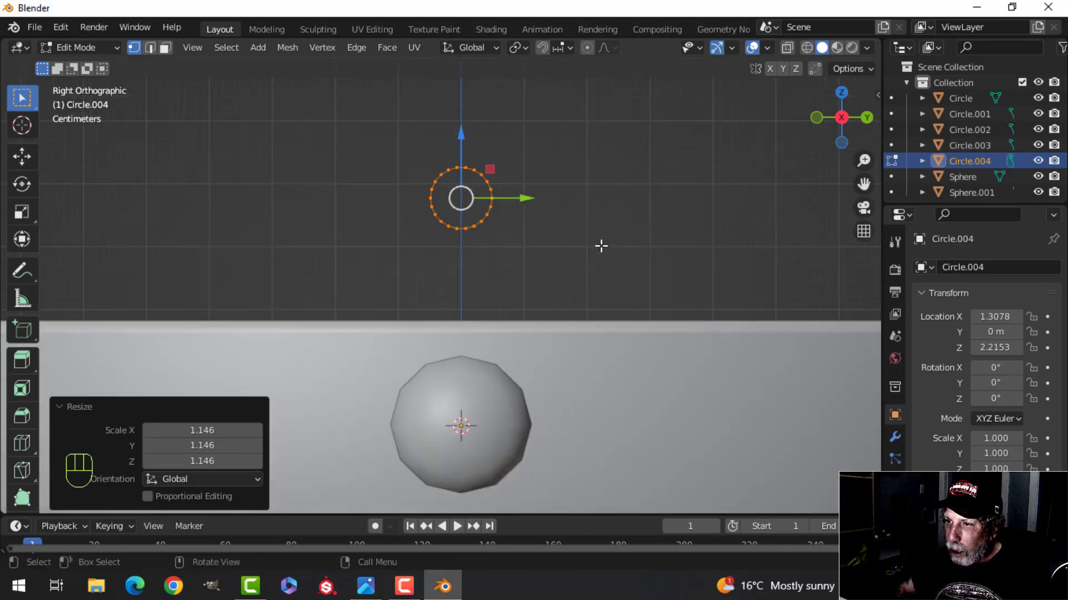
Extrude the circle outward into a flat ring by scaling the new edge loop by 1.690, and clear the selection
key("e")
key("s")
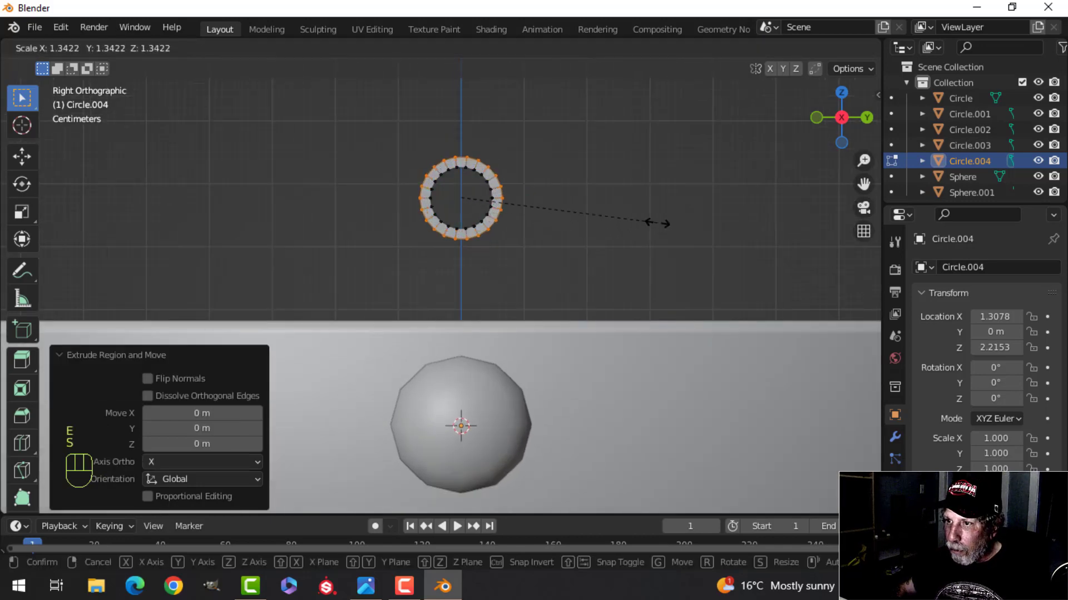
left_click(709, 208)
scroll(370, 245, "up", 2)
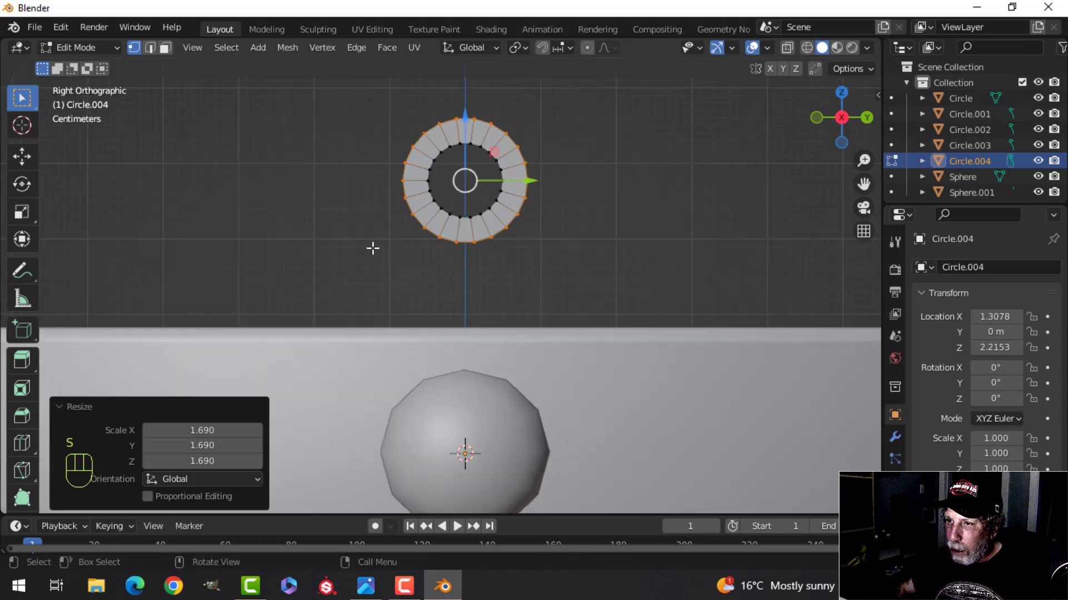
key("alt+a")
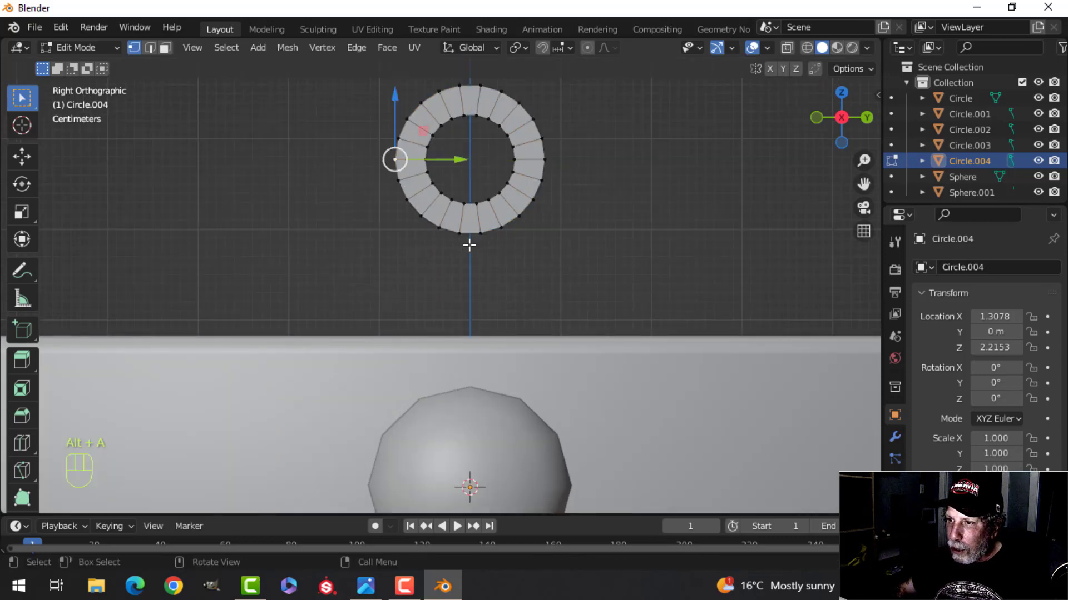
Extrude the lower half of the ring's outer edge about 0.136 m straight down toward the bucket rim
left_click(480, 233, "ctrl")
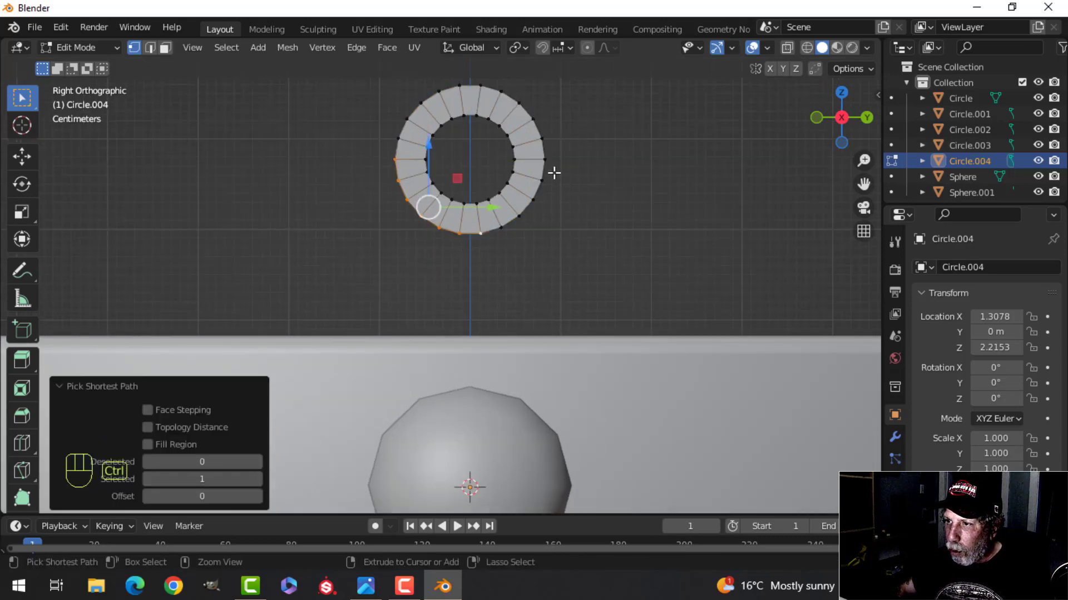
left_click(545, 160, "ctrl")
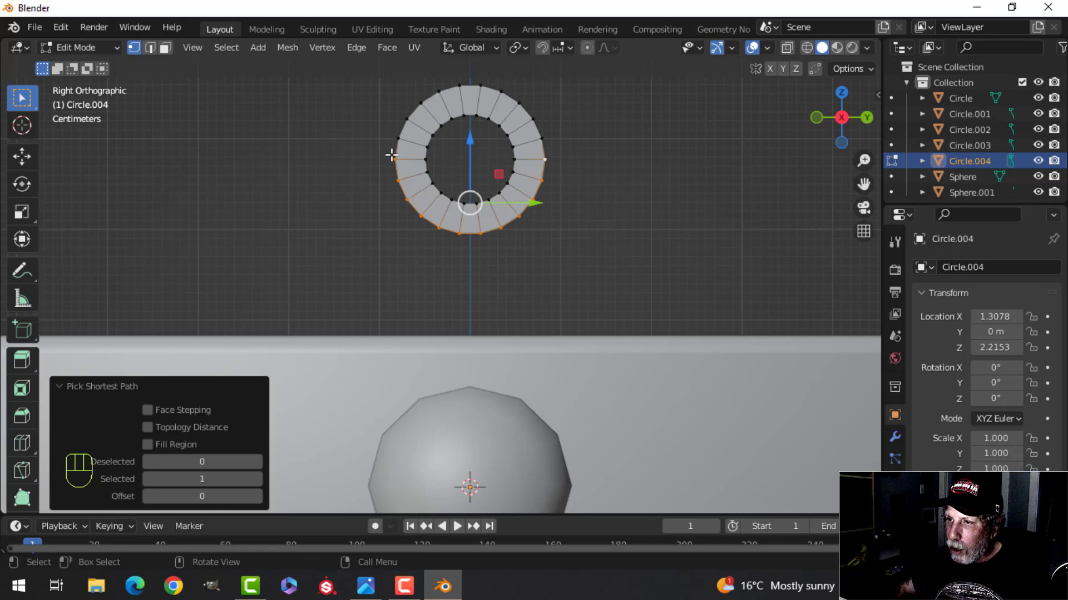
scroll(537, 169, "down", 2)
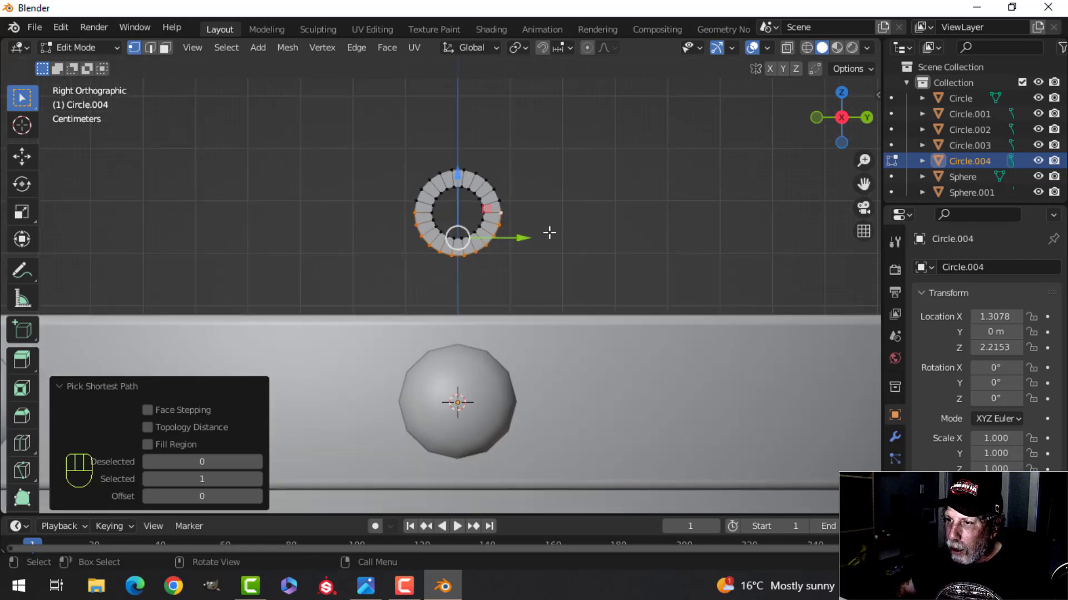
key("e")
left_click_drag(458, 148, 501, 230)
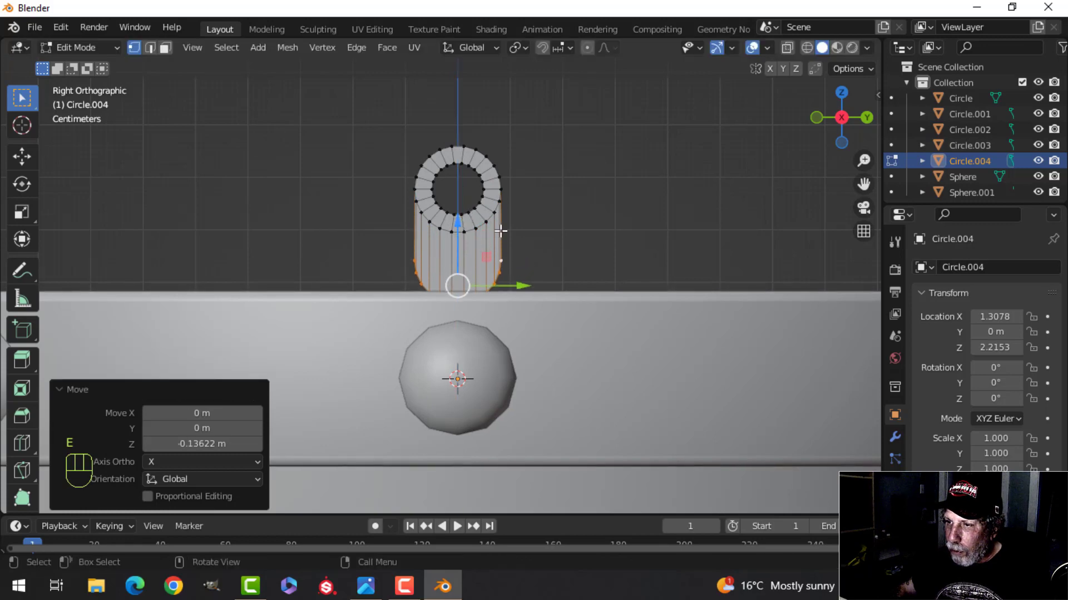
Flatten the extruded bottom edge with a Z scale of 0, lower it slightly into the rim, and leave edit mode with nothing selected
key("s")
key("z")
left_click(573, 264)
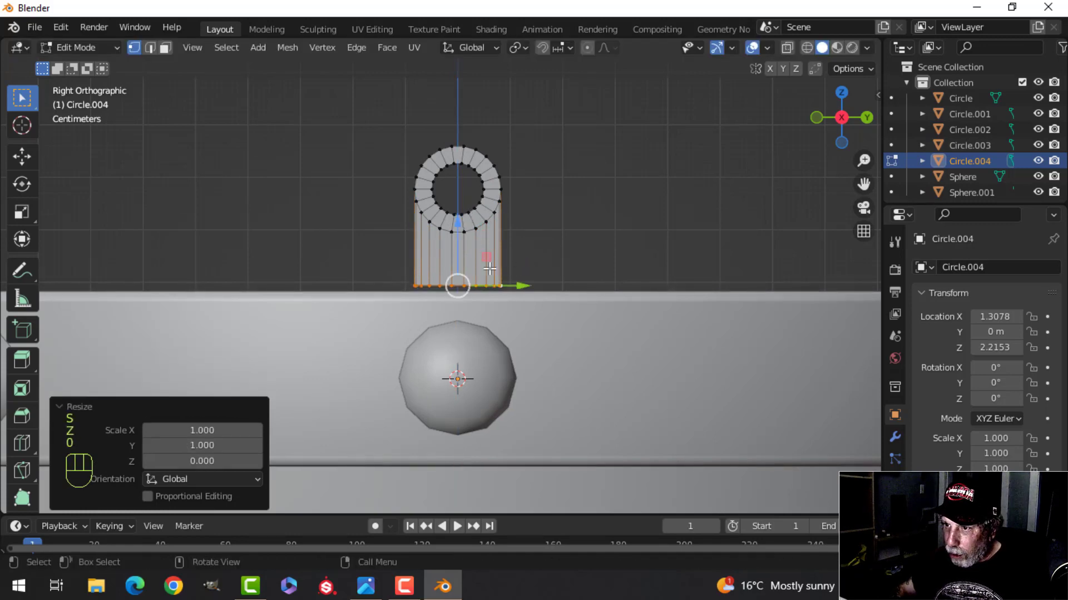
left_click_drag(463, 226, 466, 245)
key("Tab")
scroll(435, 276, "down", 3)
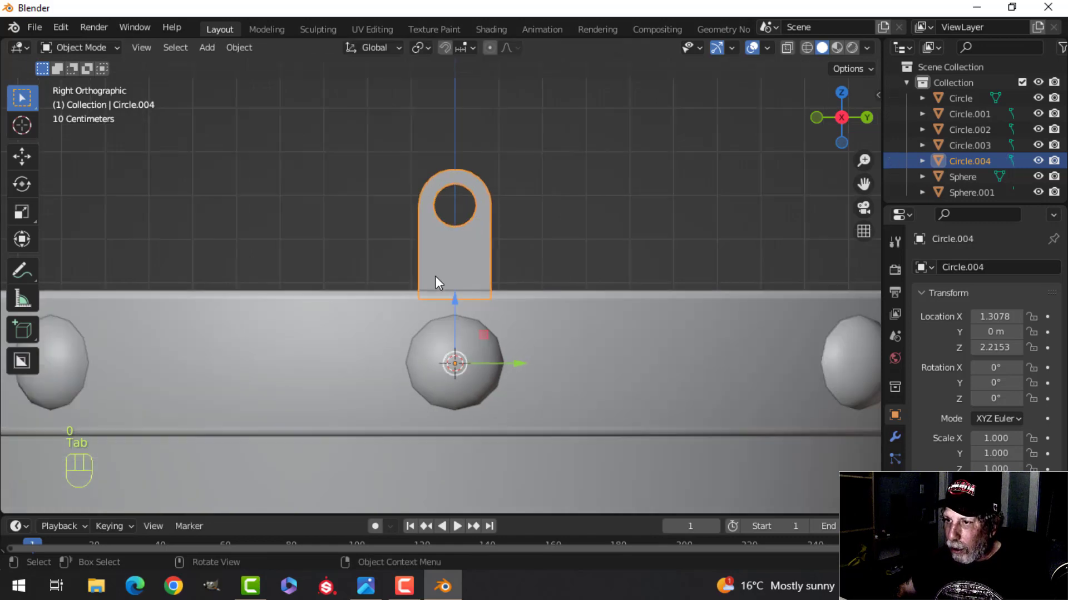
key("a")
key("alt+a")
Move the whole bracket mesh about 0.023 m outward along X over the rim's thickness
middle_click_drag(390, 268, 557, 272)
scroll(573, 308, "up", 3)
left_click(548, 256)
key("Tab")
key("a")
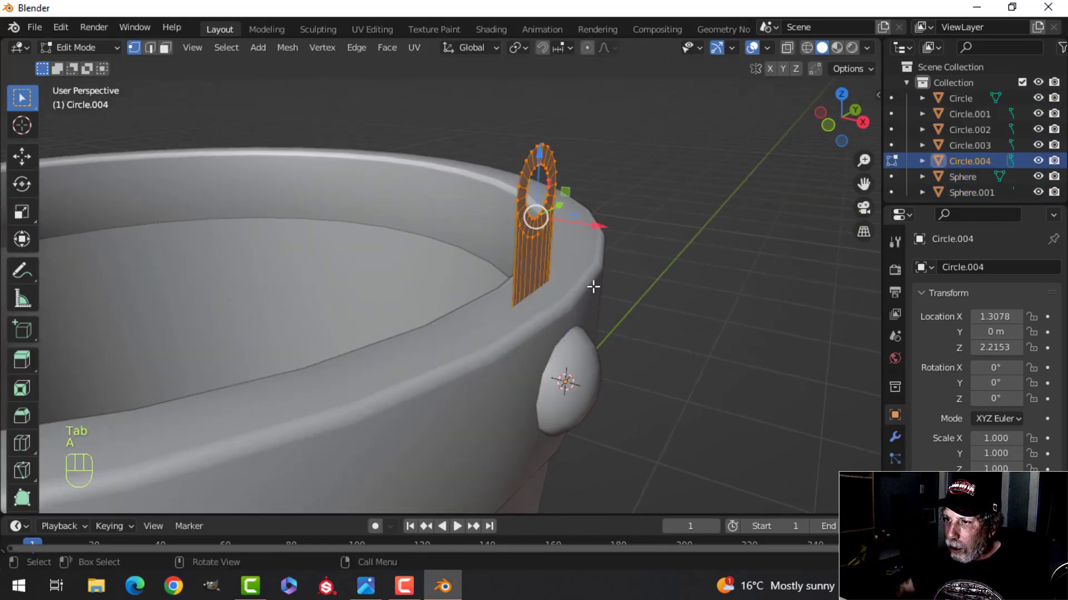
scroll(594, 288, "up", 4)
middle_click_drag(656, 283, 606, 228, "shift")
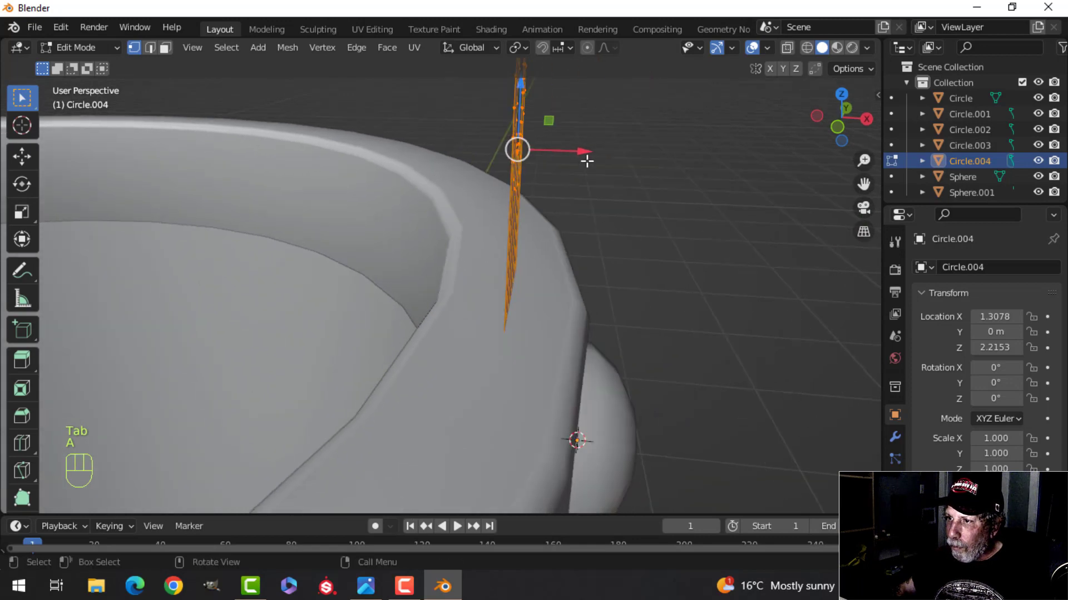
key("g")
left_click(609, 178)
Extrude the whole bracket about 0.04 m inward along X to give it thickness, and return to object mode
middle_click_drag(610, 184, 612, 252, "shift")
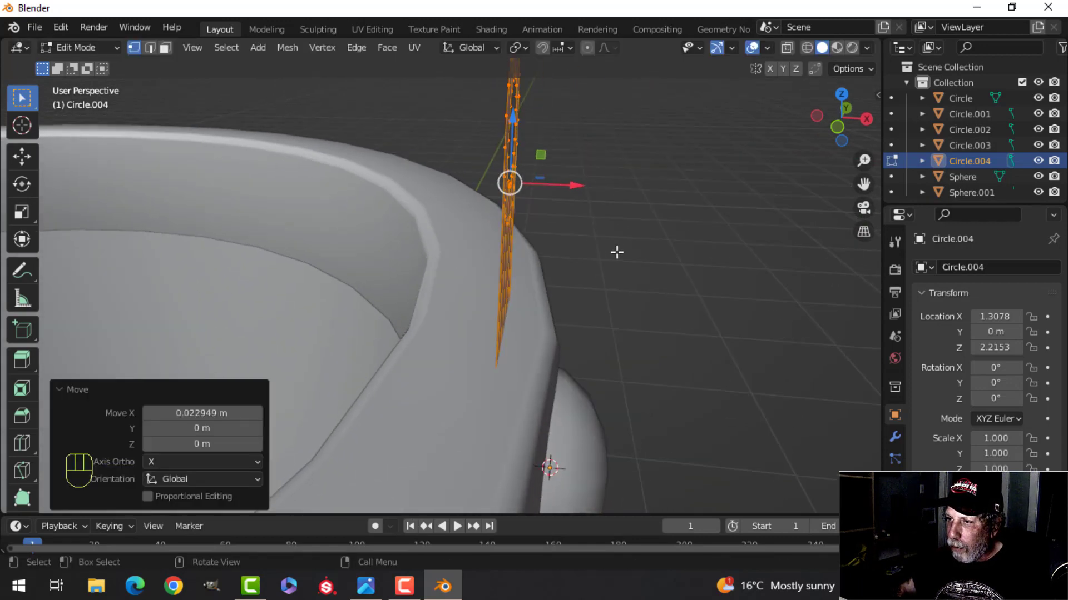
key("e")
key("x")
left_click(539, 197)
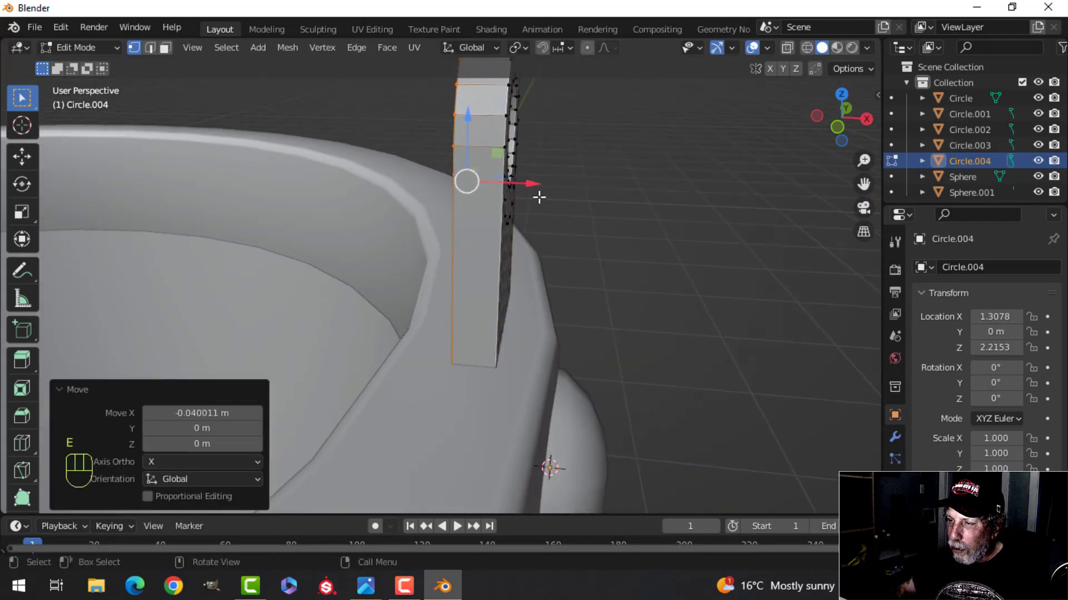
key("Tab")
Isolate the bracket in local view and open its mesh for editing with the underside in view
middle_click_drag(579, 217, 398, 287)
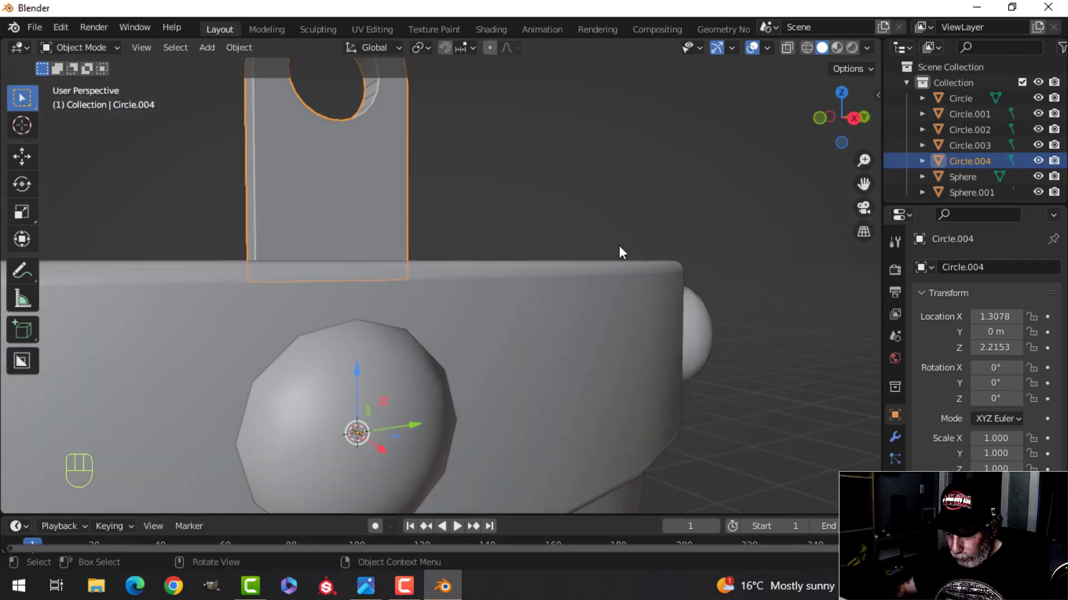
key("slash")
middle_click_drag(606, 300, 543, 245)
key("Tab")
middle_click_drag(521, 338, 512, 254, "shift")
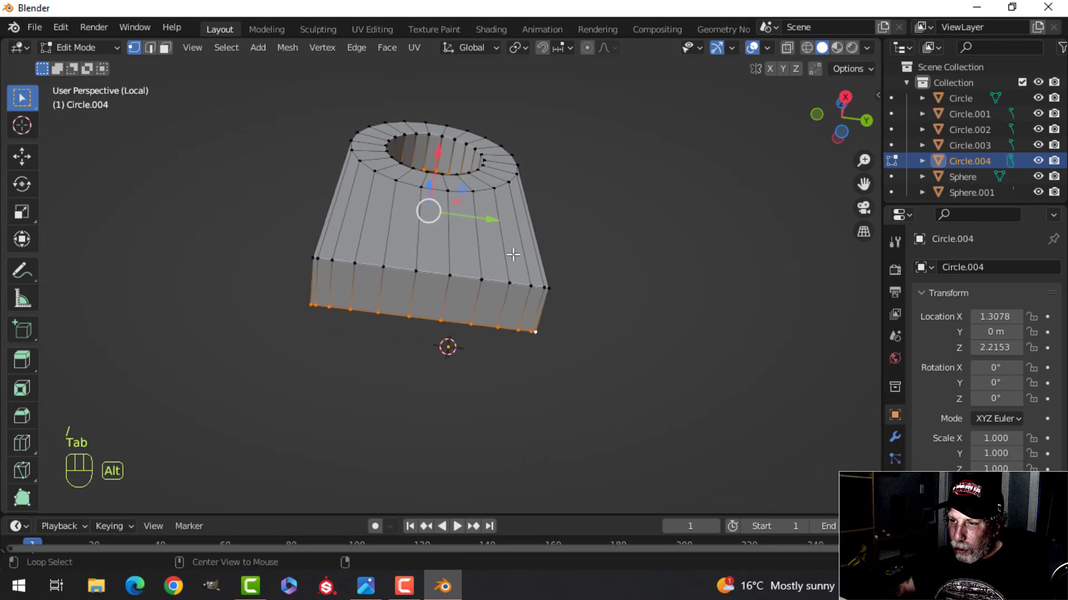
Select all bottom vertices in wireframe from the right view, delete the bracket's bottom faces, and return to solid shading
key("alt+a")
key("KP_3")
key("z")
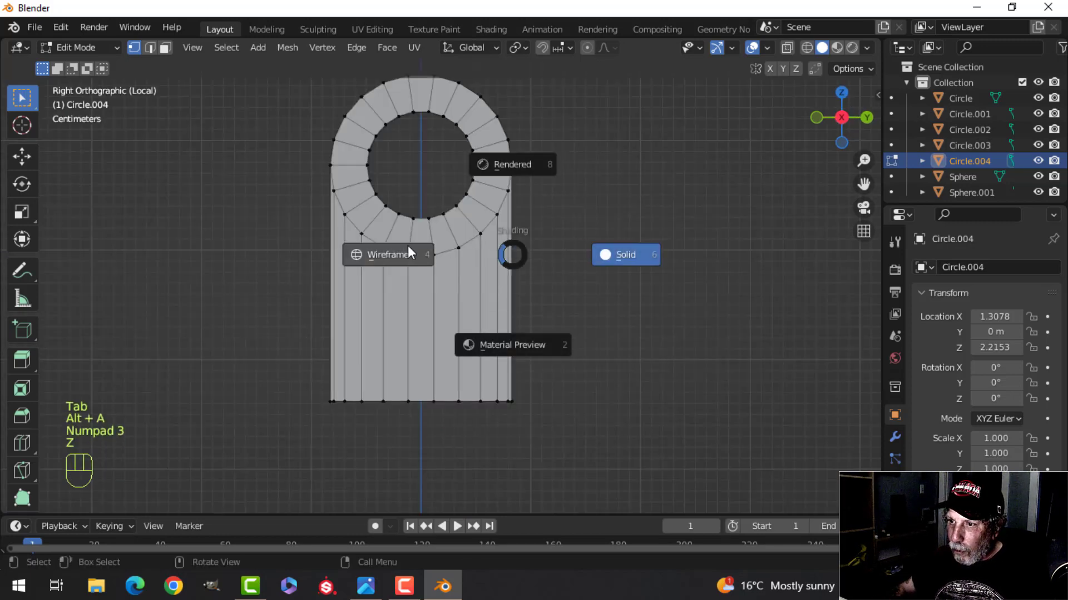
key("b")
left_click_drag(270, 392, 574, 426)
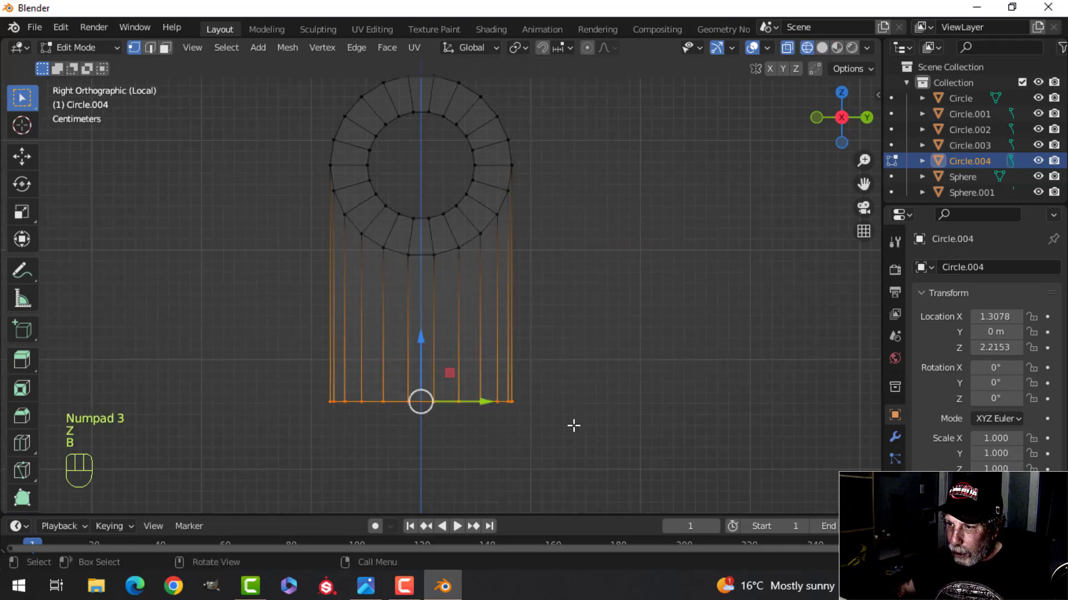
key("x")
left_click(534, 400)
key("z")
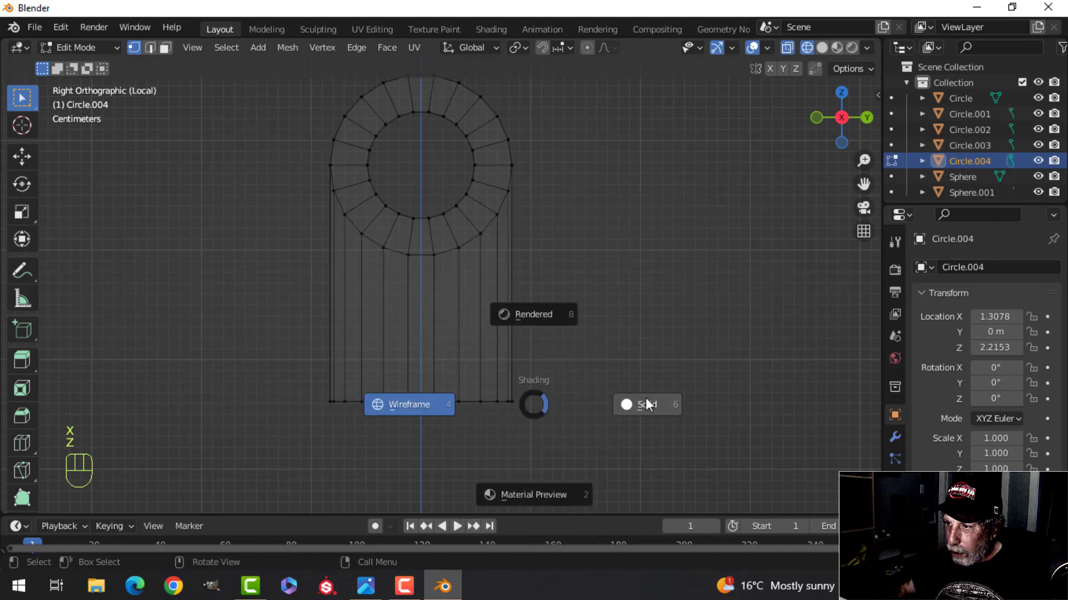
left_click(537, 367)
Select the loop of faces inside the bracket's hole and scale it down slightly with X locked, narrowing the hole
middle_click_drag(537, 367, 572, 289)
scroll(573, 356, "up", 6)
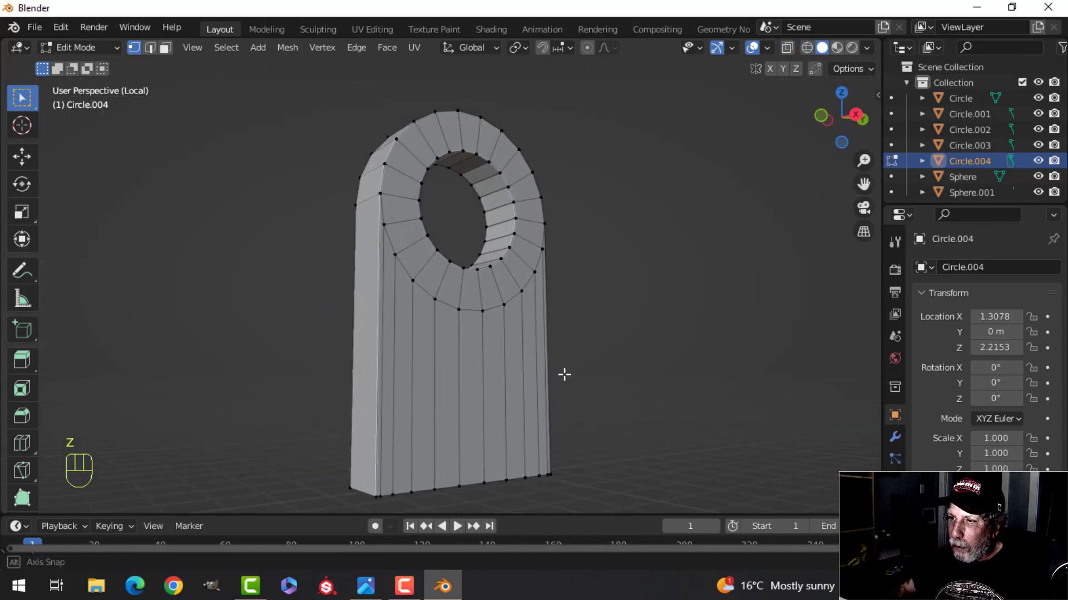
middle_click_drag(510, 350, 539, 346)
key("3")
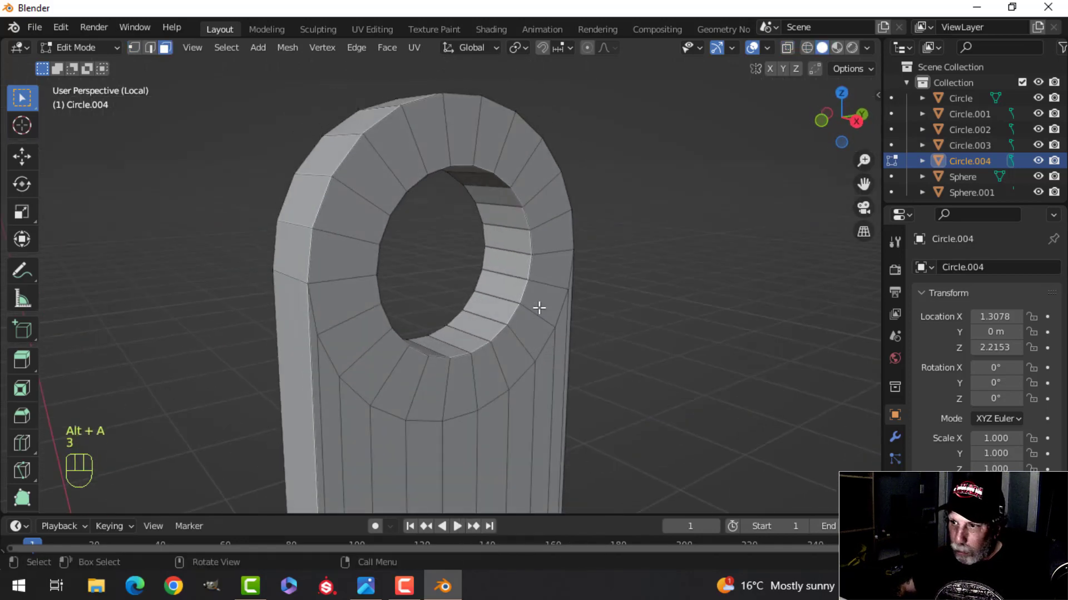
left_click(507, 255, "alt+shift")
middle_click_drag(508, 255, 550, 345)
key("KP_3")
scroll(522, 331, "up", 3)
middle_click(496, 324)
scroll(497, 325, "up", 1)
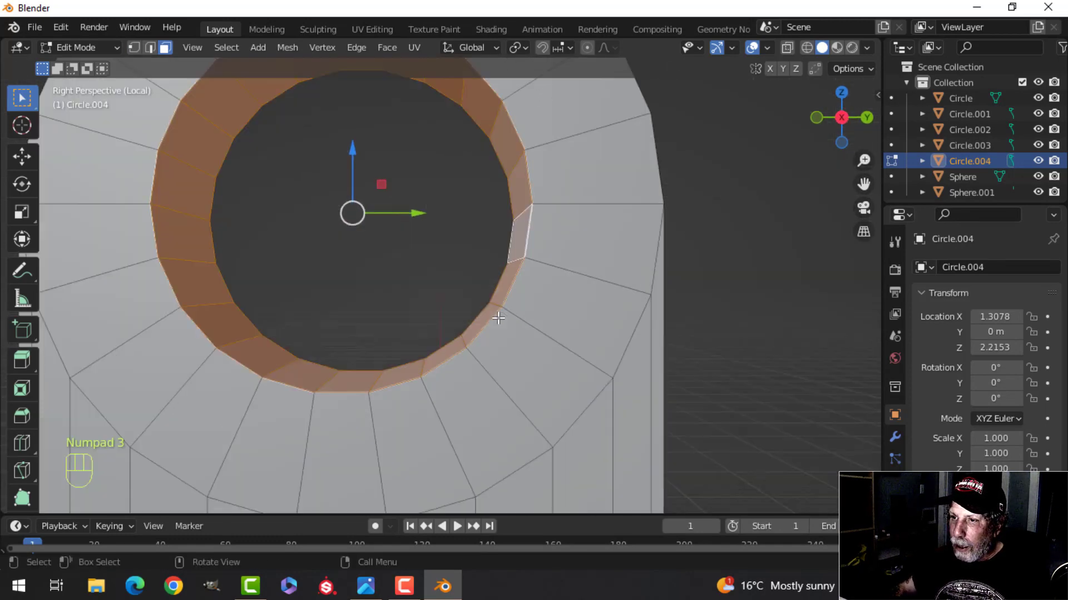
scroll(461, 295, "down", 1)
middle_click_drag(461, 295, 484, 347)
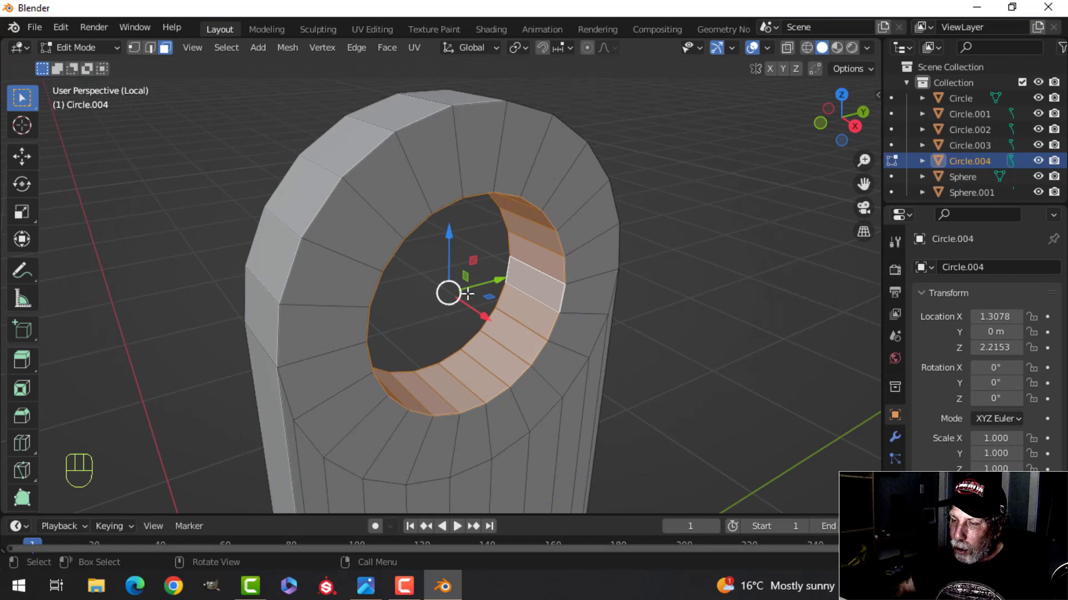
key("KP_3")
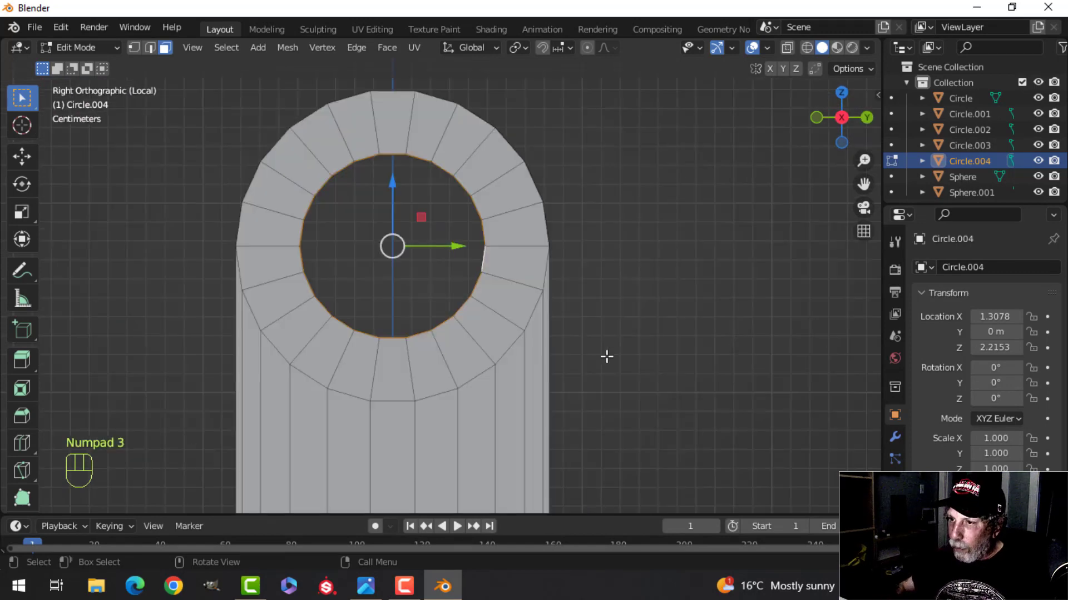
key("s")
key("shift+x")
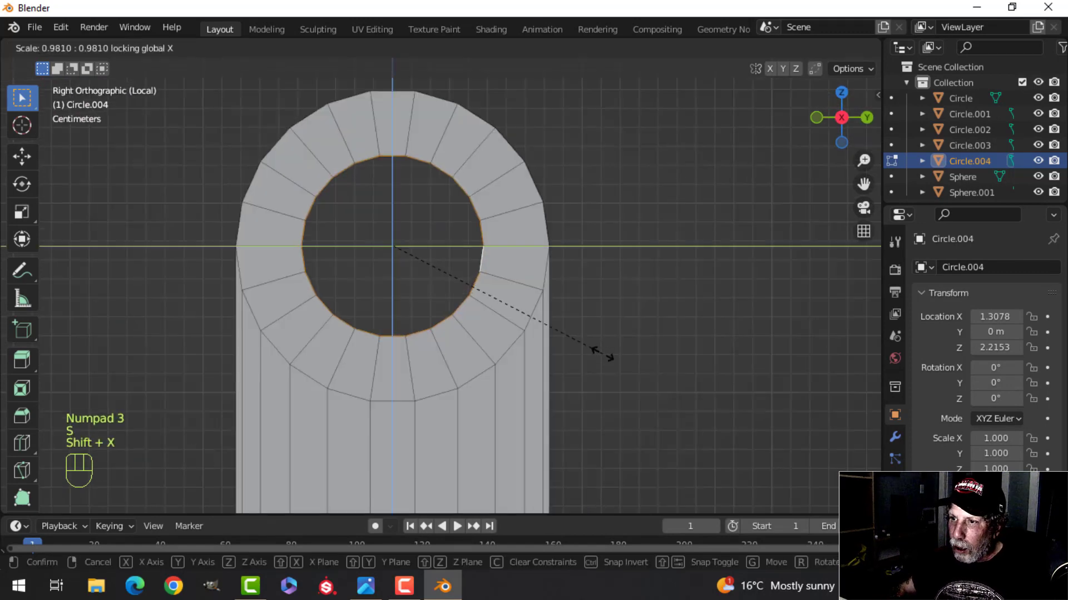
left_click(572, 353)
key("alt+a")
Bevel the front and back edge loops of the bracket's hole by about 0.0036 m with 2 segments, and clear the selection
middle_click_drag(565, 319, 508, 289)
scroll(582, 333, "up", 1)
scroll(580, 335, "down", 2)
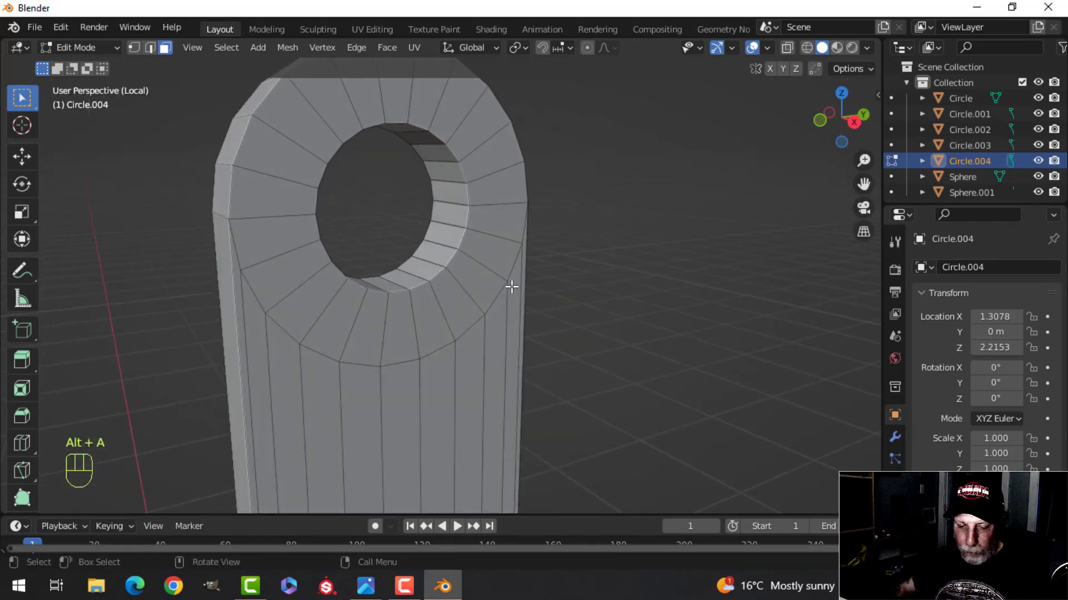
key("2")
left_click(440, 267, "alt+shift")
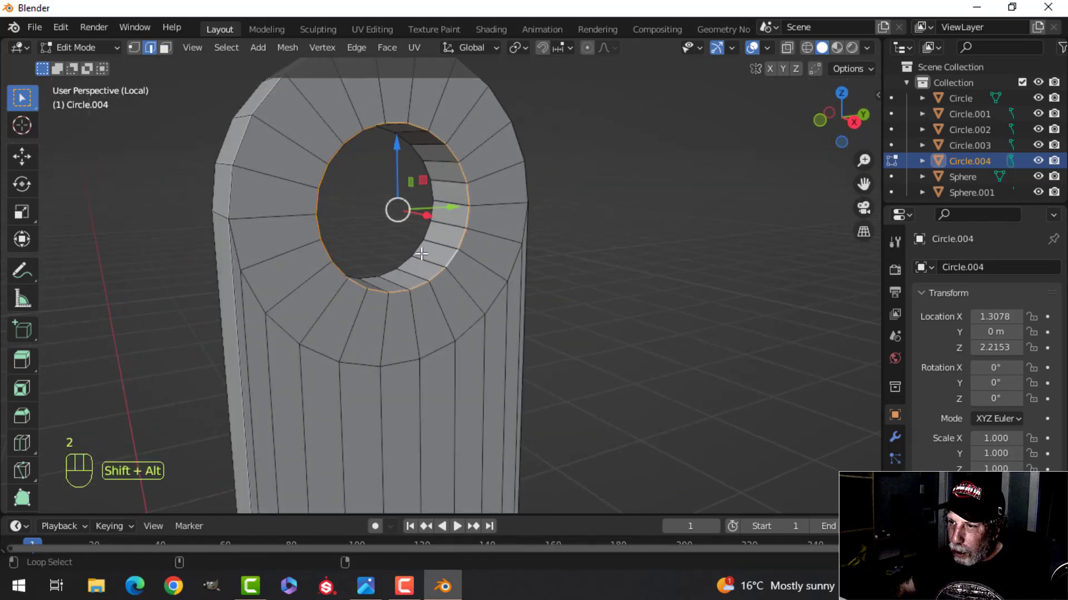
left_click(420, 252, "alt+shift")
scroll(529, 263, "up", 3)
middle_click_drag(531, 265, 511, 316, "shift")
middle_click_drag(520, 312, 532, 308)
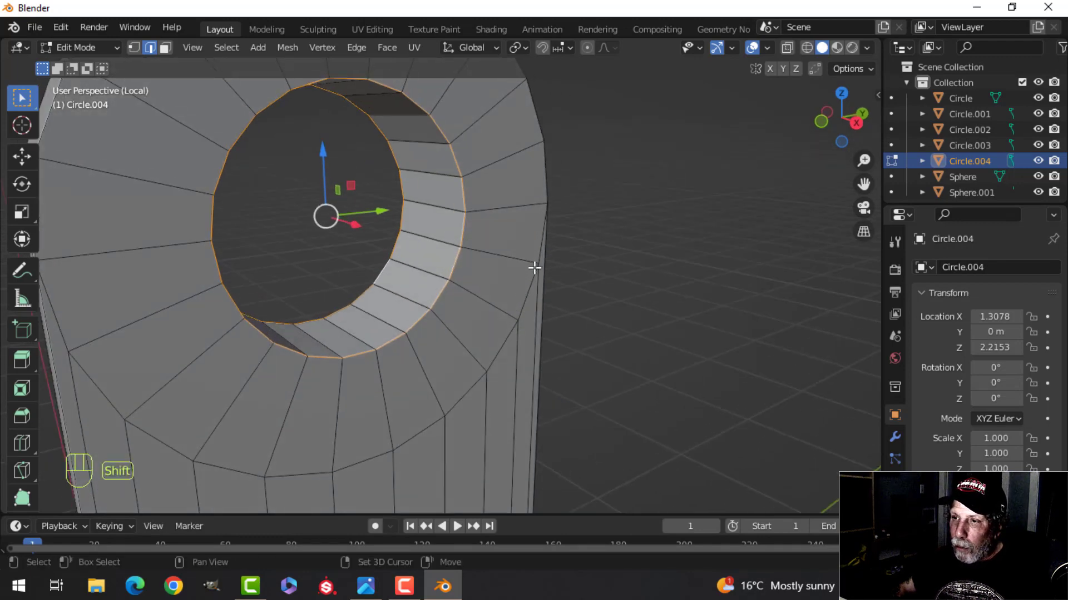
middle_click_drag(534, 267, 565, 315, "shift")
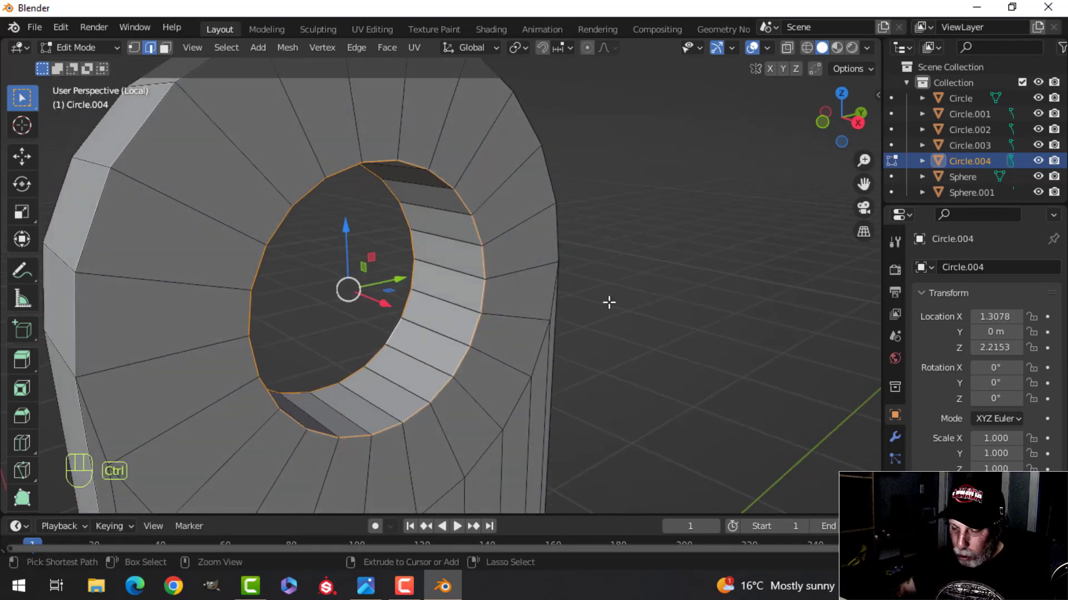
key("ctrl+b")
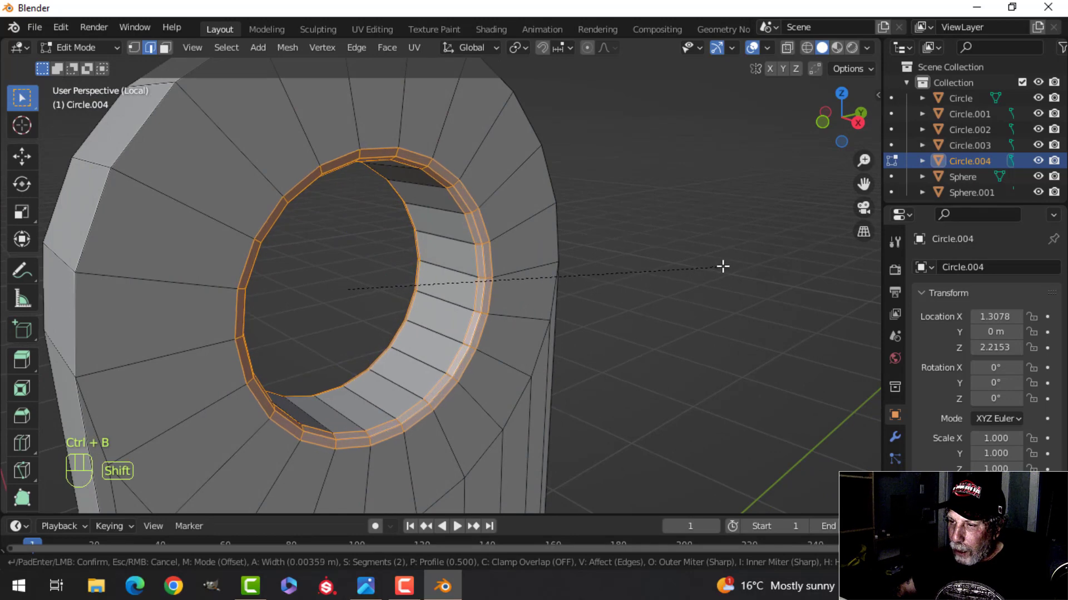
scroll(722, 267, "up", 1)
scroll(722, 267, "down", 1)
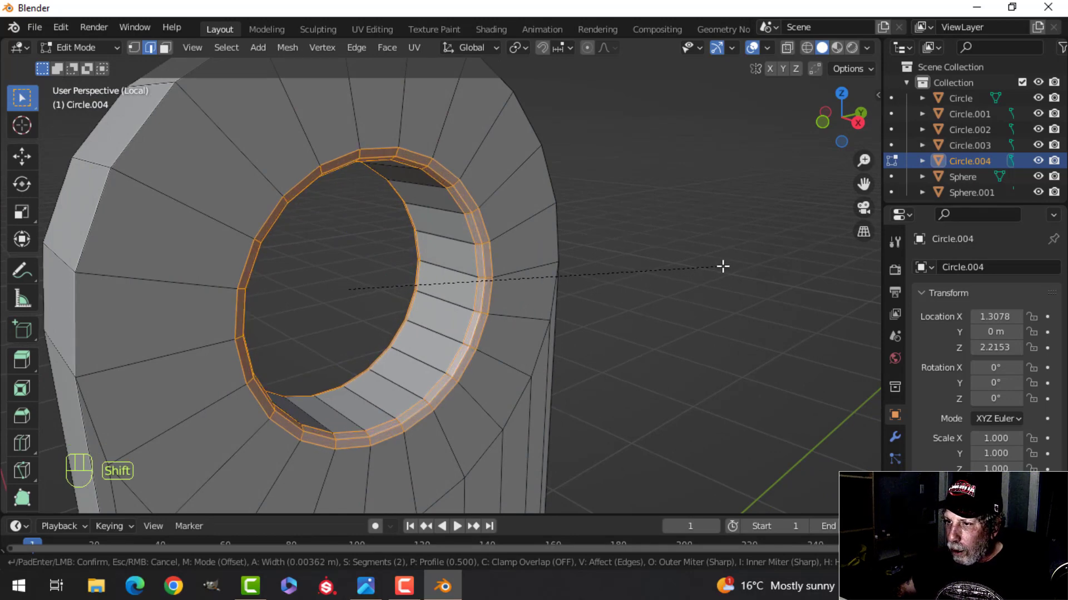
left_click(723, 267)
scroll(612, 286, "down", 3)
middle_click_drag(591, 264, 599, 183, "shift")
key("alt+a")
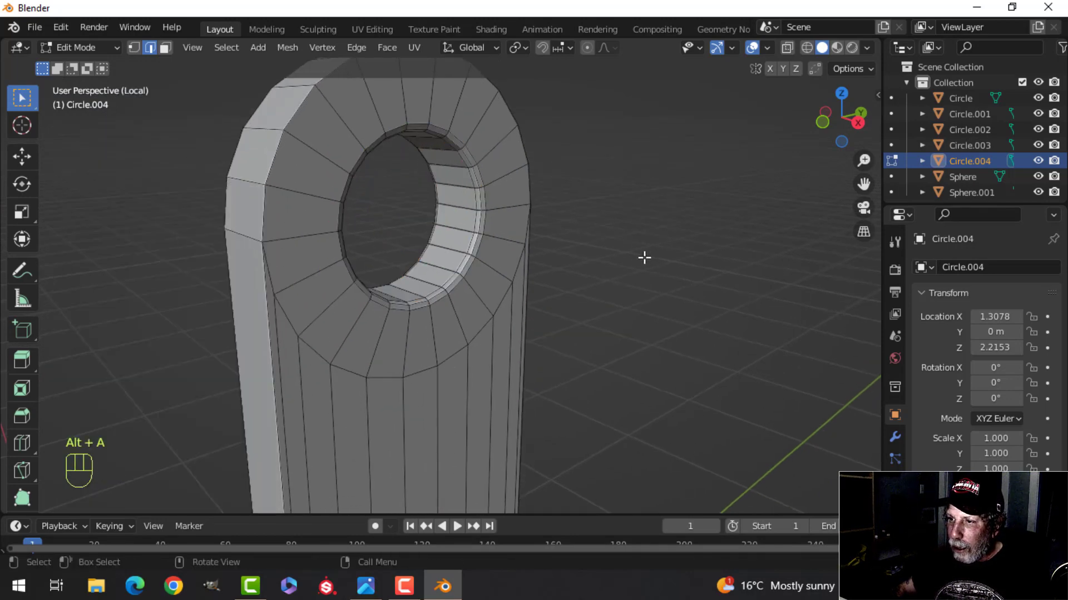
middle_click_drag(643, 257, 467, 233)
scroll(499, 292, "up", 2)
middle_click_drag(501, 277, 491, 217, "shift")
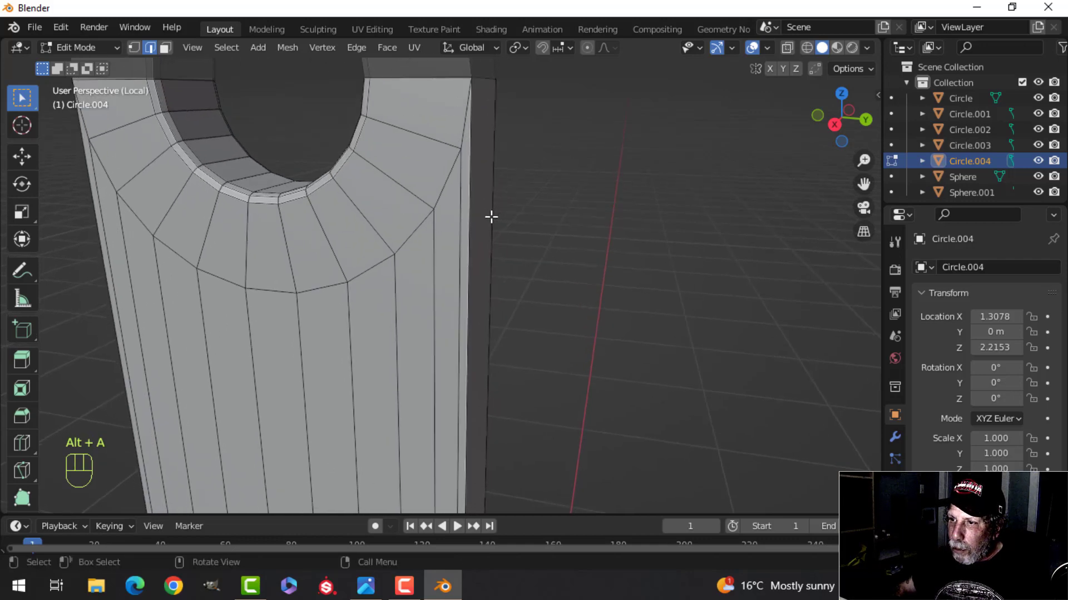
middle_click_drag(458, 164, 495, 283, "shift")
left_click(504, 273, "alt+shift")
left_click(487, 262, "alt+shift")
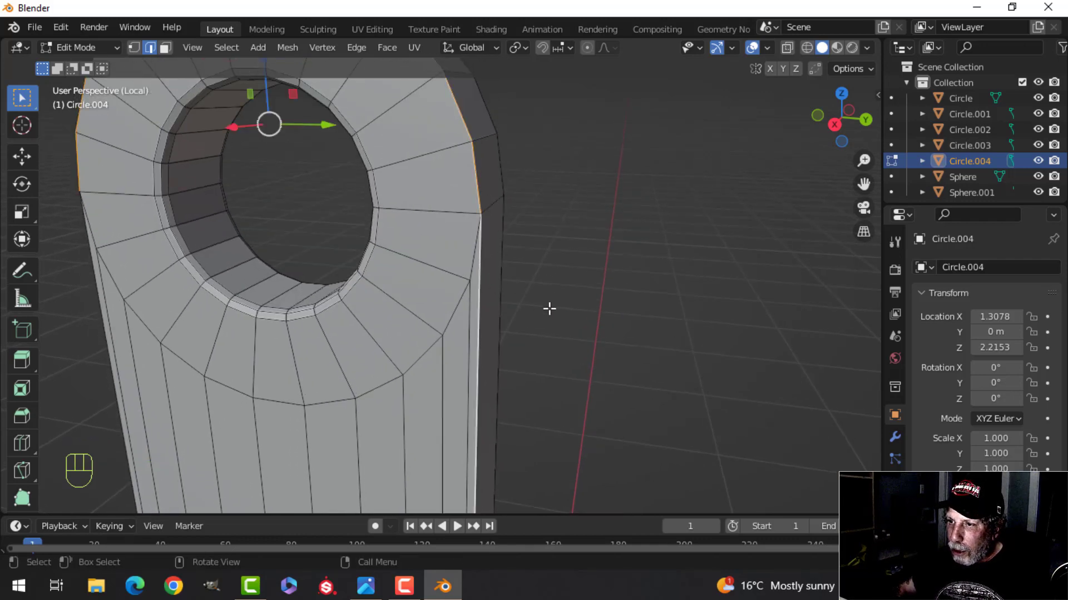
middle_click_drag(548, 308, 543, 269)
scroll(540, 269, "up", 3)
key("alt+a")
Scale the two bottom vertices next to the corners on the bracket's outer face to about 0.948 along Y
scroll(545, 286, "down", 4)
middle_click_drag(542, 269, 541, 258)
scroll(542, 258, "up", 1)
key("1")
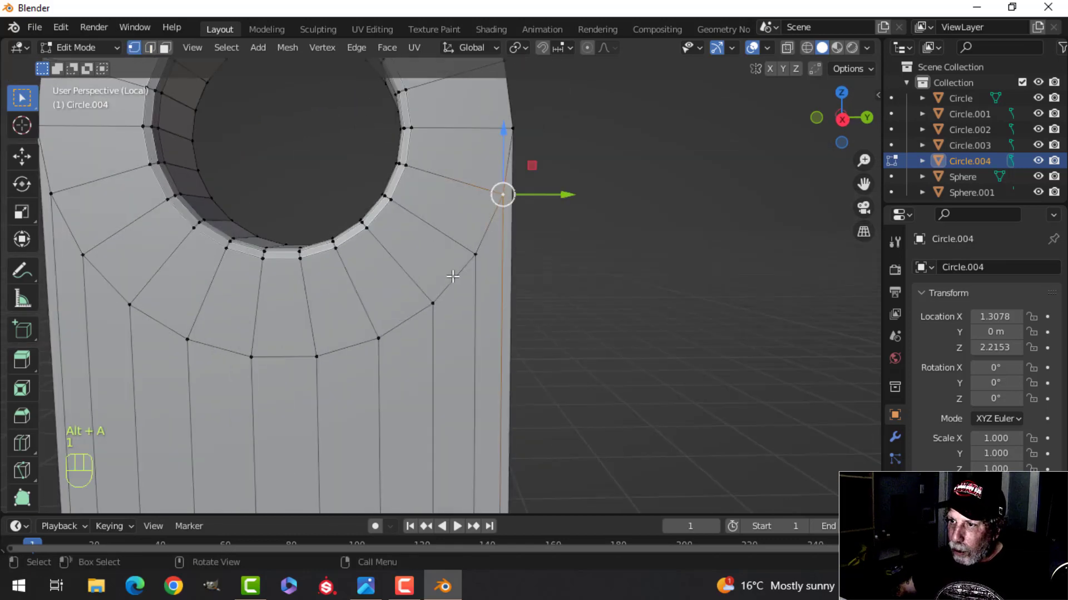
middle_click_drag(453, 276, 560, 281, "shift")
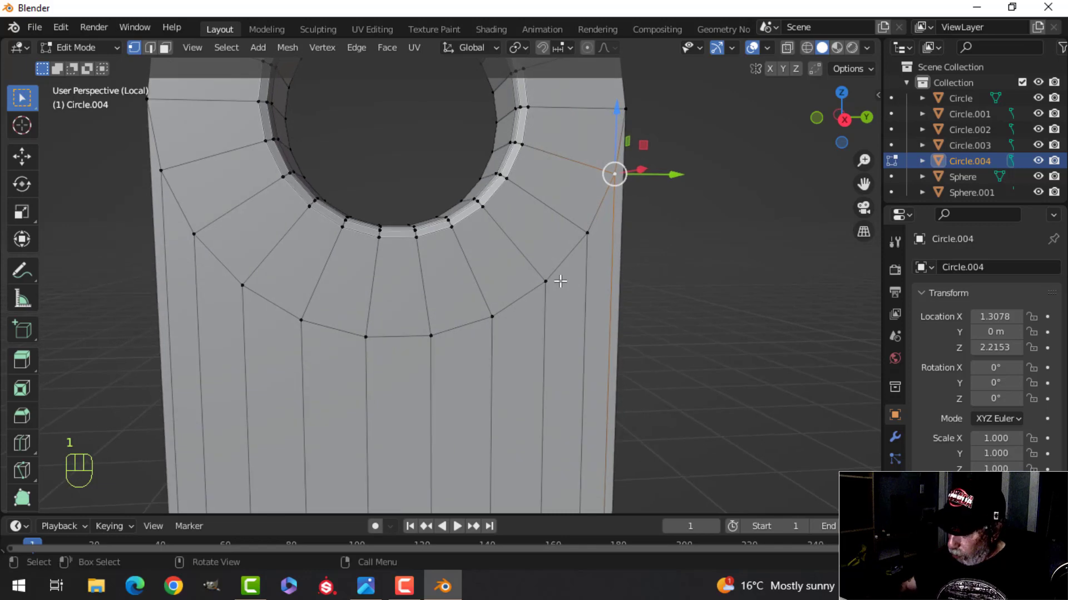
key("KP_3")
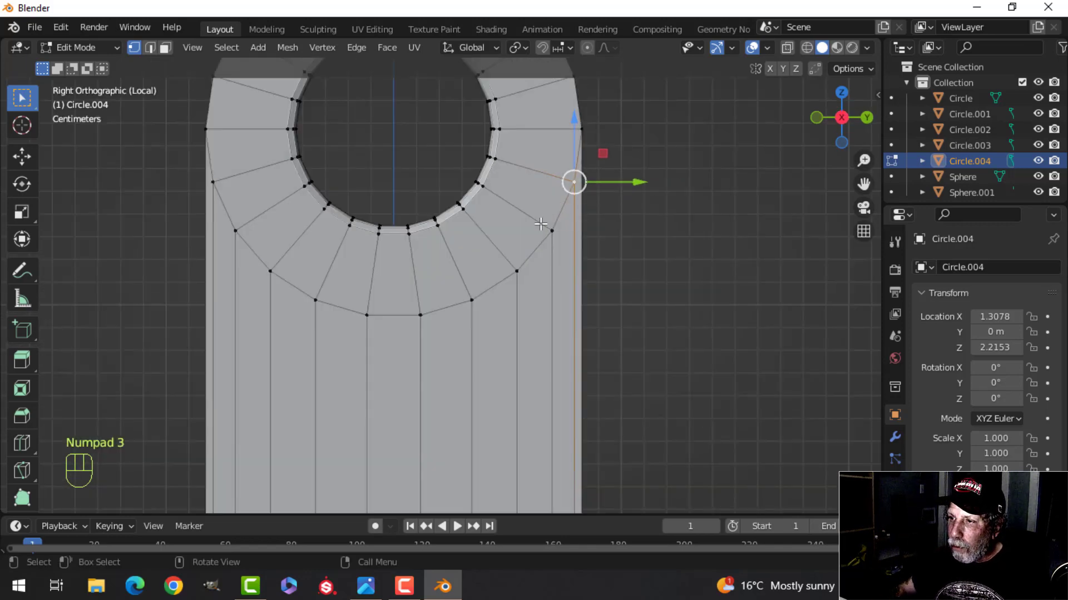
middle_click_drag(628, 368, 589, 265, "shift")
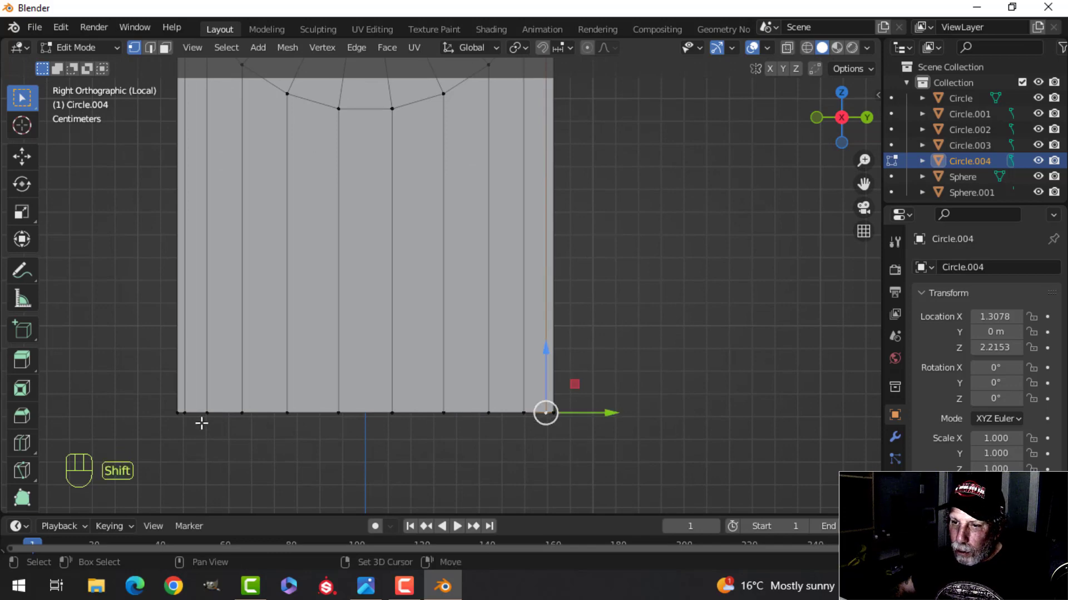
key("s")
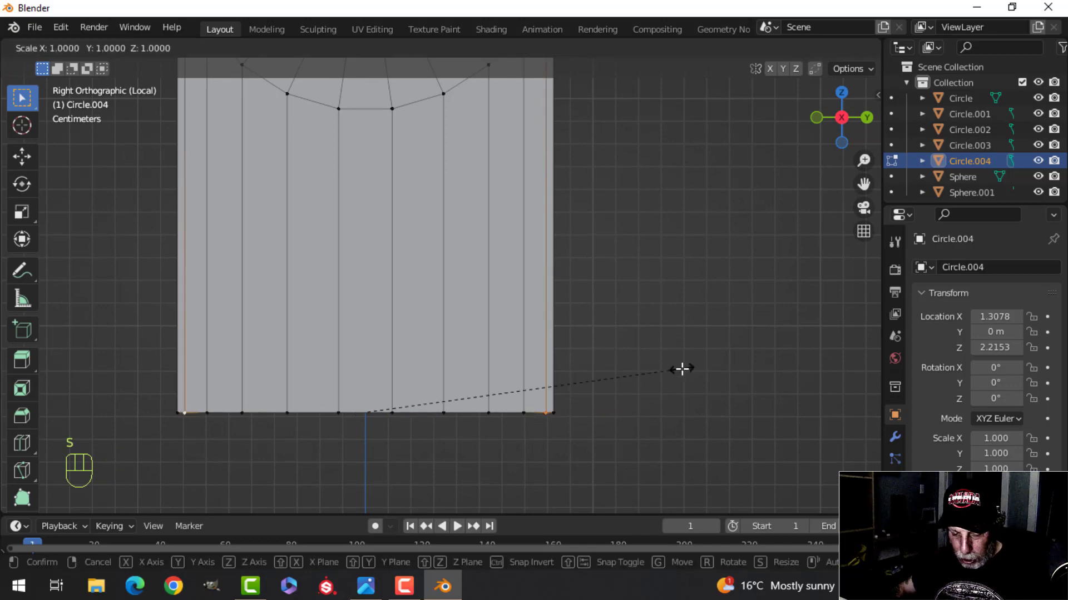
key("y")
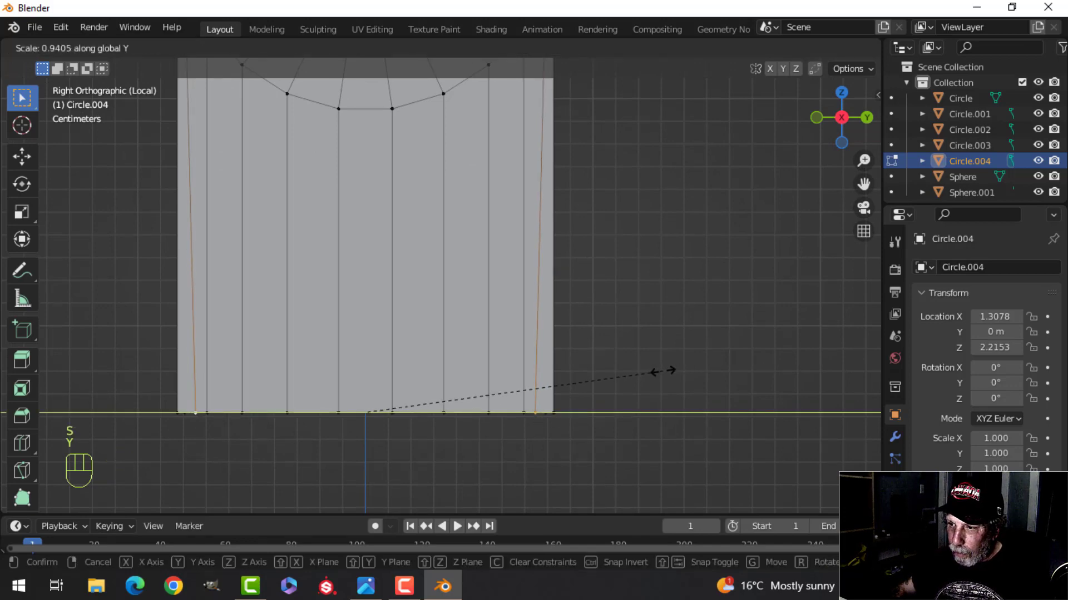
left_click(665, 370)
mouse_move(636, 293)
middle_mouse_down()
mouse_move(617, 302)
mouse_move(653, 290)
middle_mouse_up()
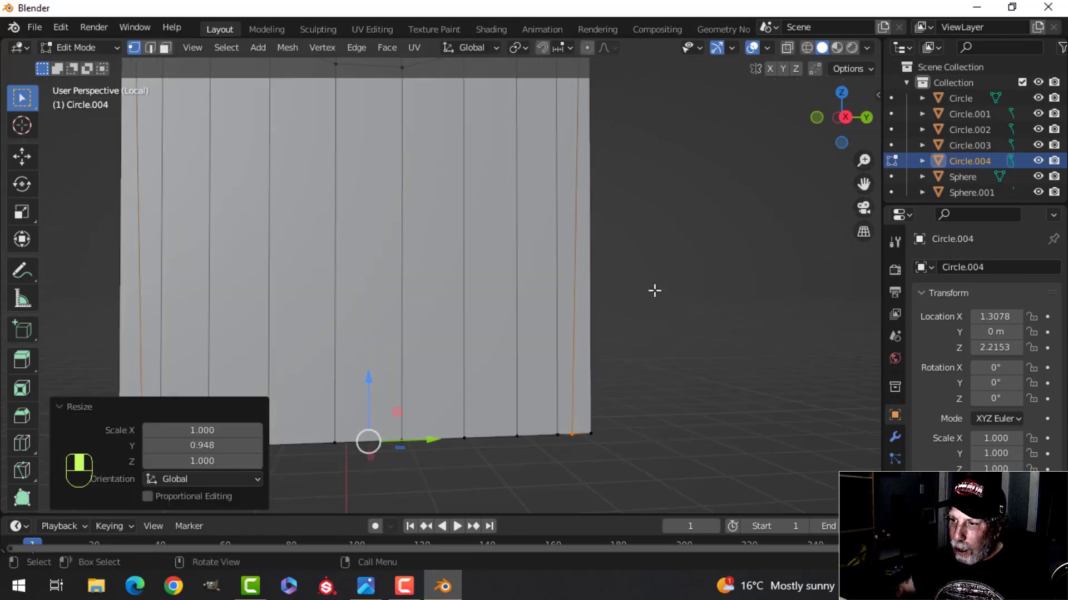
scroll(652, 289, "down", 2)
middle_click_drag(635, 254, 552, 248, "shift")
key("alt+a")
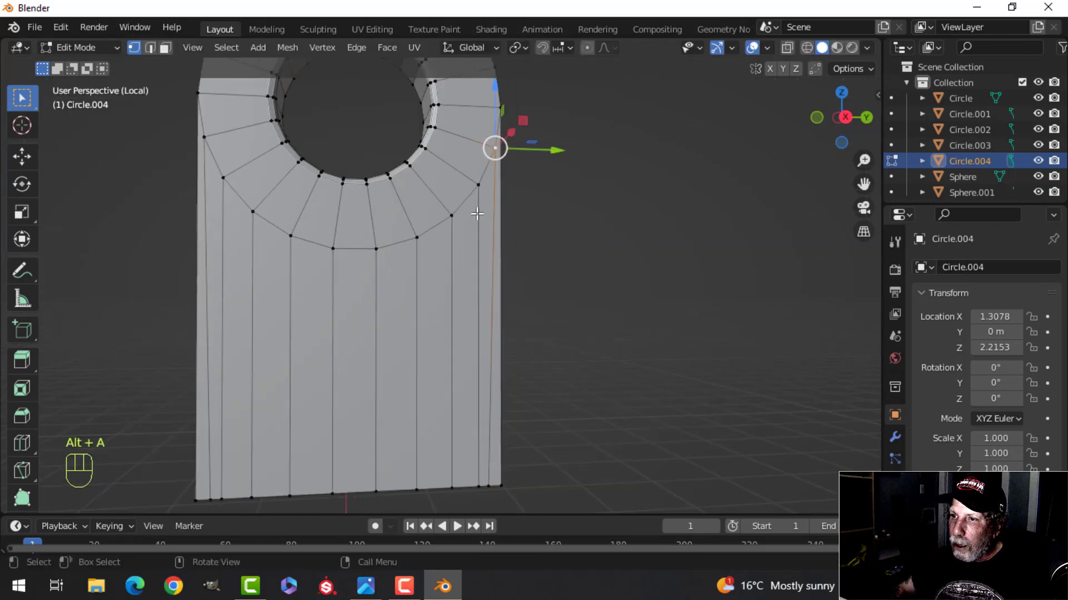
Slide the outer ring vertices above those narrowed edges slightly downward along the ring on both sides of the outer face
left_click(209, 137)
scroll(548, 250, "up", 2)
middle_click_drag(591, 196, 529, 252, "shift")
scroll(509, 258, "down", 2)
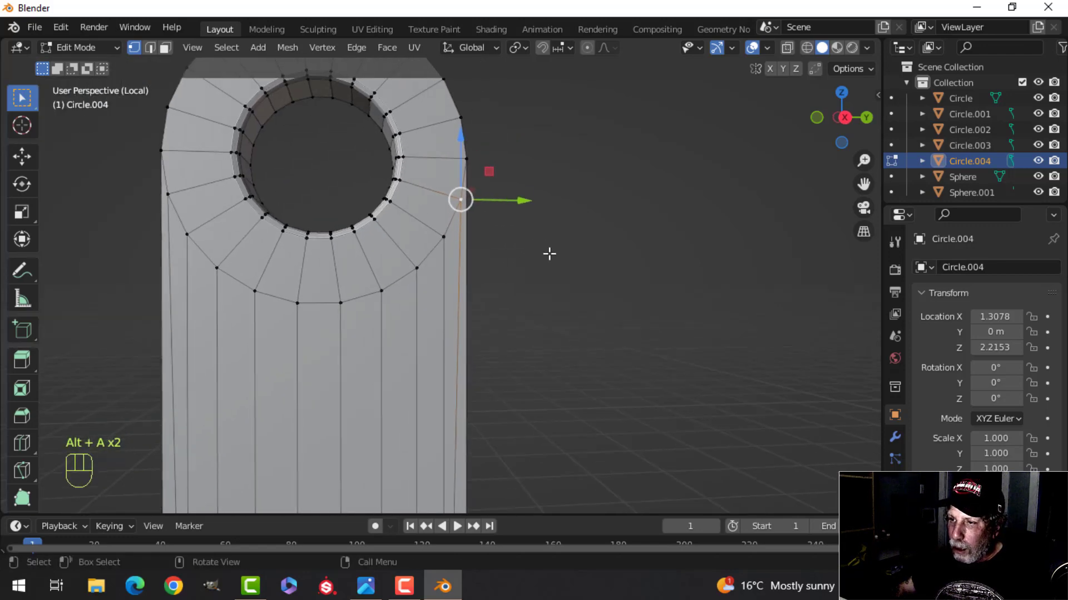
key("g")
key("g")
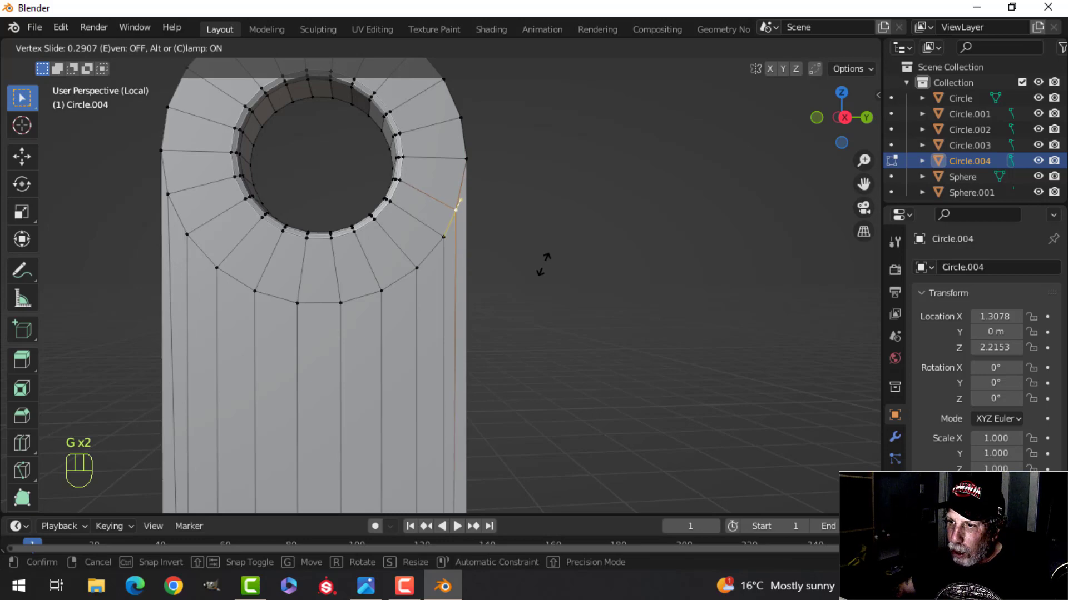
left_click(540, 268)
key("alt+a")
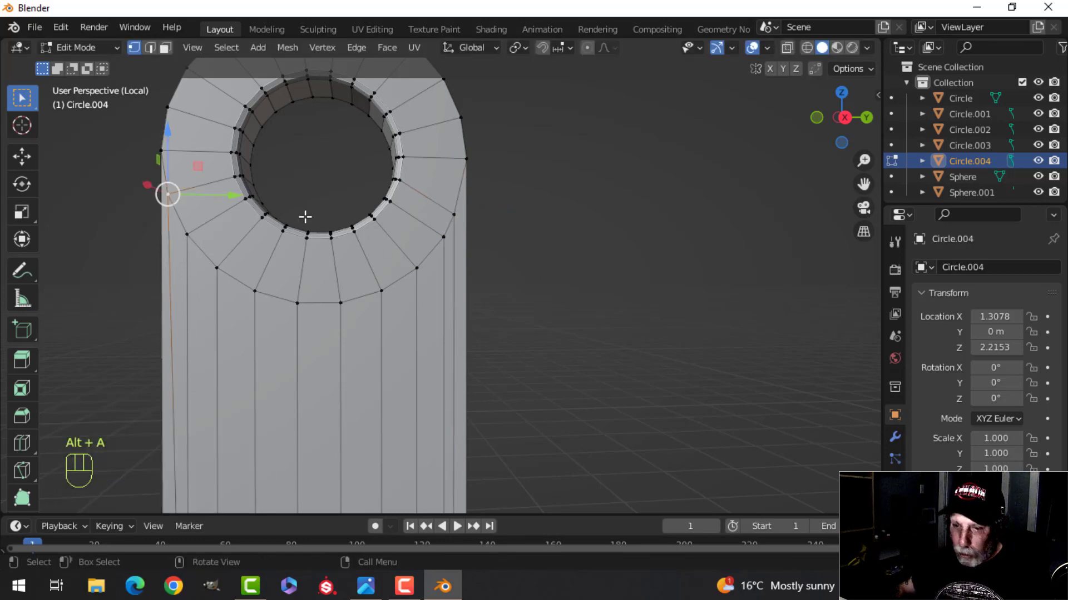
key("g")
key("g")
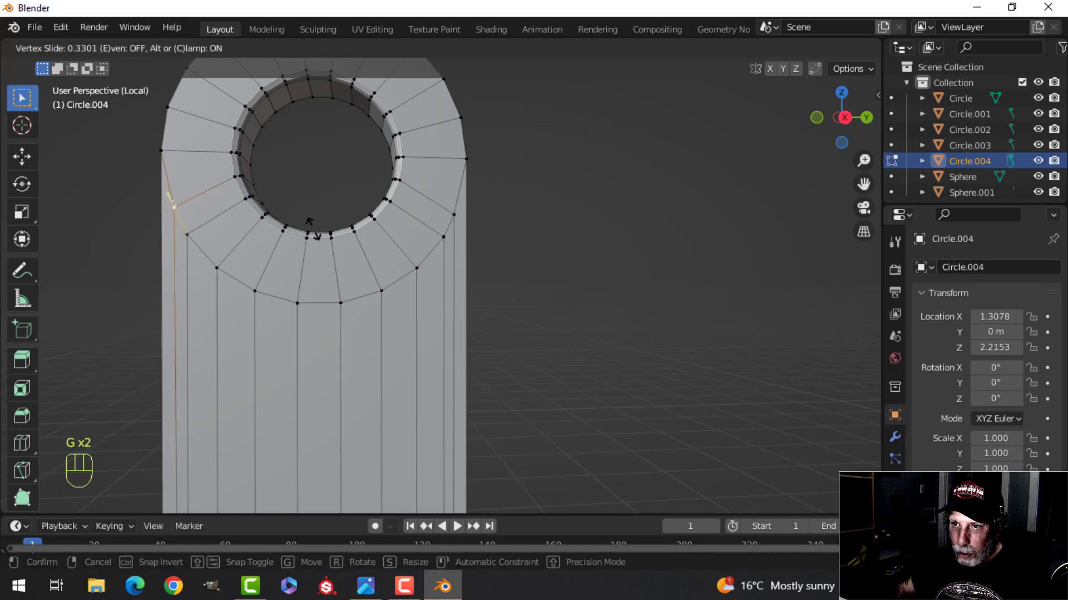
left_click(417, 219)
key("alt+a")
On the bracket's opposite face, scale the two bottom vertices next to the corners to about 0.94 along Y
scroll(432, 240, "down", 2)
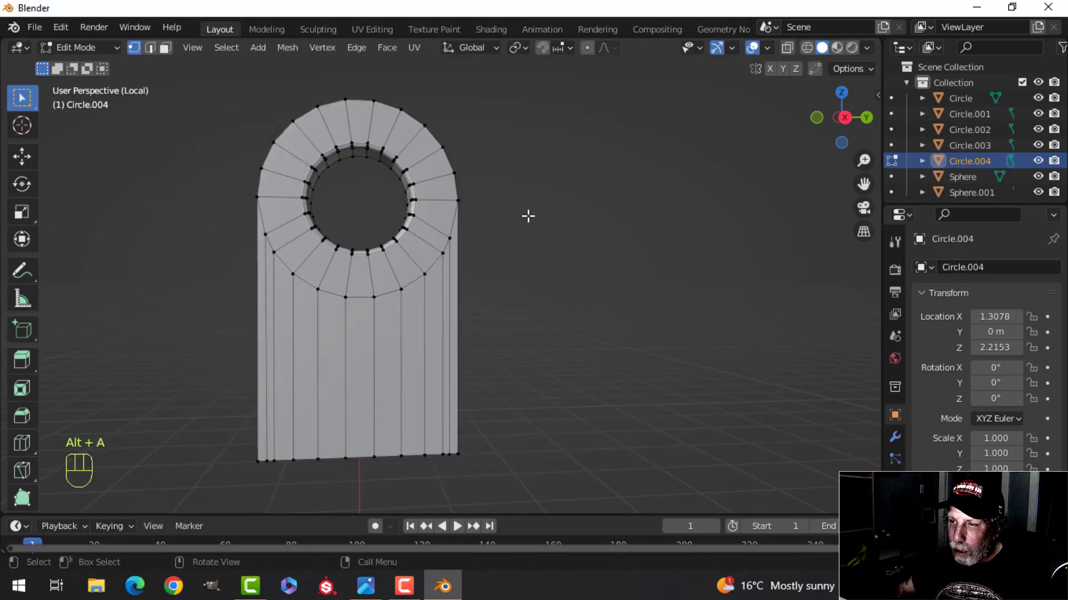
middle_click_drag(528, 216, 356, 258)
middle_click_drag(575, 269, 453, 272, "shift")
middle_click_drag(454, 272, 368, 253)
scroll(417, 262, "up", 3)
middle_click_drag(474, 272, 391, 308, "shift")
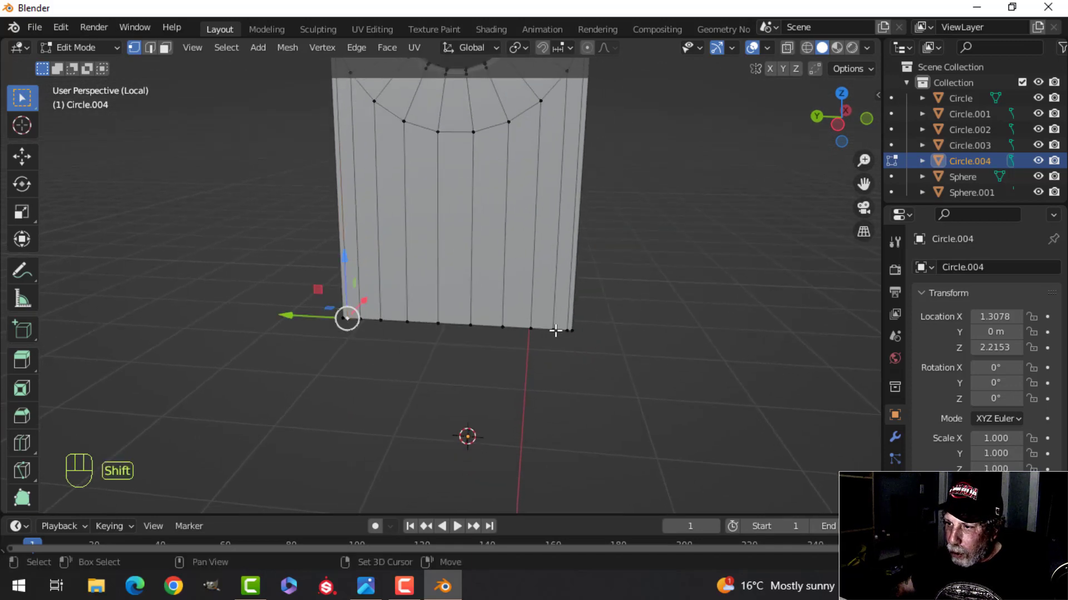
left_click(565, 334, "shift")
middle_click_drag(655, 326, 639, 273, "shift")
scroll(624, 306, "up", 2)
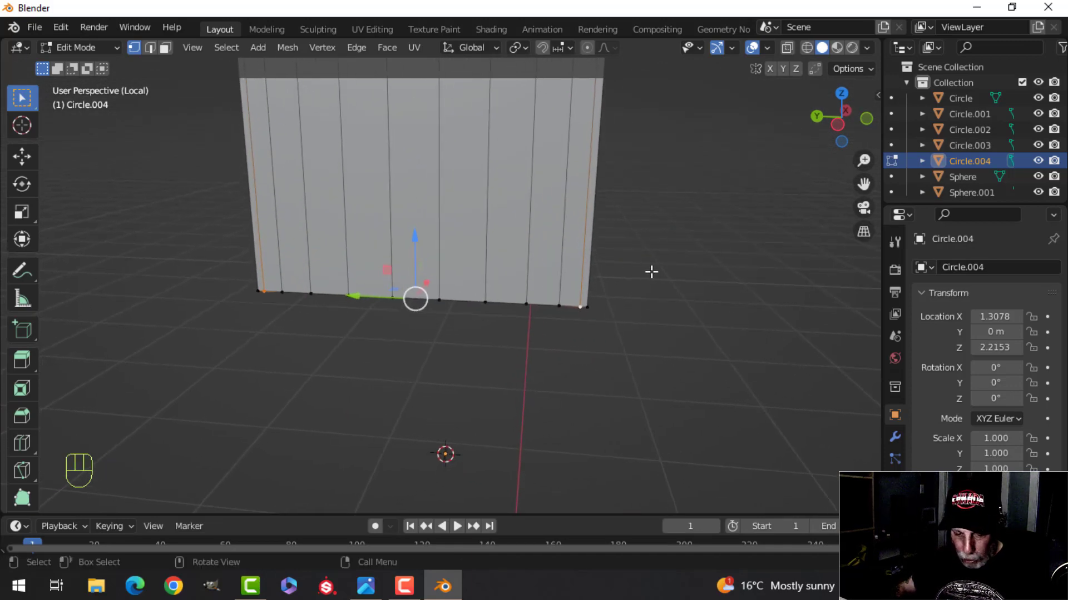
key("s")
key("y")
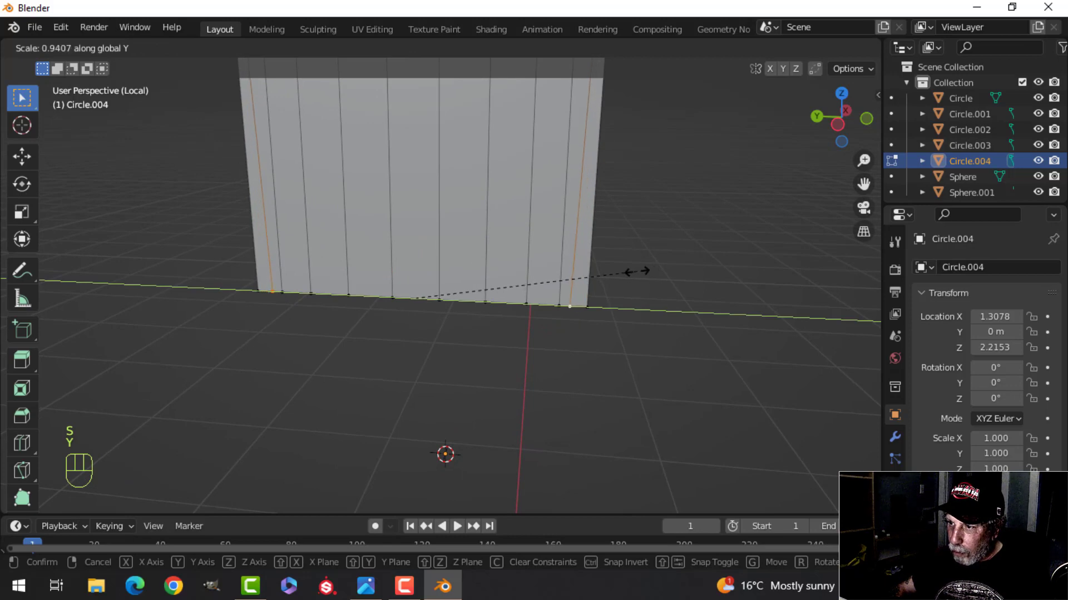
left_click(636, 271)
key("alt+a")
Slide the two matching ring vertices on the opposite face downward with factors of about 0.427 and 0.467
middle_click_drag(663, 277, 584, 343)
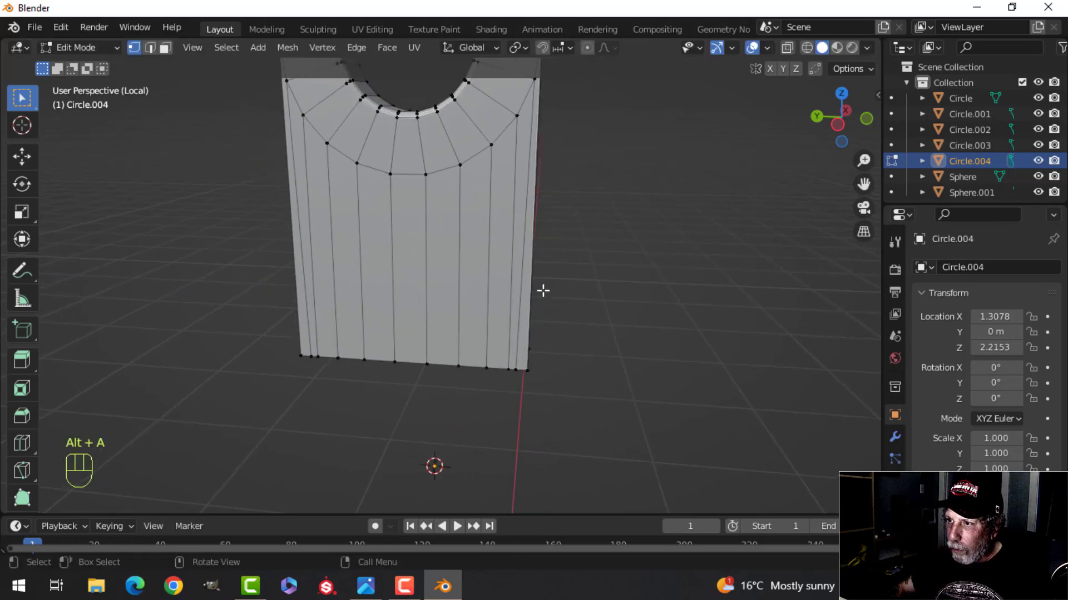
middle_click_drag(609, 193, 544, 208)
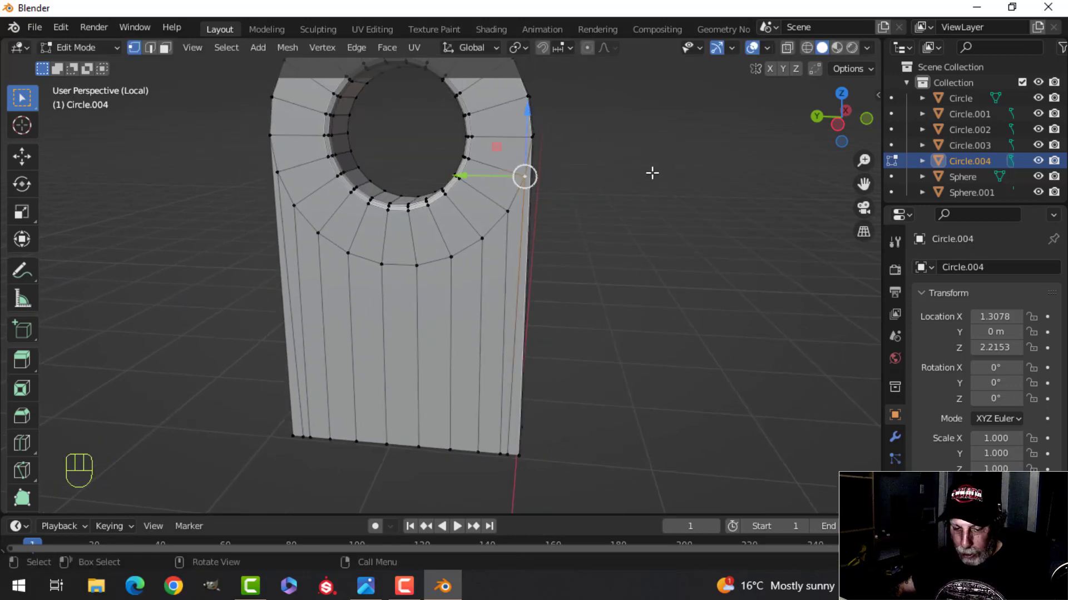
key("g")
key("g")
left_click(645, 189)
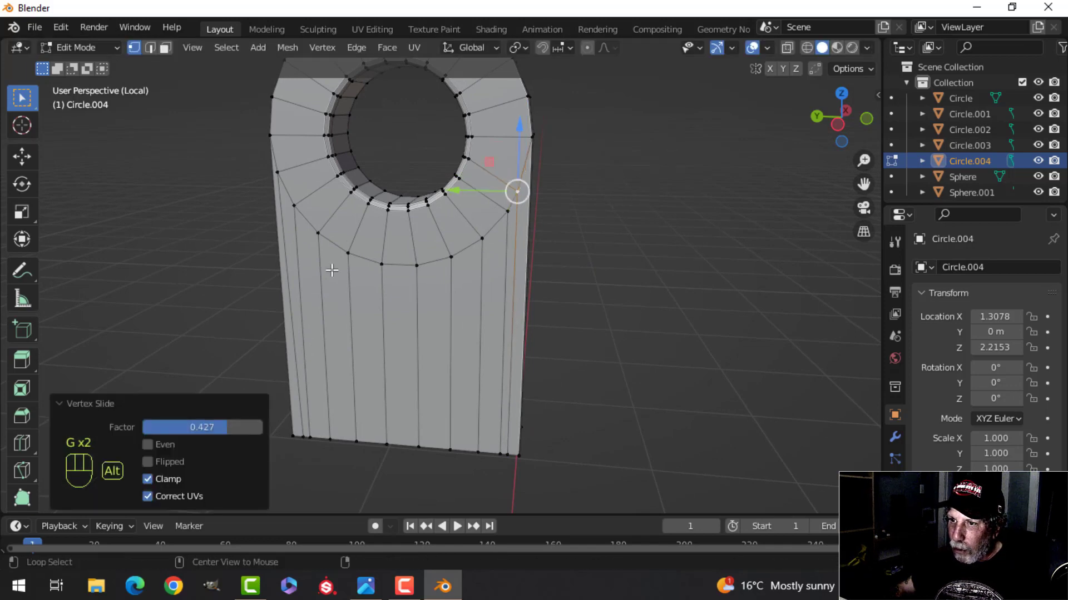
key("alt+a")
key("g")
key("g")
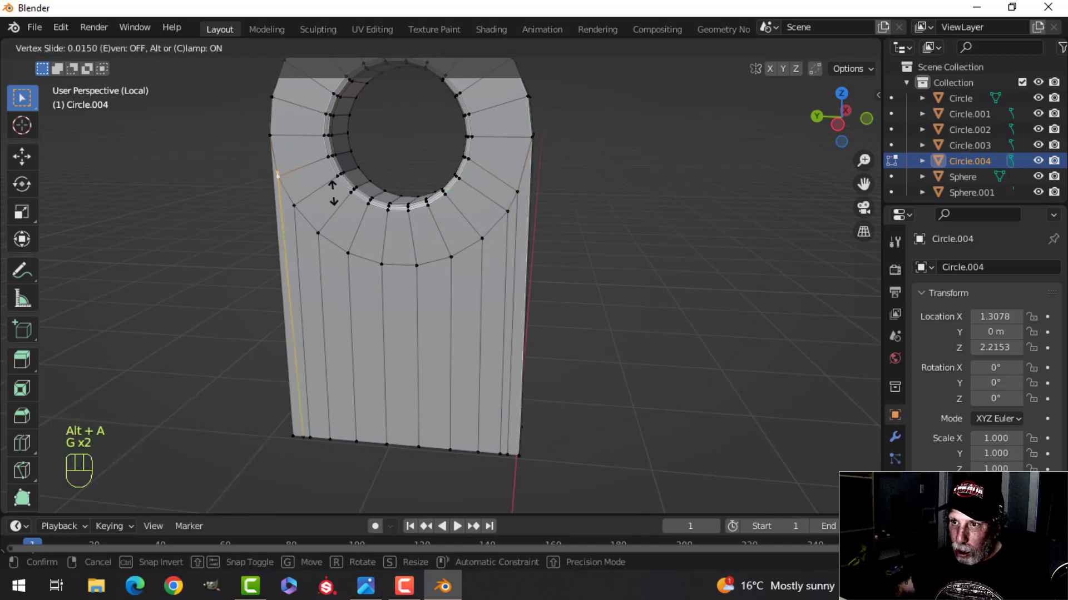
left_click(339, 204)
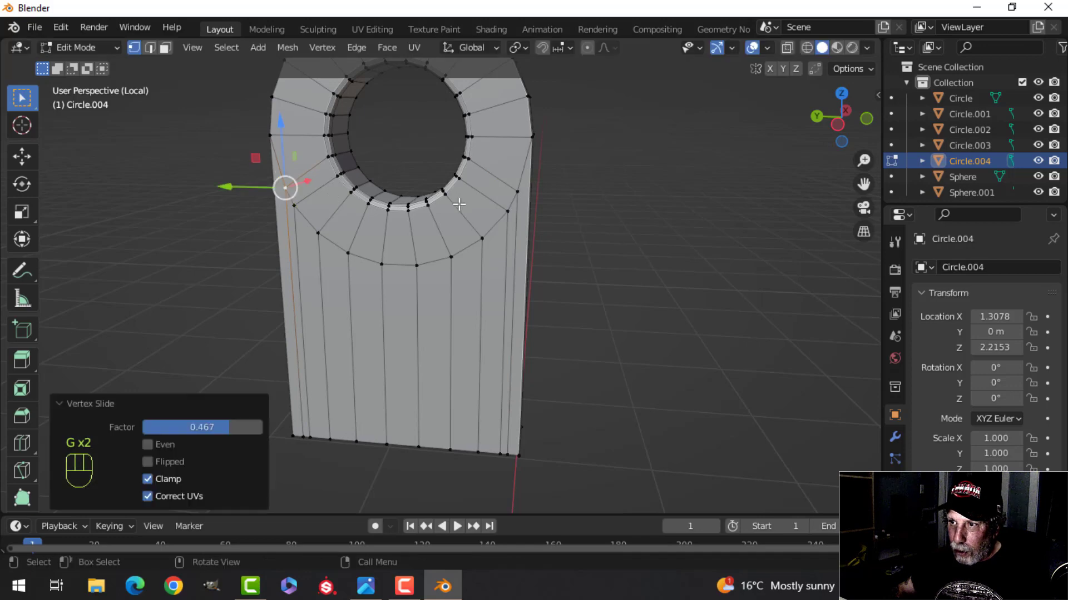
Select the outer outline edges on both faces of the bracket and bevel them about 0.0026 m with 2 segments
key("Tab")
key("Tab")
middle_click_drag(549, 224, 553, 255)
key("alt+a")
key("2")
left_click(540, 169, "alt+shift")
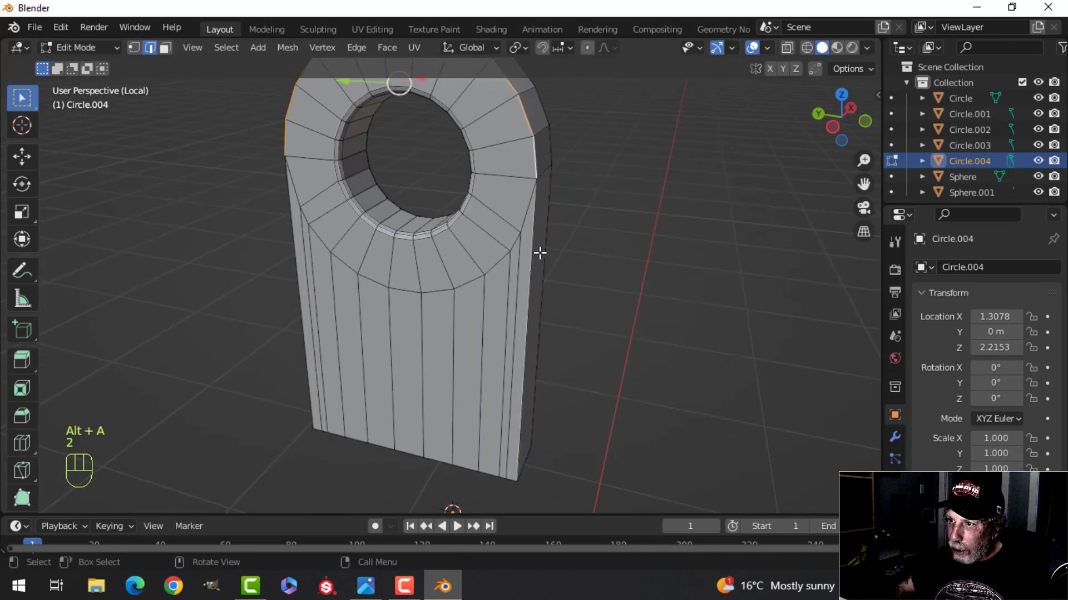
left_click(546, 301, "shift")
left_click(288, 213, "alt+shift")
middle_click_drag(618, 285, 503, 284)
left_click(643, 240, "alt+shift")
left_click(636, 290, "alt+shift")
scroll(640, 287, "down", 1, "alt")
scroll(648, 281, "down", 2)
middle_click_drag(670, 276, 556, 270)
middle_click_drag(678, 341, 619, 306, "shift")
scroll(545, 275, "up", 3)
scroll(545, 275, "up", 1)
scroll(591, 284, "down", 4)
middle_click_drag(620, 306, 603, 303)
key("ctrl+b")
key("shift")
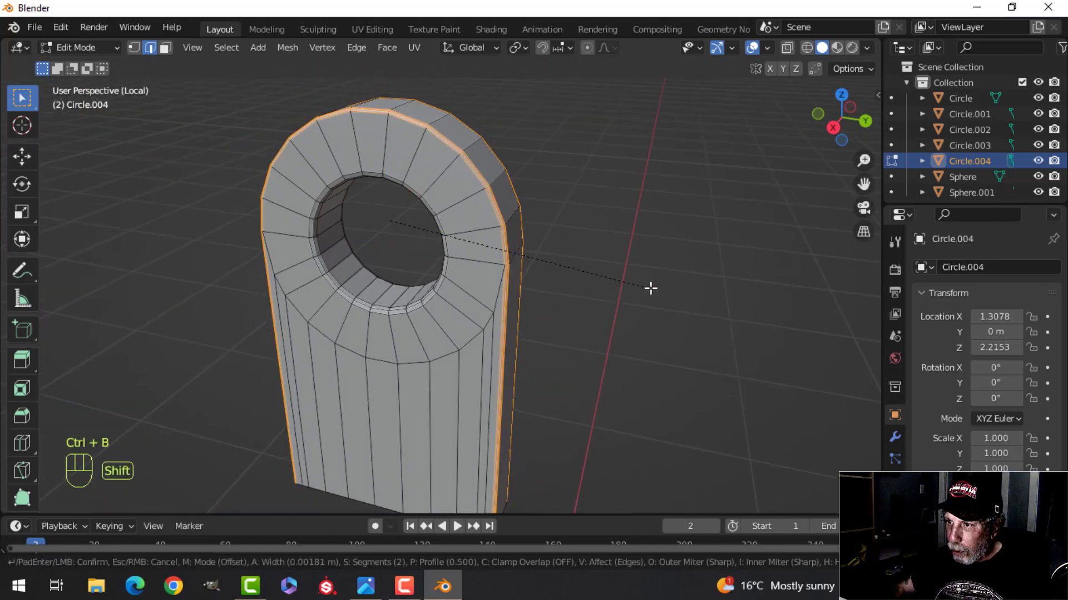
left_click(659, 290)
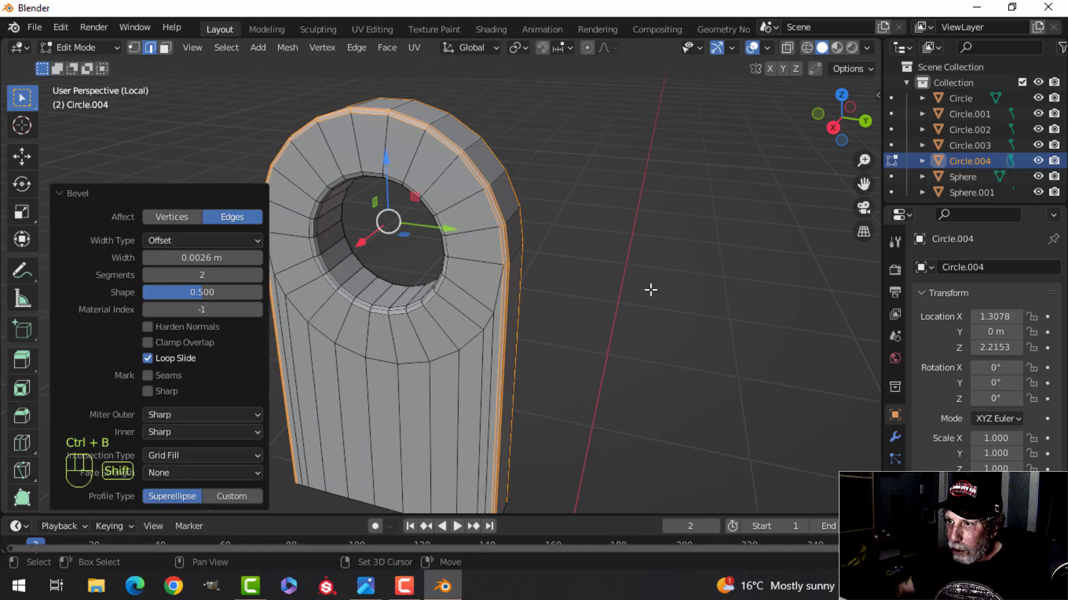
Return to Object Mode, shade the bracket smooth, and exit local view to show the whole bucket
key("Tab")
right_click(479, 202)
left_click(479, 201)
key("alt+a")
middle_click_drag(496, 241, 565, 192)
scroll(537, 278, "down", 2)
middle_click_drag(550, 272, 569, 239)
scroll(571, 239, "up", 1)
key("KP_Divide")
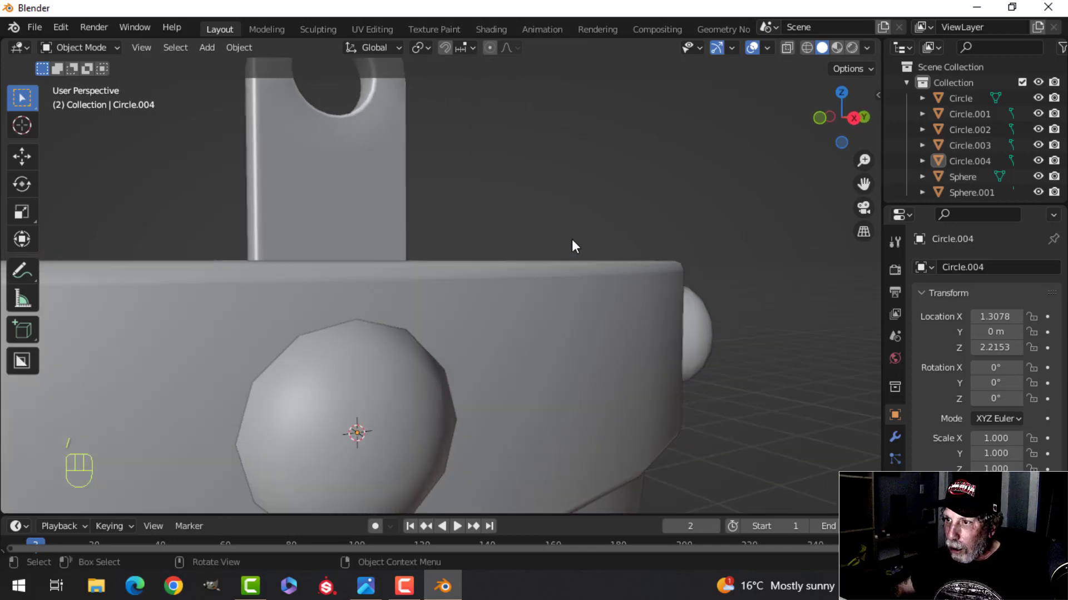
Lower the bracket's whole mesh about 0.035 m along Z toward the bucket's rim
left_click(359, 217)
key("Tab")
key("a")
scroll(462, 217, "down", 4)
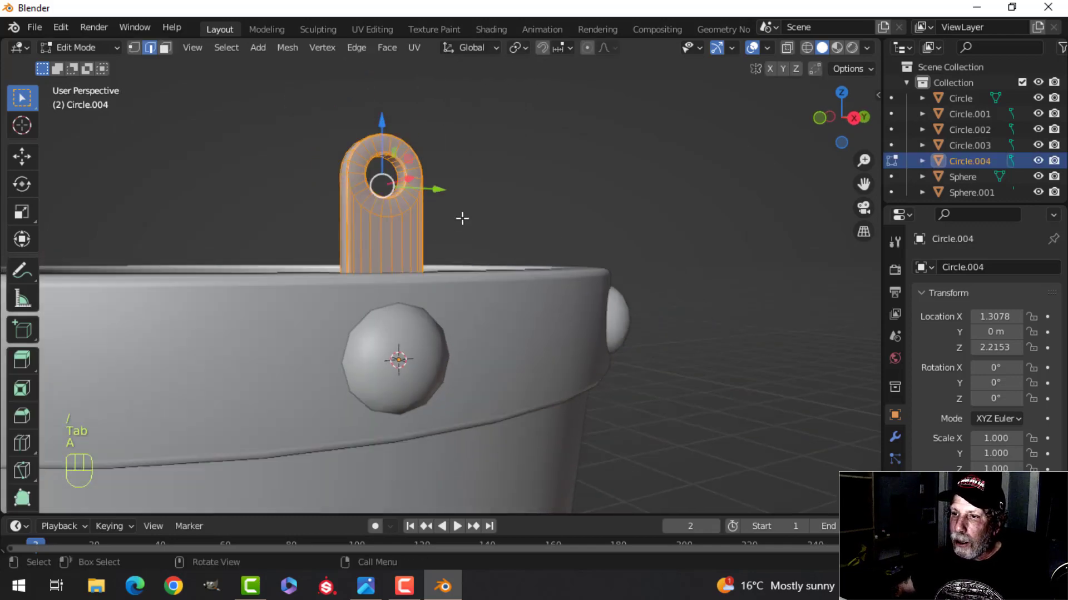
left_click_drag(478, 170, 479, 185)
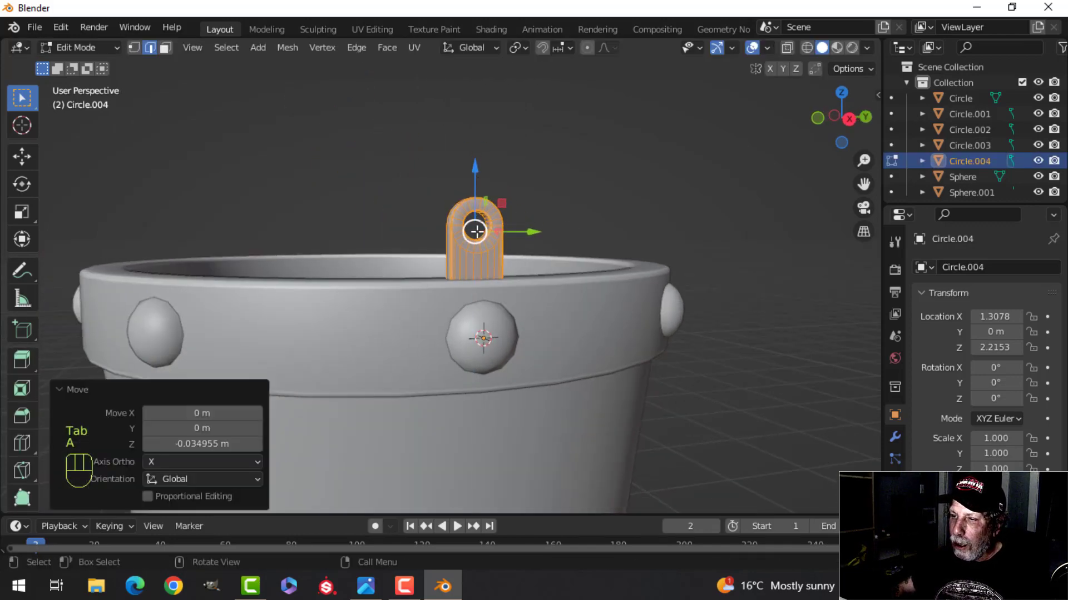
key("Tab")
scroll(400, 242, "down", 4)
key("alt+a")
middle_click_drag(391, 247, 490, 252)
scroll(451, 286, "up", 2)
scroll(473, 242, "up", 1)
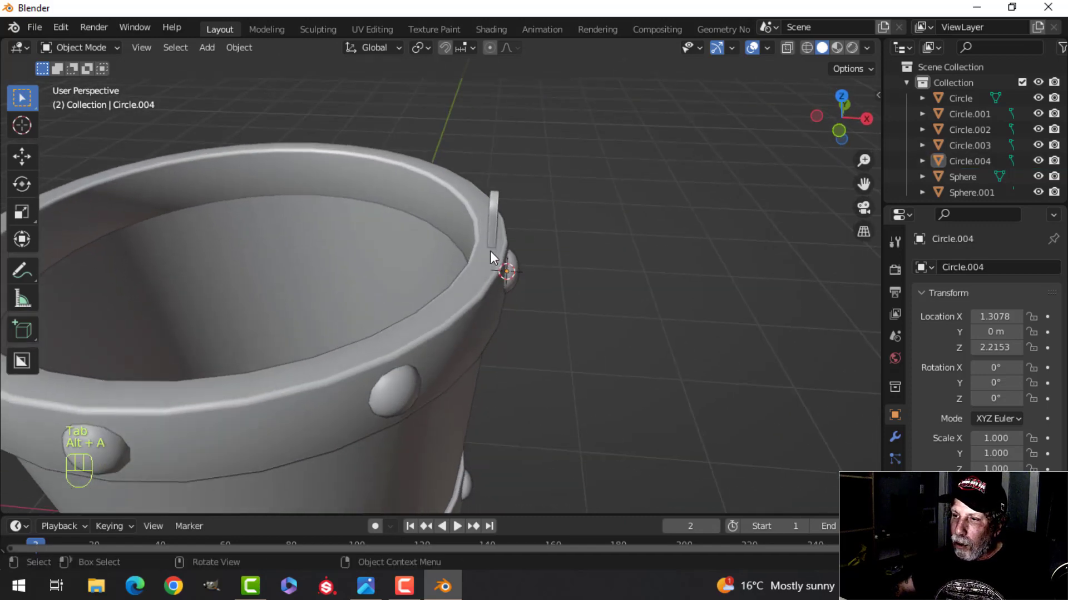
Move the bracket's mesh about -0.0036 m along X and thicken it by scaling about 1.2 along X
left_click(496, 241)
key("Tab")
key("a")
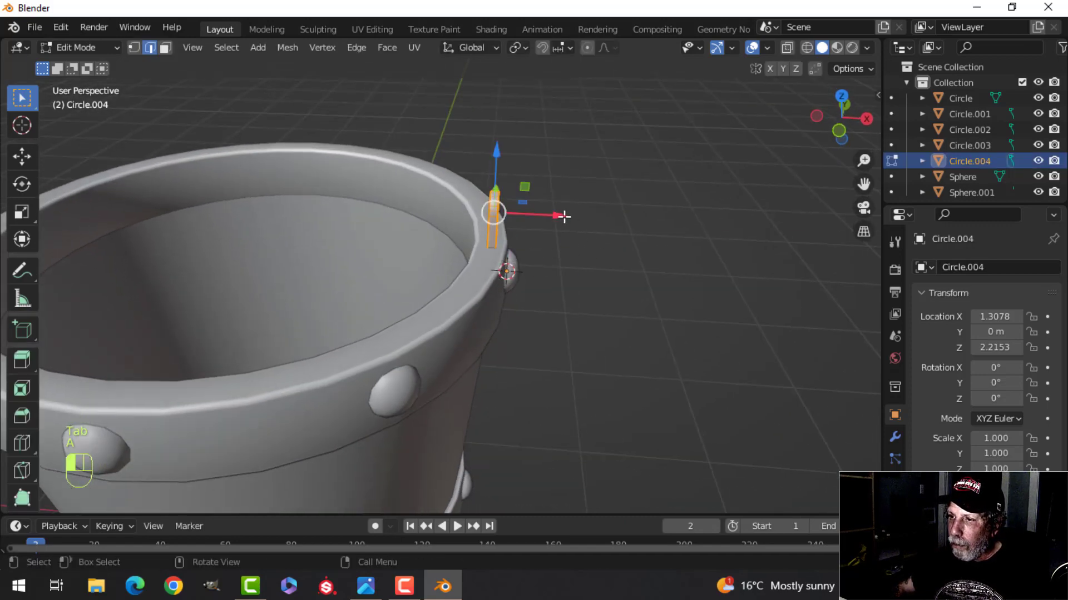
left_click_drag(563, 216, 572, 236)
key("s")
key("x")
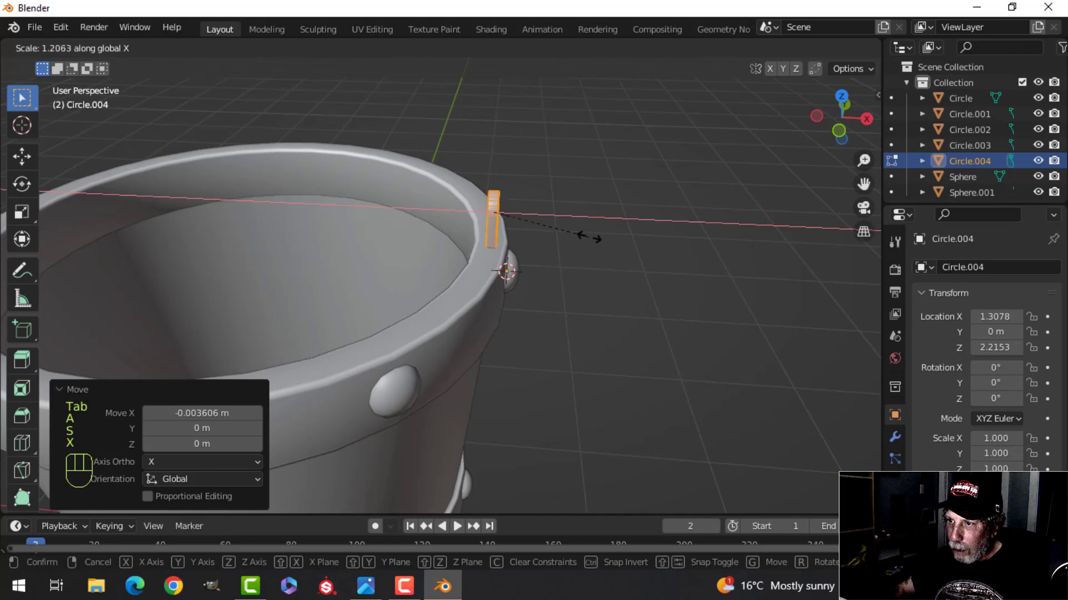
left_click(603, 239)
middle_click_drag(603, 240, 422, 287)
scroll(556, 239, "down", 3)
key("Tab")
scroll(519, 245, "down", 2)
key("alt+a")
scroll(484, 281, "up", 3)
middle_click_drag(503, 292, 441, 309)
Scale the bracket's whole mesh uniformly to about 1.303 and raise it slightly along Z above the rim
left_click(401, 293)
key("Tab")
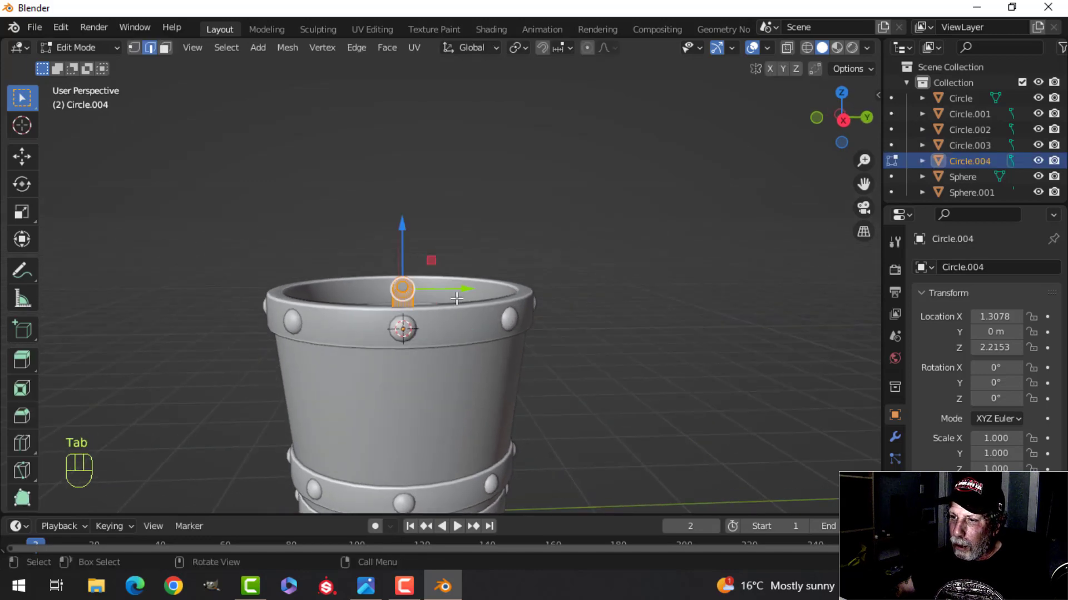
scroll(456, 299, "up", 2)
key("a")
key("s")
left_click(516, 255)
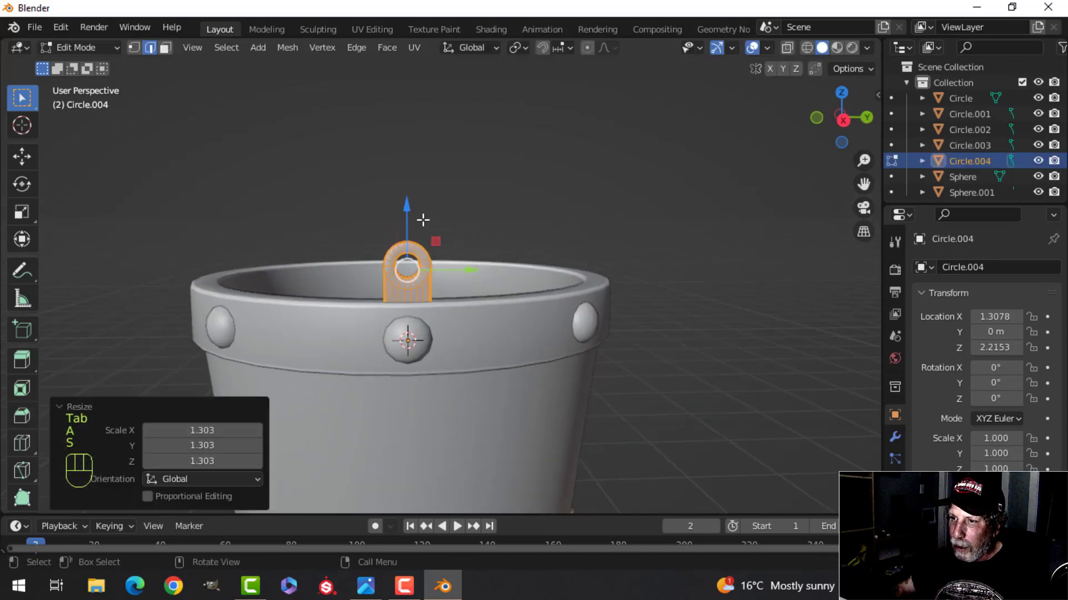
left_click_drag(407, 206, 409, 195)
key("Tab")
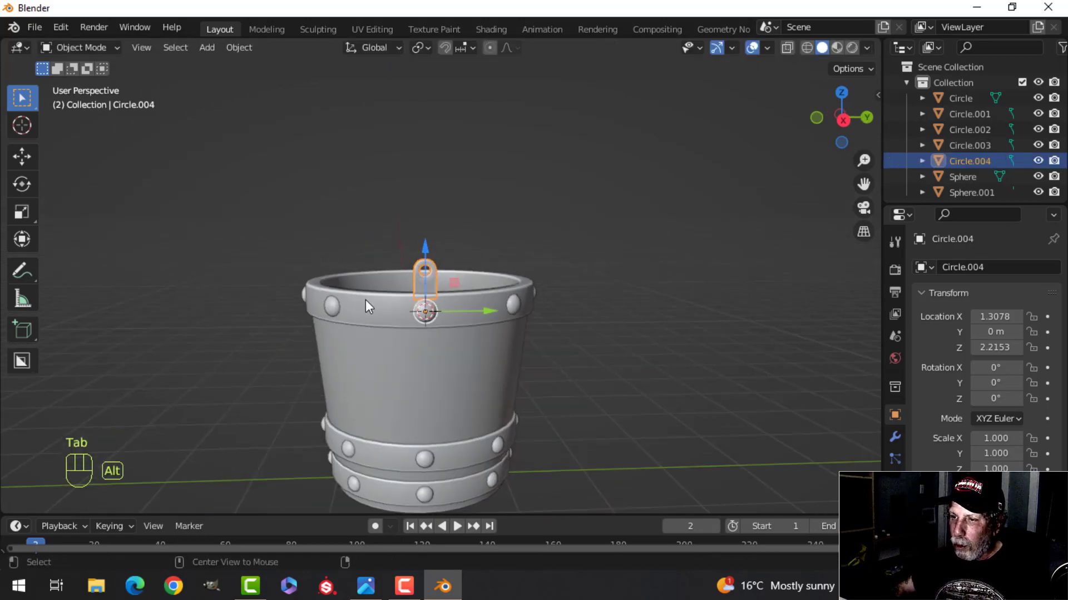
key("alt+a")
middle_click_drag(365, 299, 454, 332)
scroll(509, 294, "up", 3)
scroll(476, 303, "down", 2)
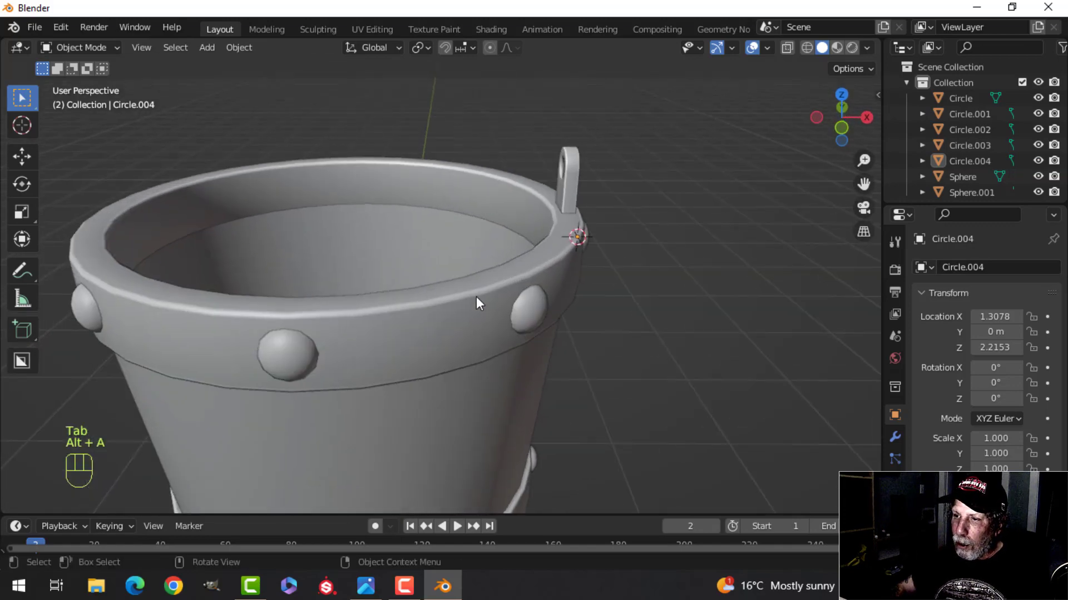
Snap the 3D cursor to the centre of the bucket's top band, using the band's whole mesh
left_click(476, 302)
key("Tab")
key("a")
key("shift+s")
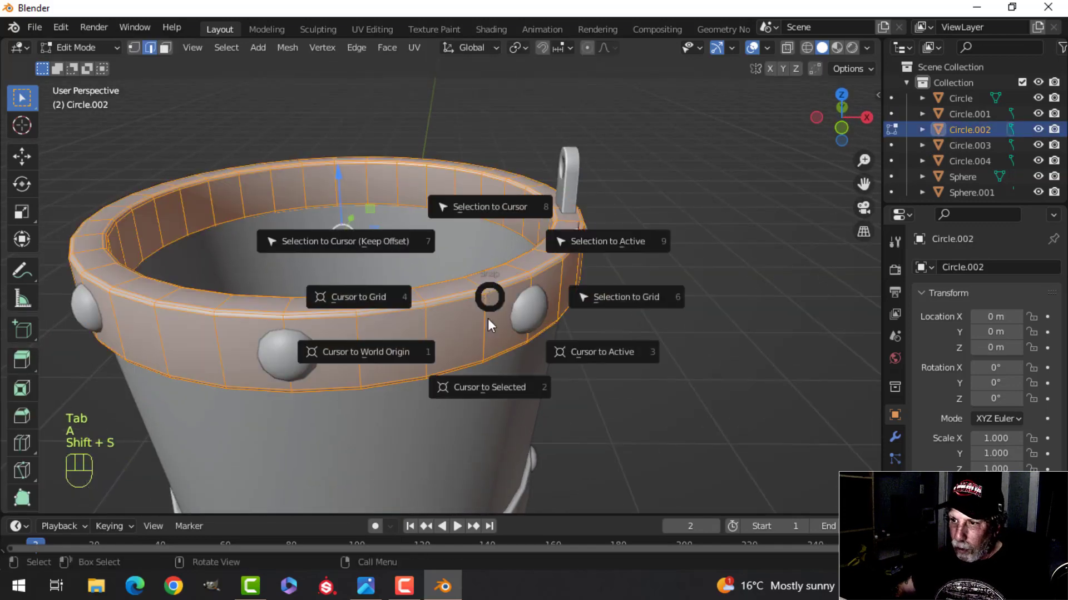
left_click(484, 390)
key("Tab")
key("alt+a")
Set the handle bracket's origin to the 3D cursor at the centre of the top band
scroll(379, 252, "down", 2)
middle_click_drag(379, 252, 543, 235, "shift")
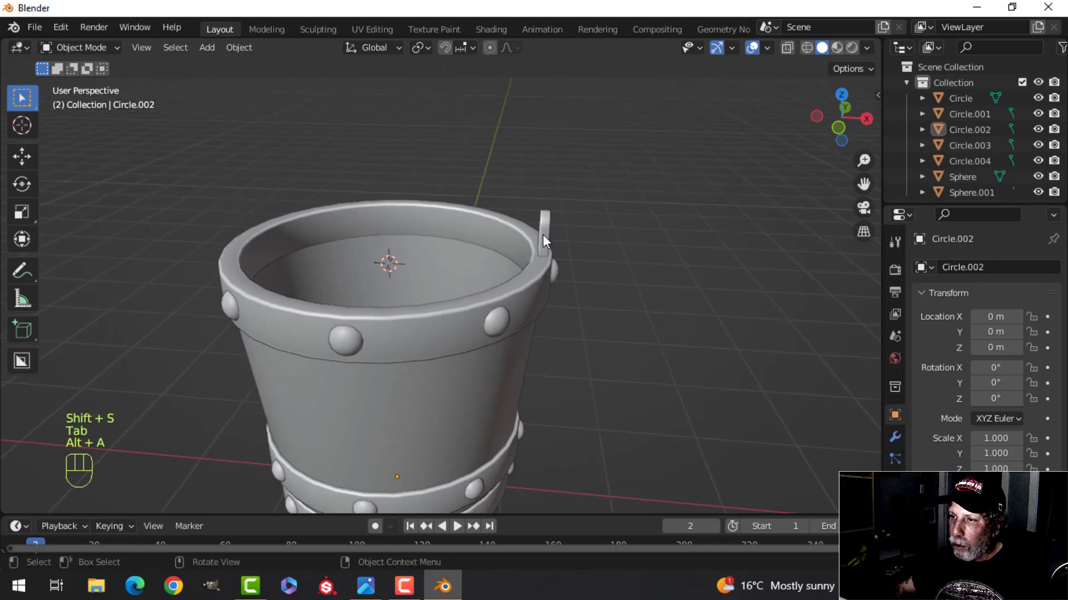
left_click(542, 236)
left_click(239, 47)
mouse_move(259, 79)
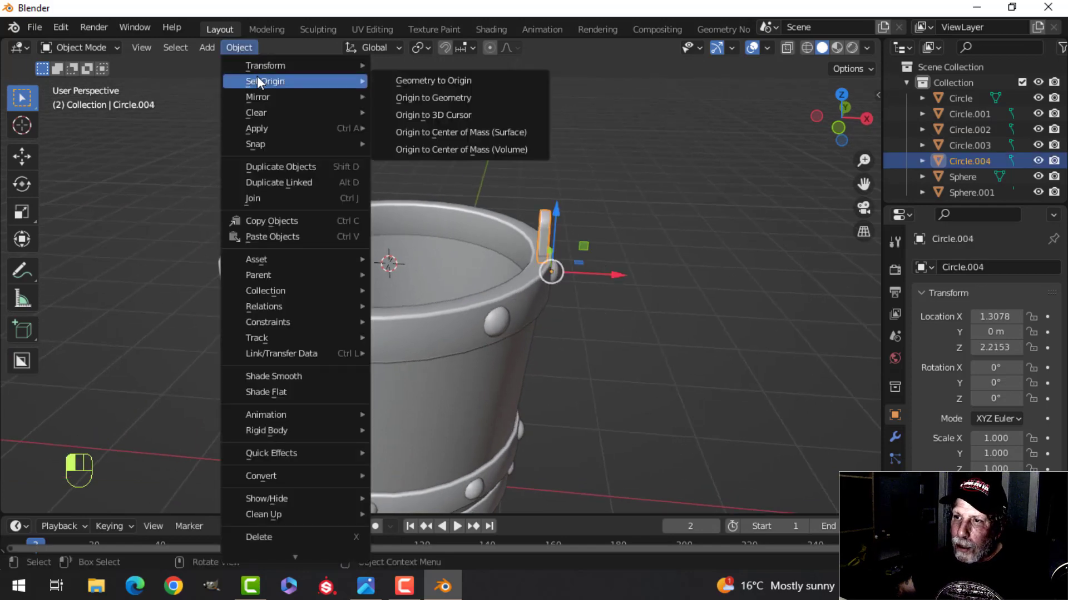
left_click(461, 114)
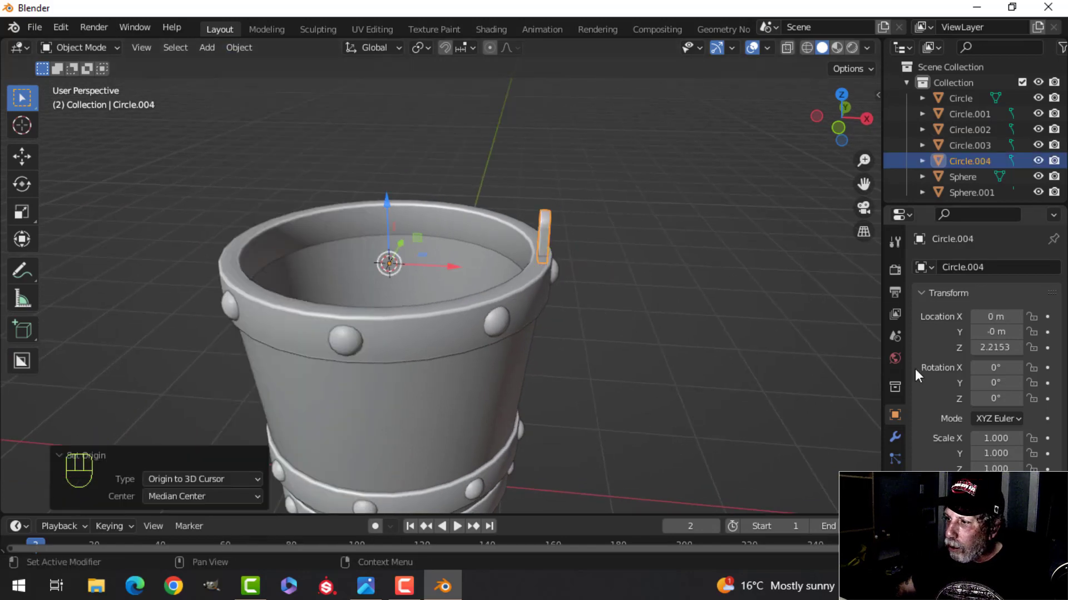
Add a Mirror modifier to the bracket across the X axis to create the opposite bracket
left_click(895, 442)
left_click(937, 268)
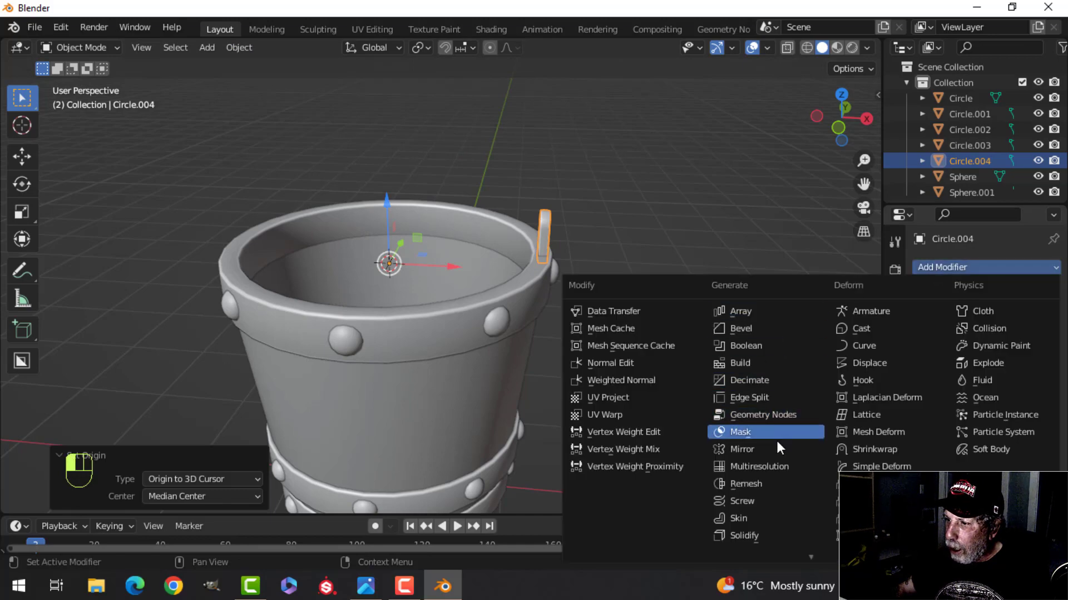
left_click(742, 449)
key("alt+a")
middle_click_drag(609, 266, 589, 222)
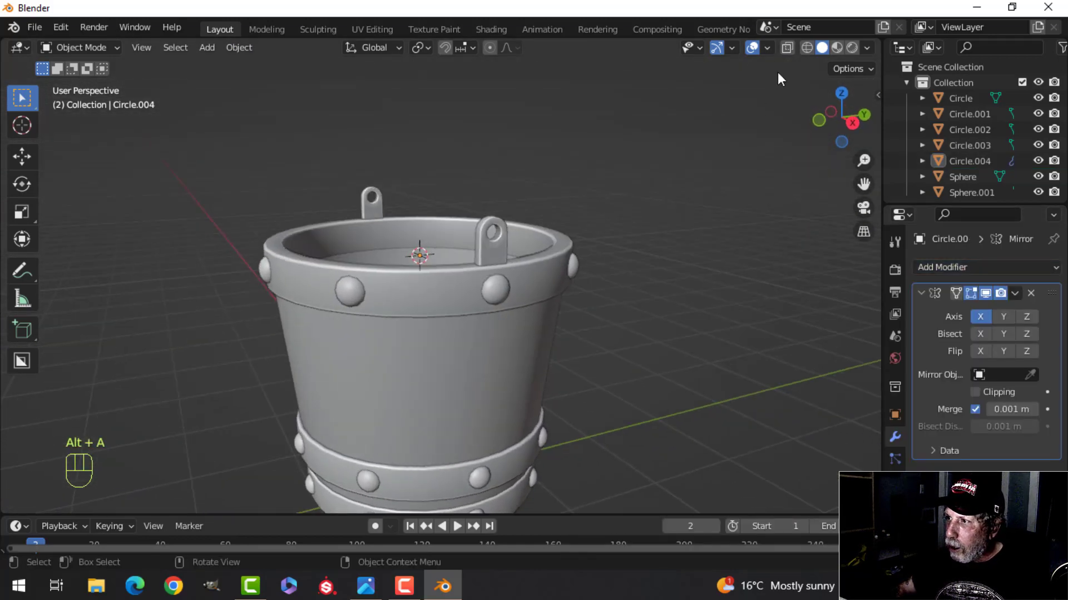
Turn on the Face Orientation overlay and flip the normals of the bracket's whole mesh
left_click(767, 48)
left_click(723, 326)
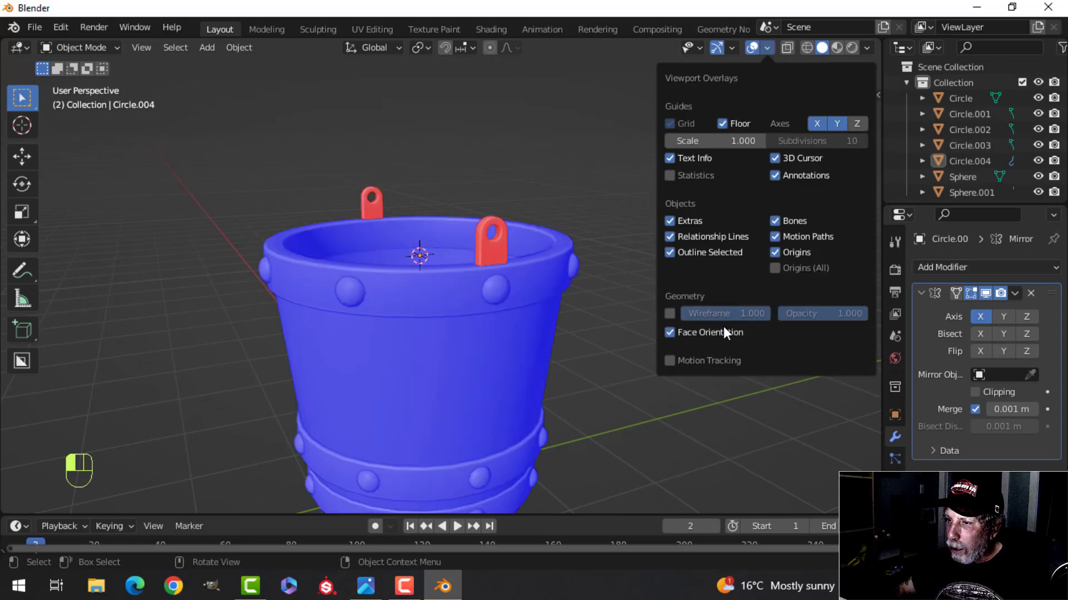
left_click(495, 245)
key("Tab")
key("a")
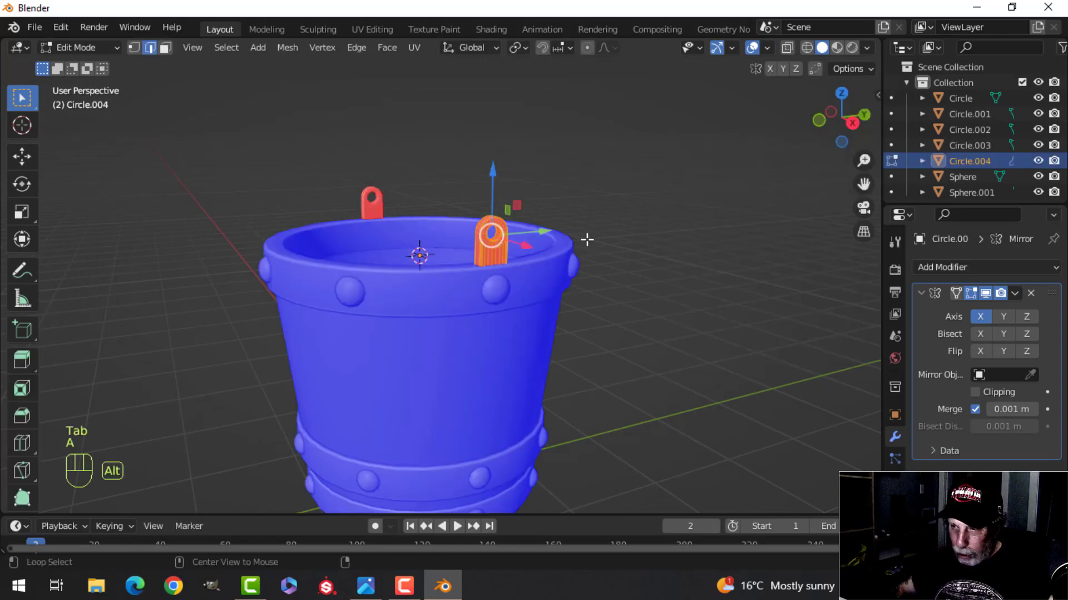
key("alt+n")
left_click(584, 241)
key("Tab")
key("alt+a")
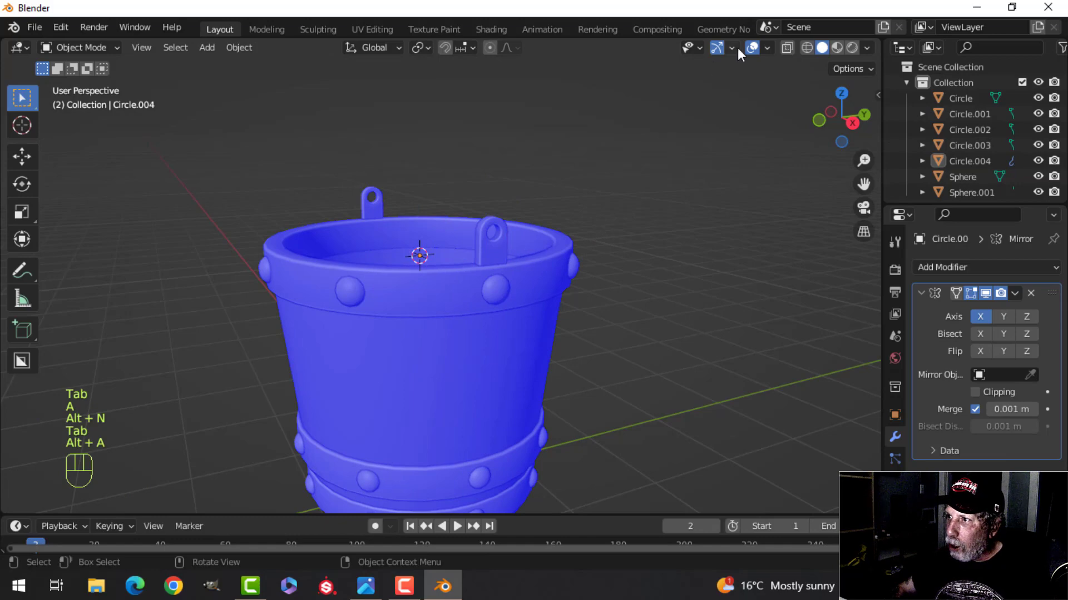
Turn off the Face Orientation overlay
left_click(766, 48)
left_click(703, 332)
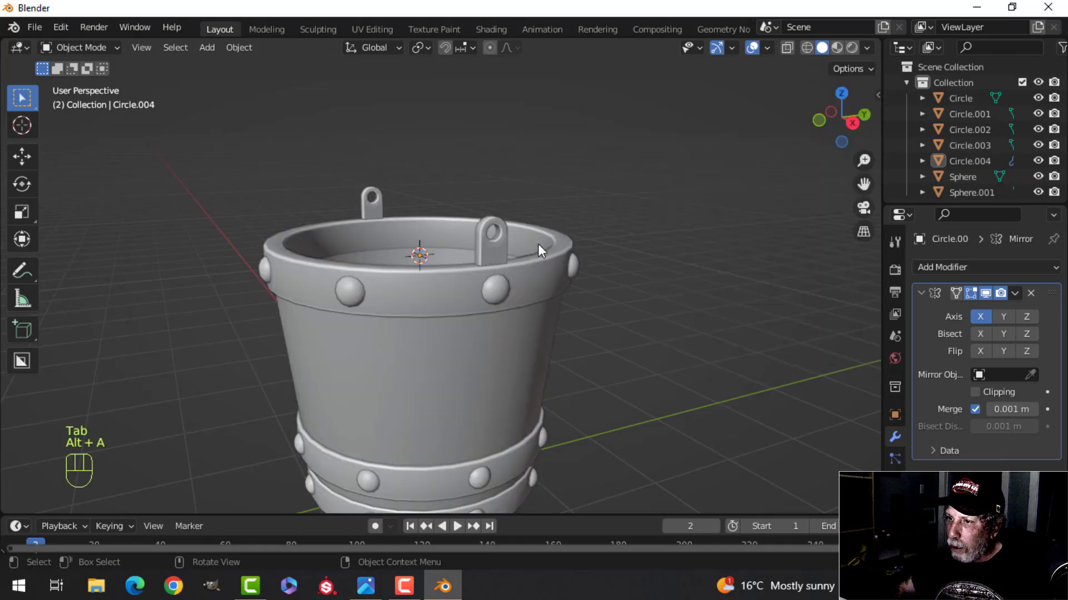
middle_click_drag(538, 244, 589, 282, "shift")
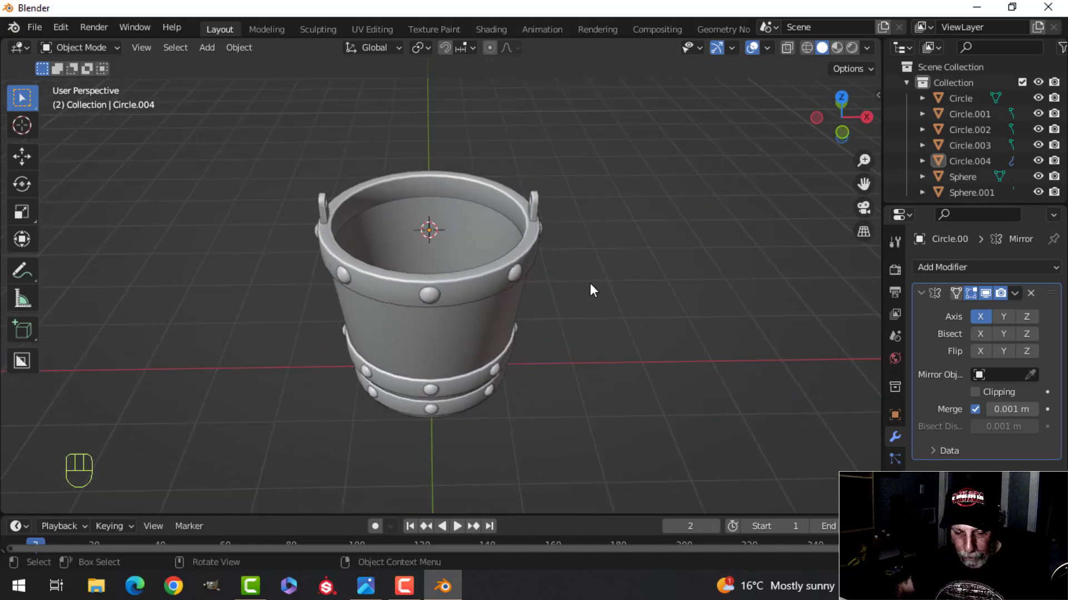
Add a mesh circle at the 3D cursor and raise its vertices about 0.306 m along Z in Edit Mode
key("shift+a")
mouse_move(614, 234)
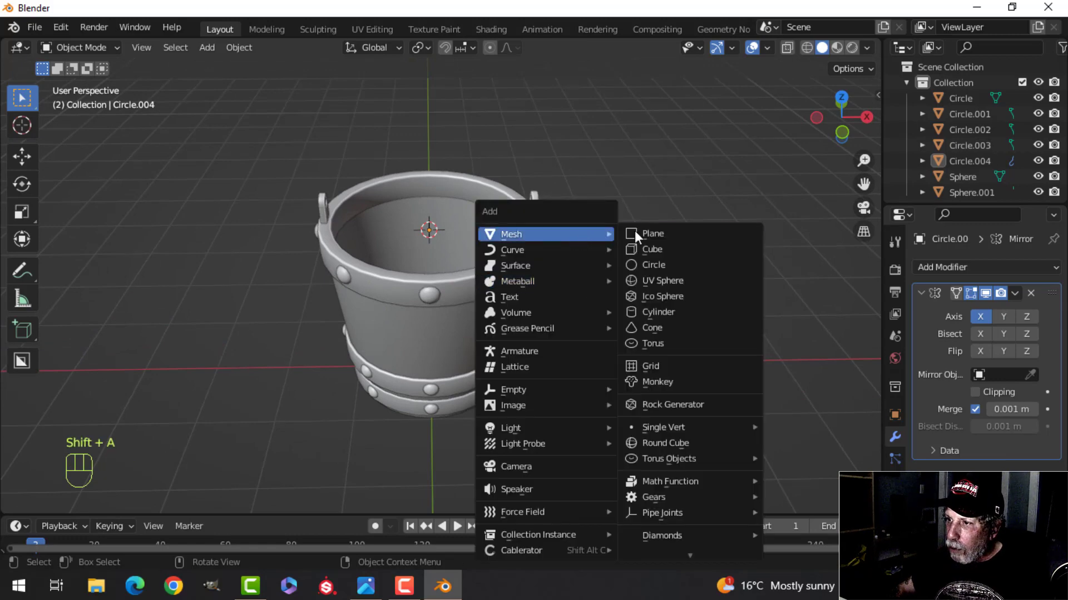
left_click(659, 262)
key("Tab")
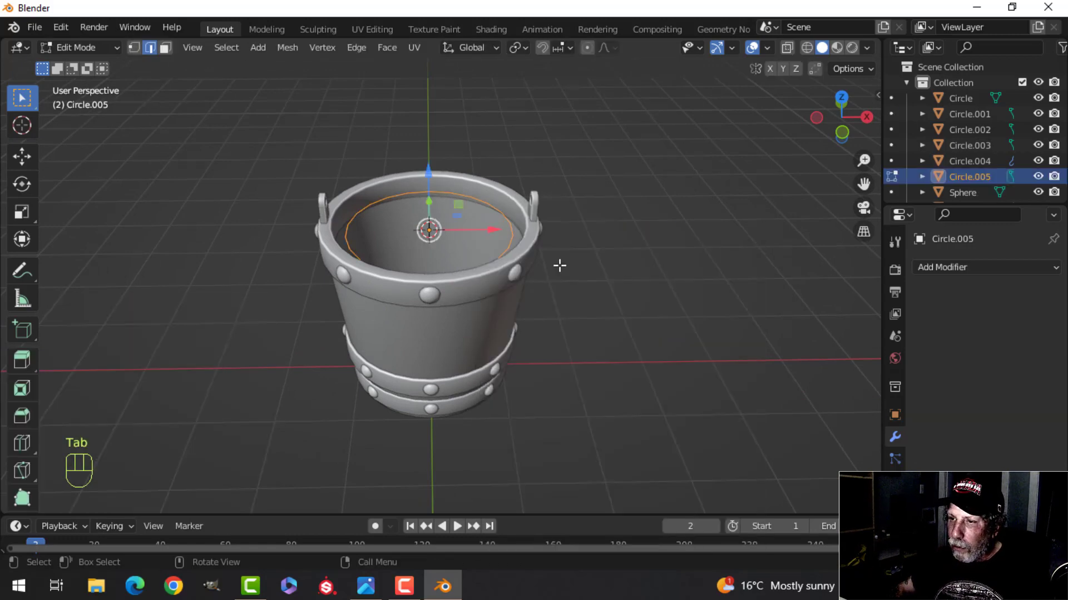
middle_click_drag(560, 264, 505, 217)
left_click_drag(434, 177, 434, 156)
Enlarge the circle beyond the rim by scaling about 1.315 and again about 1.129, and move it about -0.193 m along Y
key("s")
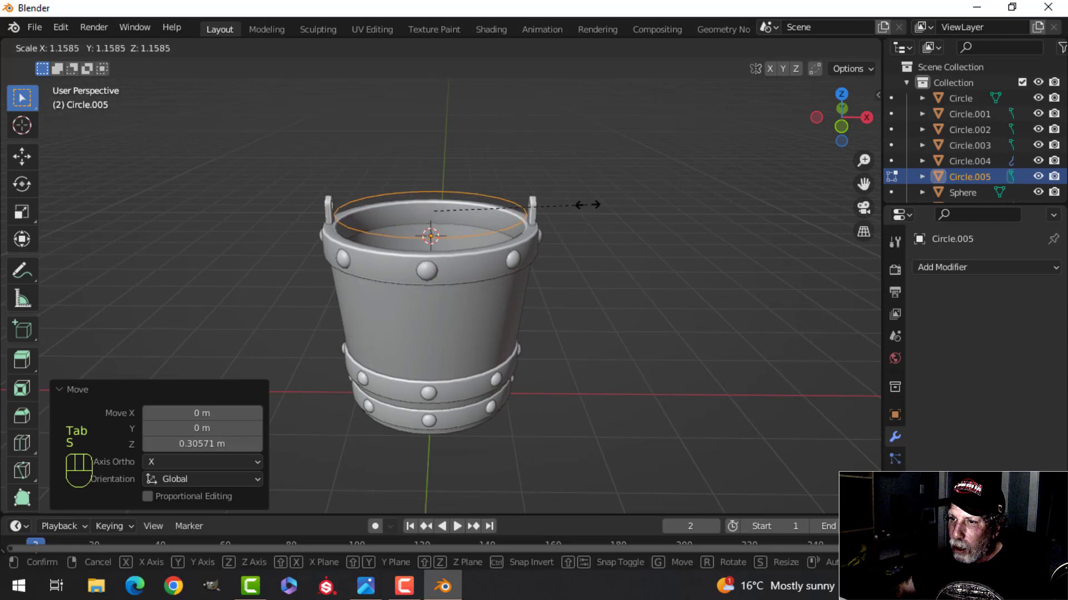
left_click(609, 205)
key("KP_7")
scroll(610, 205, "up", 2)
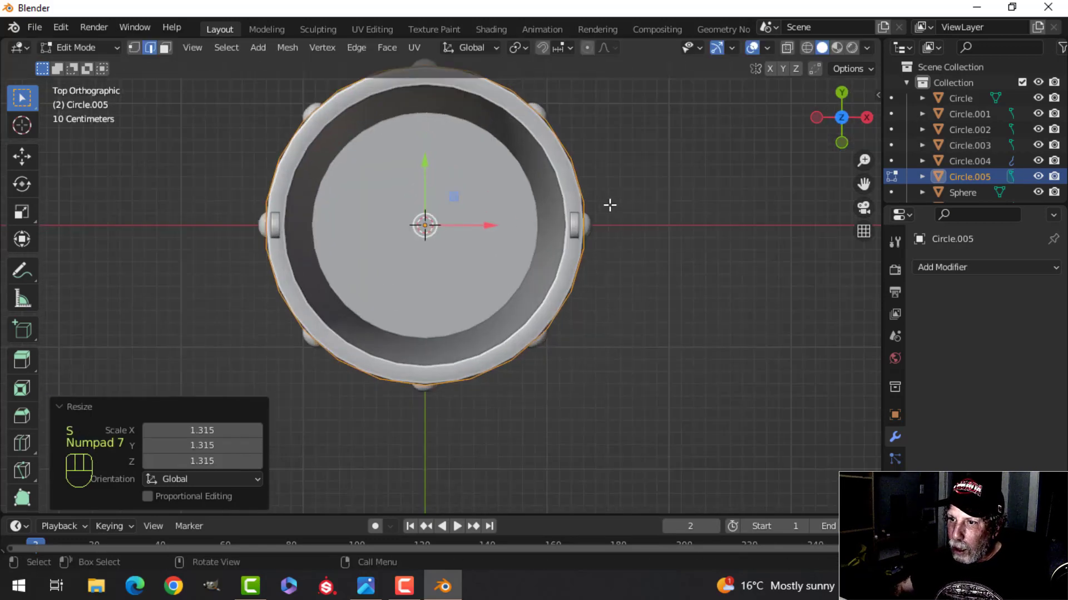
key("s")
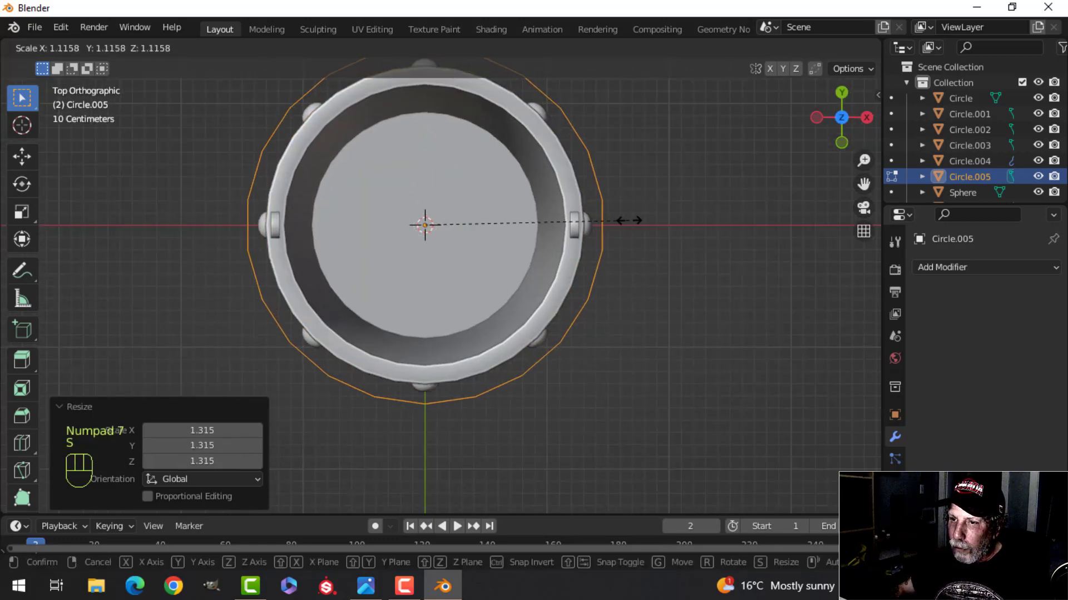
left_click(607, 256)
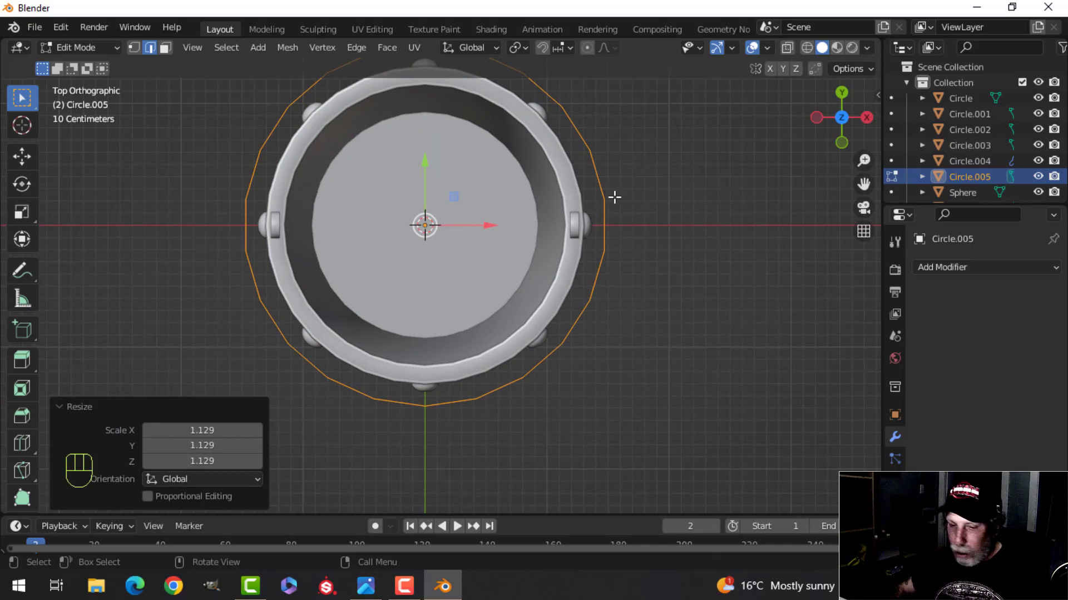
key("1")
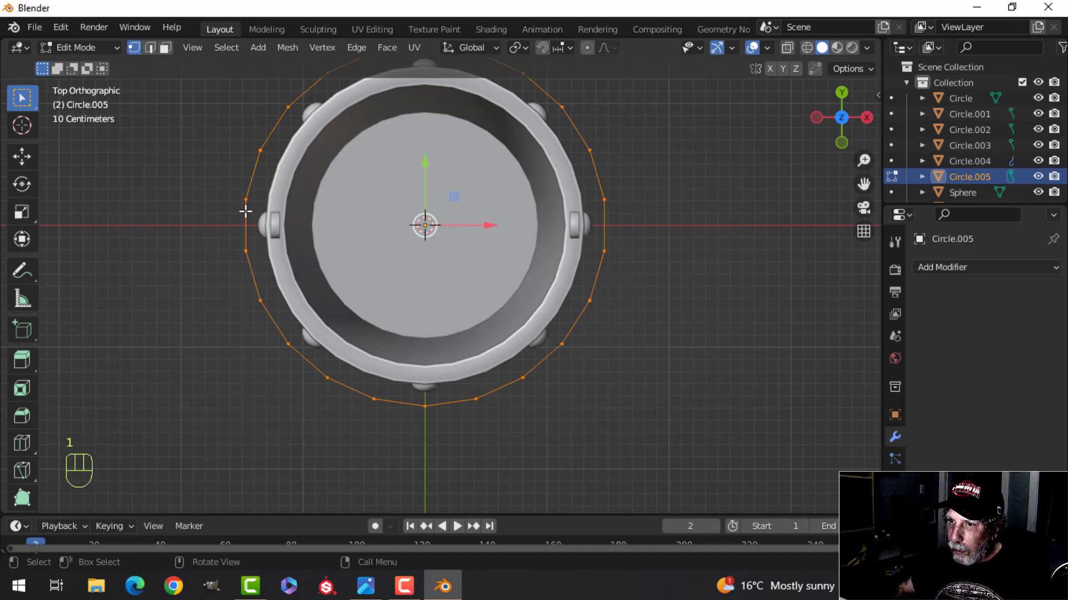
left_click_drag(427, 167, 431, 194)
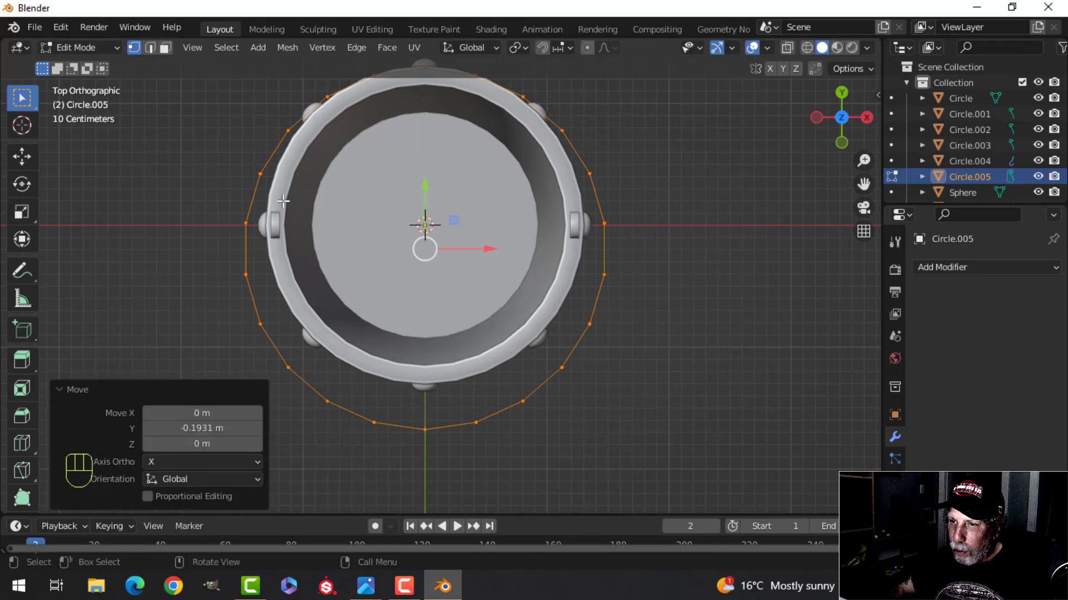
Select the circle's rear arc of vertices, from just behind one bracket around to the matching vertex behind the other
left_click(265, 169)
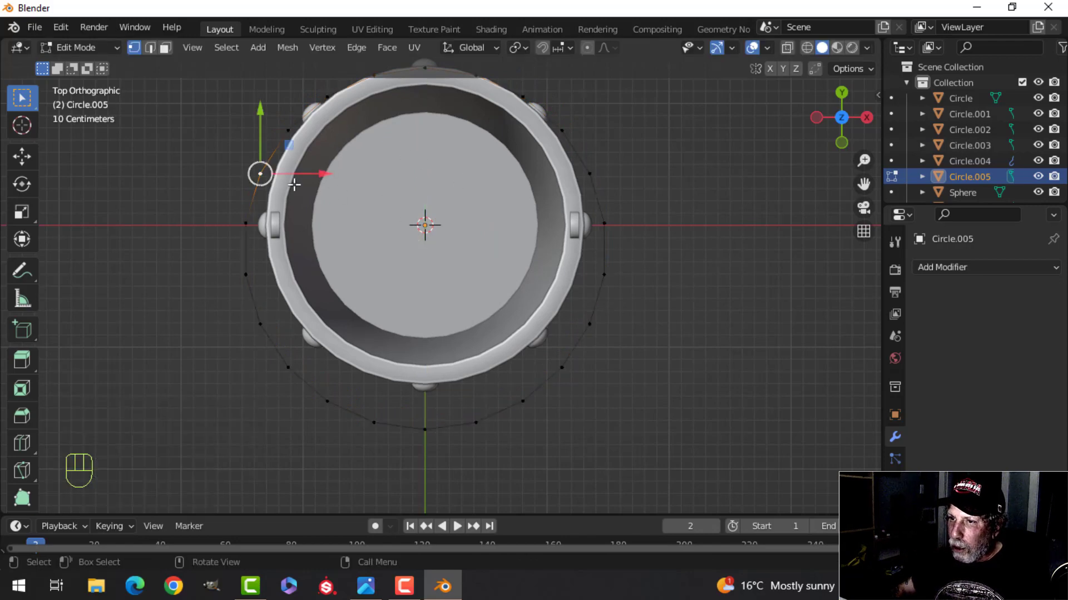
left_click(595, 174, "ctrl")
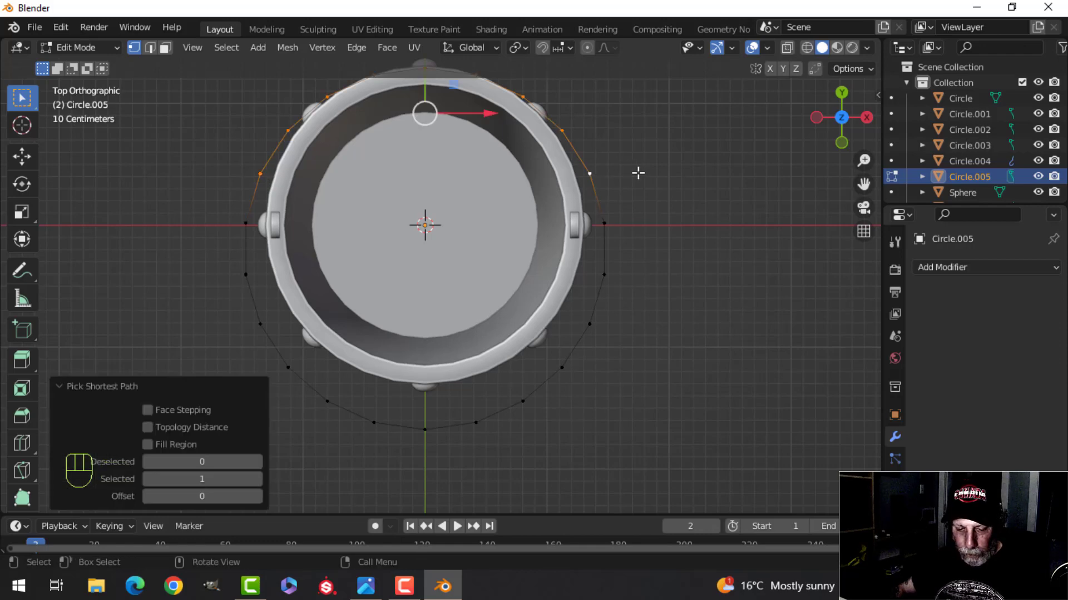
Delete the selected upper-half vertices of the circle and select everything in the remaining lower arc
key("x")
left_click(628, 142)
key("a")
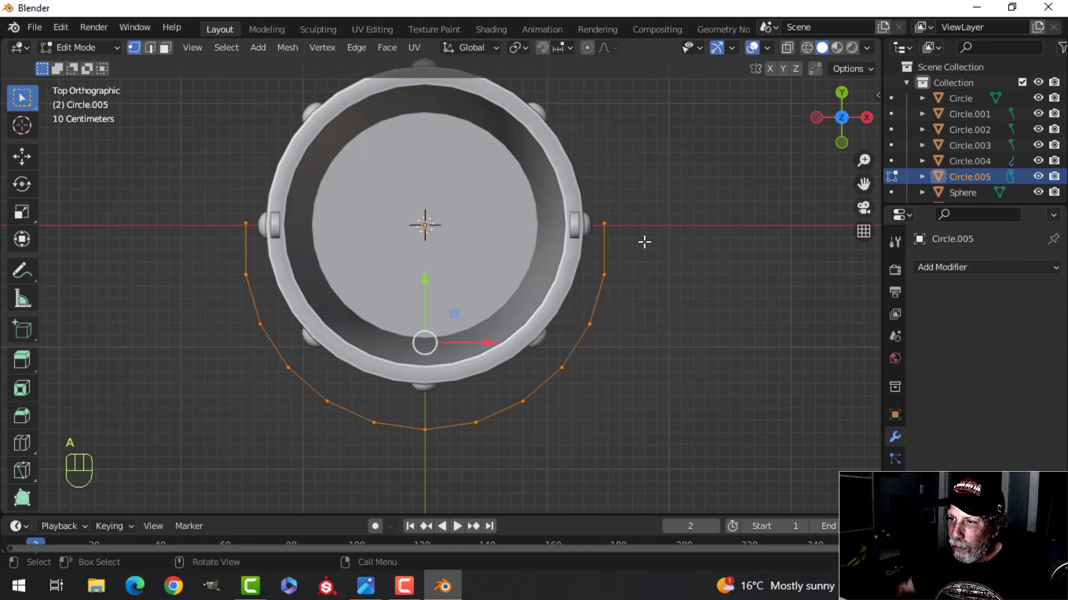
Extrude the arc's two open end vertices and scale them inward along X by 0.774, through the bucket's lugs
left_click(604, 223)
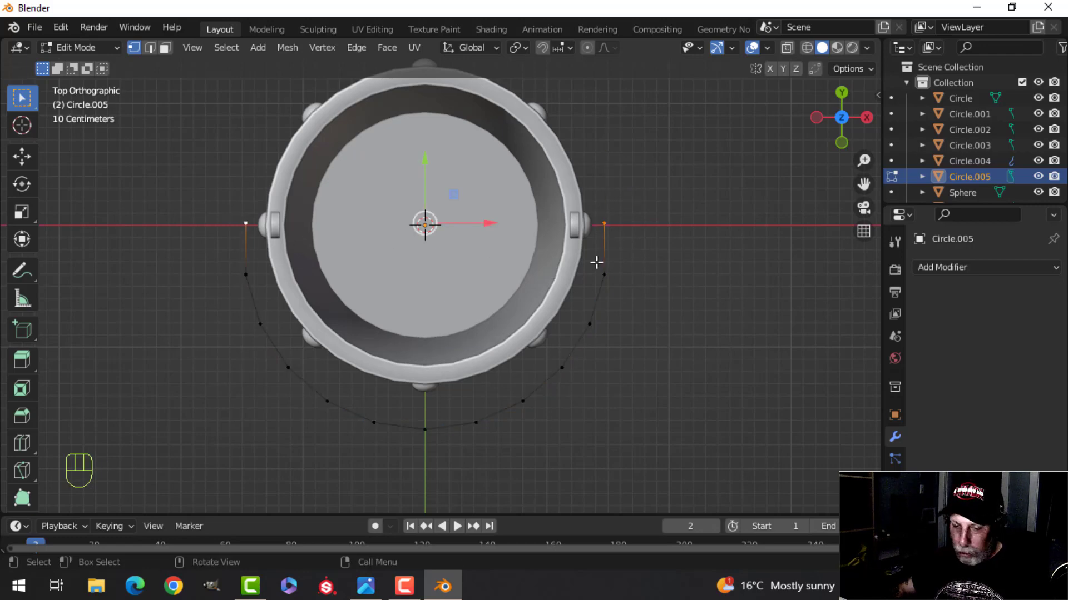
key("e")
left_click(596, 262)
key("x")
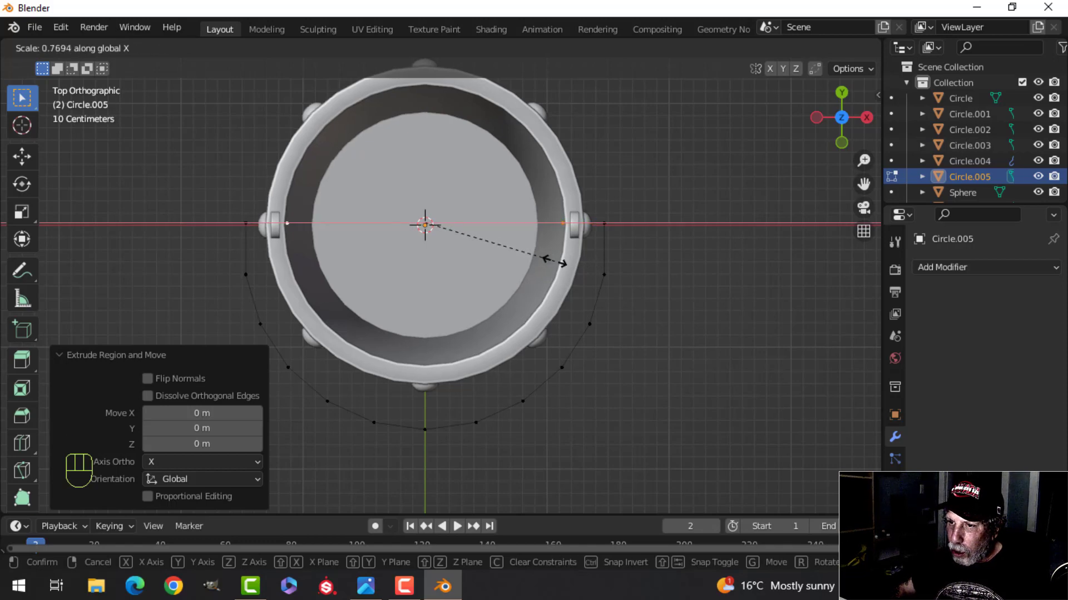
left_click(562, 261)
scroll(660, 263, "up", 2)
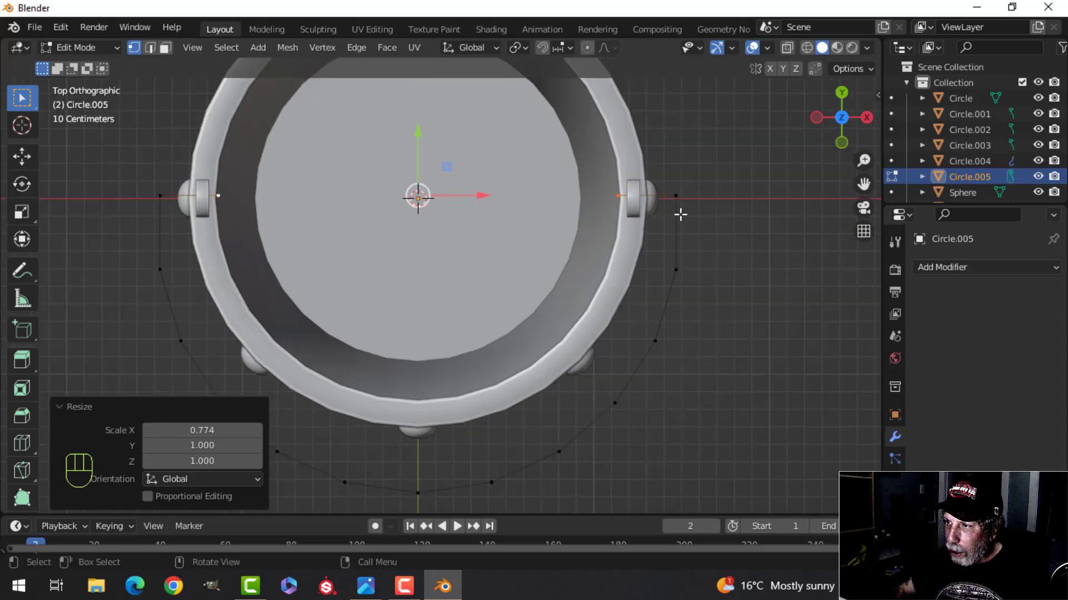
Round the arc's two outer corner vertices with a two-segment vertex bevel and return to Object Mode
left_click(676, 195)
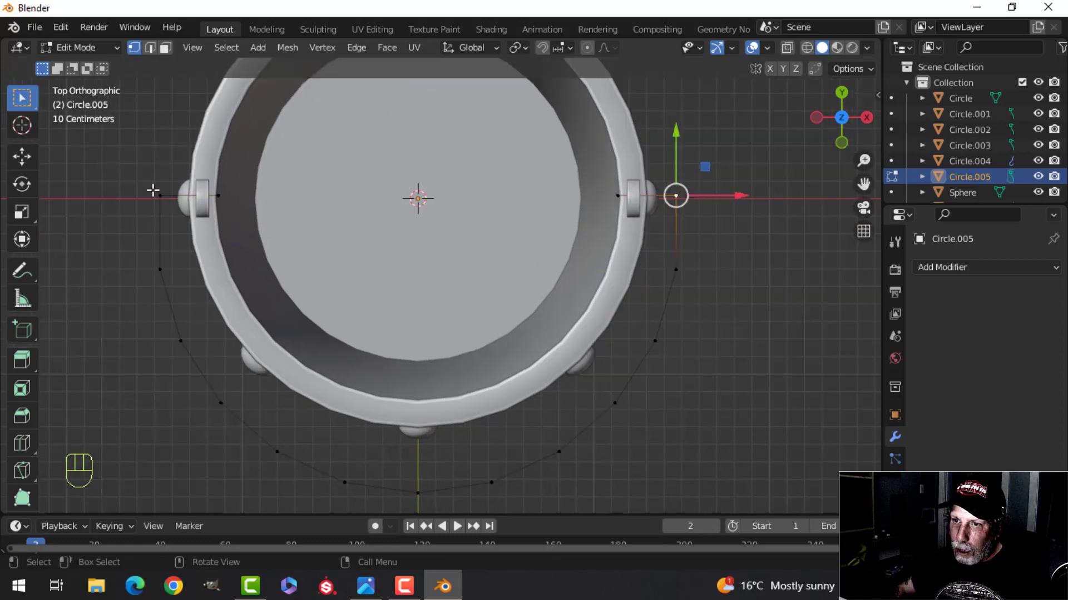
middle_click_drag(360, 234, 250, 255, "shift")
scroll(469, 253, "up", 2)
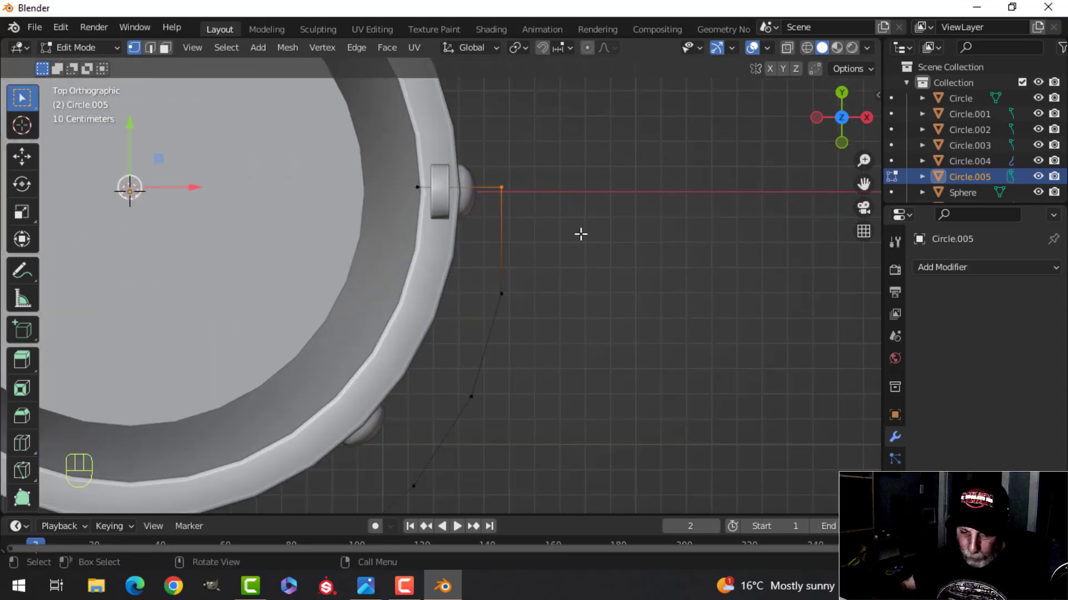
key("ctrl+shift+b")
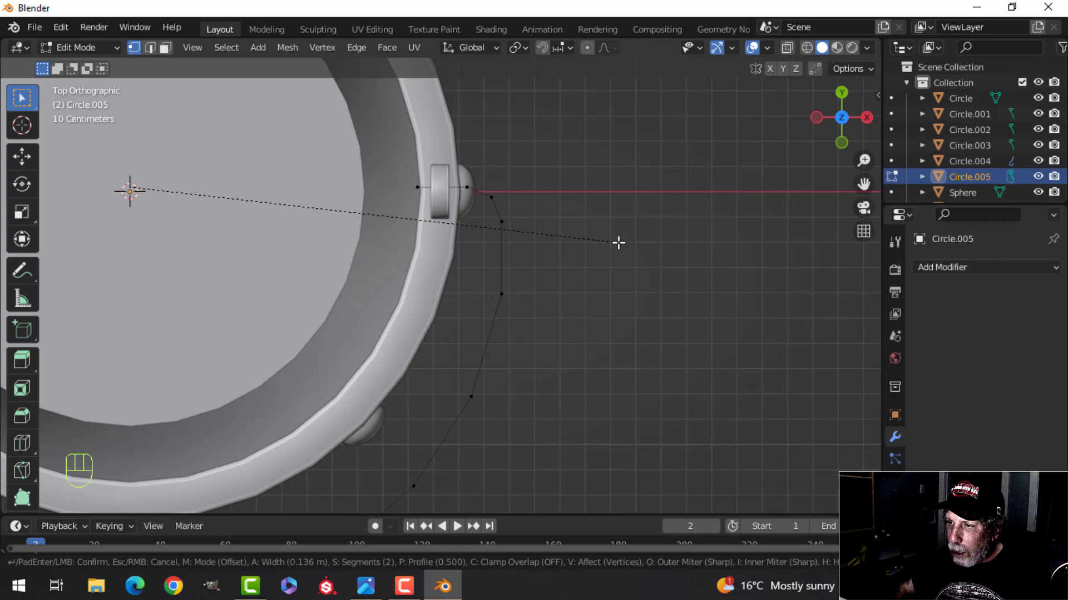
left_click(610, 238)
key("Tab")
Convert the handle outline from a mesh to a curve
middle_click_drag(584, 231, 509, 252)
right_click(509, 251)
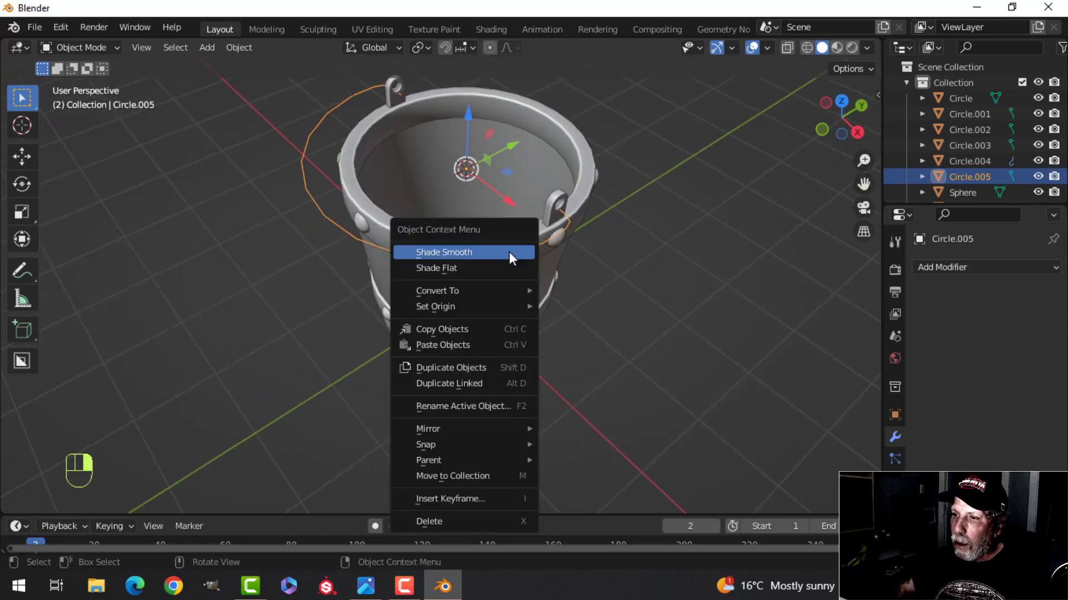
mouse_move(453, 288)
left_click(574, 287)
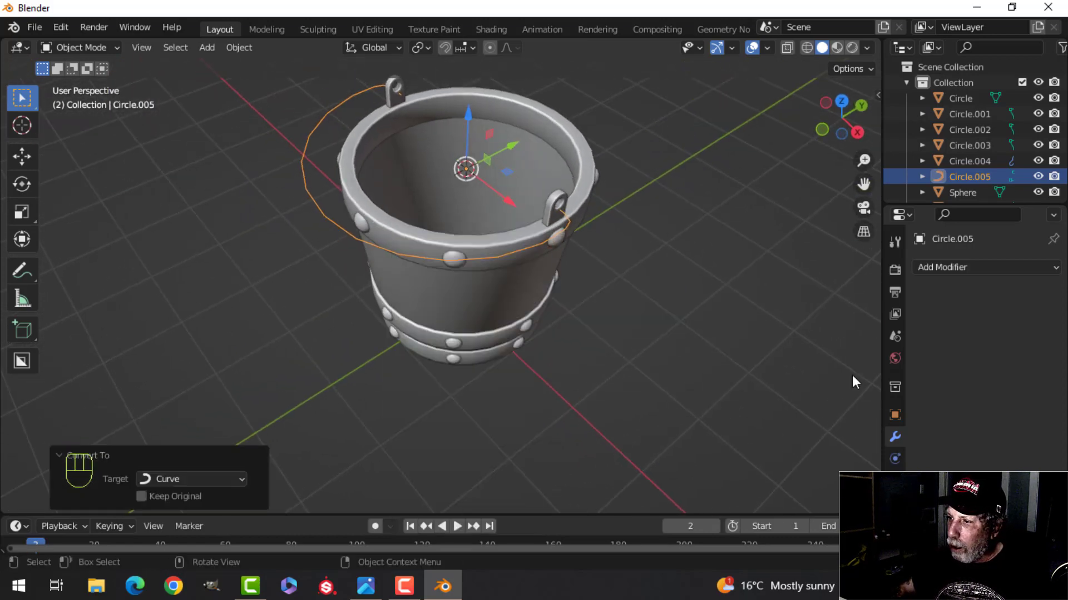
Give the handle curve a round bevel with a depth of 0.049 m
left_click(894, 503)
scroll(952, 506, "down", 5)
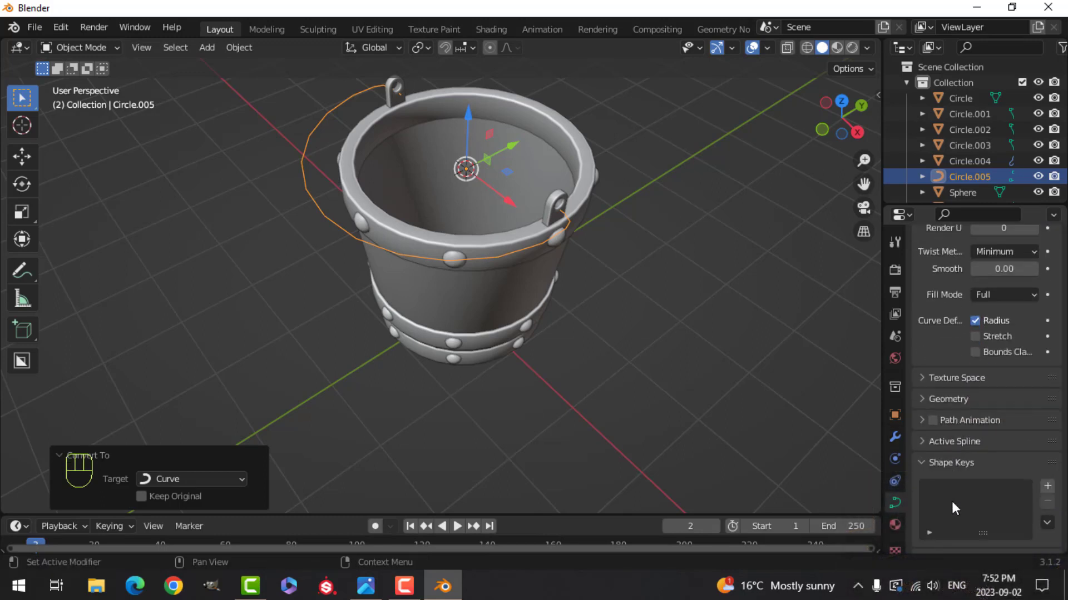
left_click(939, 399)
scroll(992, 424, "down", 6)
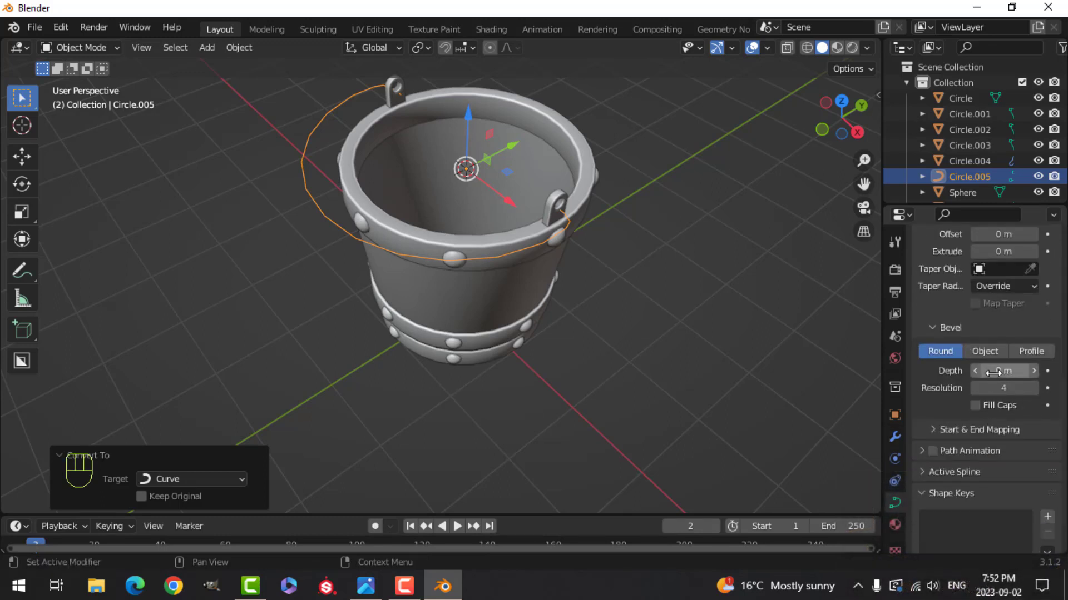
left_click_drag(993, 371, 1019, 372, "shift")
Move all of the handle's control points up about 0.09 m in the right view, lining its ends up with the lug holes
middle_click_drag(693, 314, 564, 289)
scroll(616, 307, "up", 3)
key("Tab")
key("a")
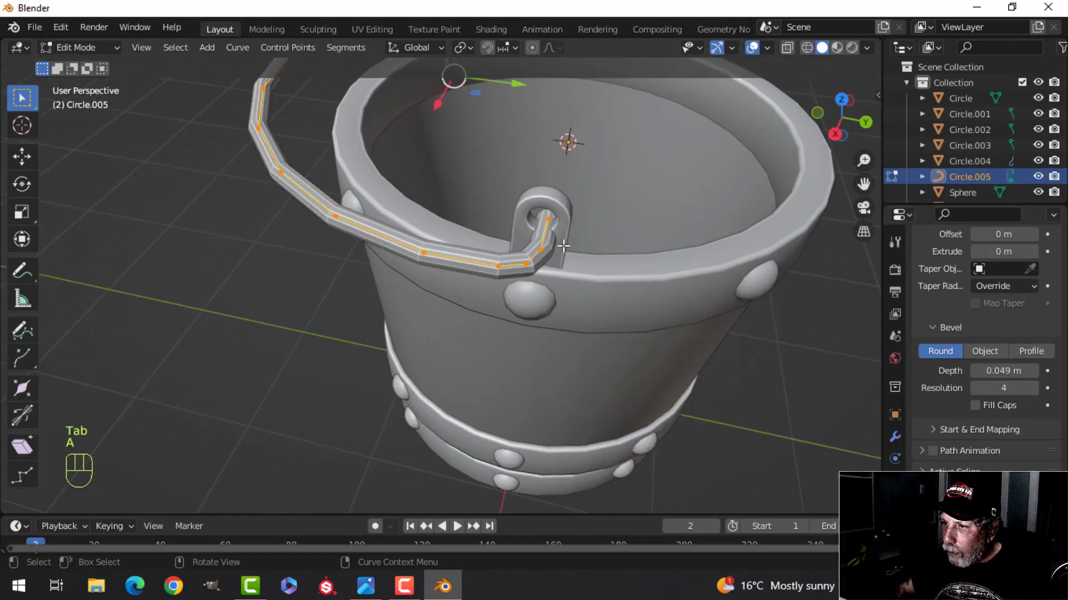
middle_click_drag(562, 245, 525, 358, "shift")
key("KP_3")
scroll(545, 272, "up", 3)
key("g")
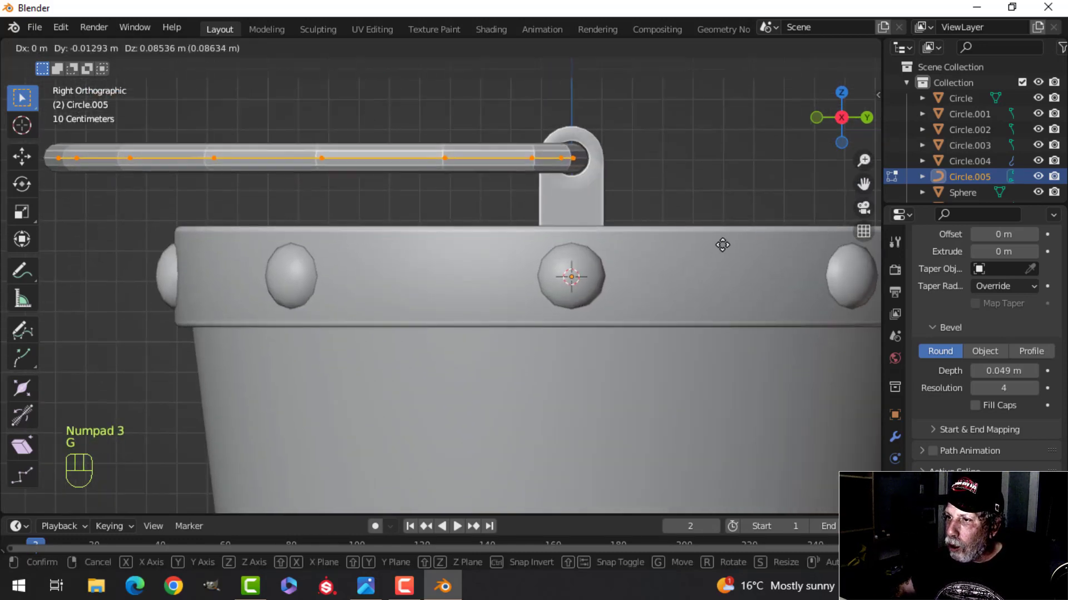
left_click(722, 243)
Reduce the handle's bevel depth to 0.041 m and nudge its points vertically within the lug holes
left_click_drag(1016, 374, 996, 374)
scroll(476, 239, "down", 2)
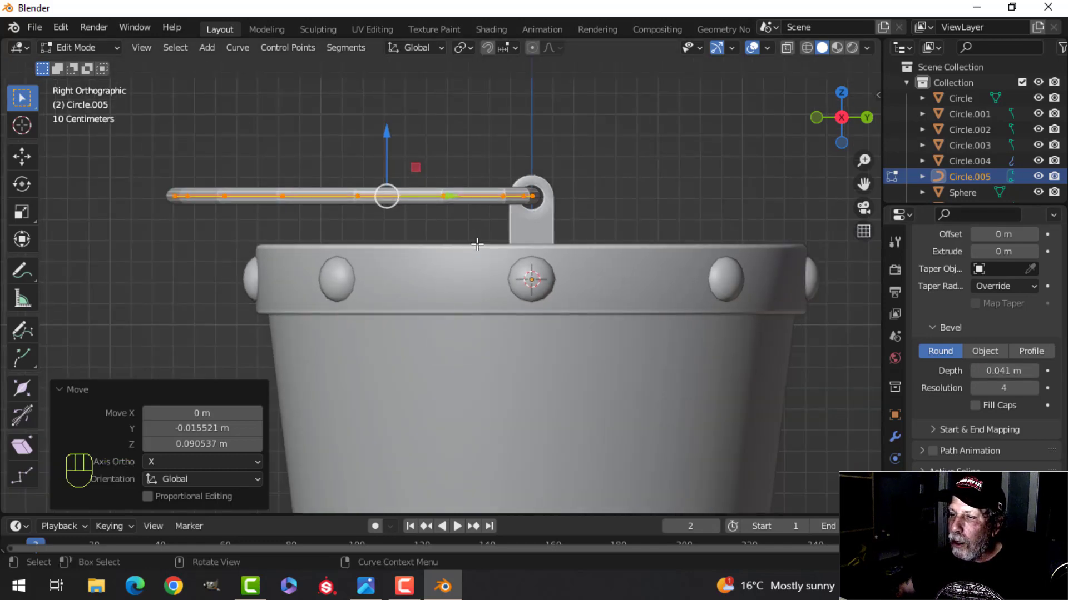
left_click_drag(387, 132, 389, 134)
Add a level 2 subdivision to the handle in Object Mode, shade it smooth and clear the selection
key("Tab")
key("alt+a")
middle_click_drag(473, 211, 506, 249)
left_click(505, 248)
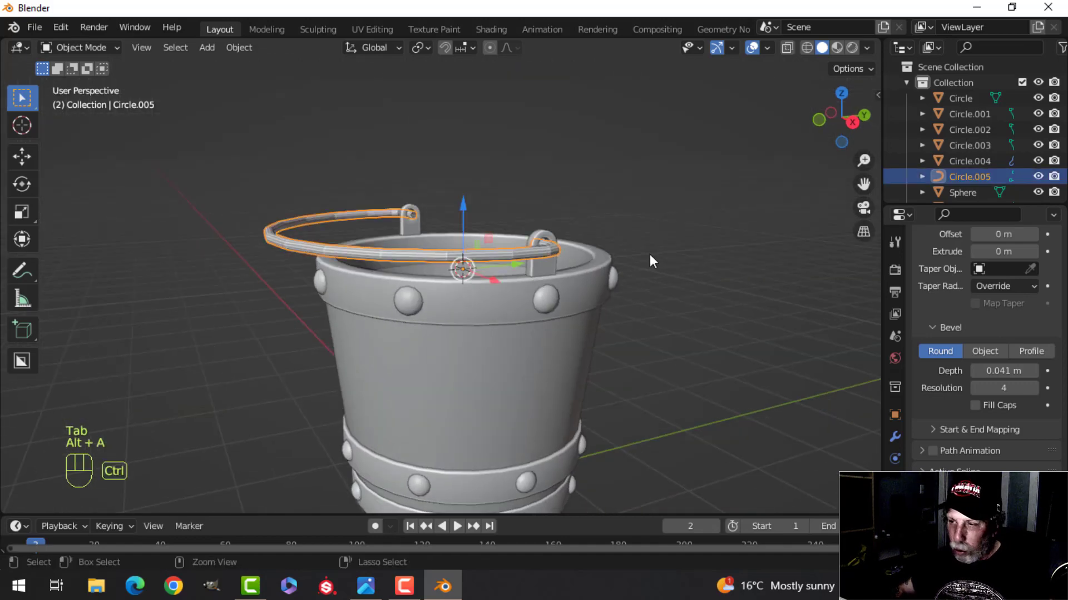
key("ctrl+2")
right_click(541, 250)
left_click(499, 211)
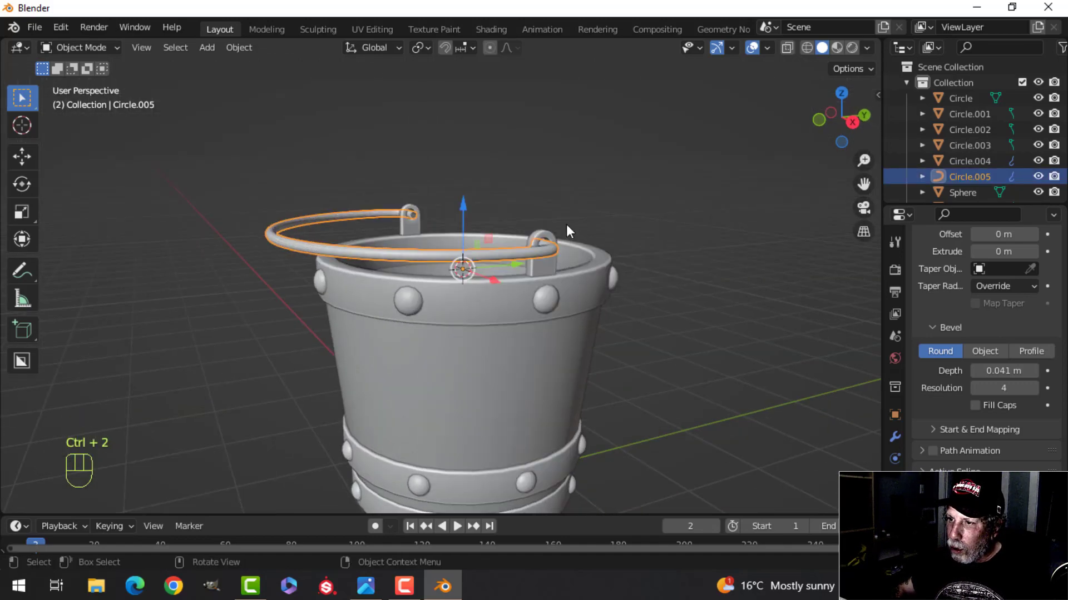
key("alt+a")
middle_click_drag(561, 223, 516, 262)
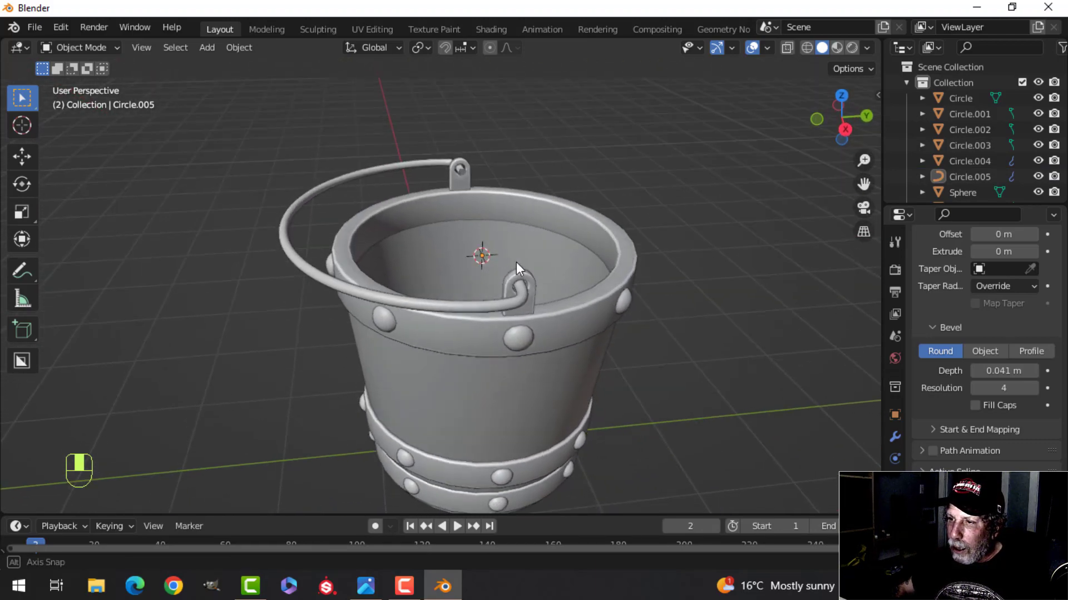
Select the handle curve's two end points and snap the 3D cursor to the midpoint between them
scroll(516, 262, "up", 8)
middle_click_drag(508, 222, 300, 221)
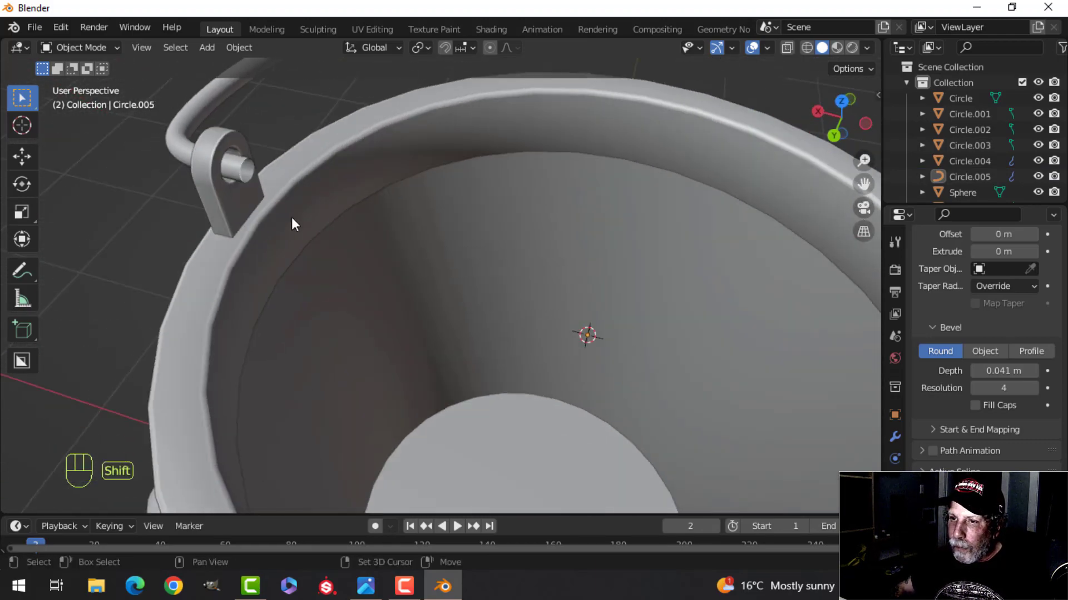
left_click(249, 174)
key("Tab")
scroll(371, 219, "down", 1)
scroll(370, 219, "down", 2)
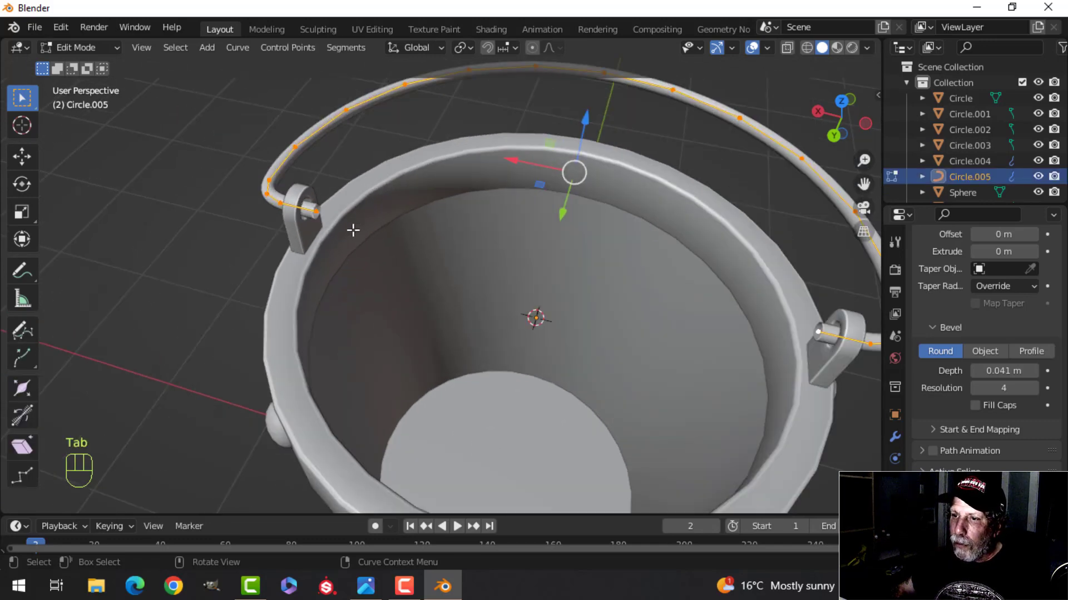
left_click(374, 214)
left_click(816, 327, "shift")
middle_click_drag(750, 325, 834, 295)
middle_click_drag(669, 294, 623, 295, "shift")
middle_click_drag(623, 303, 682, 288)
middle_click_drag(587, 260, 604, 265, "shift")
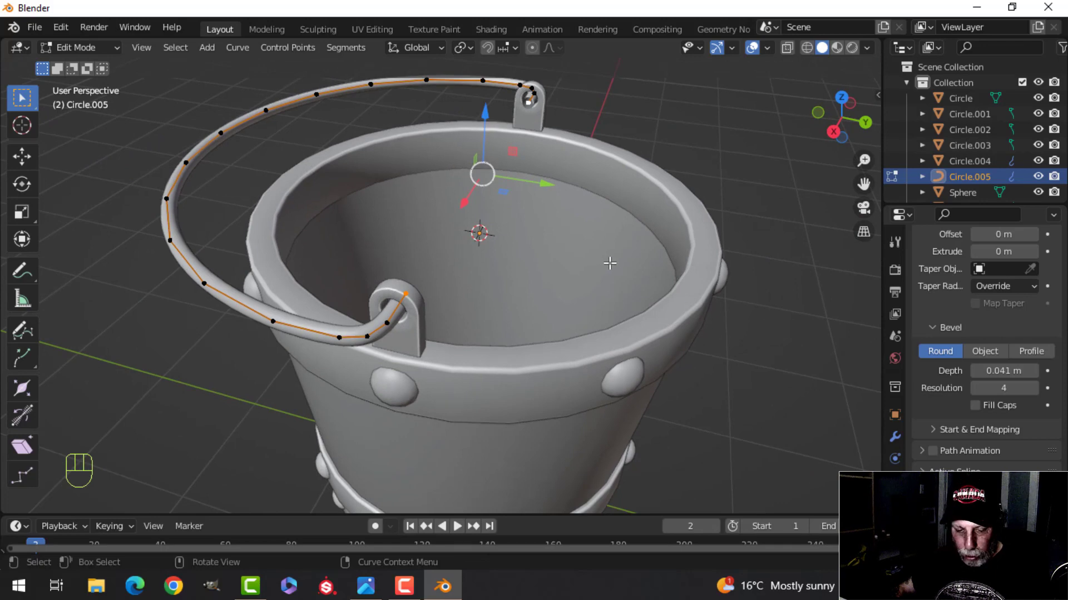
key("shift+s")
left_click(614, 351)
Set the transform pivot to the 3D Cursor and select all the handle's control points in the right view
key("Tab")
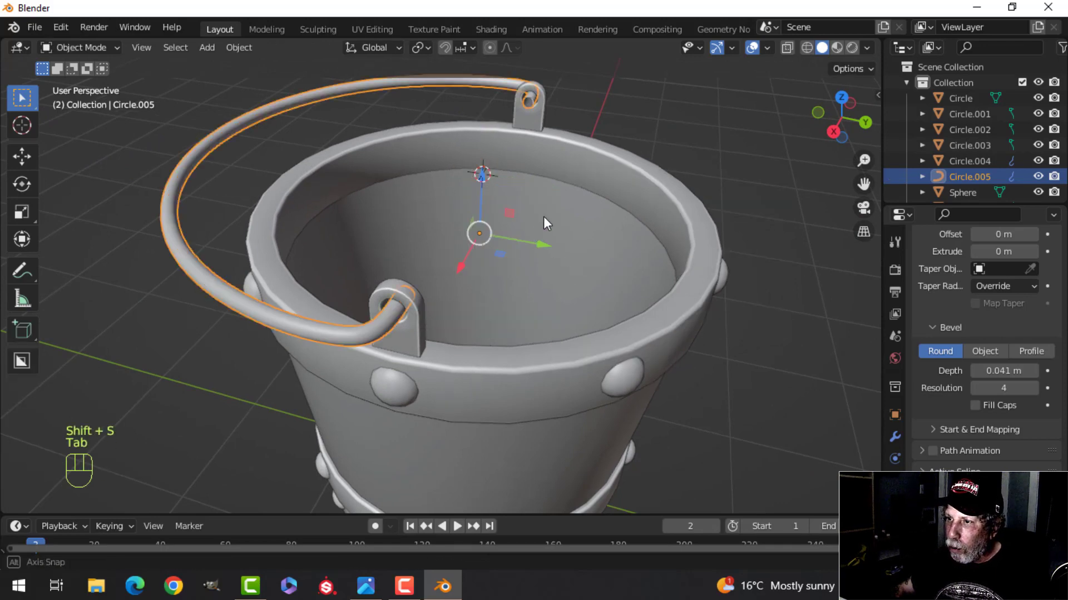
middle_click_drag(544, 218, 564, 189)
left_click(421, 47)
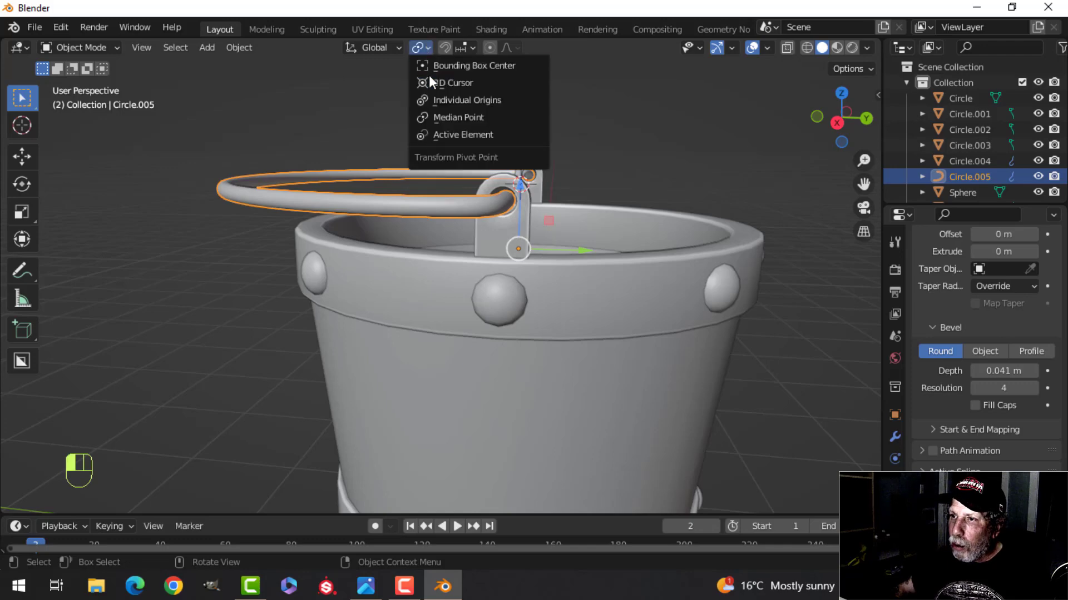
left_click(451, 82)
key("KP_3")
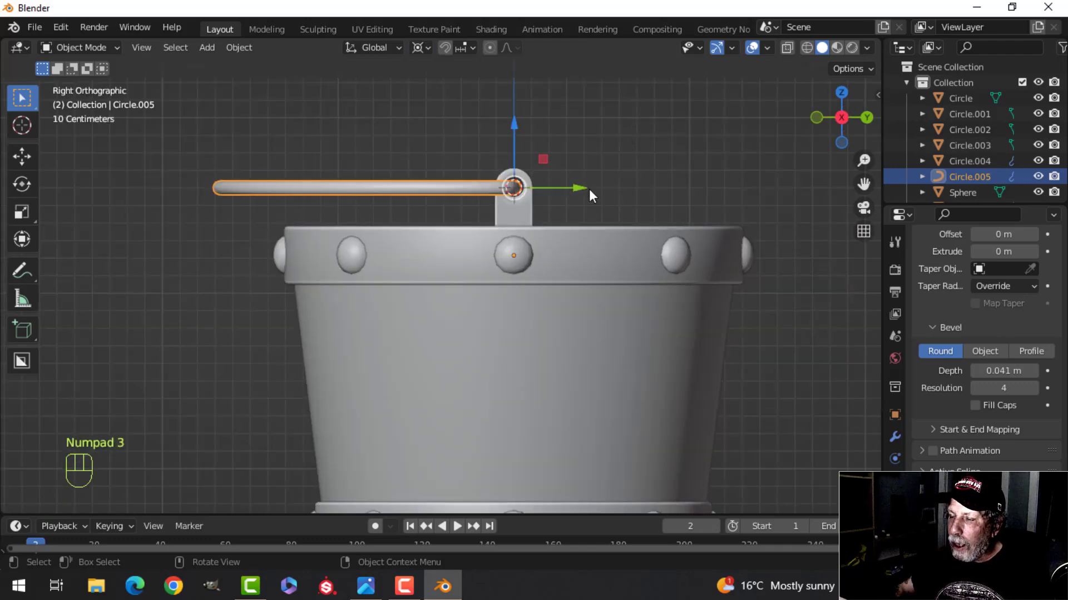
key("Tab")
key("a")
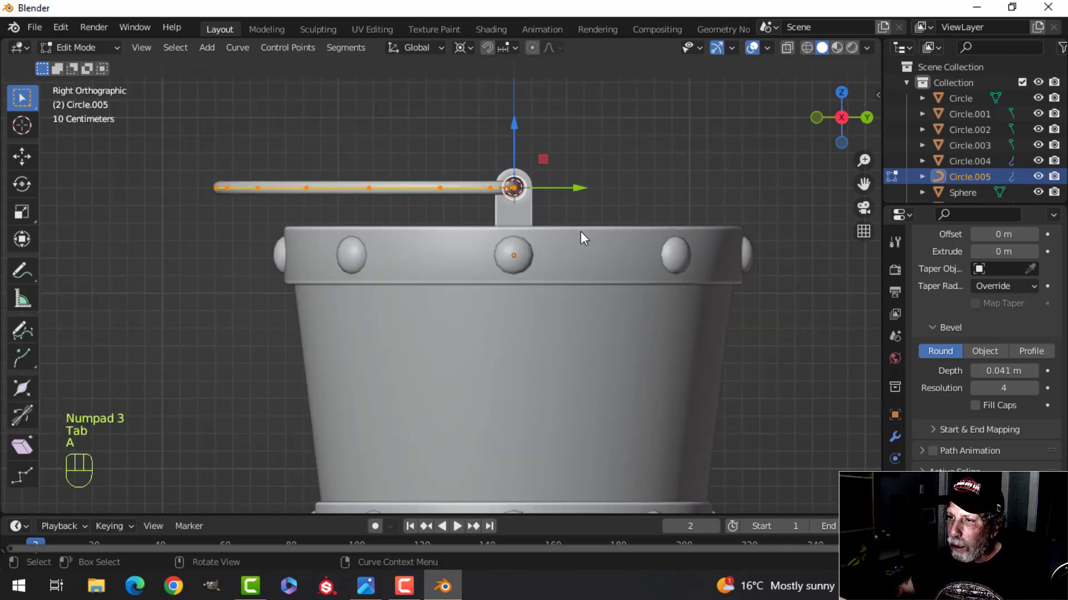
Try rotating the handle about -43.4° around its hinge line against the bucket's side, and undo the rotation
scroll(656, 303, "down", 3)
key("r")
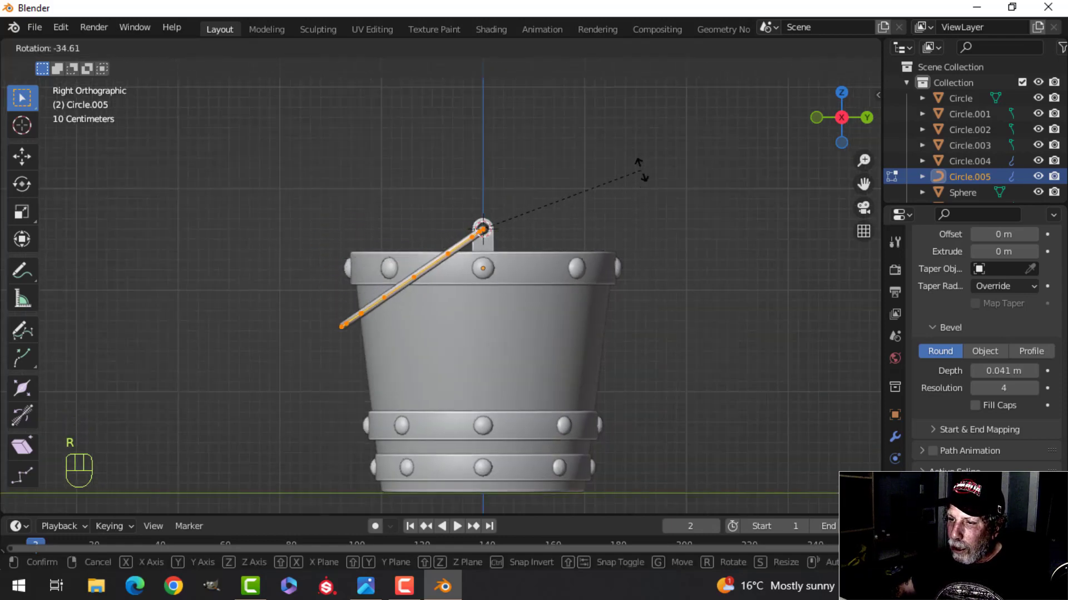
left_click(637, 144)
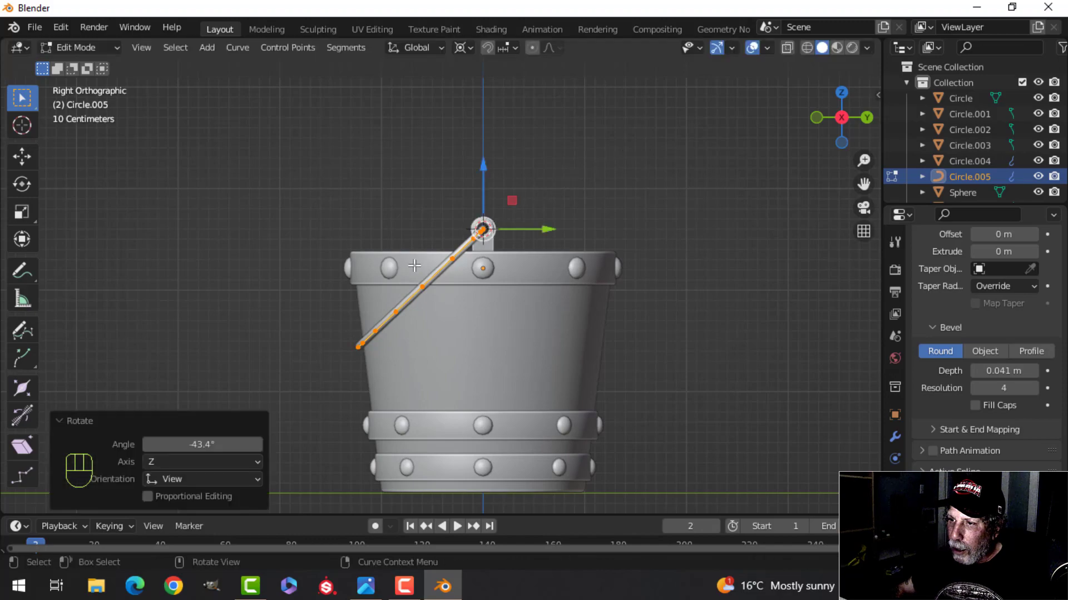
middle_click_drag(636, 143, 536, 321)
scroll(596, 312, "down", 2)
key("ctrl+z")
Scale the handle's control points along Y by about 1.074 to lengthen the handle
middle_click_drag(622, 312, 649, 331)
scroll(517, 318, "up", 2)
scroll(530, 346, "up", 1)
key("s")
key("y")
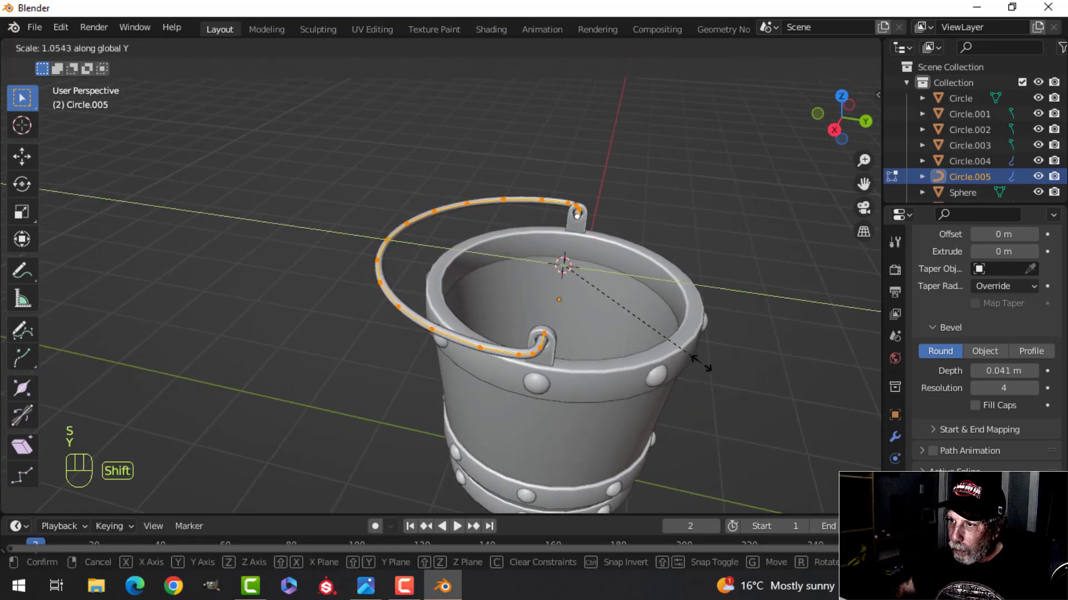
left_click(717, 373)
middle_click_drag(717, 374, 659, 317)
Rotate the handle about 90° in the right view so it stands upright, and inspect it in Object Mode
key("KP_3")
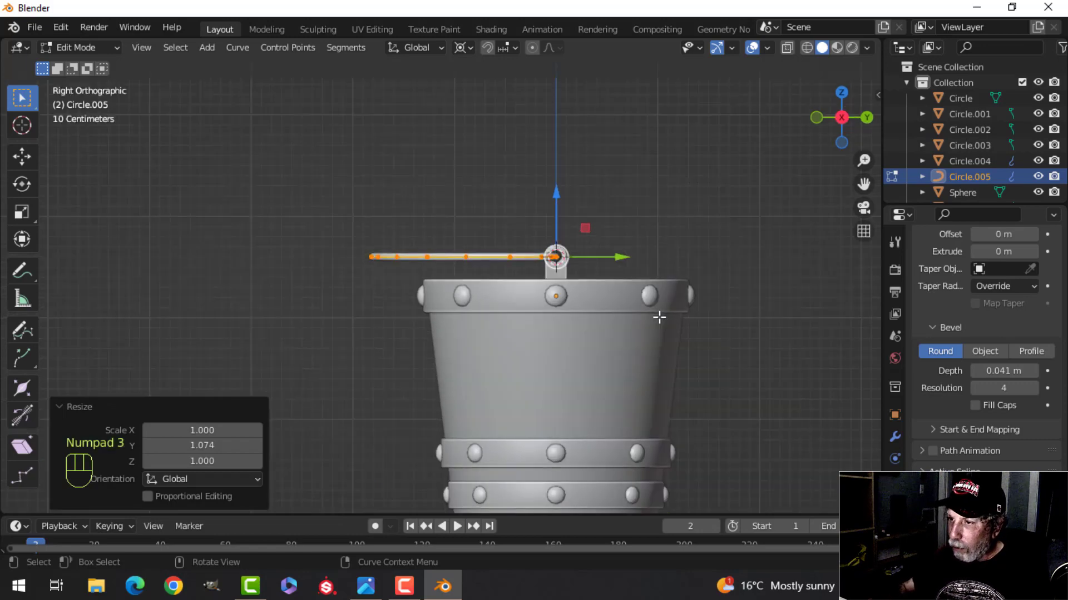
key("r")
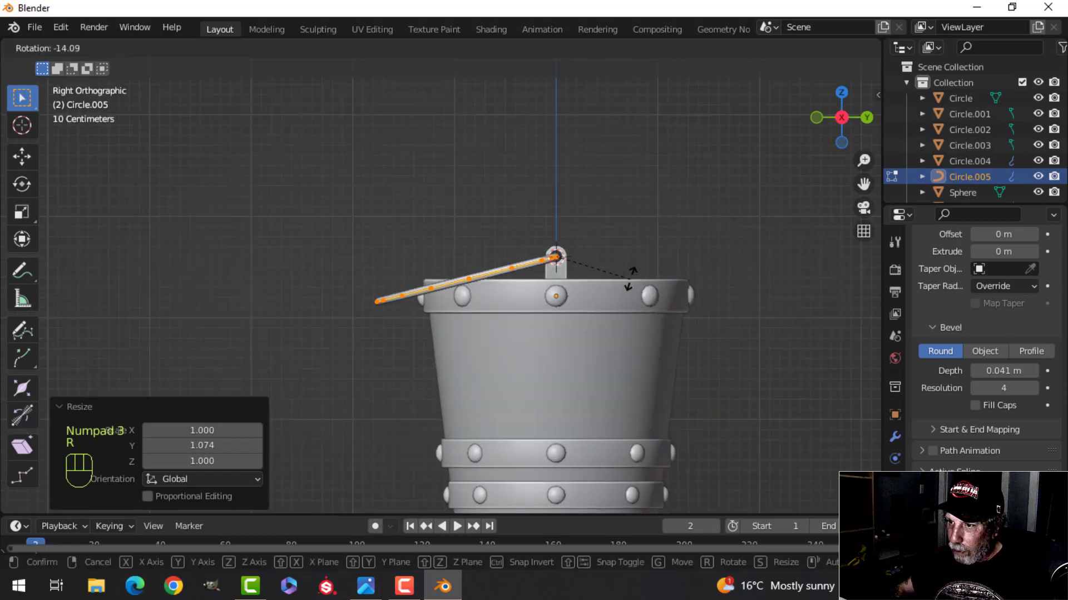
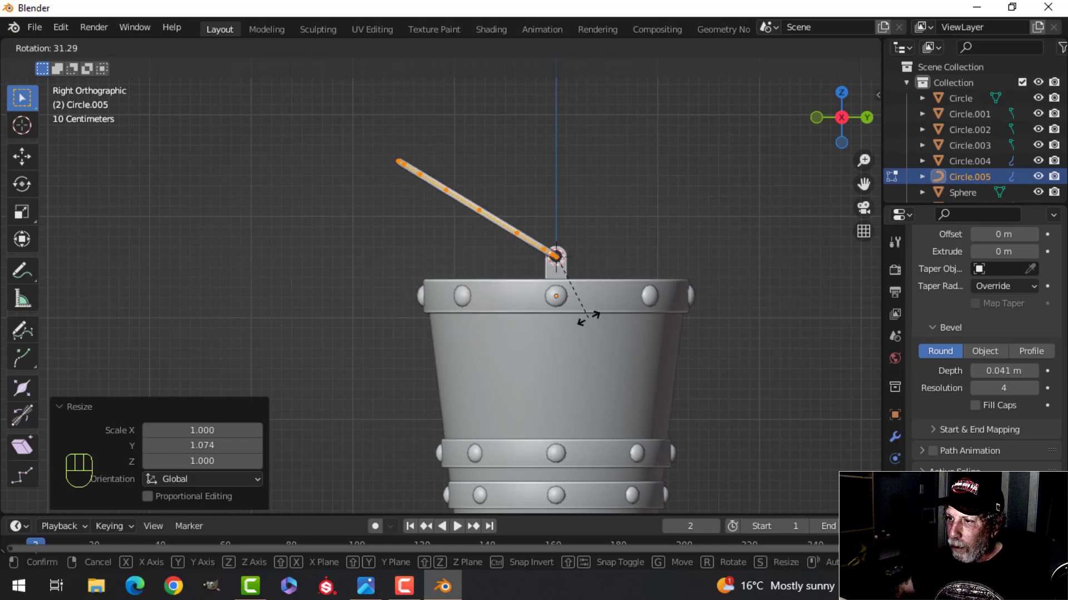
left_click(521, 313)
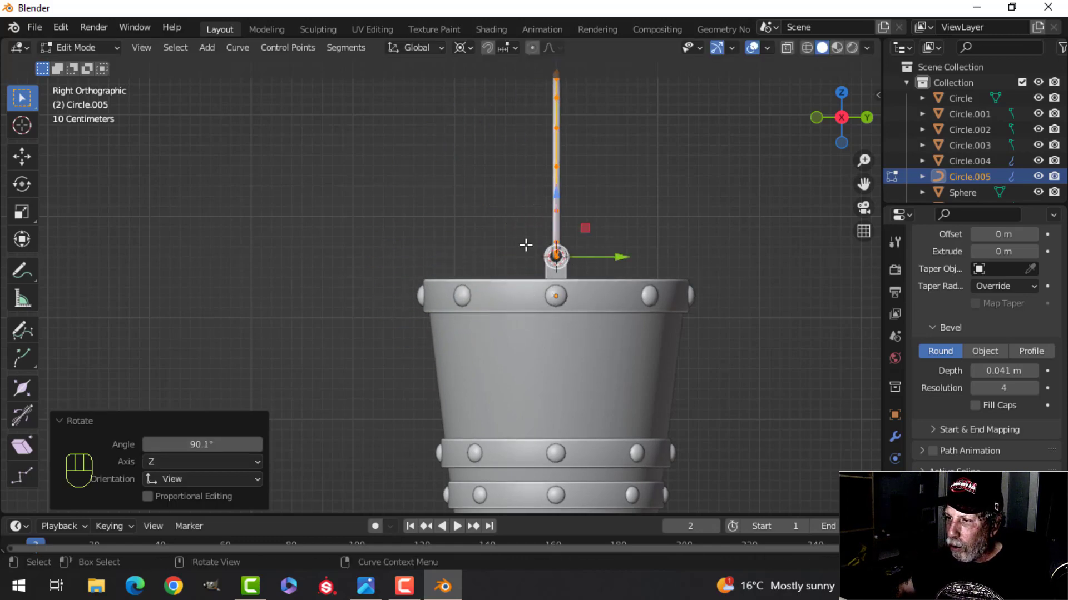
middle_click_drag(527, 243, 577, 275)
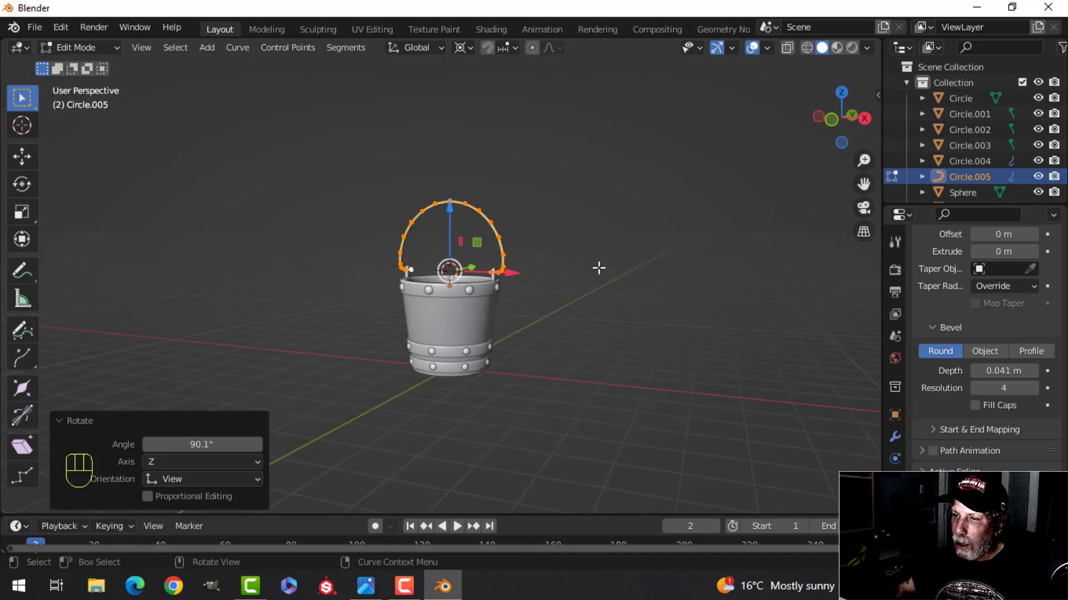
key("Tab")
scroll(614, 263, "up", 2)
key("alt+a")
middle_click_drag(615, 264, 562, 314)
middle_click_drag(562, 314, 489, 298)
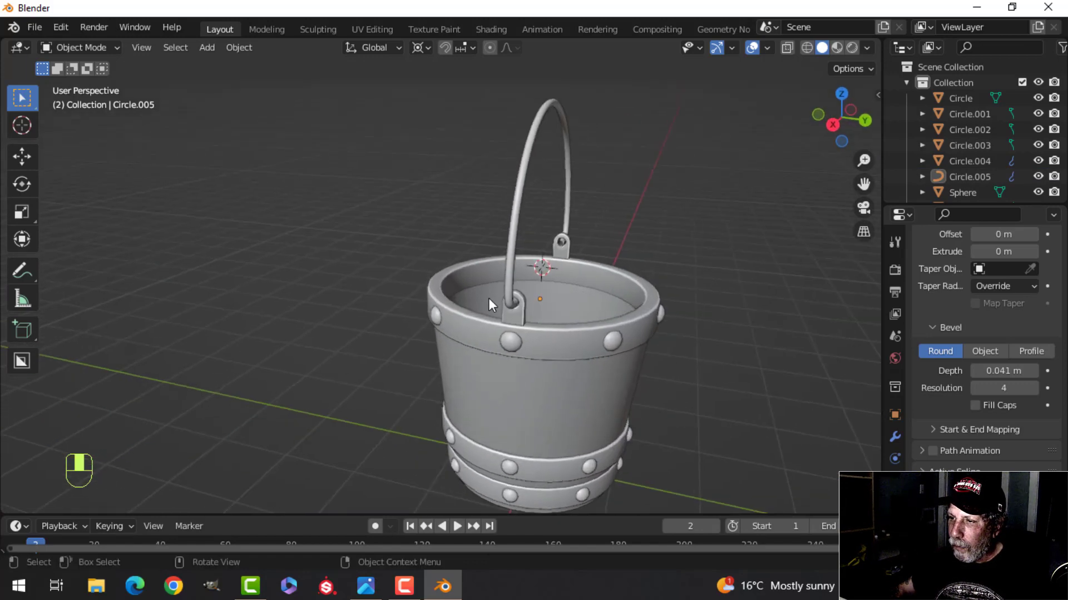
Undo the upright rotation of the handle
key("ctrl+z")
key("ctrl+z")
key("ctrl+z")
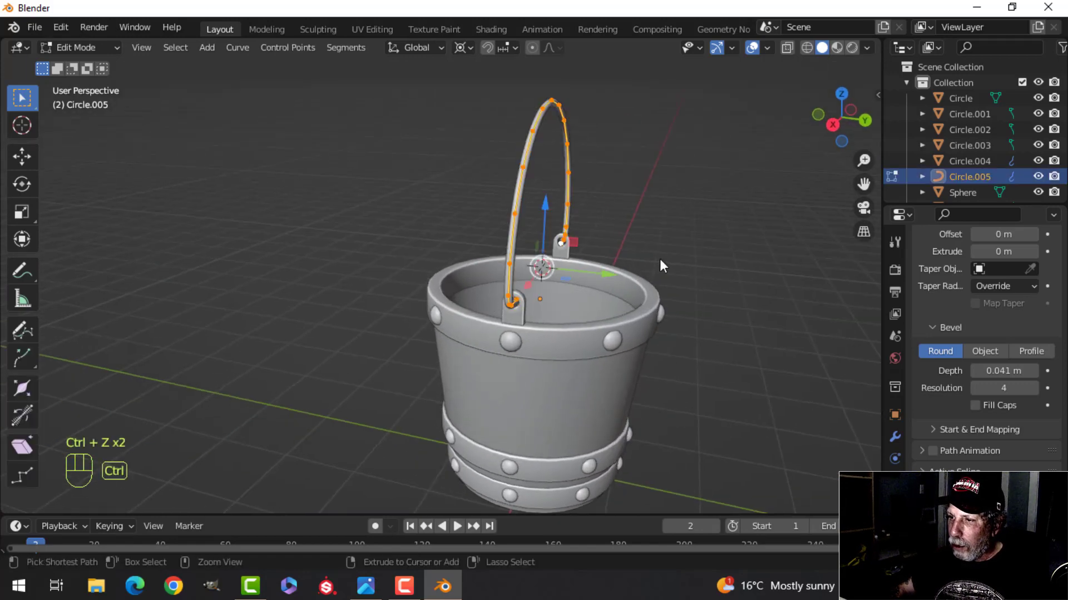
Deselect the handle's control points and return to Object Mode
middle_click_drag(660, 259, 564, 292)
key("alt+a")
key("Tab")
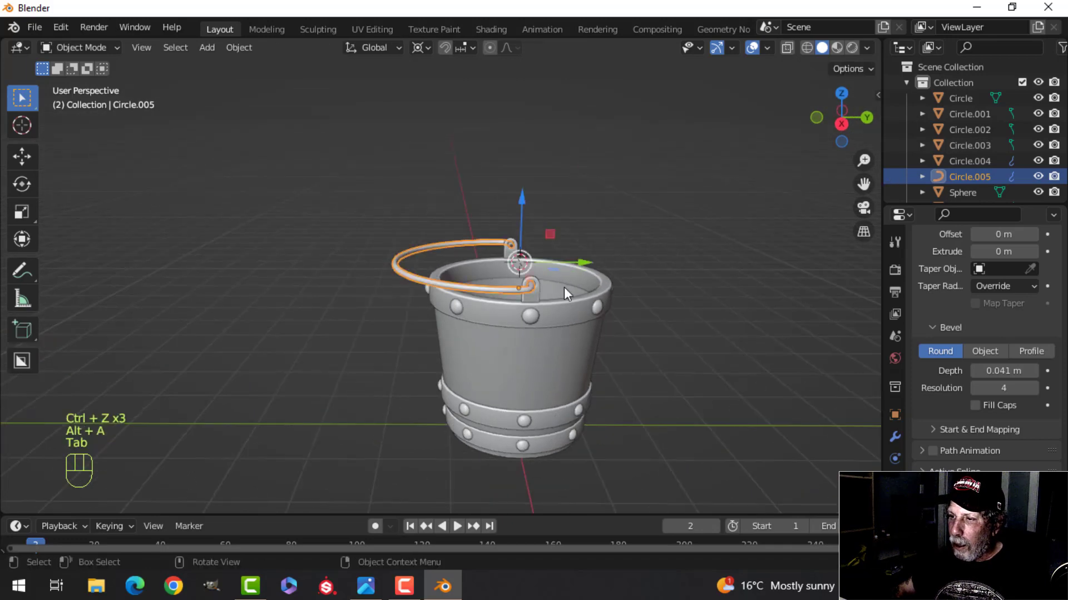
Rotate the whole handle about -49.4° in the right view so it hangs against the bucket's side, and return to Object Mode
key("KP_3")
key("Tab")
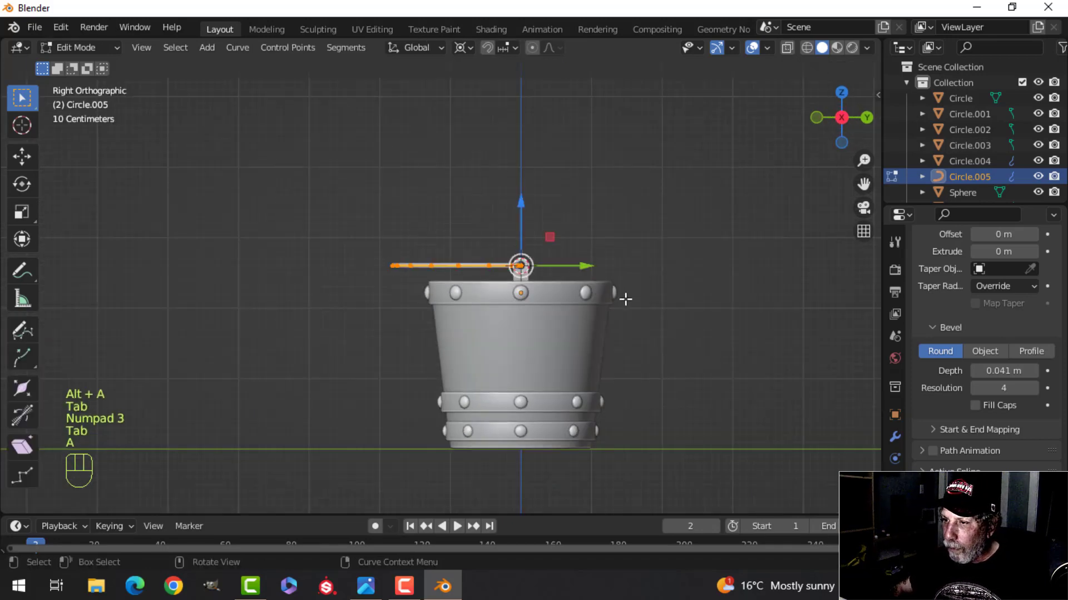
key("a")
scroll(681, 252, "up", 3)
key("r")
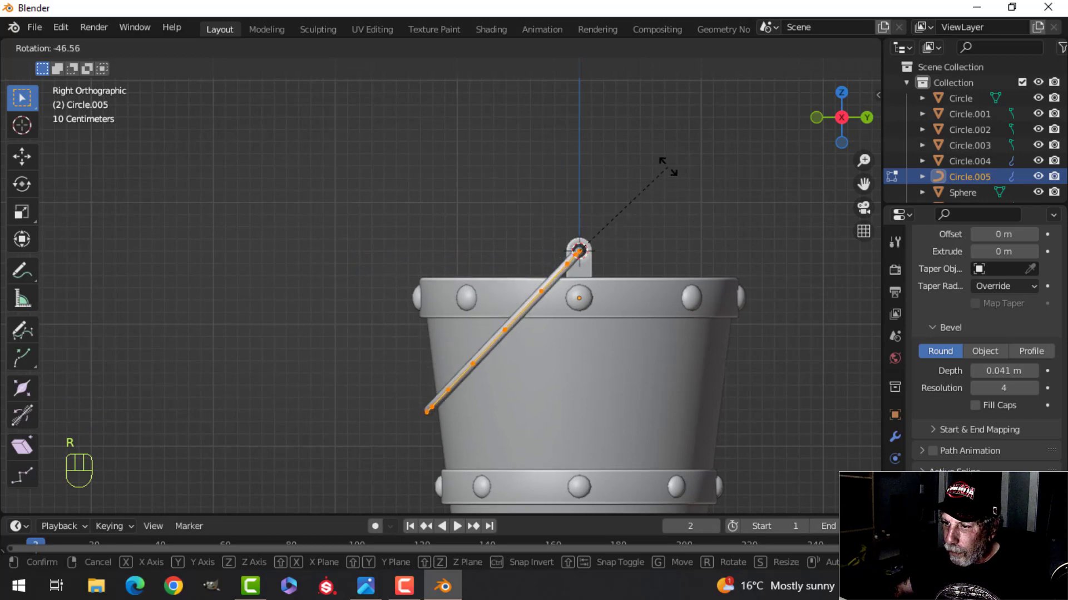
left_click(664, 160)
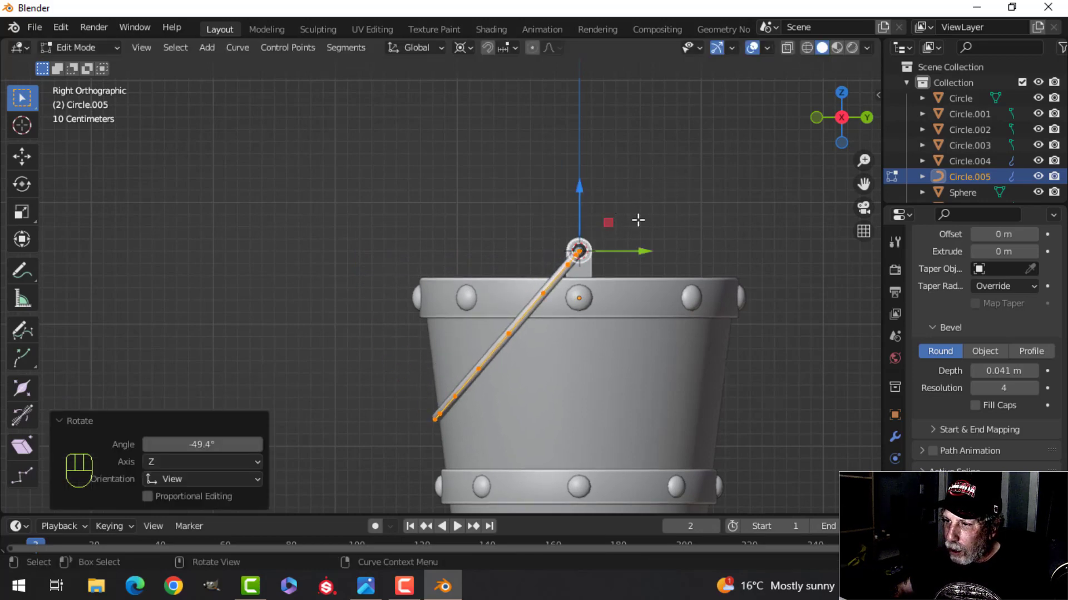
key("Tab")
scroll(551, 295, "down", 4)
key("alt+a")
Examine the lowered handle around the bucket, checking its clearance from the rim and its fit in the lugs
middle_click_drag(550, 295, 636, 372)
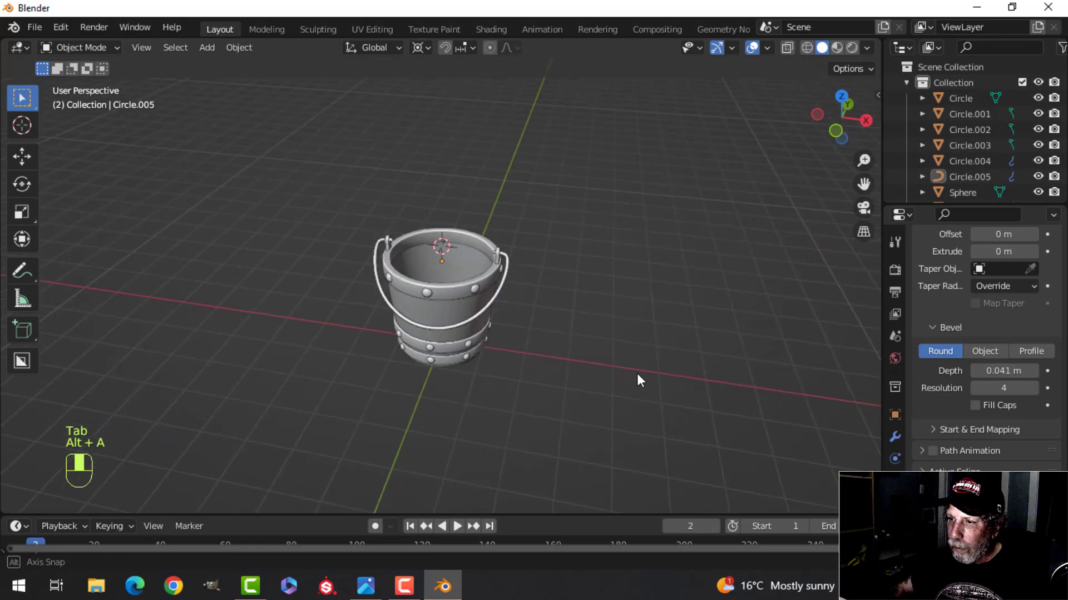
scroll(585, 301, "up", 4)
middle_click_drag(585, 301, 520, 362, "shift")
middle_click_drag(520, 362, 489, 304)
scroll(485, 322, "down", 3)
middle_click_drag(476, 359, 495, 309, "shift")
middle_click_drag(495, 309, 524, 341)
scroll(489, 345, "up", 4)
scroll(500, 360, "up", 4)
scroll(526, 320, "down", 2)
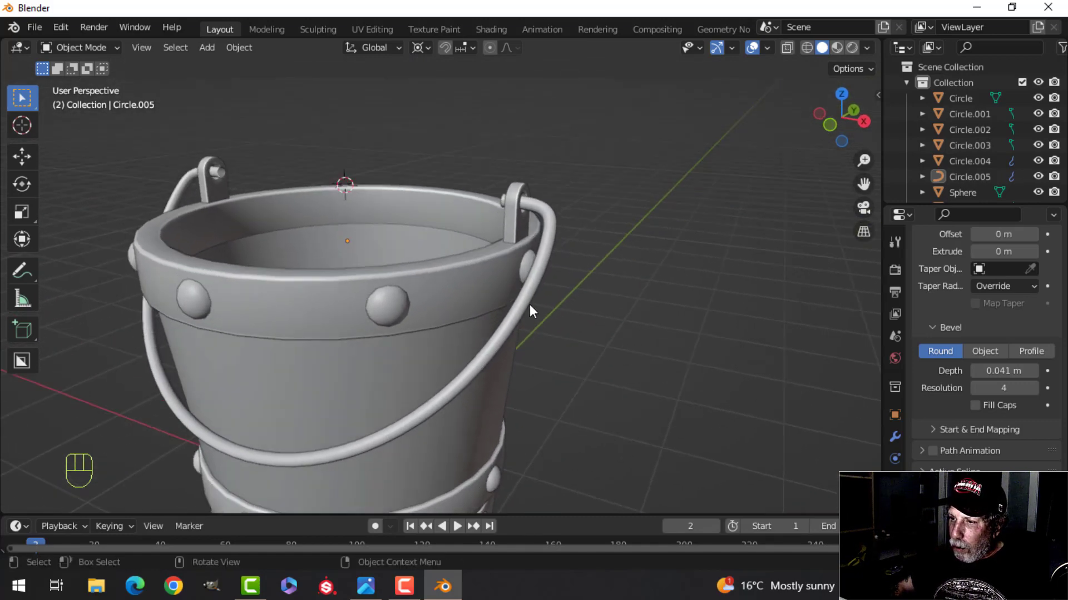
Convert the handle curve to a mesh
left_click(529, 305)
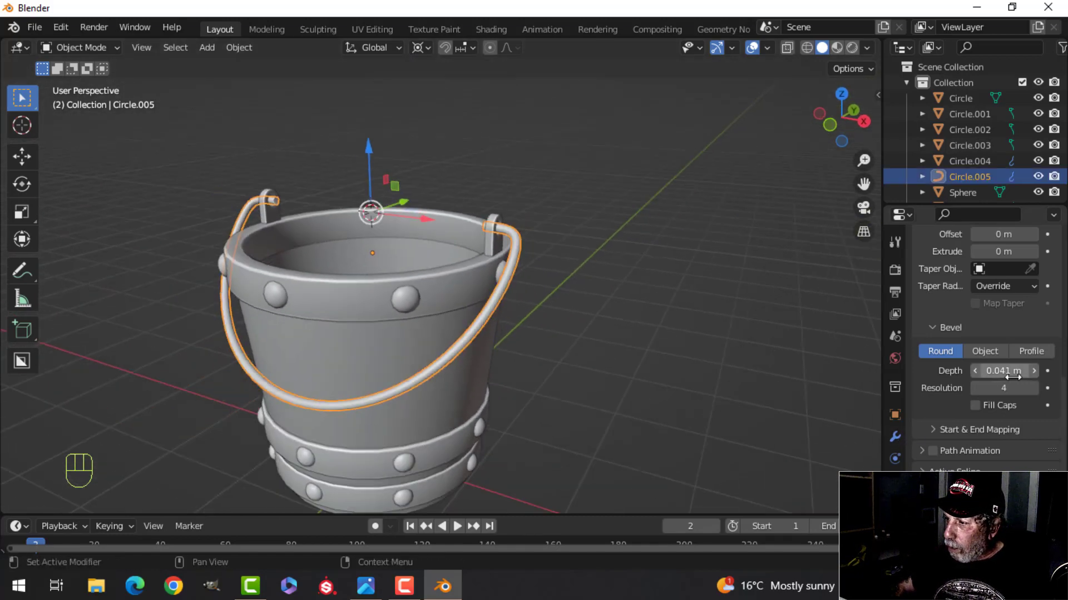
scroll(1008, 377, "up", 10)
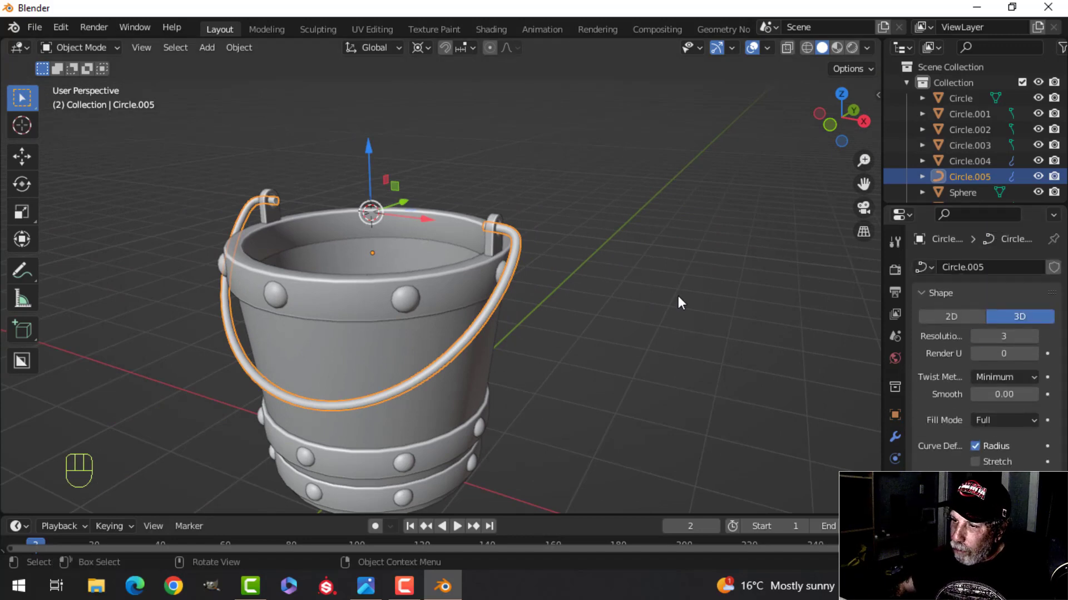
right_click(505, 286)
mouse_move(492, 319)
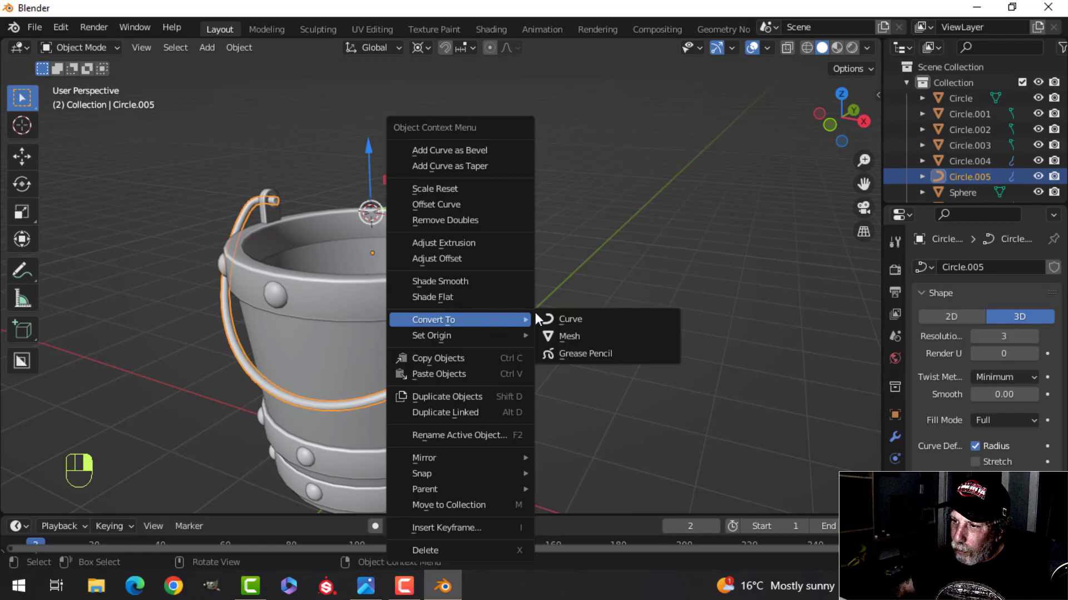
left_click(564, 336)
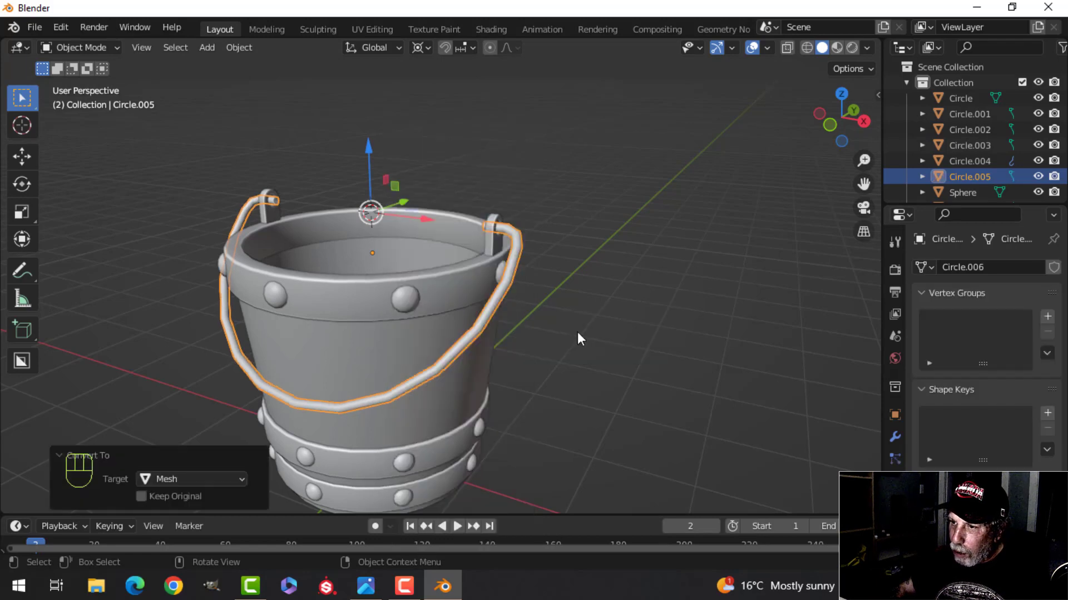
Add a level 1 Subdivision Surface modifier to the handle mesh
left_click(896, 436)
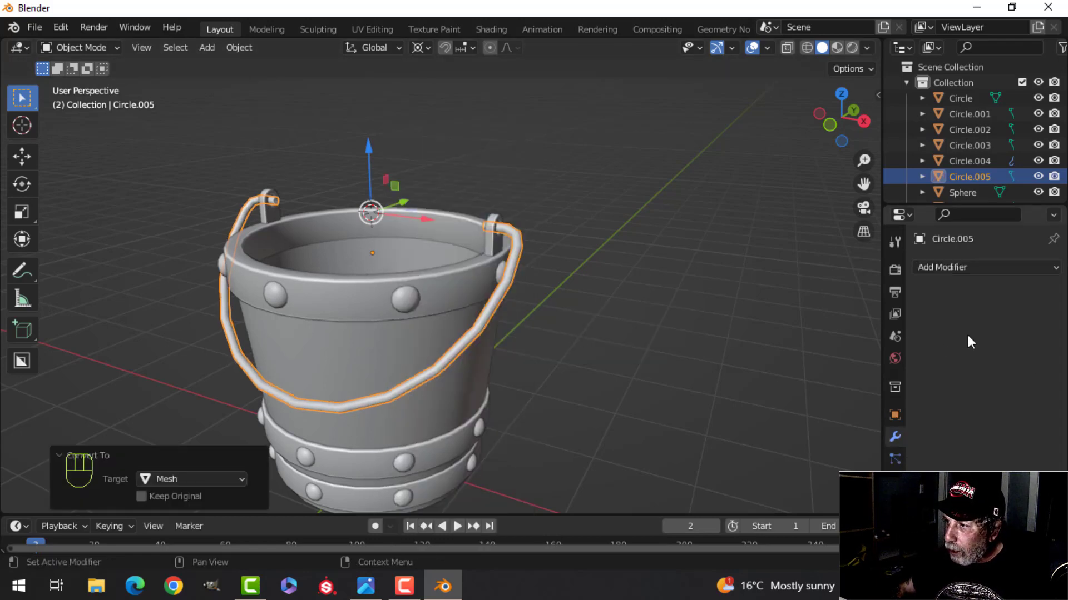
key("ctrl+1")
middle_click_drag(505, 315, 586, 282)
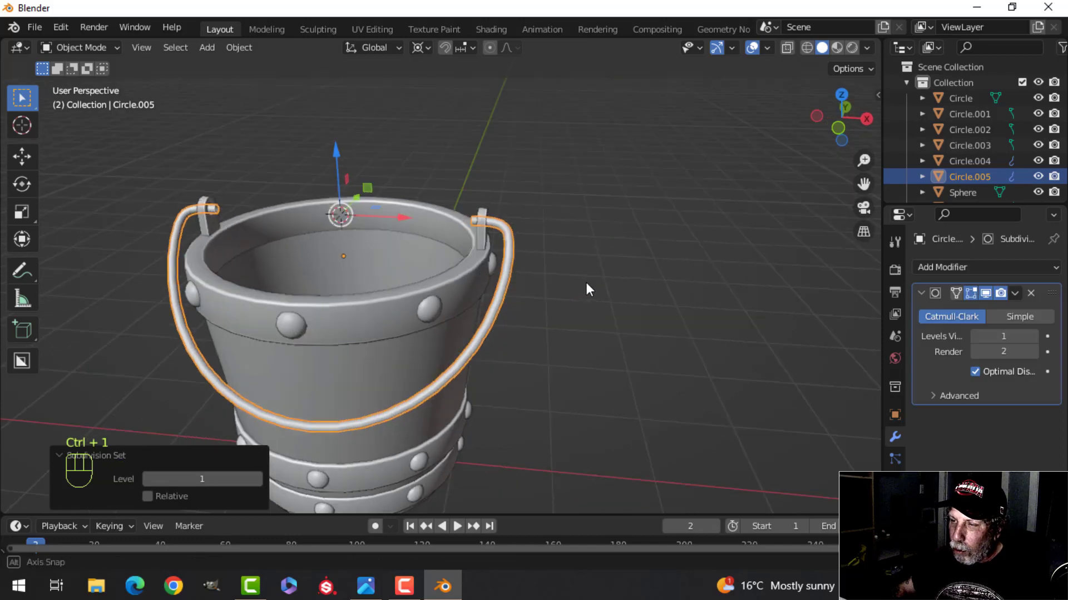
scroll(505, 269, "up", 3)
middle_click_drag(505, 269, 582, 323)
scroll(559, 305, "up", 3)
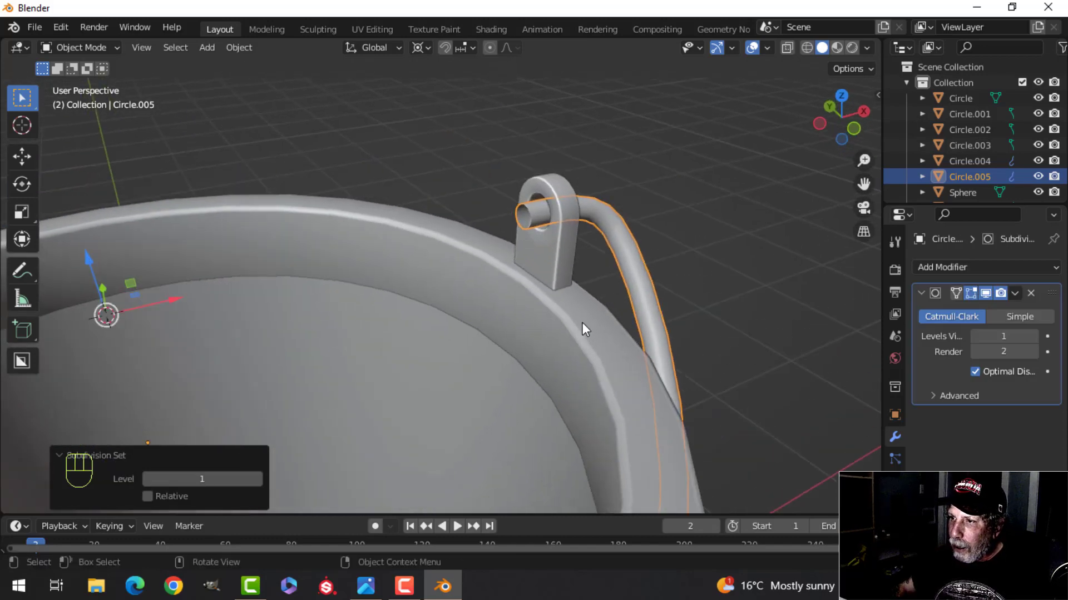
Fill the handle's open end in the first lug with a face in Edit Mode
scroll(583, 323, "up", 4)
key("Tab")
middle_click_drag(603, 260, 547, 312, "shift")
scroll(547, 312, "up", 3)
key("alt+a")
middle_click_drag(598, 248, 625, 299, "shift")
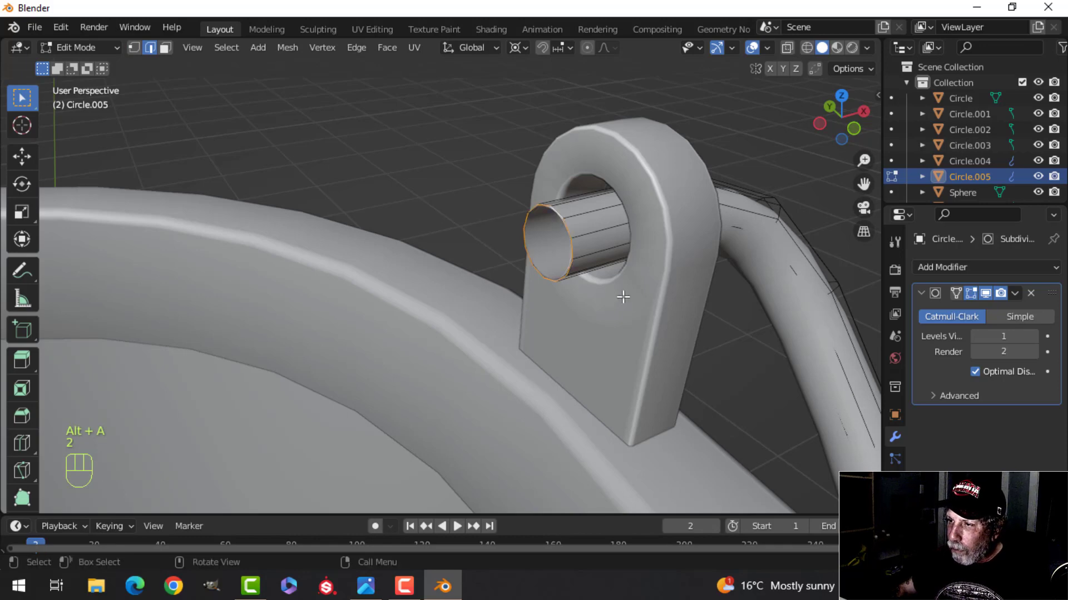
key("f")
Fill the handle's open end in the opposite lug with a face
scroll(519, 312, "down", 4)
middle_click_drag(519, 312, 686, 256, "shift")
middle_click_drag(536, 278, 591, 343)
scroll(517, 233, "up", 4)
middle_click_drag(512, 283, 501, 467, "shift")
scroll(483, 115, "up", 2)
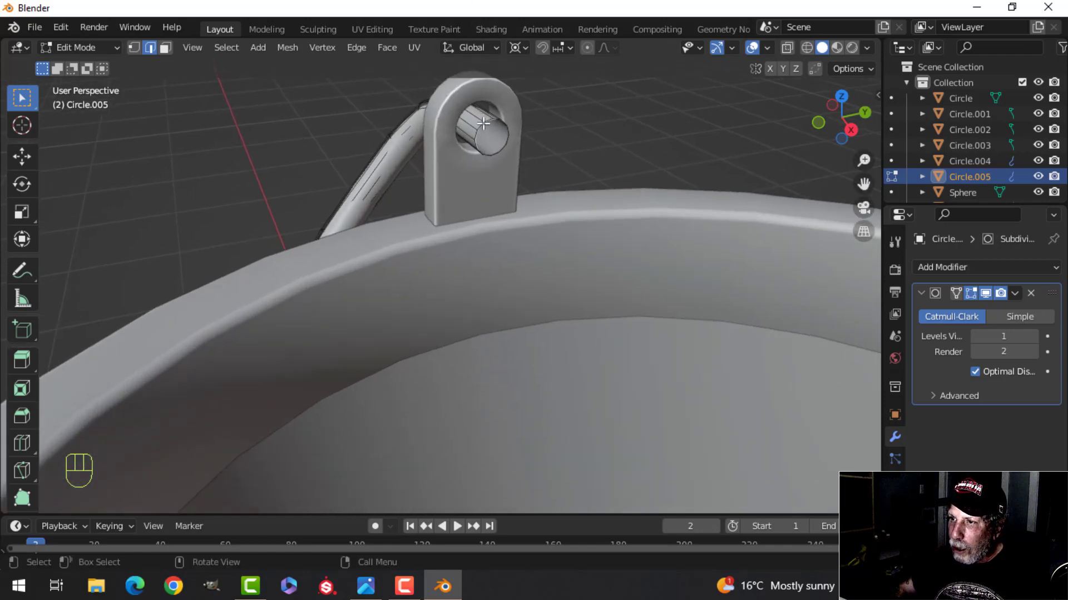
Set the pivot to Median Point and bevel the handle's end cap edges by about 0.008 m with 2 segments, then return to Object Mode
left_click(520, 50)
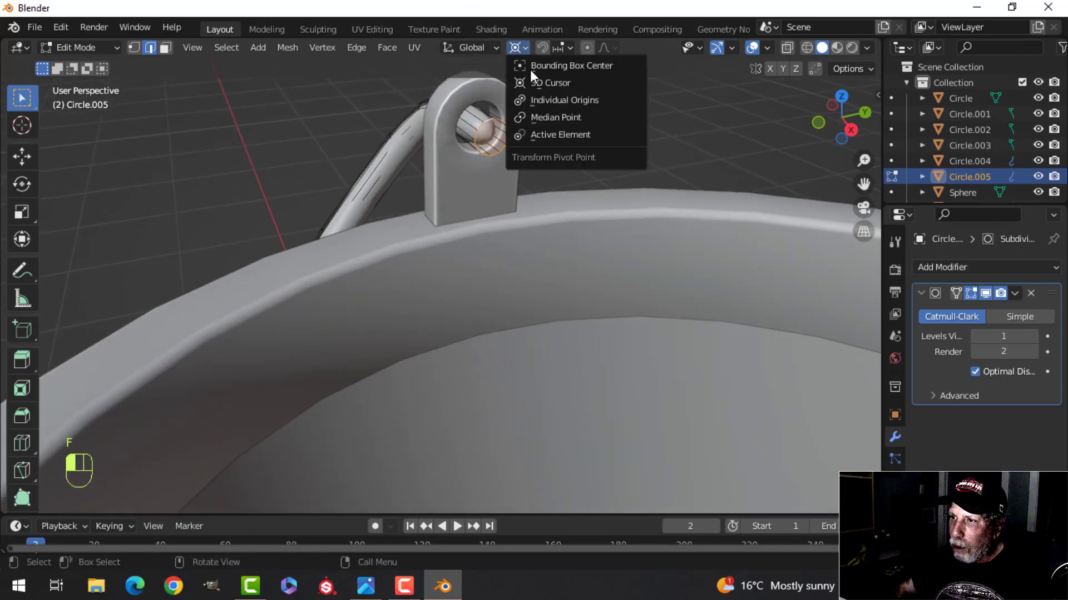
left_click(558, 115)
middle_click_drag(564, 169, 578, 124)
key("ctrl+b")
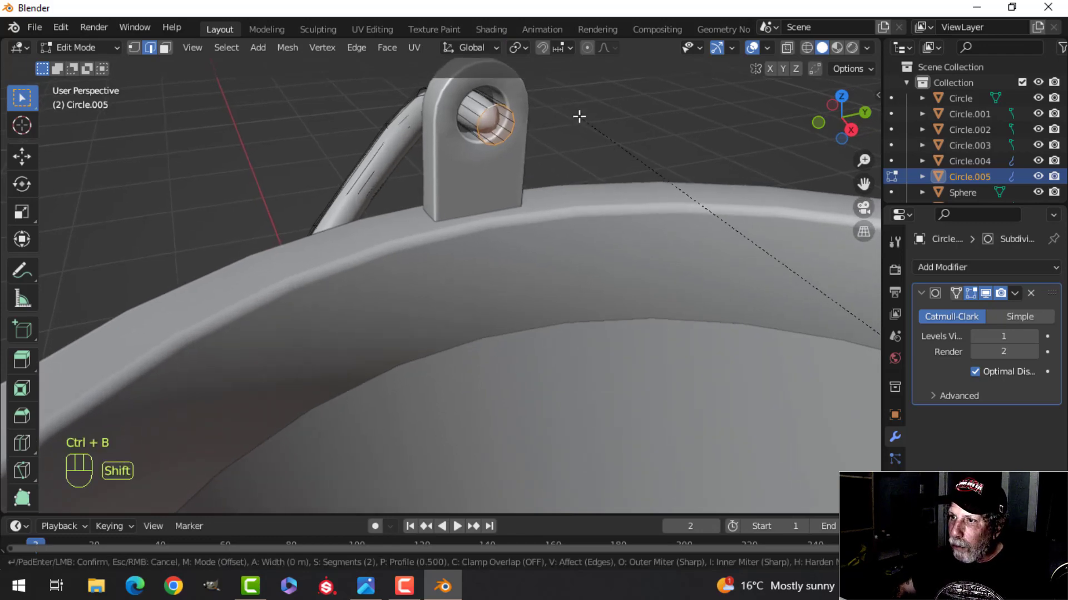
left_click(470, 453)
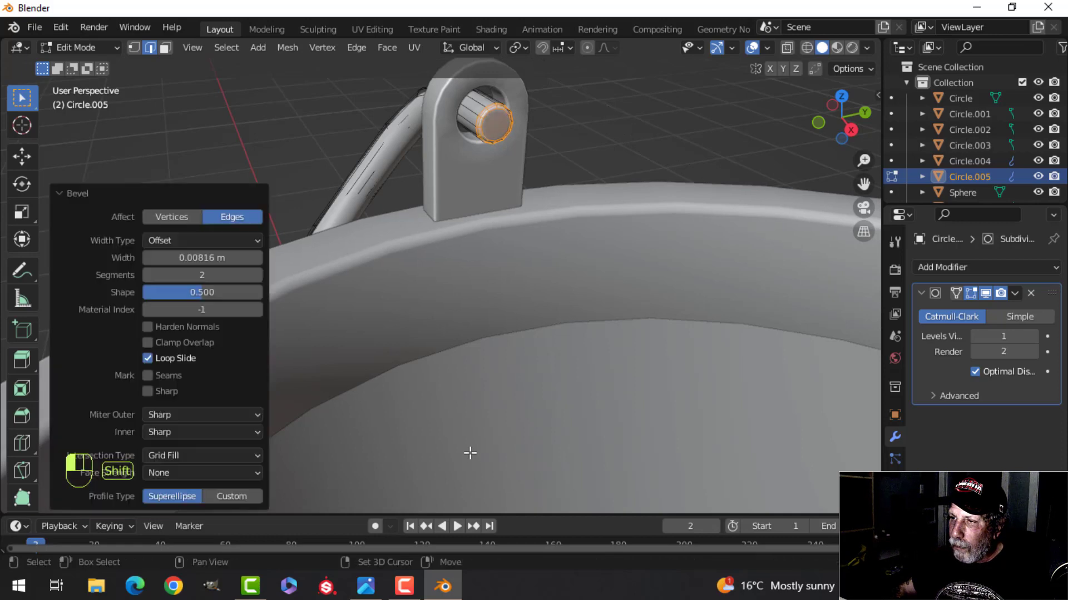
key("Tab")
scroll(491, 338, "down", 5)
key("alt+a")
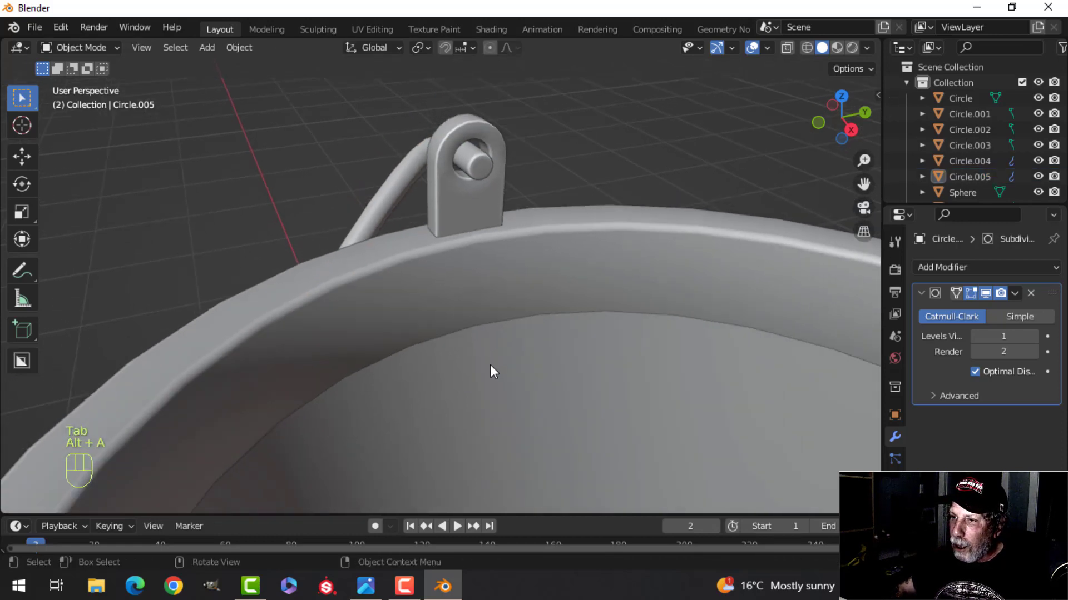
Apply the Subdivision Surface modifier on the handle
scroll(489, 382, "down", 5)
middle_click_drag(526, 426, 524, 387)
scroll(565, 375, "up", 3)
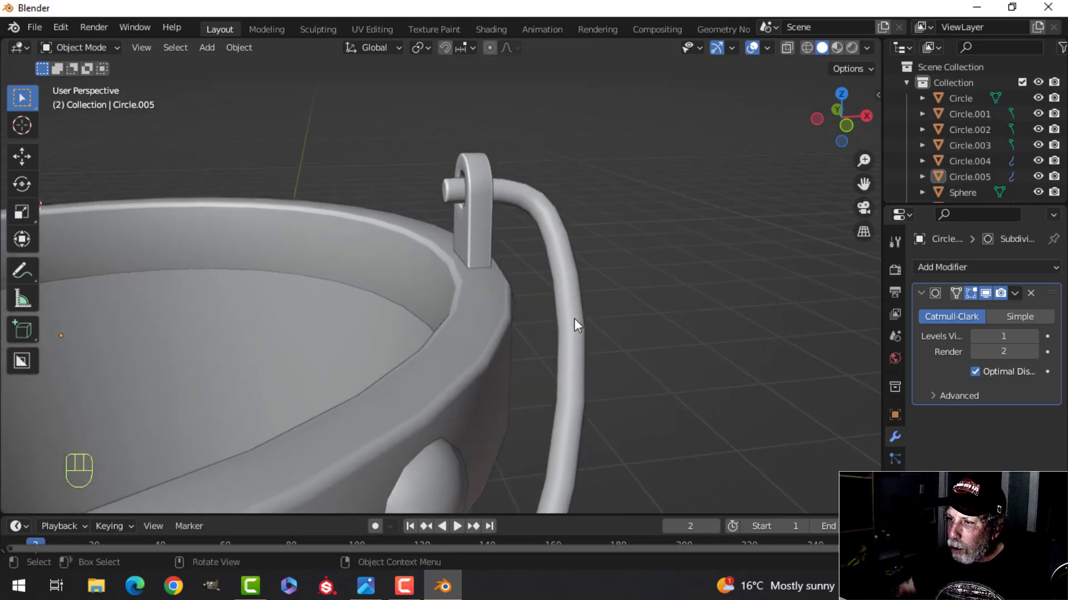
left_click(574, 320)
left_click(1016, 295)
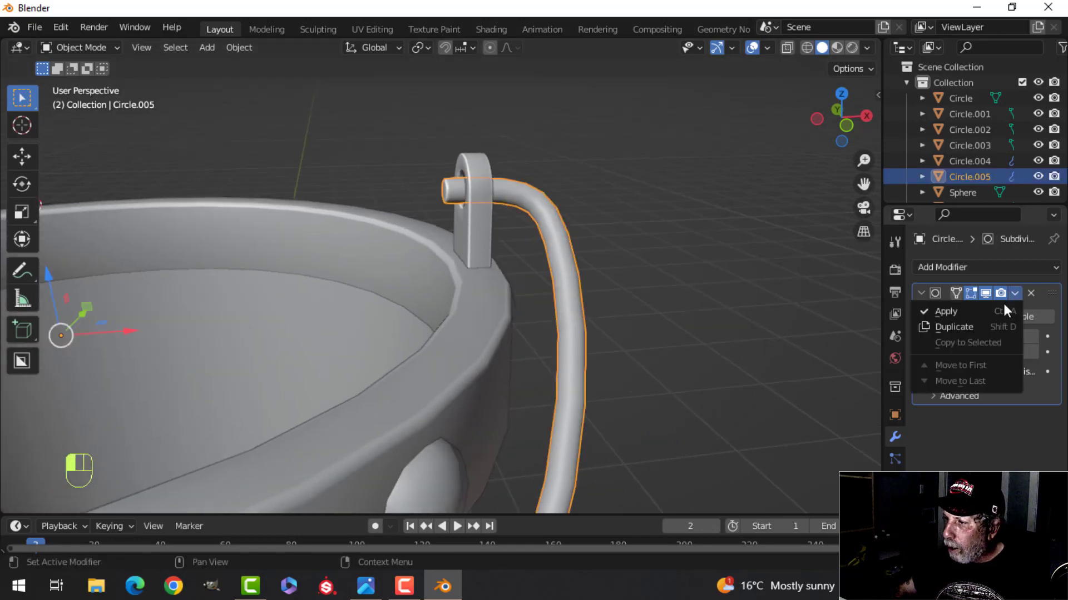
left_click(959, 312)
Delete the centre and inner ring of vertices from the handle's end cap in the first lug
key("Tab")
scroll(493, 226, "up", 3)
middle_click_drag(410, 309, 500, 431, "shift")
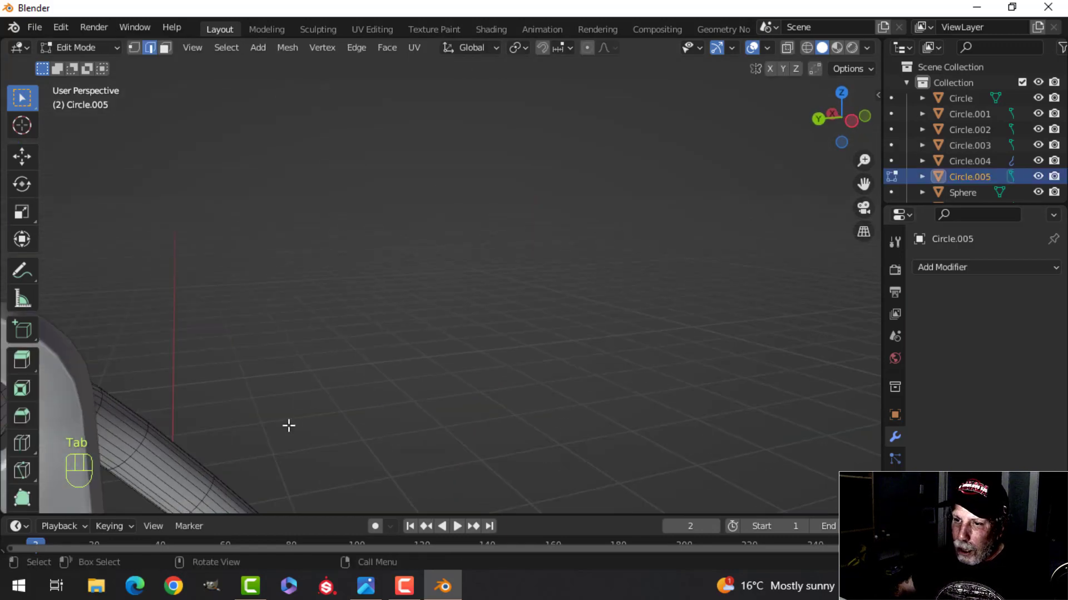
scroll(262, 432, "down", 4)
middle_click_drag(194, 431, 489, 380, "shift")
scroll(497, 375, "up", 4)
middle_click_drag(591, 368, 547, 377)
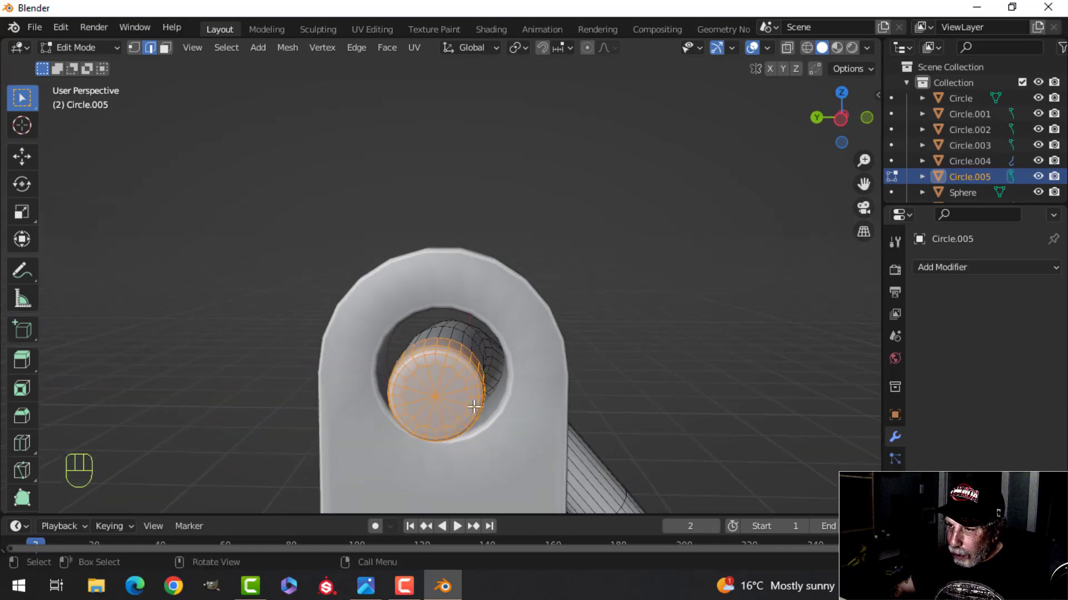
scroll(483, 411, "up", 4)
middle_click_drag(445, 450, 481, 363, "shift")
key("alt+a")
key("1")
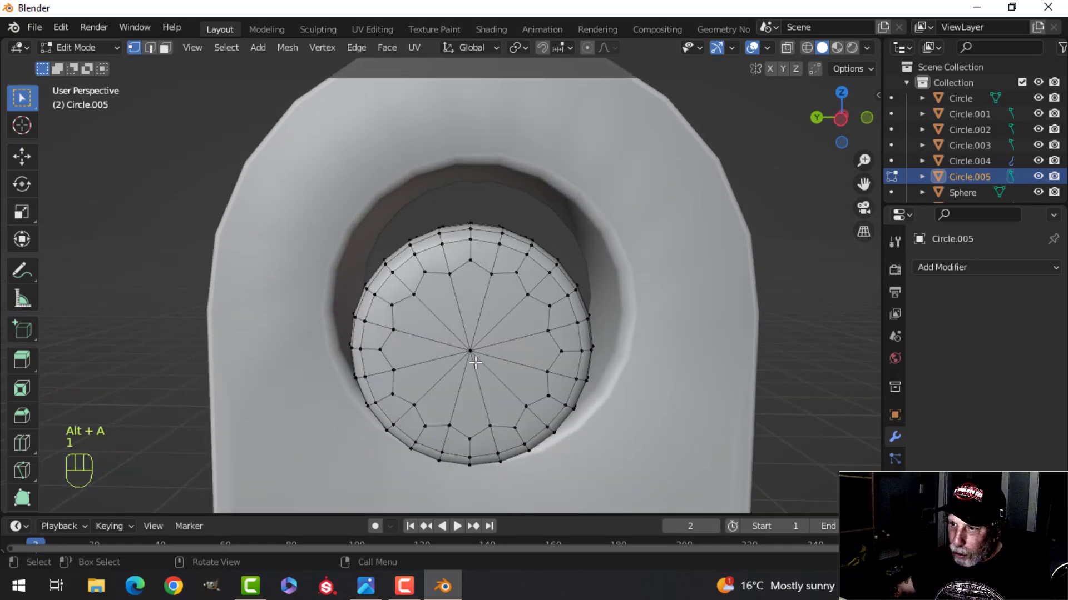
key("ctrl+KP_Add")
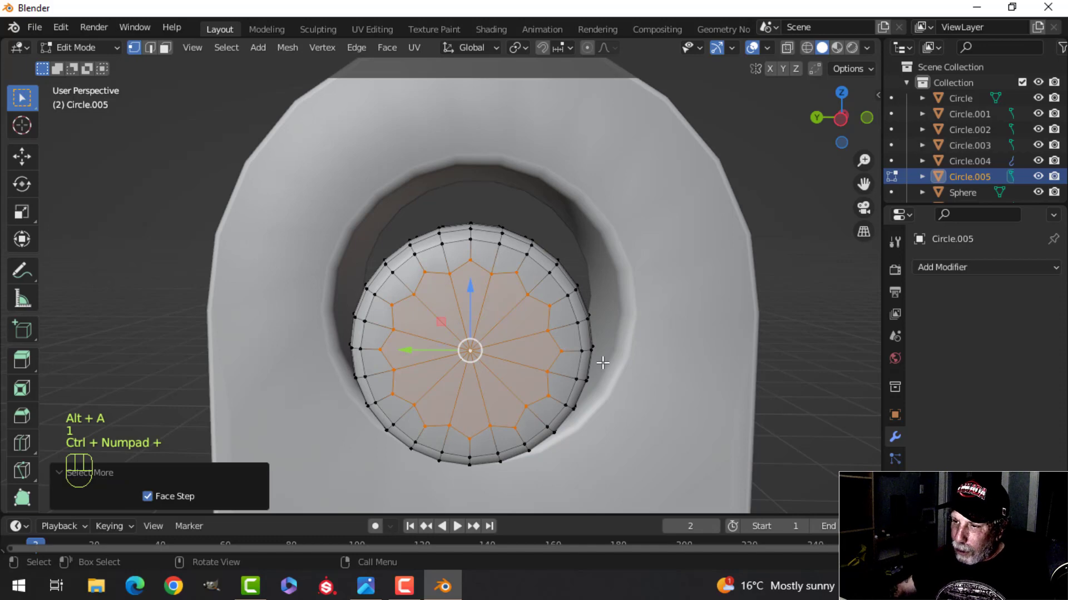
key("x")
left_click(598, 362)
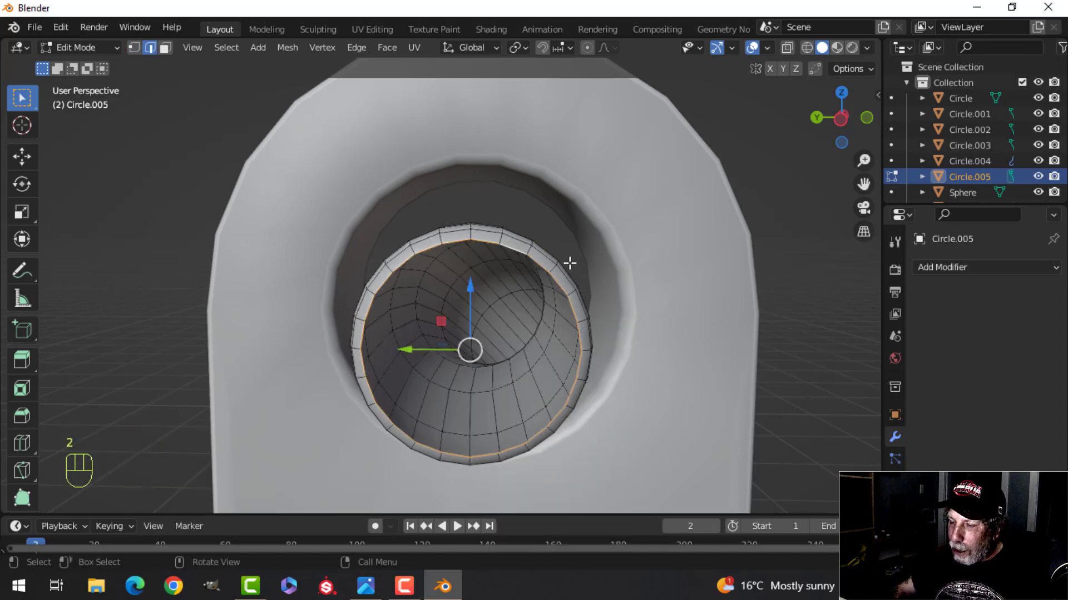
Close the first handle end with a single face and mark the edge loop around it as a seam
key("f")
key("alt+a")
scroll(445, 369, "down", 7)
middle_click_drag(446, 369, 573, 315, "shift")
scroll(651, 323, "up", 6)
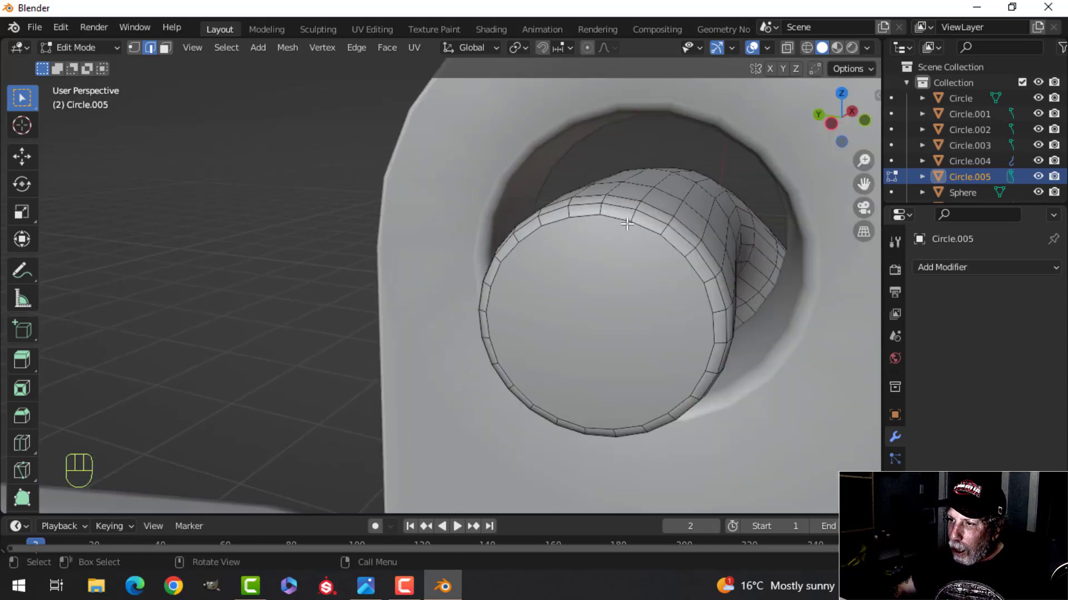
left_click(626, 223, "alt+shift")
key("ctrl+e")
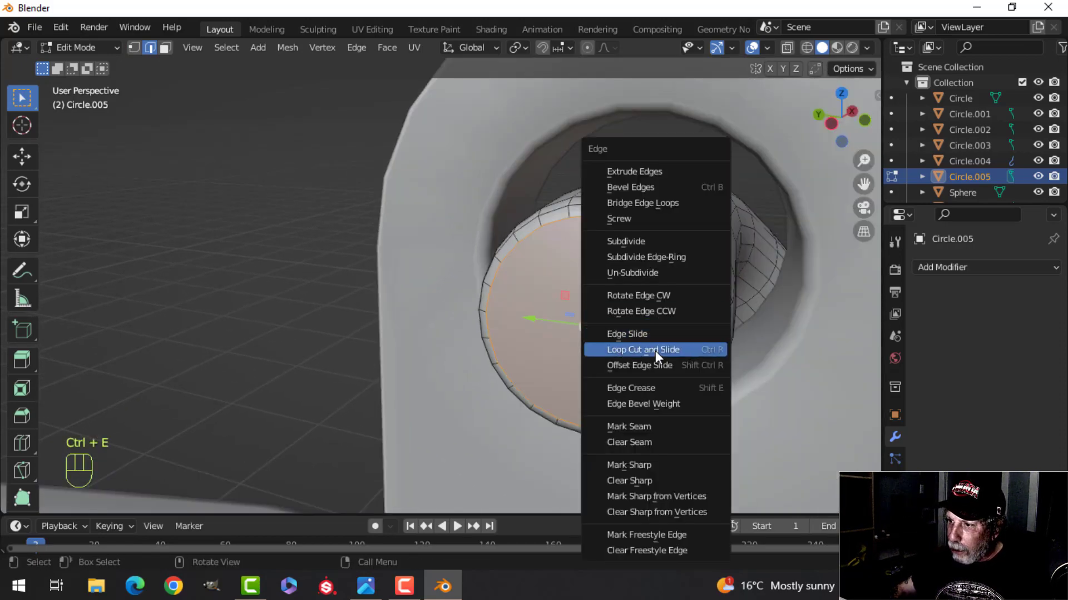
left_click(656, 425)
scroll(439, 351, "down", 5)
key("alt+a")
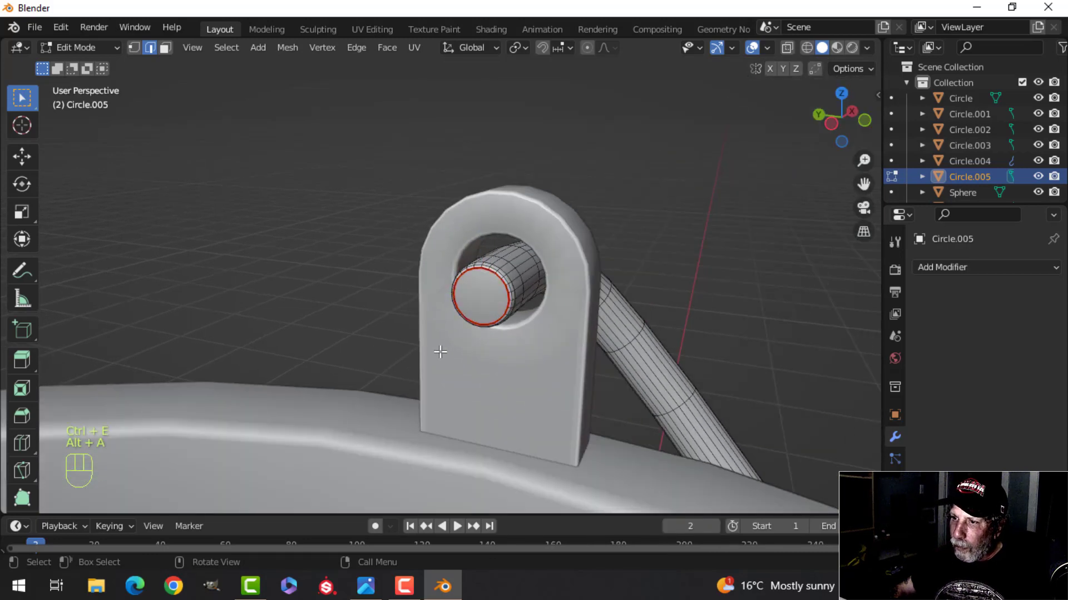
Delete the centre and inner ring of vertices from the handle's end cap in the opposite lug
middle_click_drag(439, 351, 660, 310, "shift")
scroll(408, 369, "down", 5)
middle_click_drag(525, 336, 437, 345)
middle_click_drag(540, 340, 484, 386, "shift")
scroll(184, 335, "up", 4)
middle_click_drag(184, 336, 517, 341, "shift")
scroll(399, 345, "up", 3)
middle_click_drag(398, 345, 505, 310, "shift")
scroll(528, 356, "up", 3)
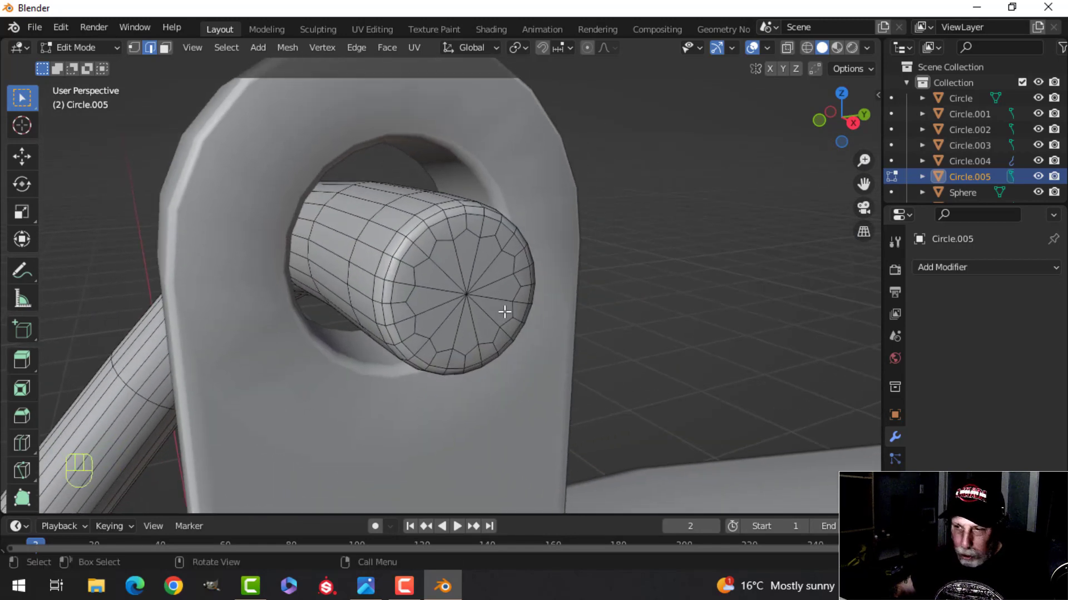
key("1")
key("ctrl+KP_Add")
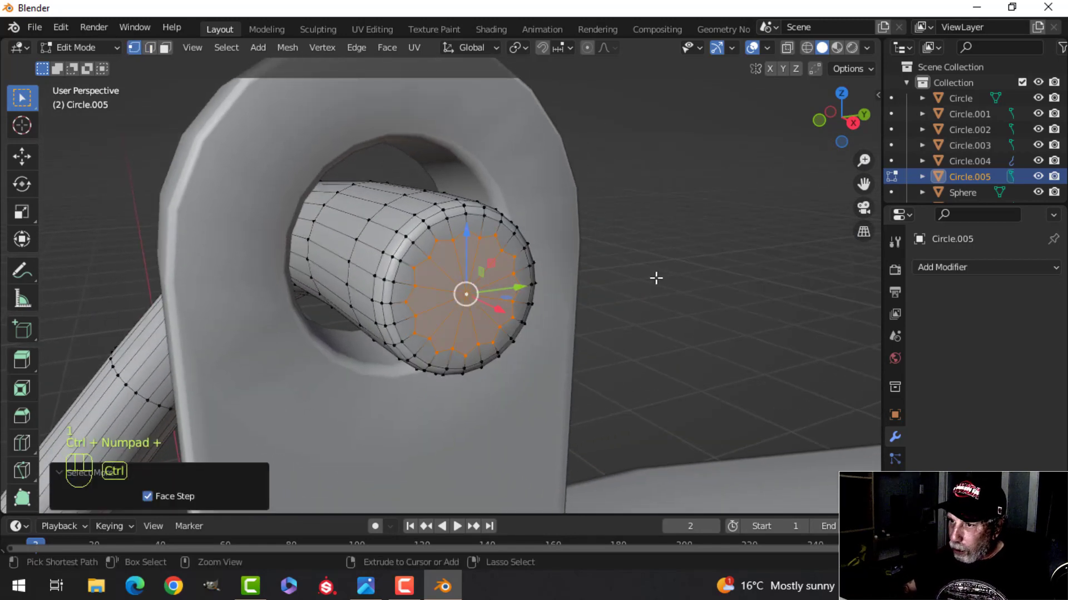
key("x")
left_click(656, 278)
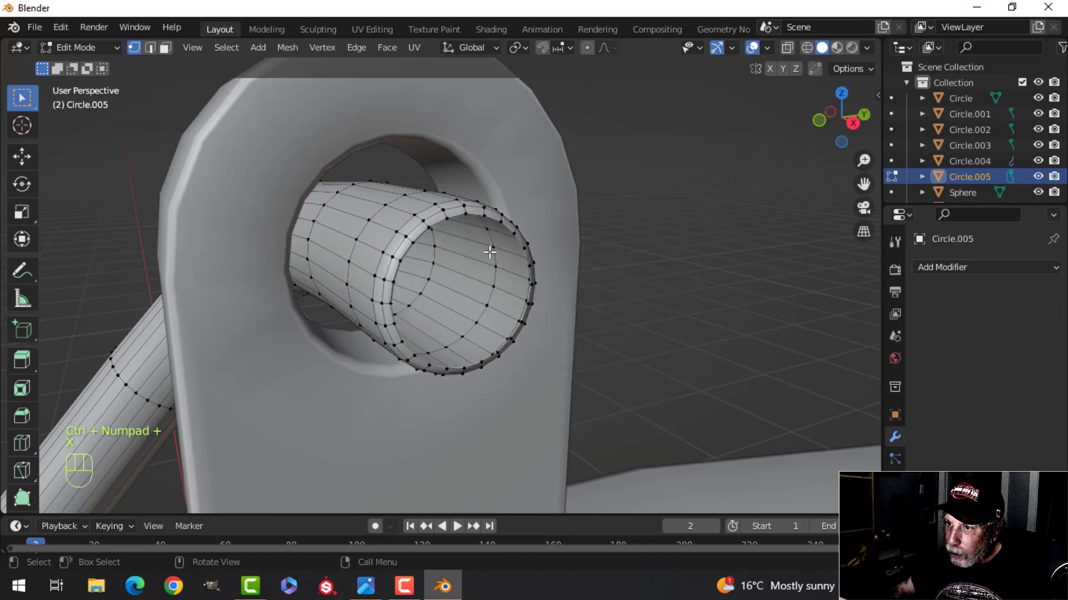
Close the opposite handle end with a single face and mark its surrounding edge loop as a seam
left_click(455, 216, "alt")
key("f")
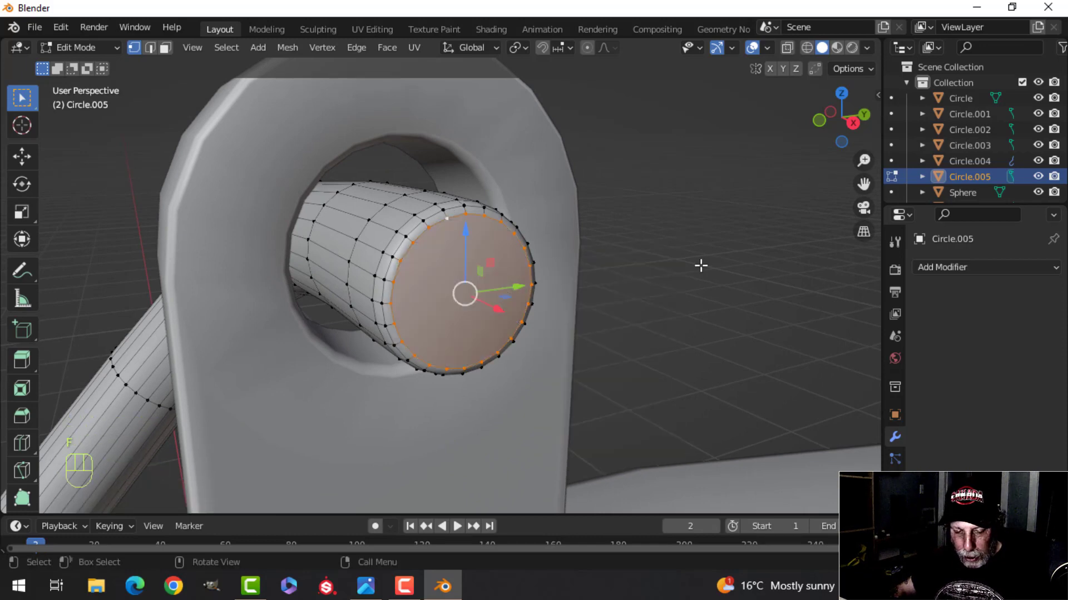
key("2")
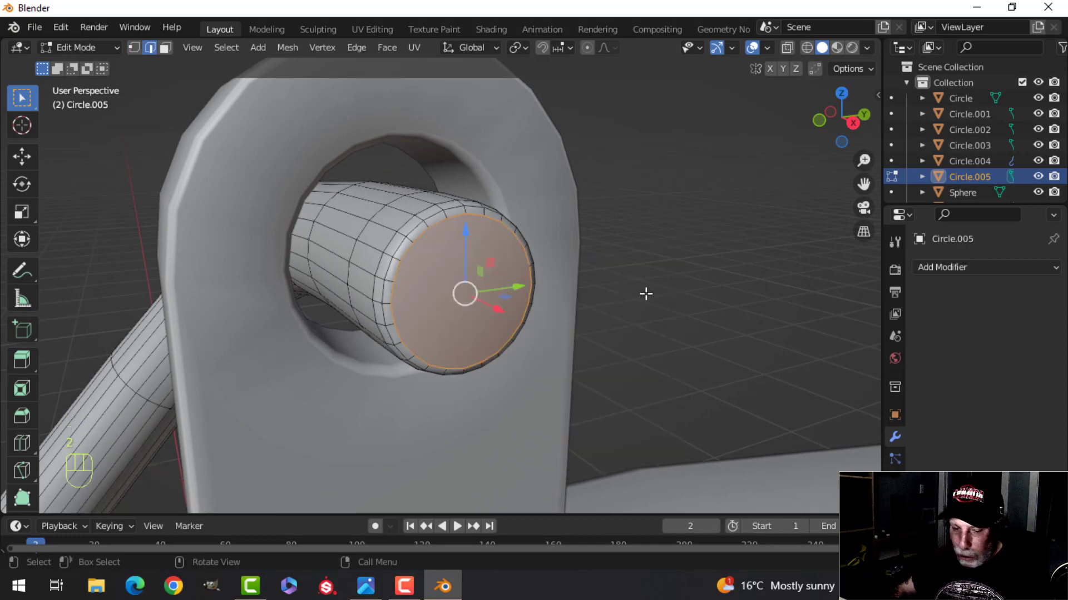
key("ctrl+e")
left_click(568, 315)
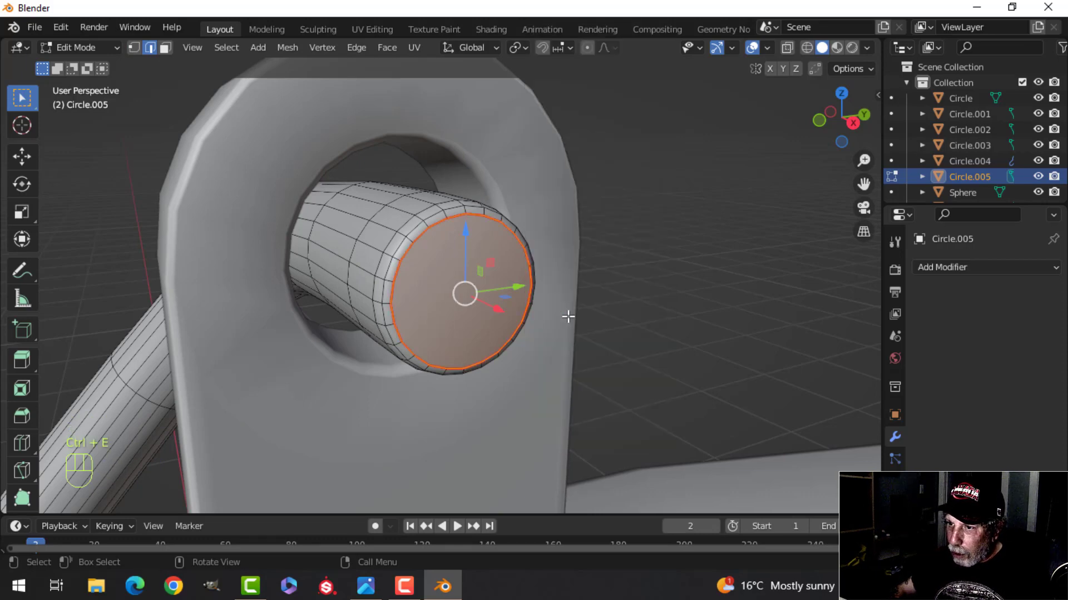
key("alt+a")
Mark the lengthwise edge loop along the handle's underside, running from the end cap, as a seam
mouse_move(568, 316)
middle_mouse_down()
mouse_move(522, 327)
mouse_move(519, 306)
mouse_move(575, 339)
mouse_move(559, 335)
mouse_move(573, 329)
middle_mouse_up()
scroll(676, 236, "up", 4)
middle_click_drag(677, 236, 525, 286, "shift")
middle_click_drag(659, 268, 607, 253)
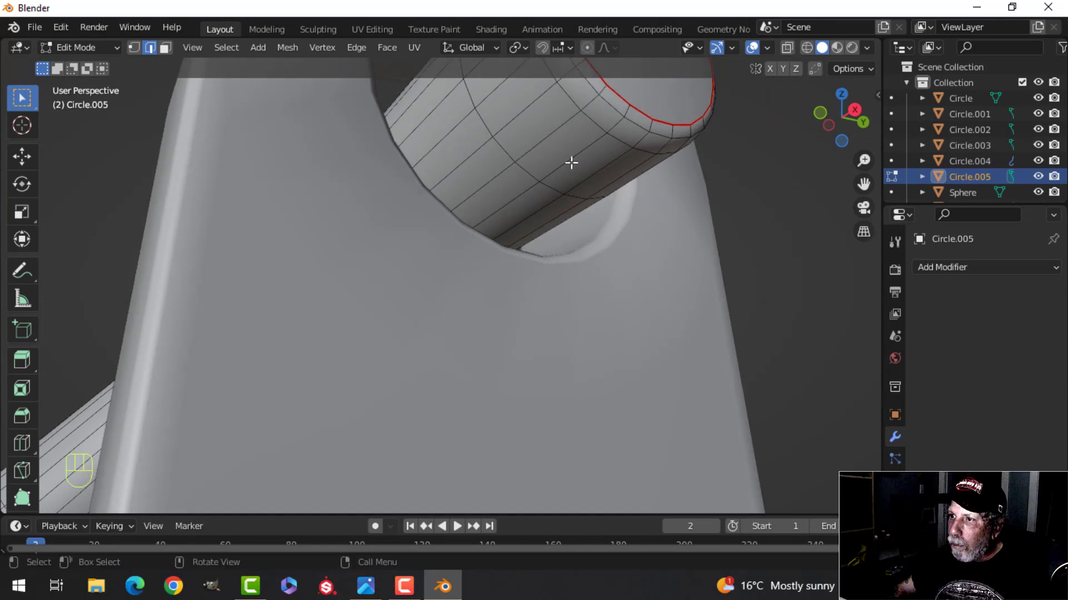
middle_click_drag(570, 155, 564, 195)
key("alt+a")
left_click(368, 236, "alt+shift")
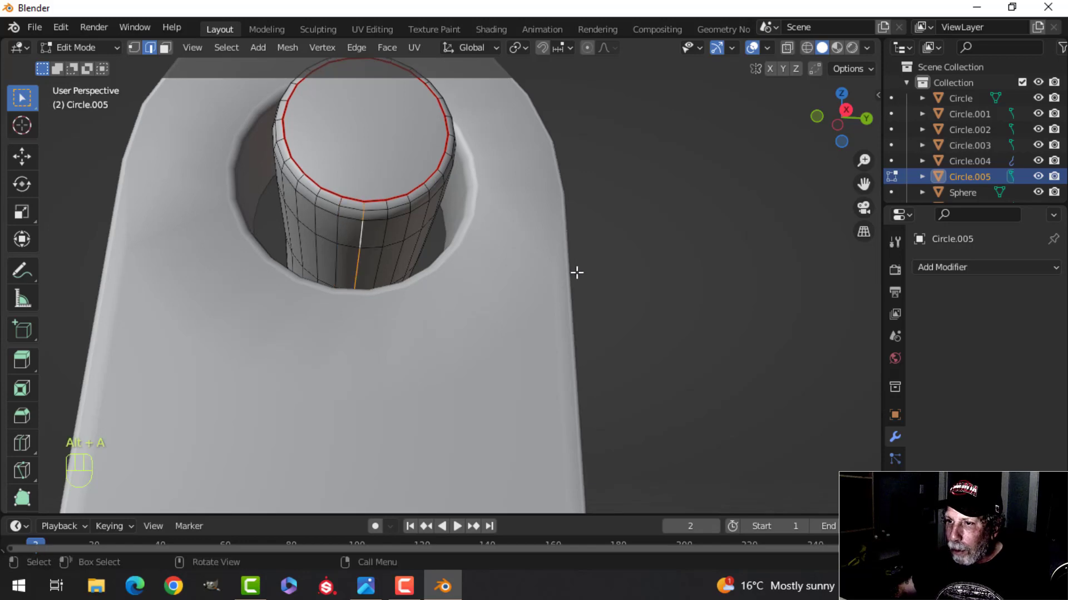
middle_click_drag(576, 272, 584, 274)
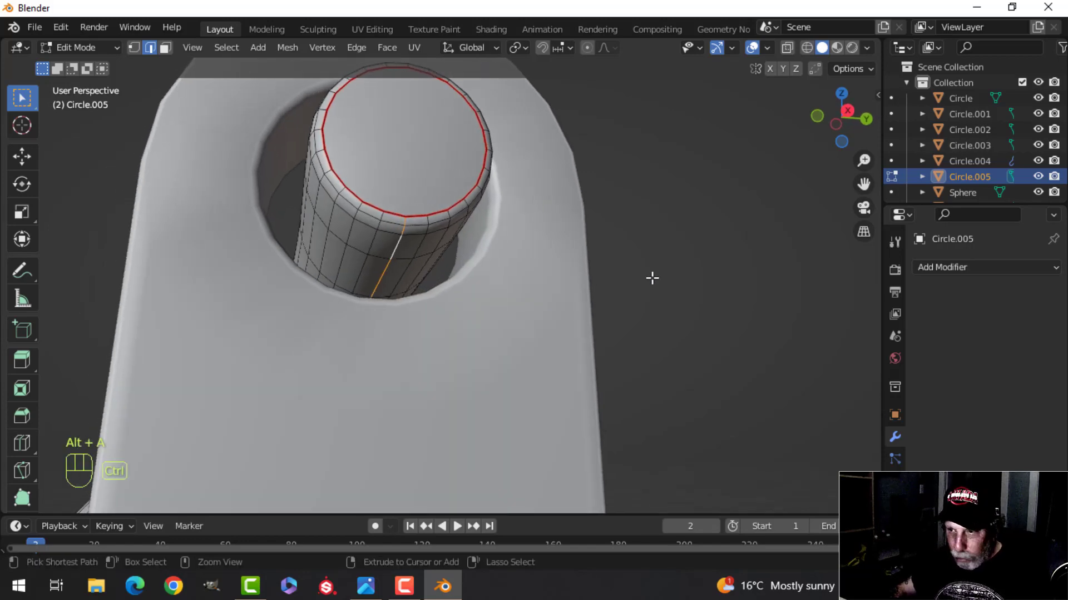
key("ctrl+e")
left_click(614, 315)
scroll(508, 303, "down", 8)
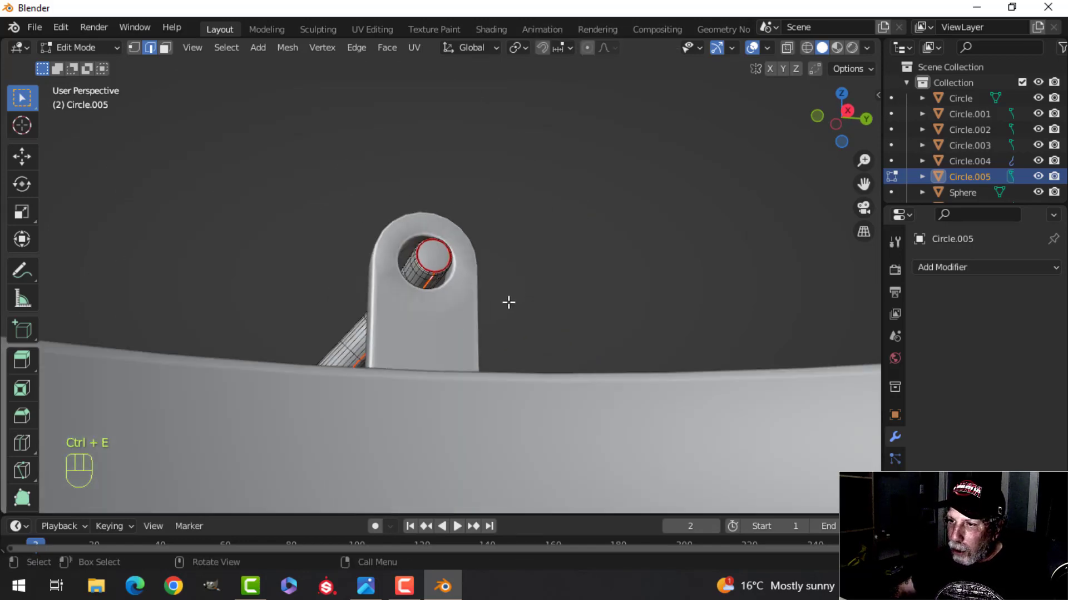
Unwrap the entire handle mesh in the UV Editing workspace
key("alt+a")
middle_click_drag(508, 303, 479, 251)
scroll(614, 391, "down", 4)
scroll(518, 248, "down", 6)
middle_click_drag(517, 267, 492, 258)
key("a")
scroll(604, 270, "up", 3)
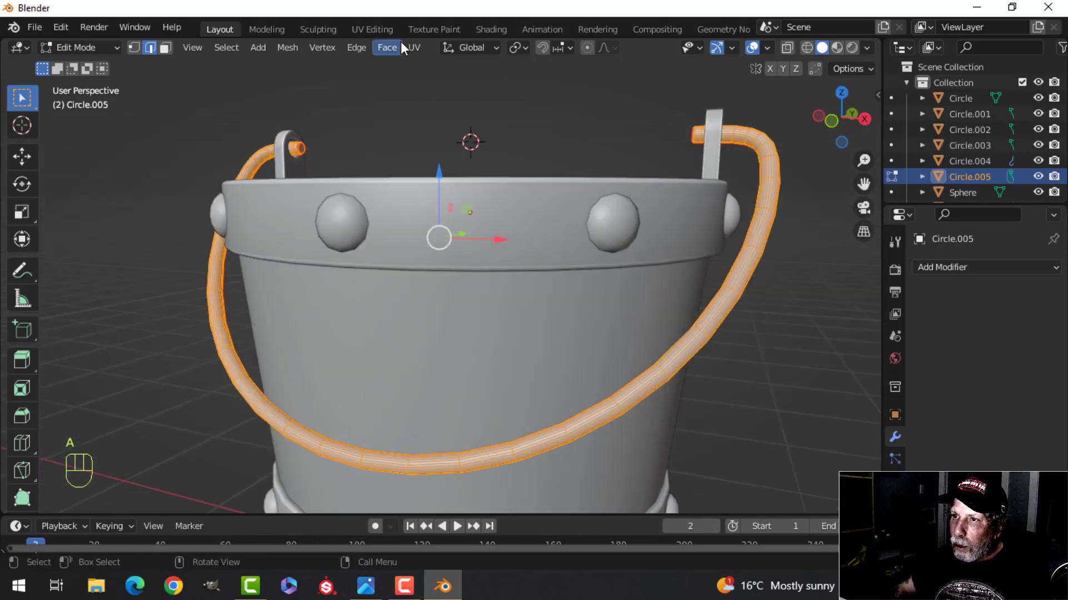
left_click(371, 28)
scroll(707, 339, "up", 3)
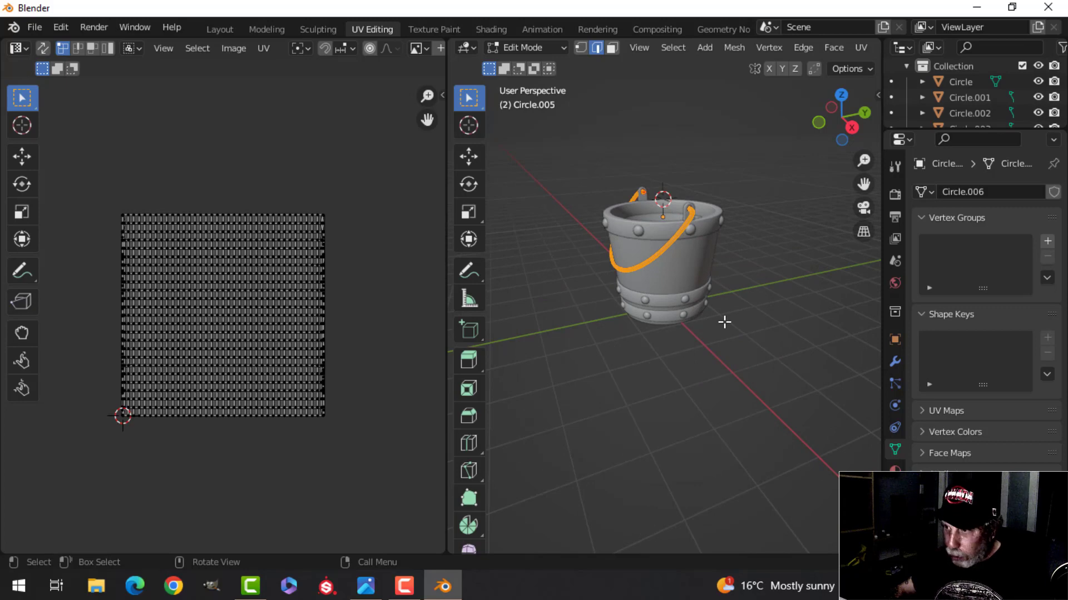
key("u")
left_click(713, 322)
scroll(120, 328, "up", 4)
scroll(120, 327, "down", 2)
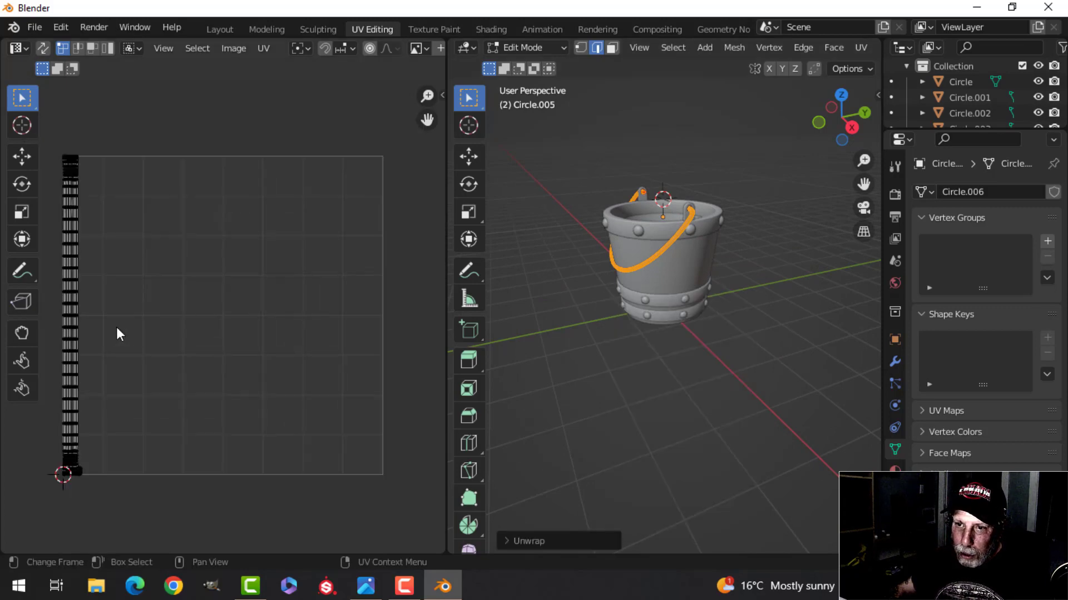
middle_click_drag(116, 334, 228, 339)
Mark the edge loop around the middle of the handle, at the front of the bucket, as a seam
middle_click_drag(672, 333, 605, 373, "shift")
middle_click_drag(605, 372, 672, 377)
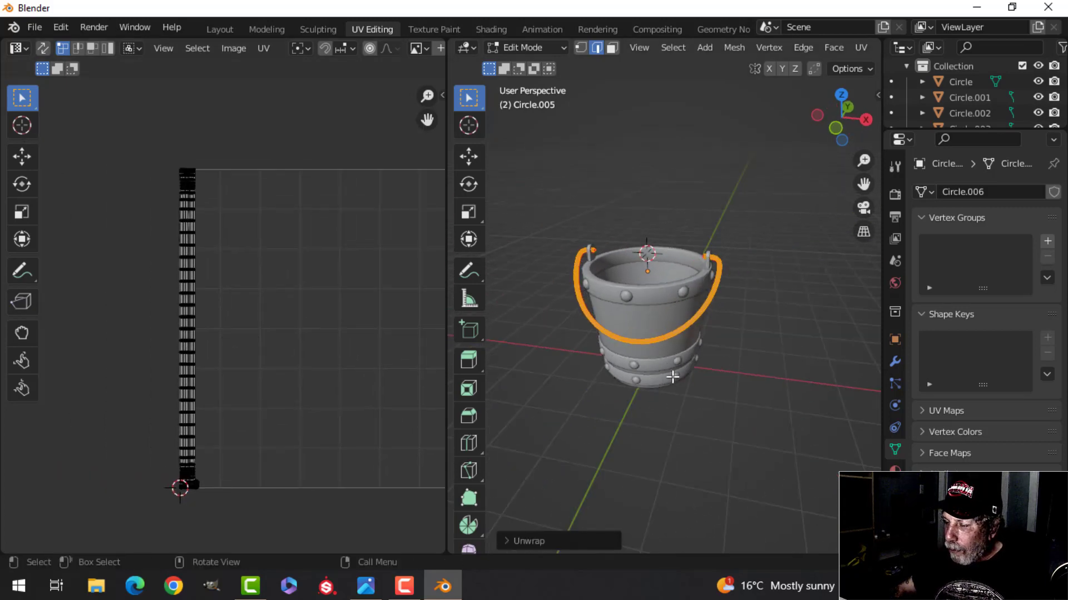
scroll(690, 408, "up", 5)
key("alt+a")
middle_click_drag(692, 412, 694, 374, "shift")
middle_click_drag(693, 374, 703, 366)
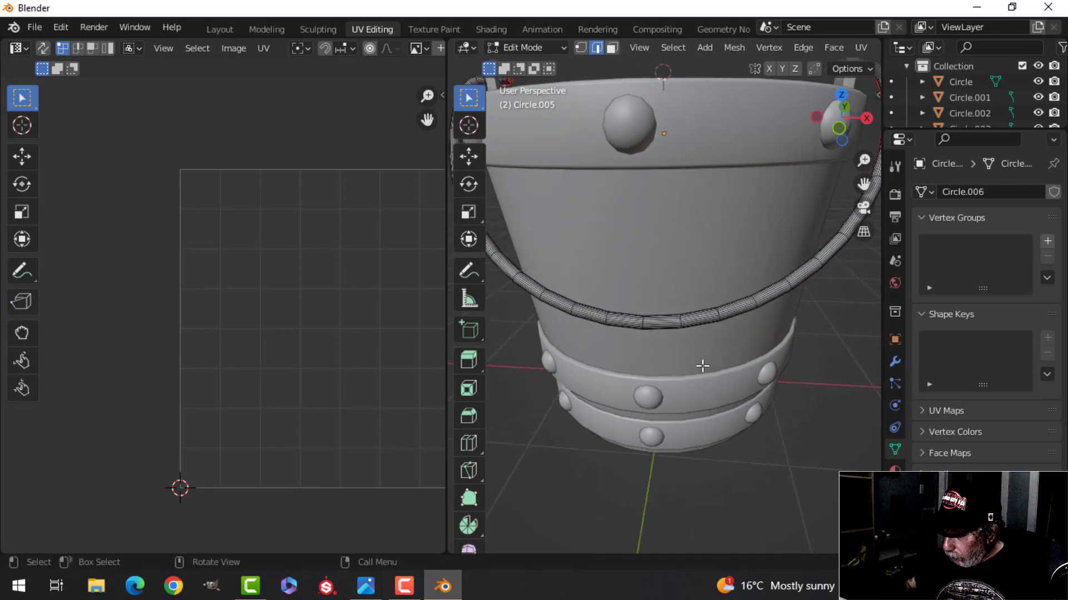
key("KP_1")
scroll(701, 366, "up", 5)
middle_click_drag(775, 306, 691, 444, "shift")
scroll(691, 443, "up", 5)
middle_click_drag(593, 244, 740, 334, "shift")
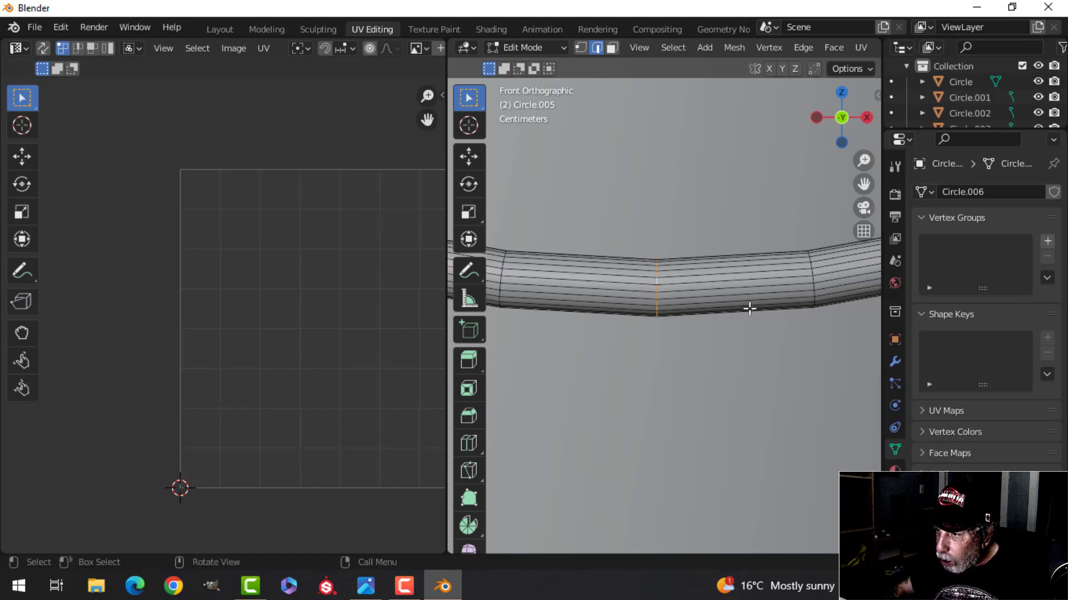
mouse_move(749, 309)
middle_mouse_down()
mouse_move(686, 333)
mouse_move(756, 326)
middle_mouse_up()
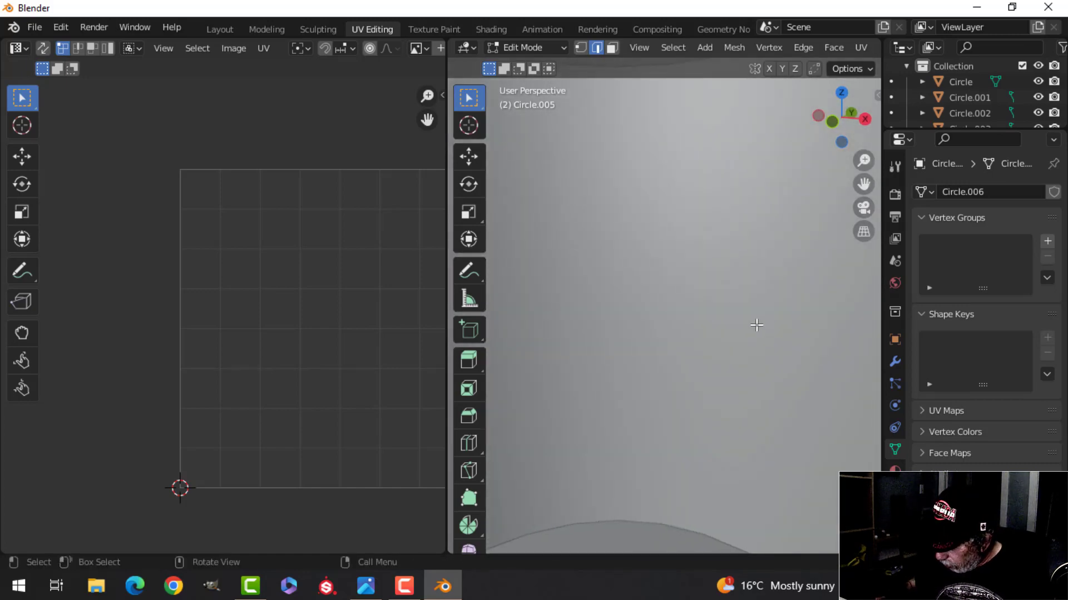
scroll(756, 325, "down", 3)
scroll(748, 328, "down", 4)
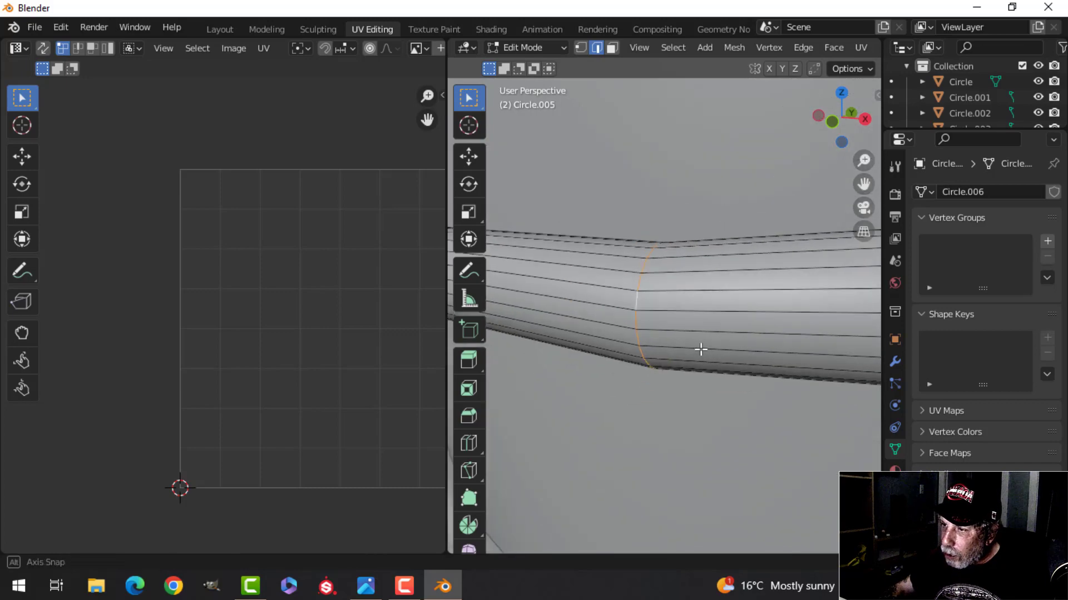
key("ctrl+e")
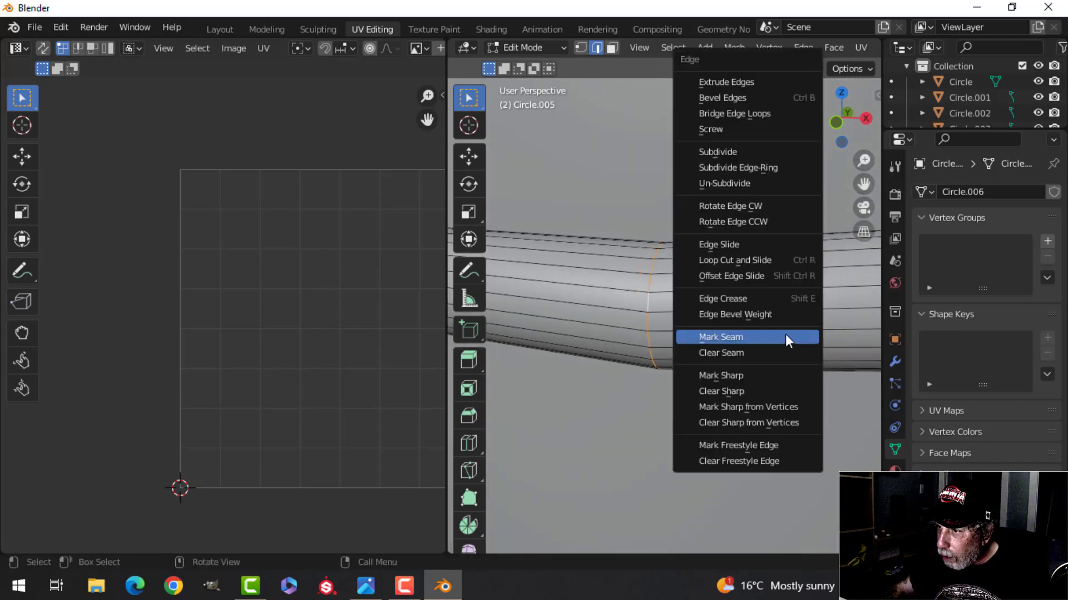
left_click(785, 335)
Unwrap the whole handle again so that its UVs use the seam at its middle
scroll(723, 365, "down", 3)
key("a")
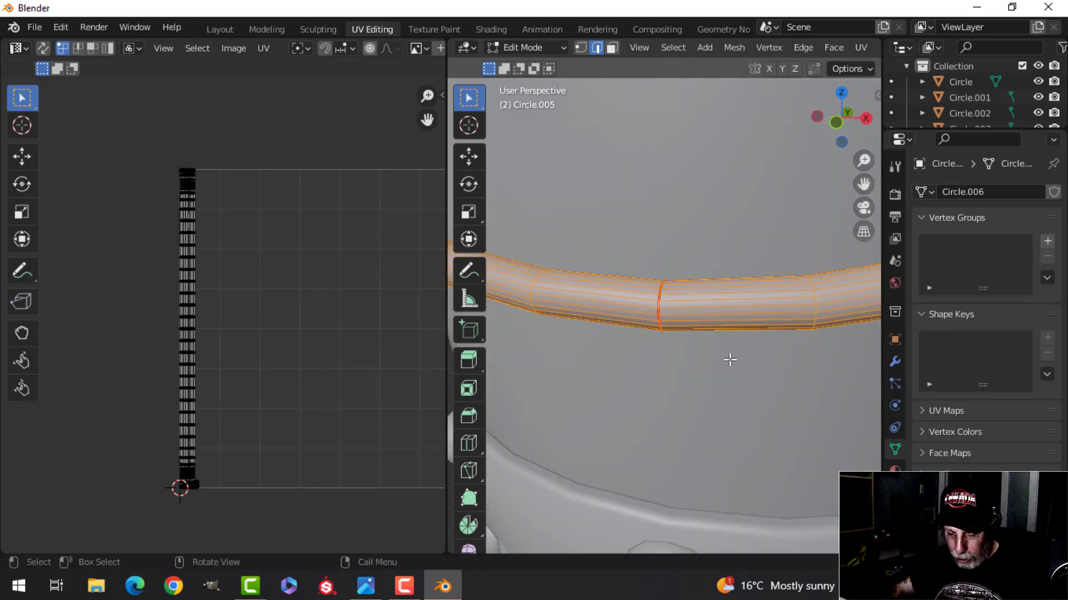
key("u")
left_click(693, 344)
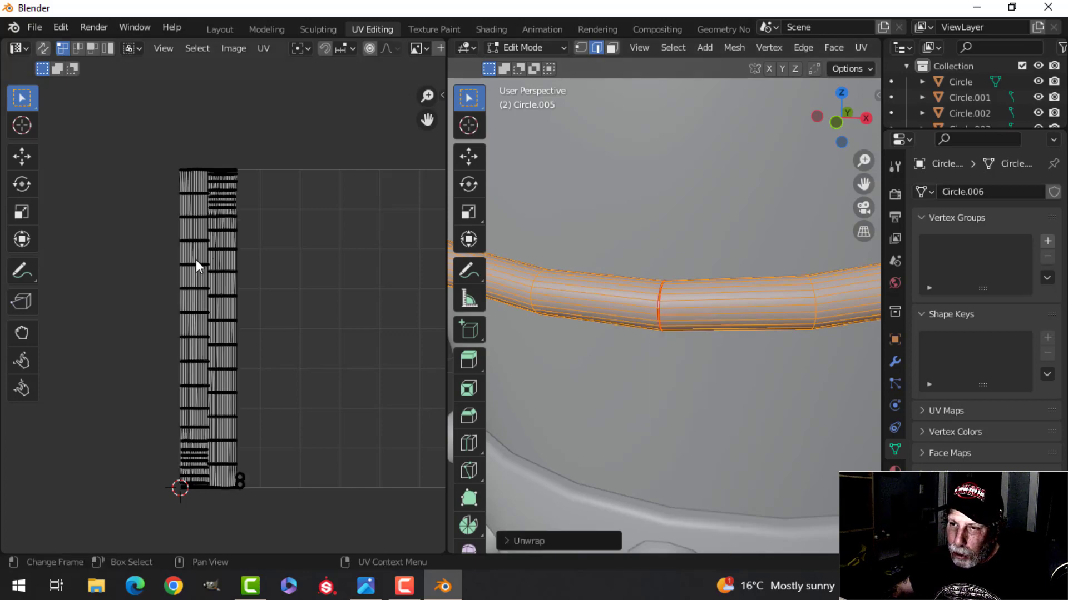
scroll(229, 332, "down", 4)
scroll(725, 298, "down", 5)
Leave Edit Mode on the handle and return to the Layout workspace
key("Tab")
mouse_move(725, 298)
middle_mouse_down()
mouse_move(666, 308)
mouse_move(715, 300)
middle_mouse_up()
scroll(648, 332, "down", 6)
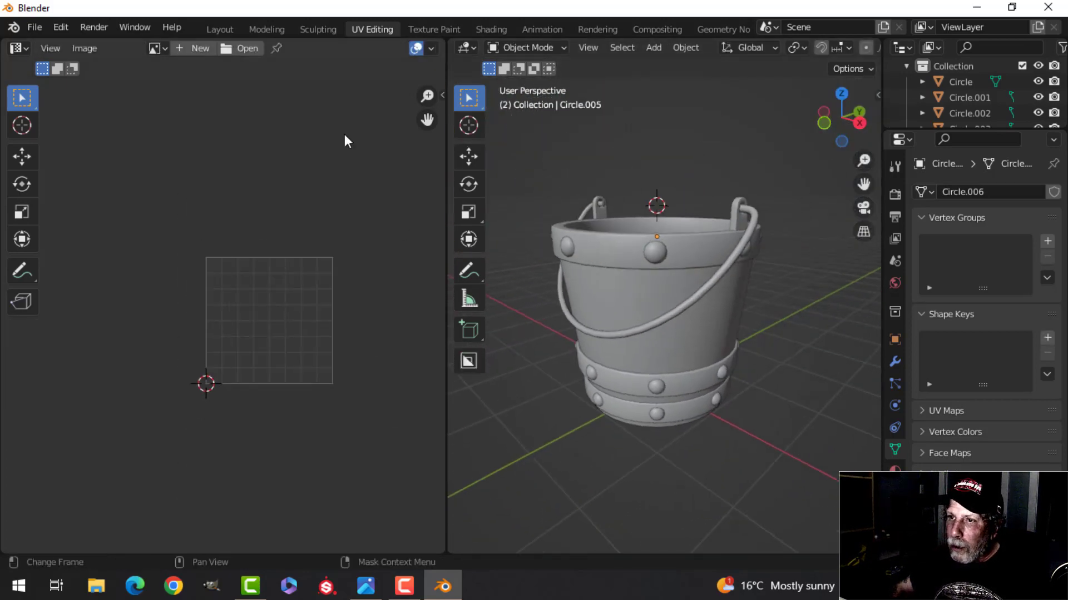
left_click(216, 28)
scroll(582, 295, "down", 5)
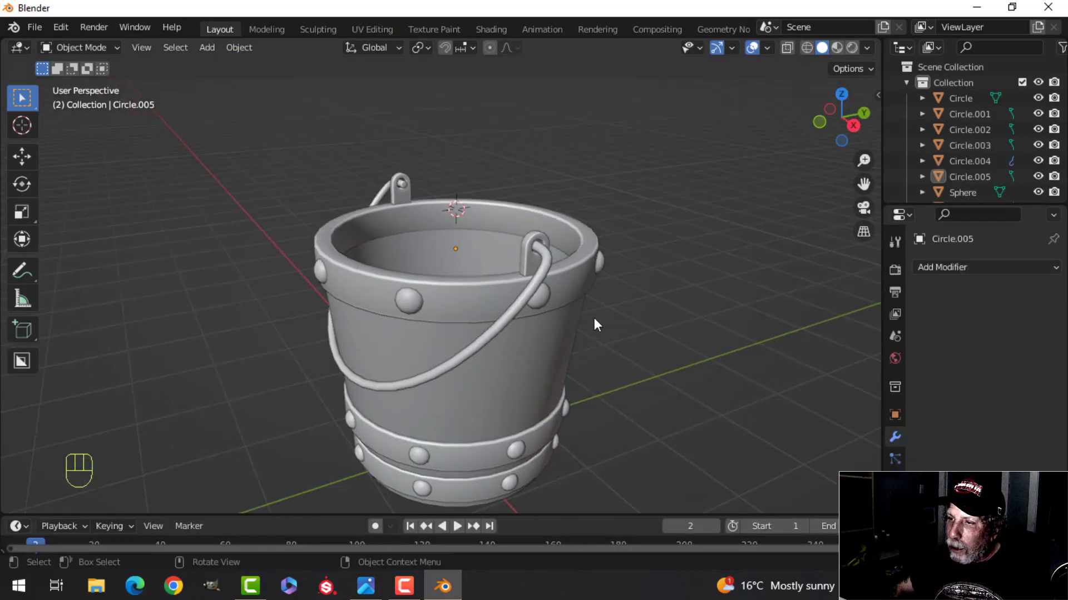
Check the bucket's face orientation with the viewport overlay, turn the overlay off again and inspect the model from several sides
left_click(768, 47)
left_click(738, 331)
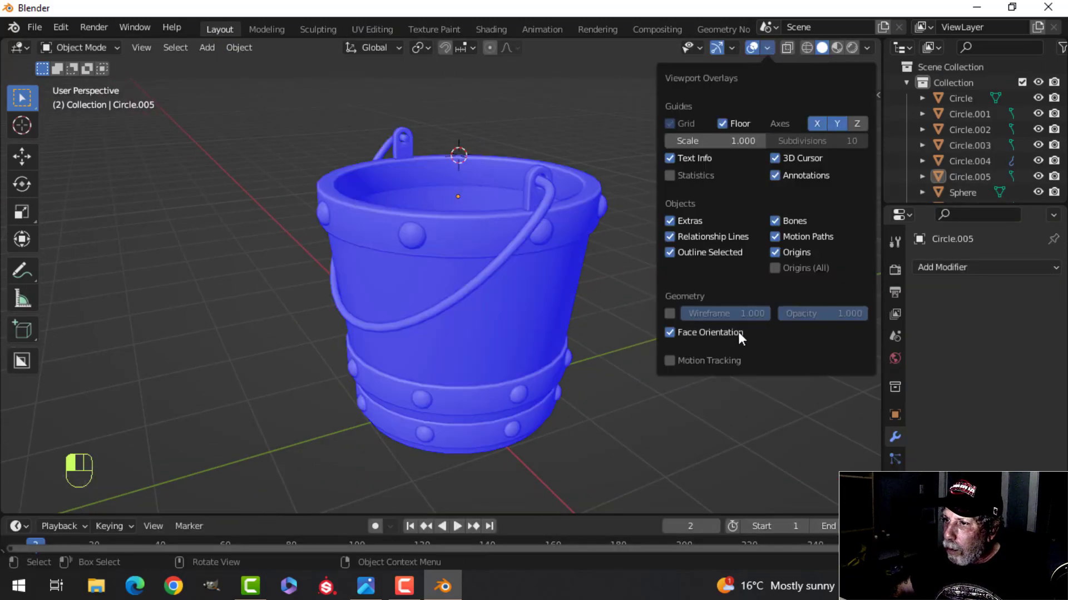
left_click(740, 328)
middle_click_drag(572, 292, 598, 295)
scroll(572, 330, "down", 2)
scroll(562, 275, "up", 2)
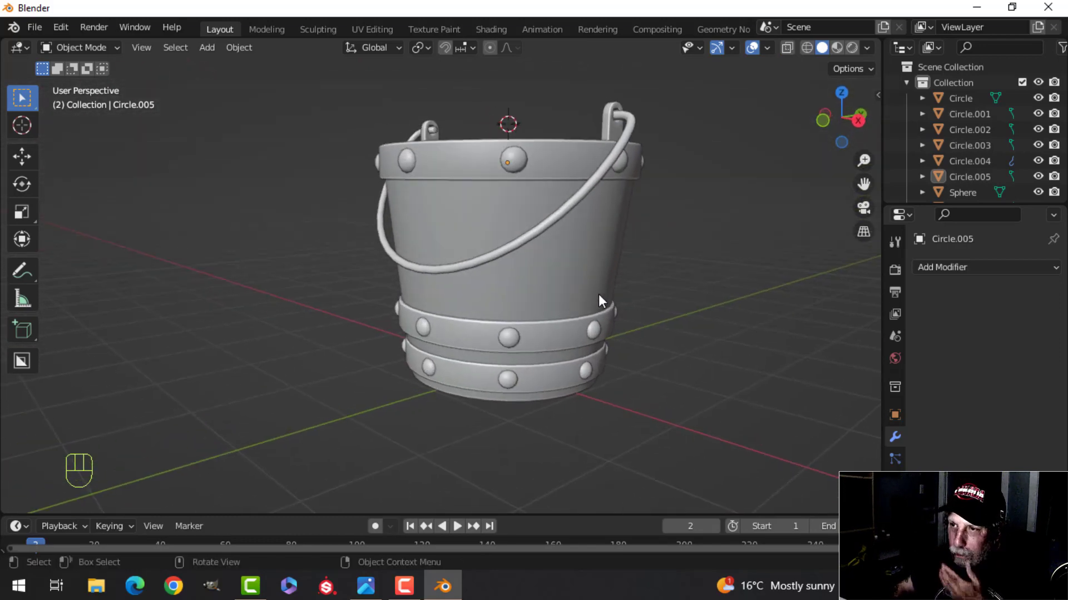
scroll(645, 252, "down", 2)
middle_click_drag(645, 251, 566, 283)
scroll(591, 272, "down", 1)
scroll(563, 311, "up", 2)
middle_click_drag(566, 283, 596, 266)
scroll(603, 294, "up", 2)
scroll(602, 295, "down", 2)
Add a new material to the handle and name it Metal
left_click(581, 248)
scroll(616, 268, "down", 2)
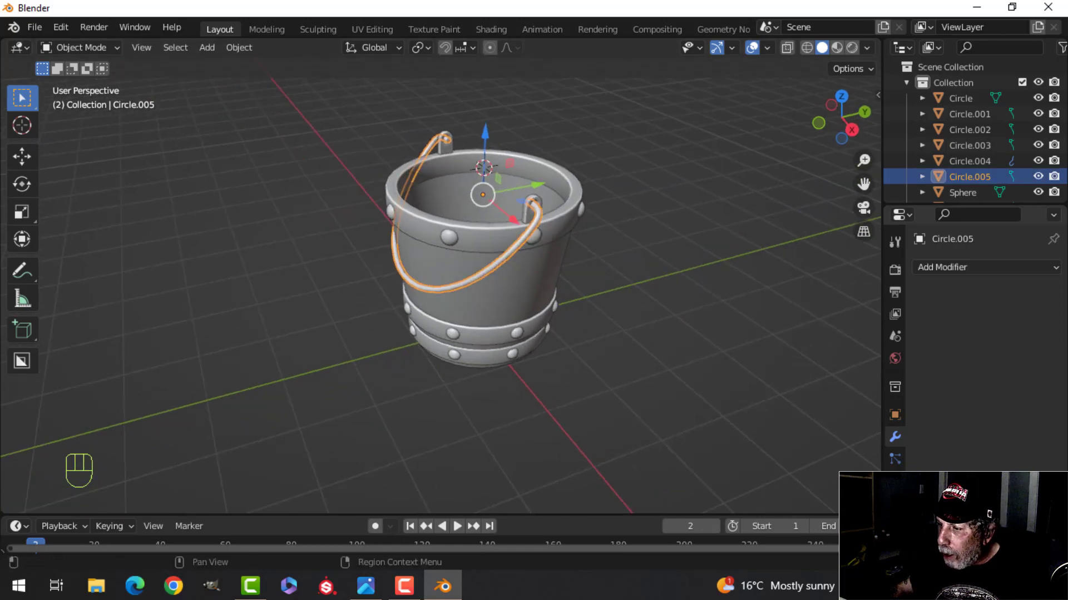
left_click(895, 547)
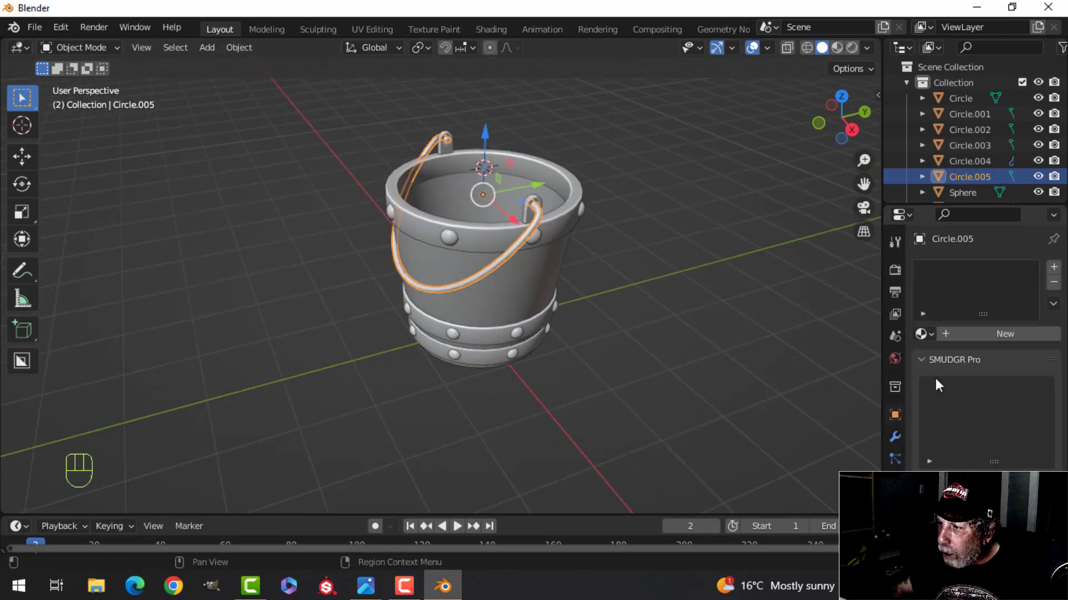
double_click(972, 273)
type("Metal")
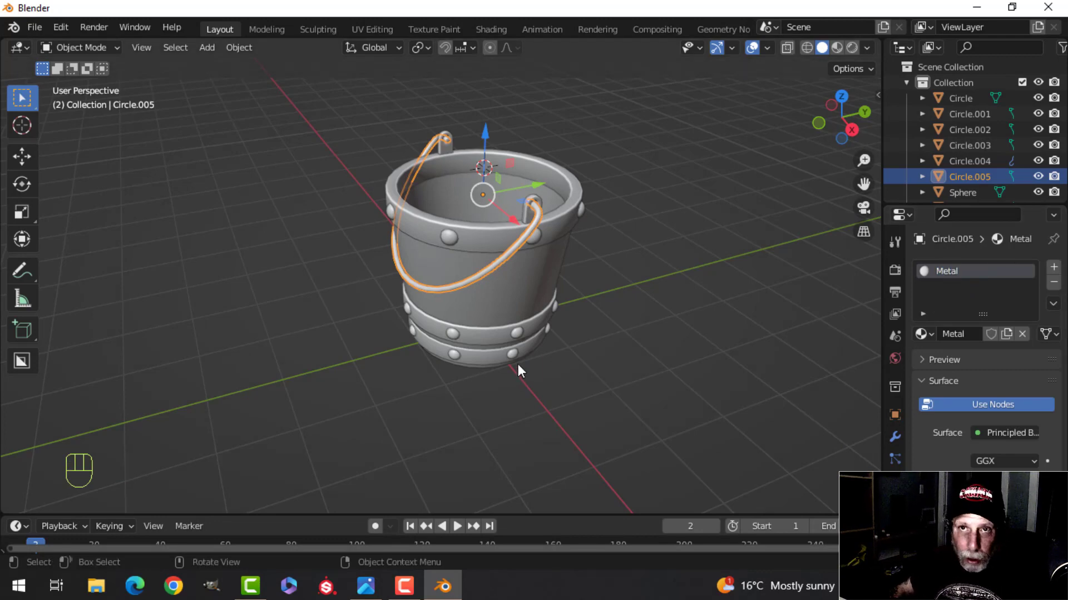
Assign the existing Metal material to the two handle lugs and the bucket's upper rim band
scroll(497, 289, "up", 2)
mouse_move(558, 248)
middle_mouse_down("shift")
mouse_move(529, 286)
mouse_move(552, 264)
middle_mouse_up("shift")
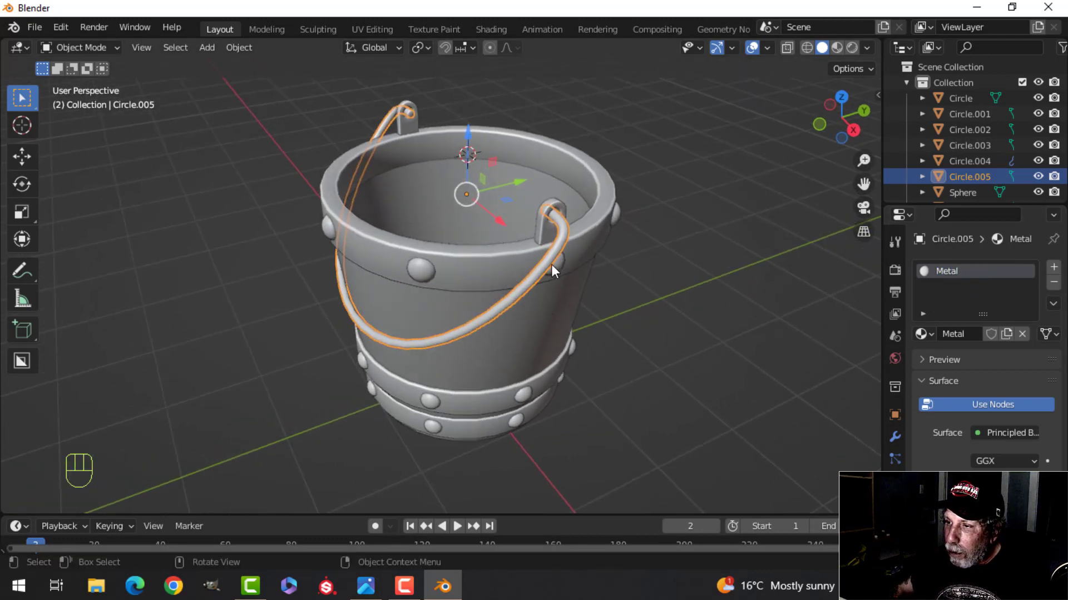
left_click(540, 230)
left_click(923, 334)
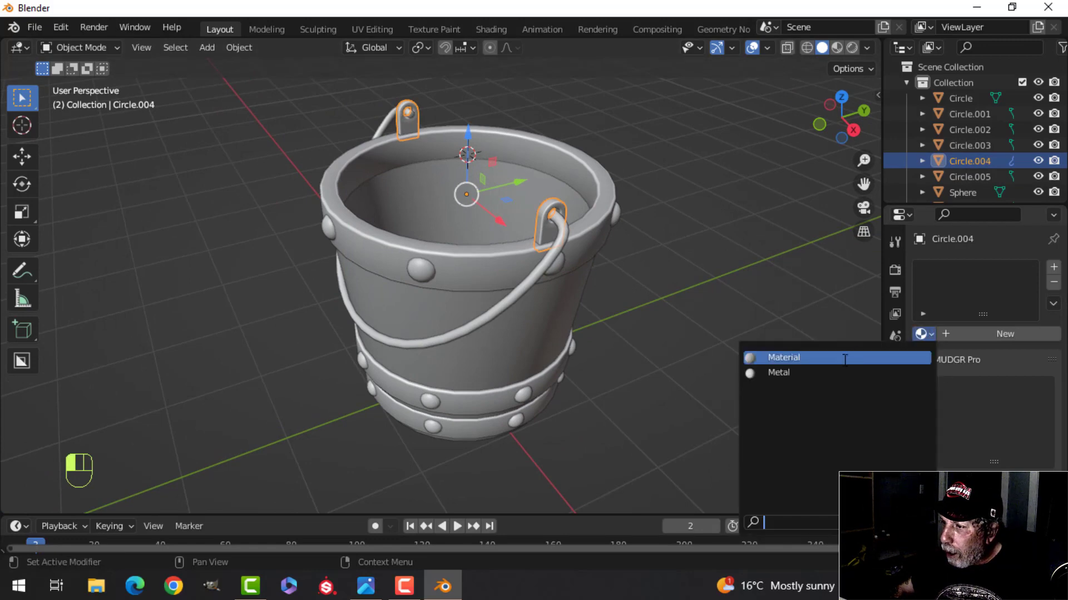
left_click(818, 371)
left_click(484, 283)
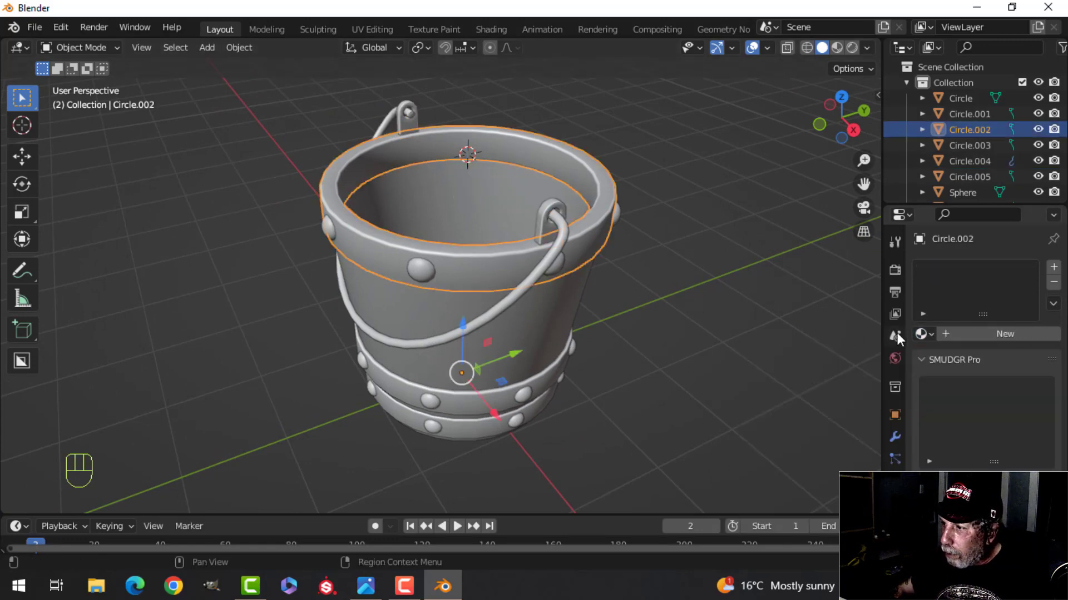
left_click(923, 334)
left_click(819, 370)
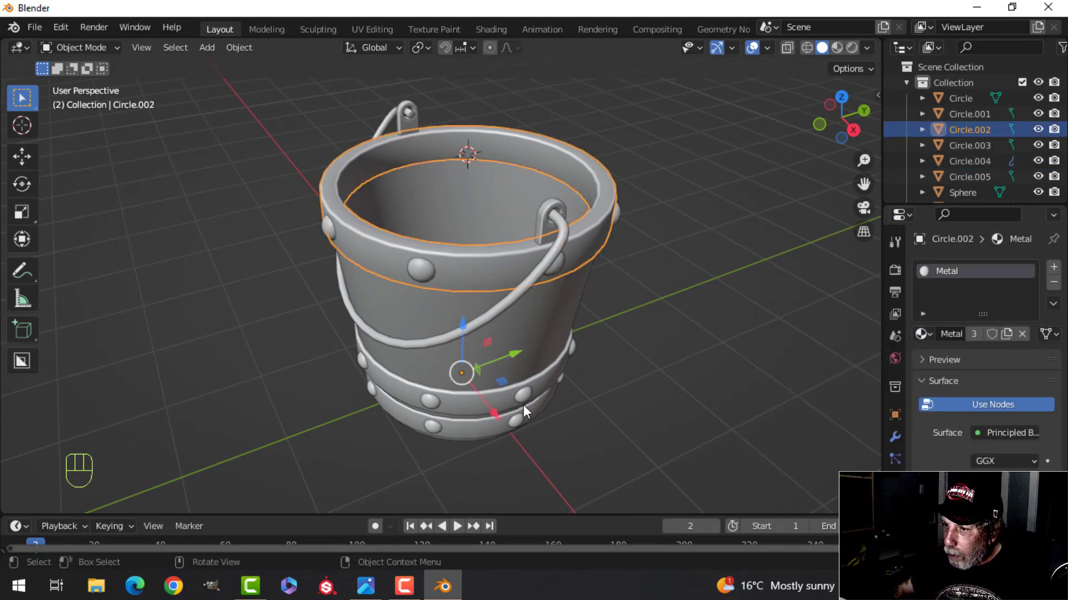
Assign the existing Metal material to the bucket's lower bands and deselect everything
left_click(495, 403)
left_click(923, 333)
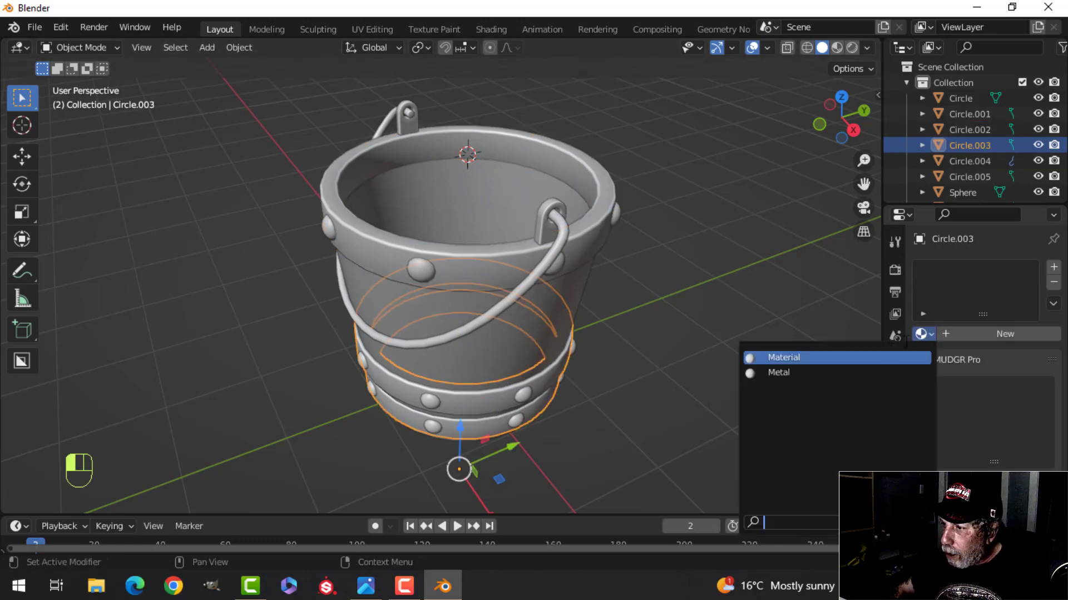
left_click(831, 370)
scroll(618, 417, "down", 3)
key("alt+a")
scroll(616, 416, "up", 4)
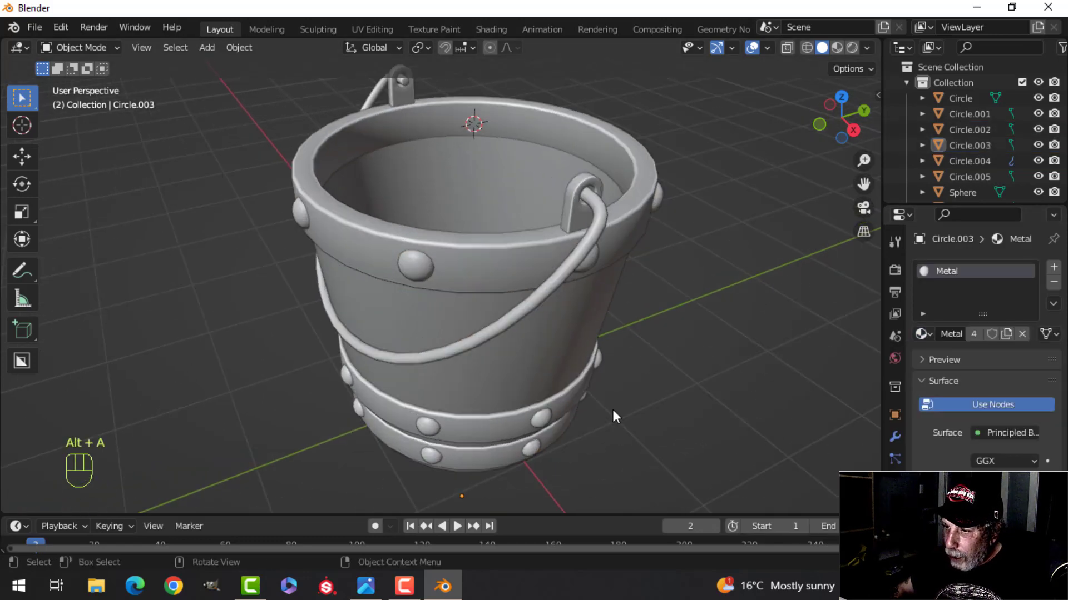
Examine the lower bands up close and check the material assigned to the bands, handle and lugs
middle_click_drag(612, 409, 625, 351)
scroll(575, 404, "up", 3)
middle_click_drag(575, 403, 571, 295, "shift")
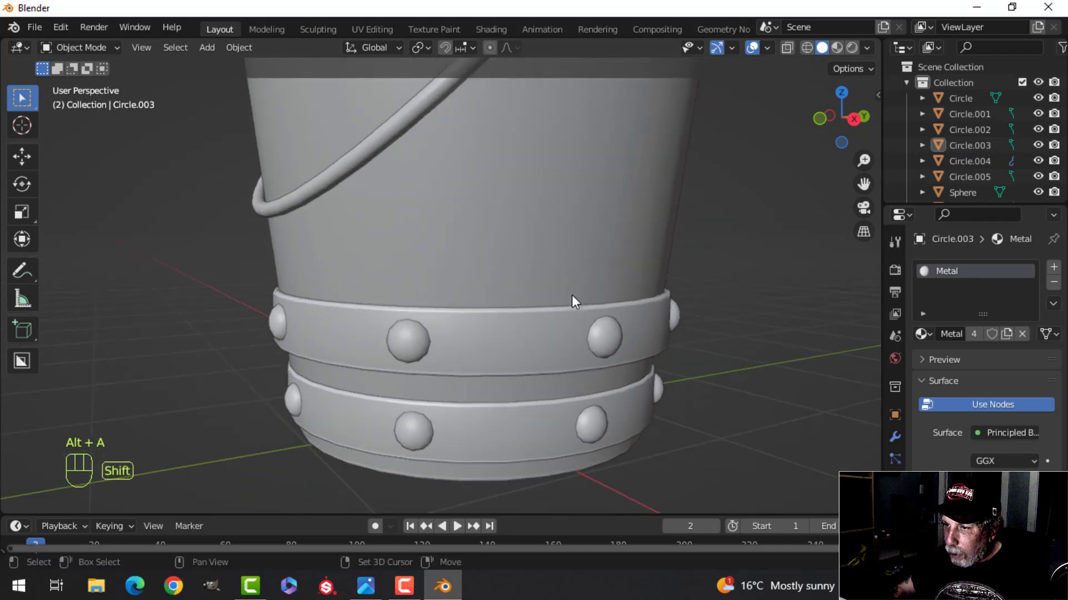
scroll(590, 356, "down", 3)
middle_click_drag(591, 356, 506, 312)
scroll(498, 322, "down", 1)
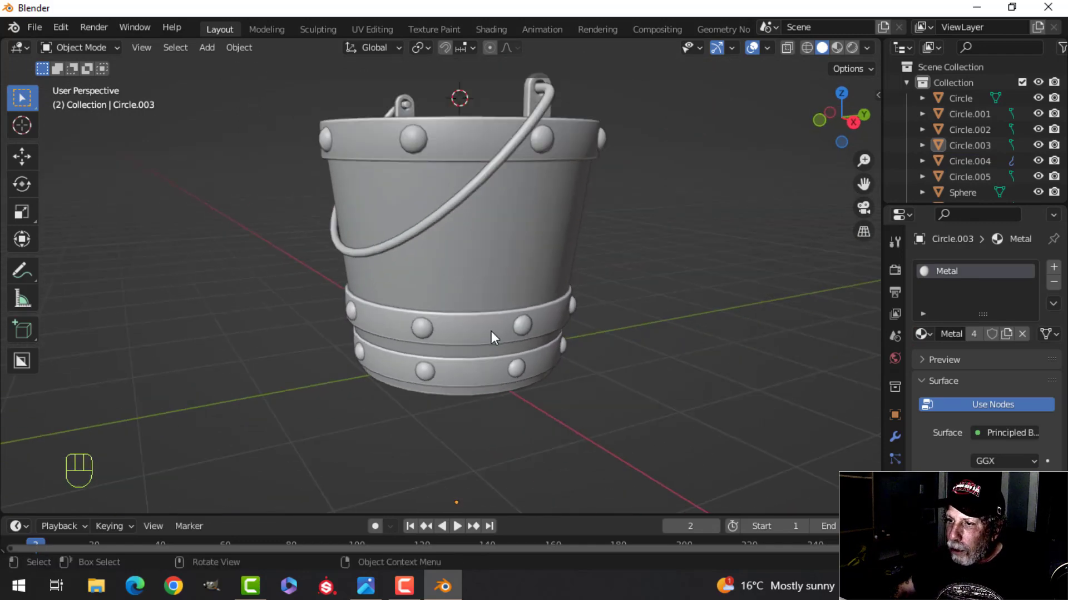
left_click(491, 331)
left_click(474, 138)
left_click(476, 177)
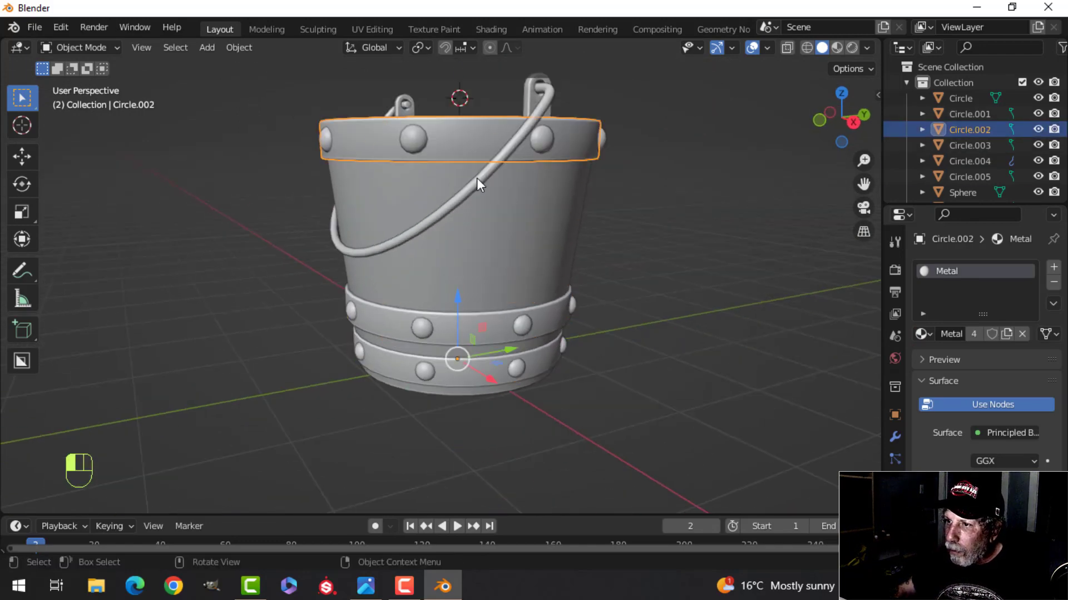
left_click(533, 106)
Add a new material to the bucket's body and name it WoodSide
left_click(525, 225)
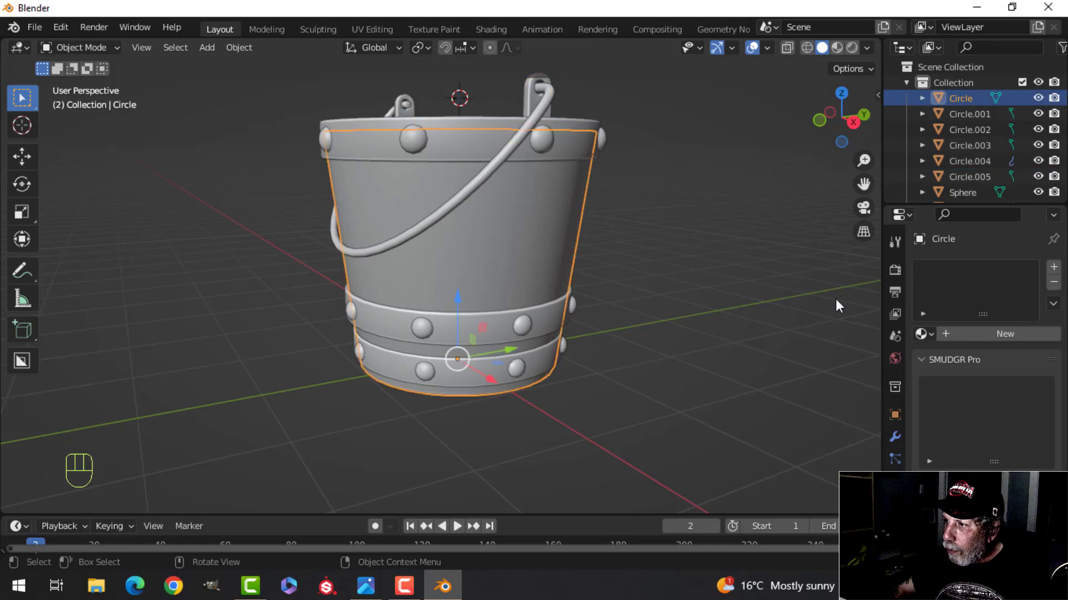
left_click(959, 336)
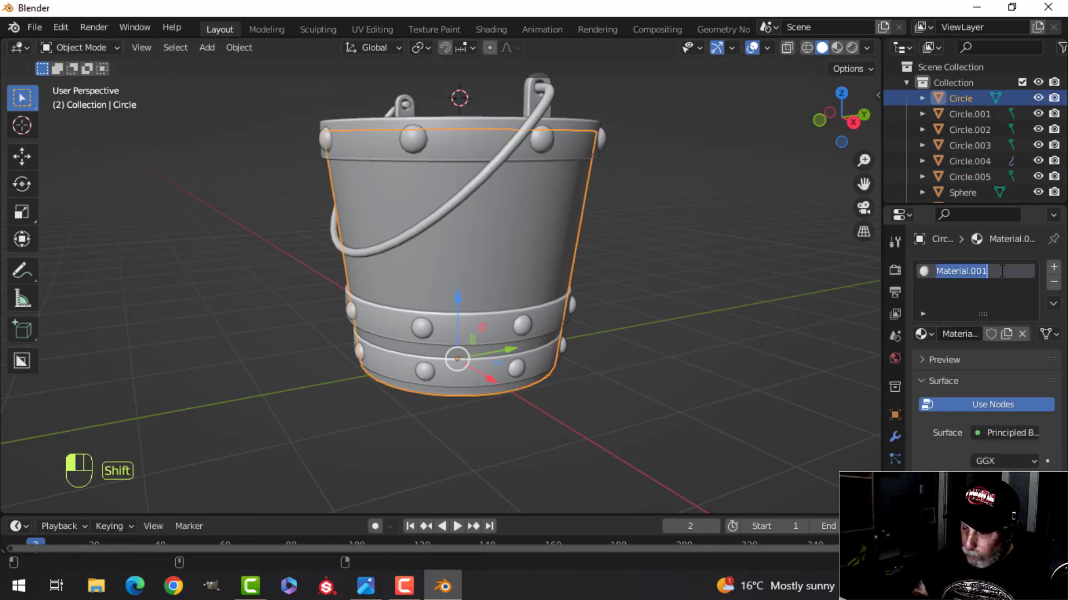
type("WoodSide")
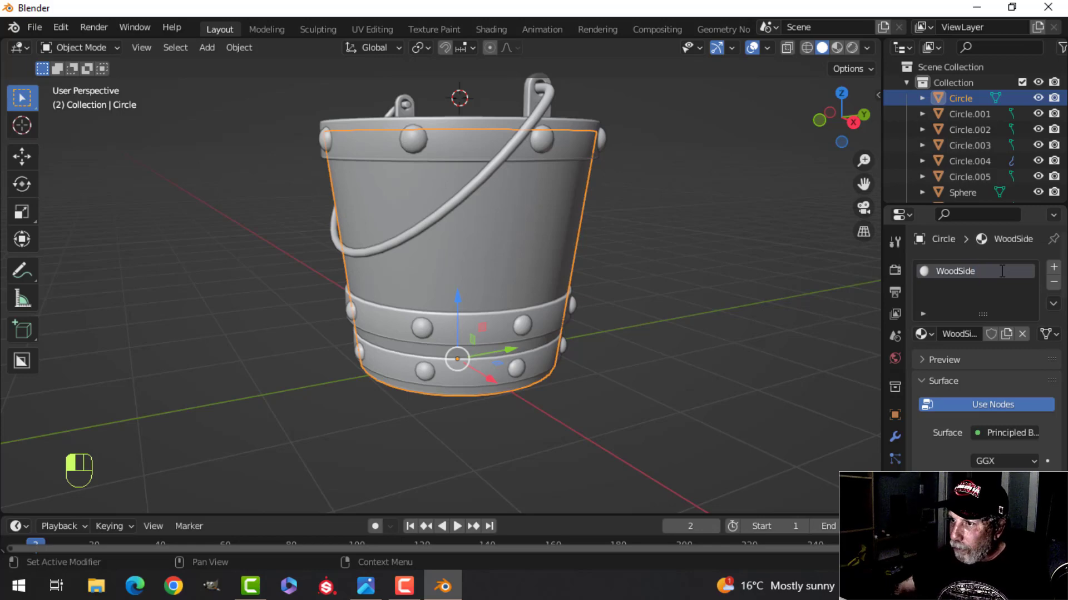
Add a new material to the disc at the bucket's bottom and name it WoodBot
middle_click_drag(595, 324, 560, 278)
left_click(519, 355)
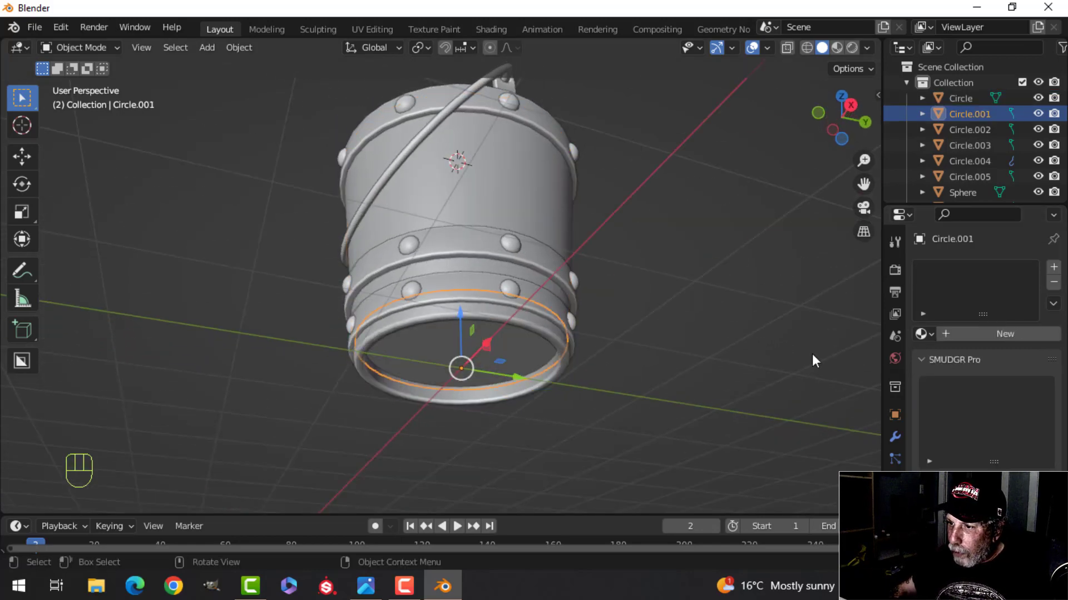
left_click(971, 336)
double_click(979, 270)
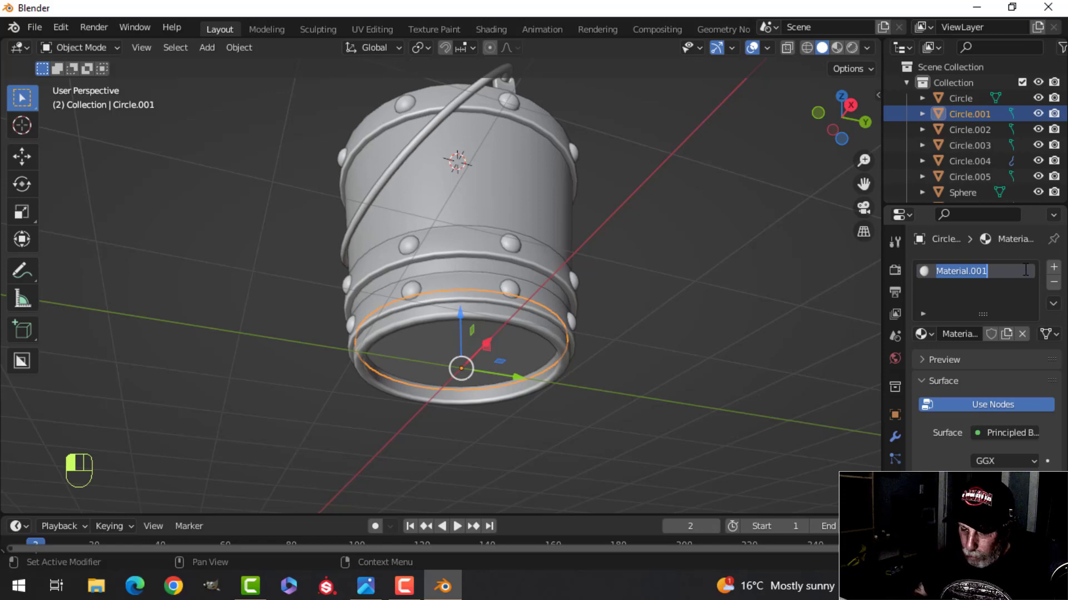
type("WoodBot")
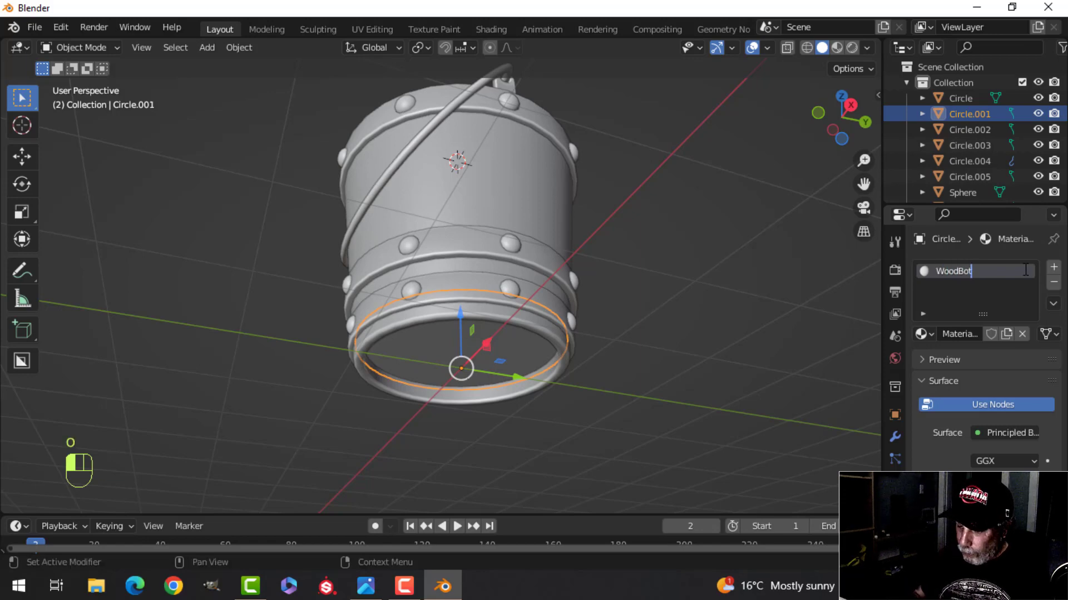
Deselect everything and save the bucket file as MedievalBucketVideo1.blend
scroll(503, 225, "down", 3)
key("a")
middle_click_drag(502, 225, 538, 307)
key("alt+a")
scroll(542, 302, "up", 2)
middle_click_drag(537, 307, 537, 319)
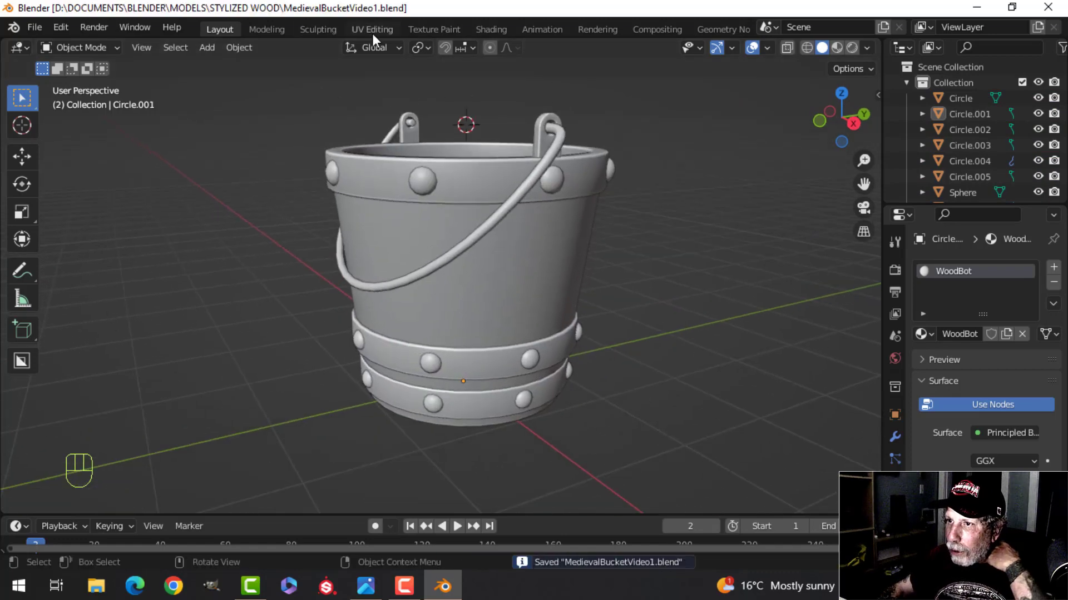
Switch to the UV Editing workspace and isolate the bucket's body in local view
left_click(372, 29)
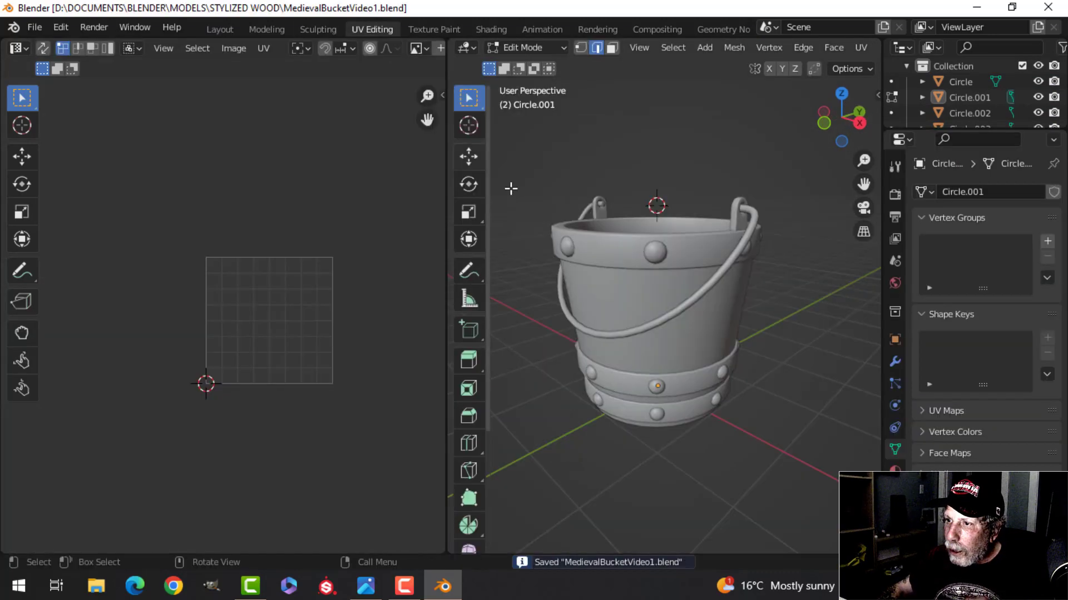
middle_click_drag(645, 252, 665, 312)
scroll(665, 288, "up", 3)
key("Tab")
left_click(631, 266)
scroll(665, 311, "down", 4)
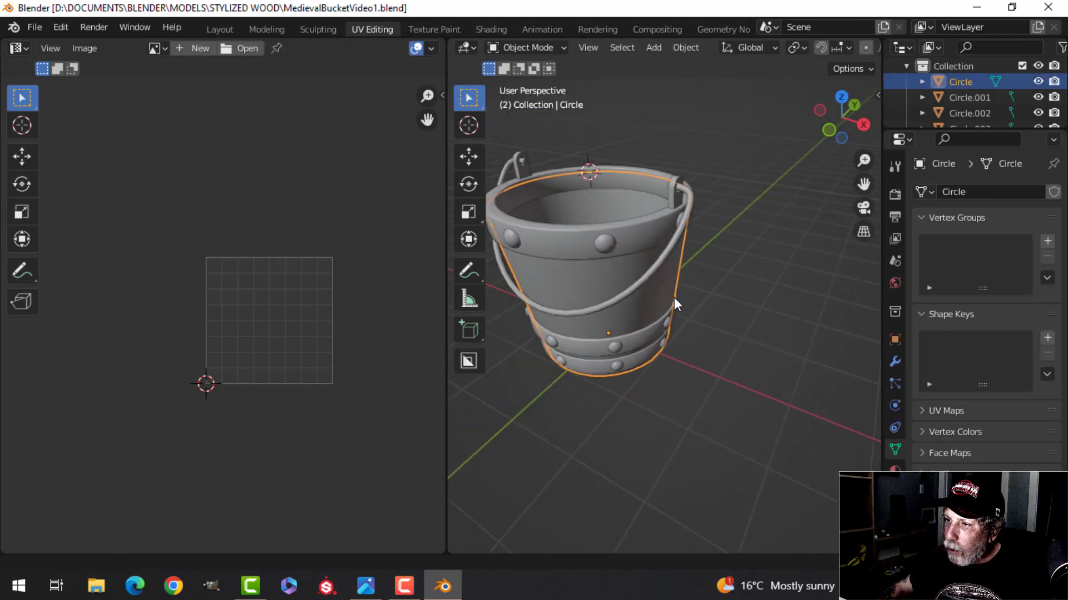
key("KP_Divide")
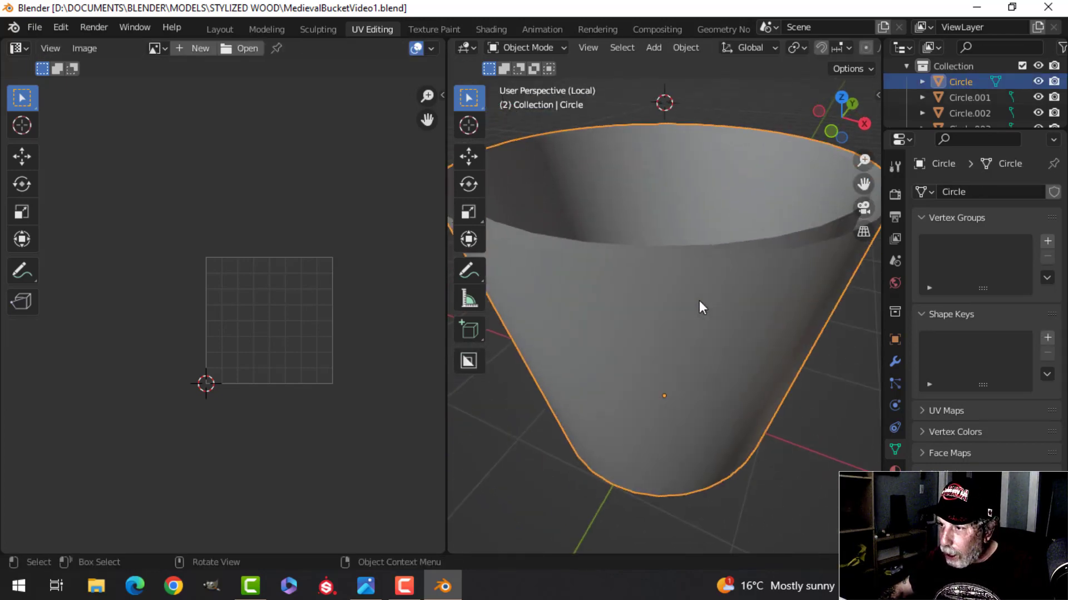
scroll(699, 300, "down", 2)
middle_click_drag(699, 300, 599, 295)
Mark a seam along the vertical edge loop at the centre of the bucket body's back, running outside and inside
key("Tab")
key("Tab")
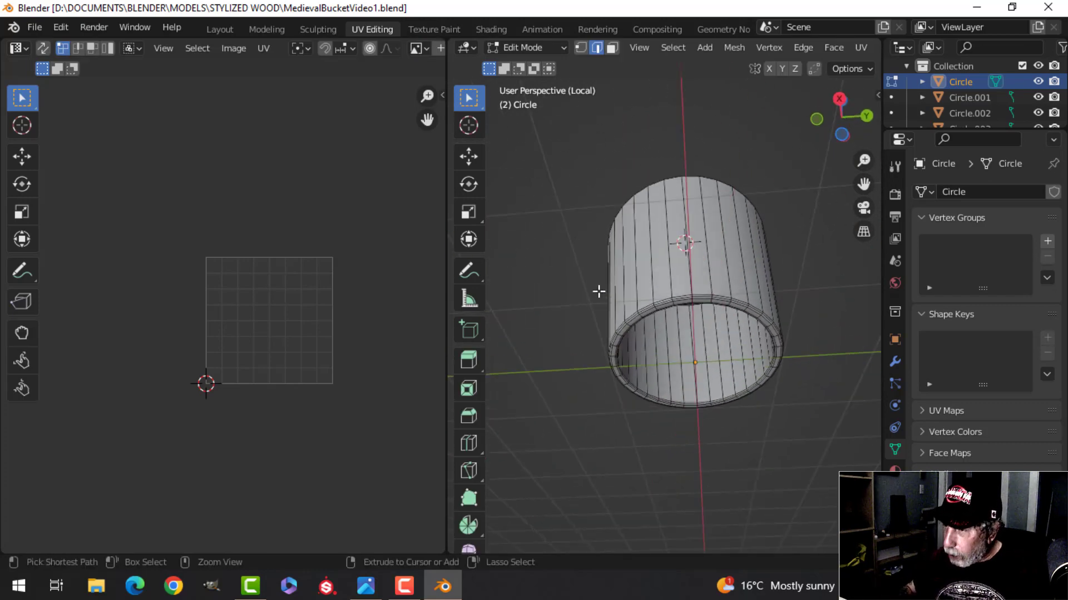
key("ctrl+KP_1")
scroll(583, 291, "up", 1)
middle_click_drag(721, 261, 679, 337, "shift")
scroll(682, 302, "up", 1)
scroll(679, 302, "up", 2)
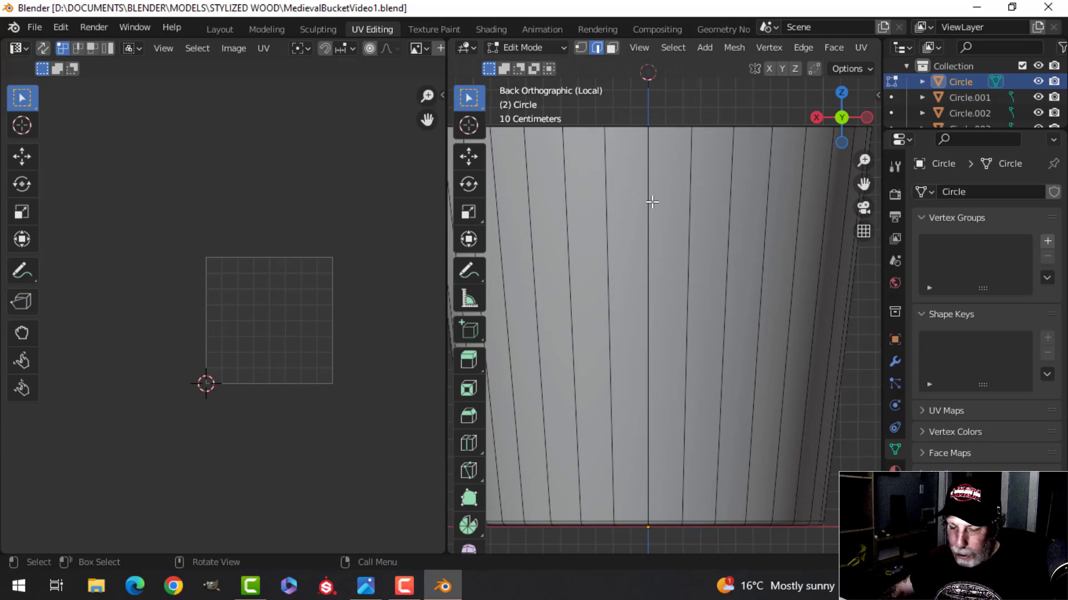
scroll(651, 208, "down", 3)
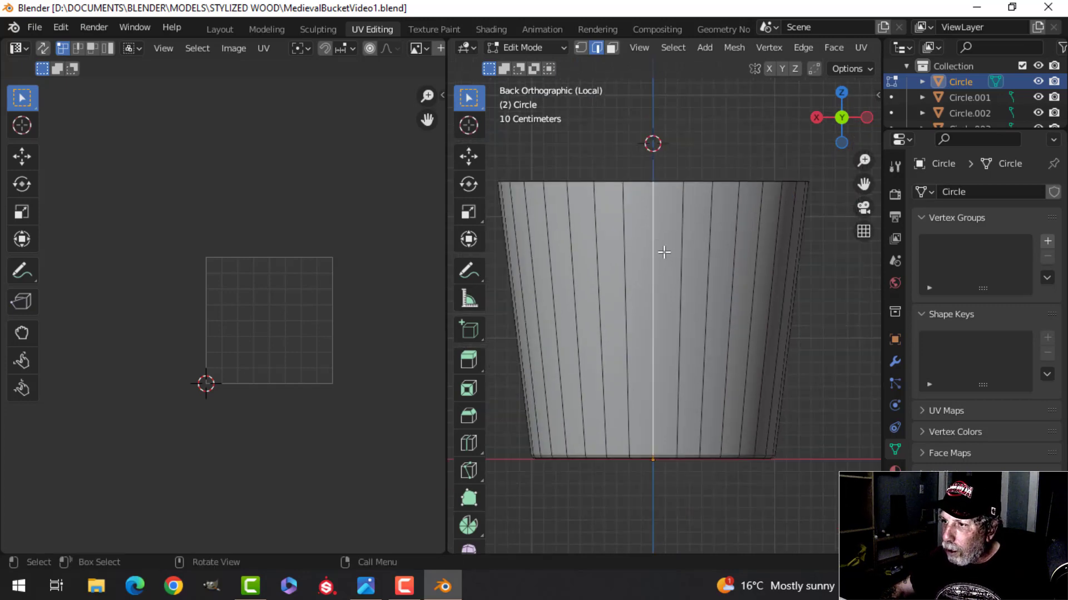
middle_click_drag(661, 255, 657, 169)
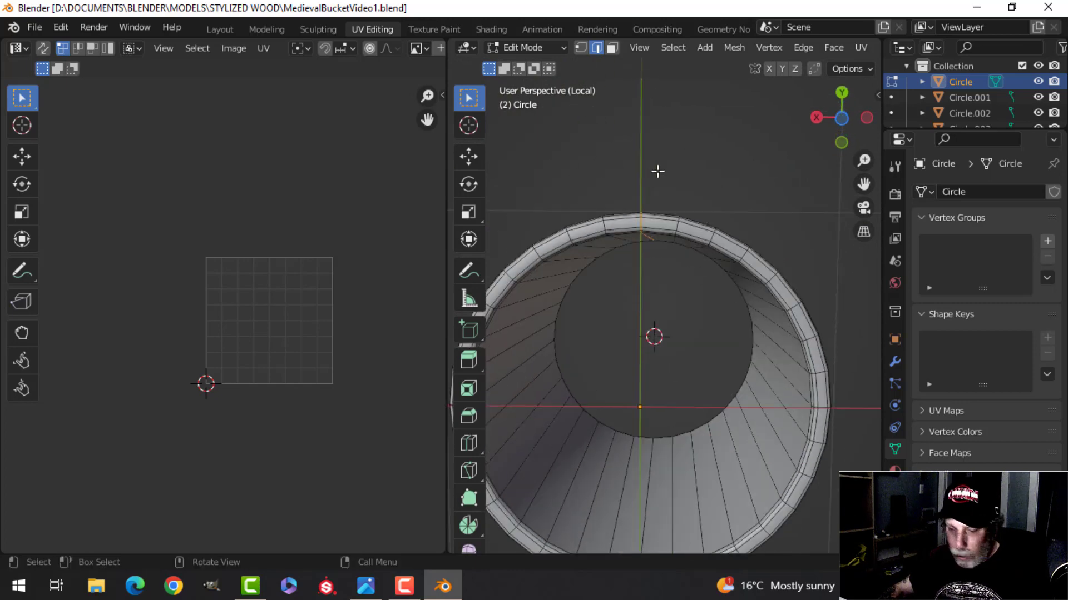
key("ctrl+e")
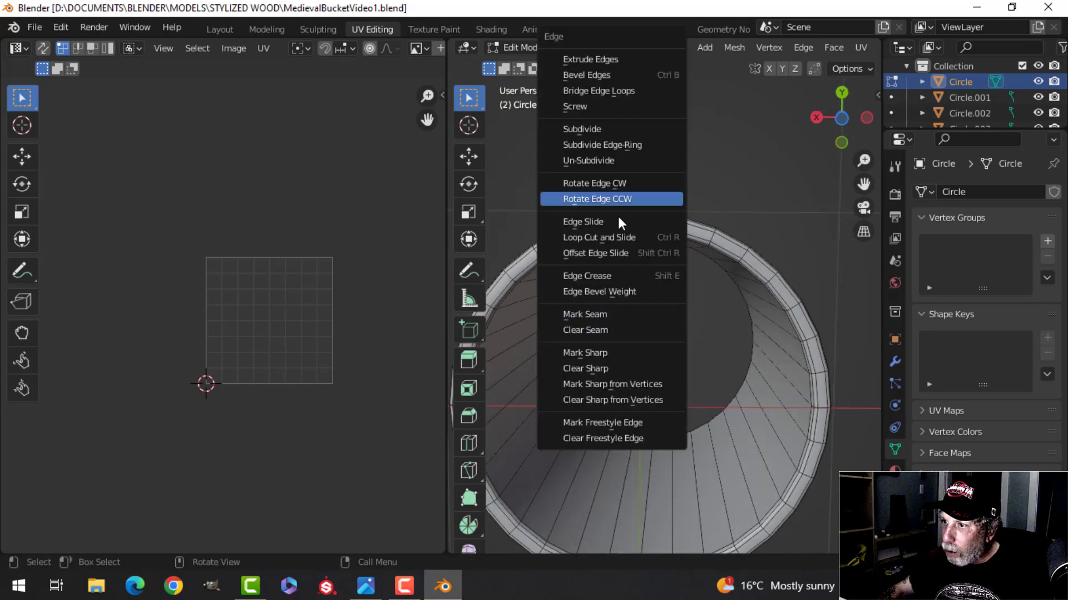
left_click(602, 314)
Unwrap the whole bucket body using the vertical seam
scroll(681, 269, "down", 5)
middle_click_drag(681, 269, 736, 374)
key("u")
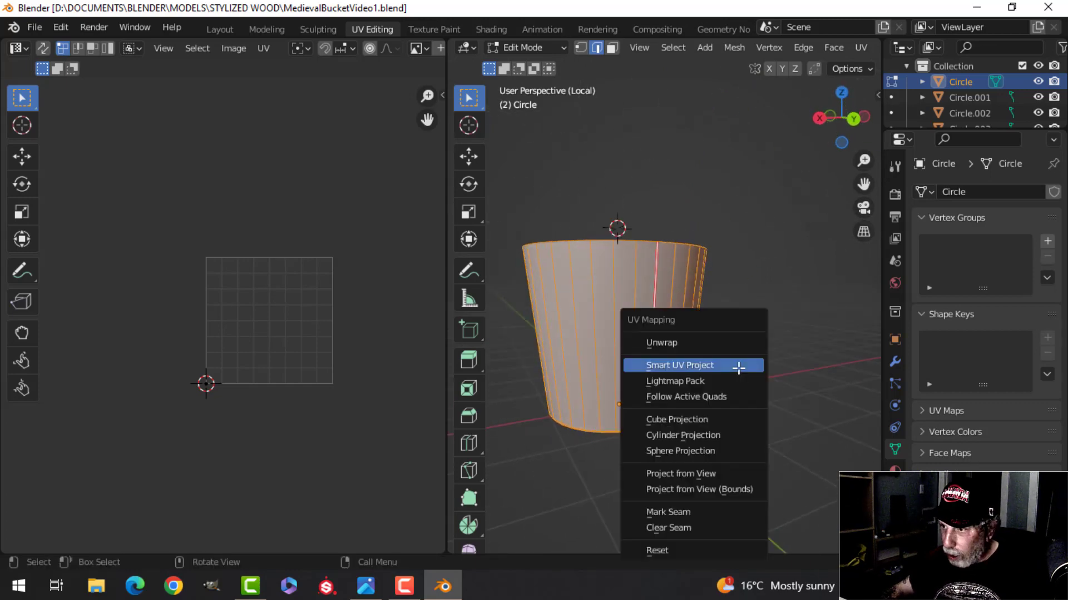
left_click(716, 344)
Examine the body's UV layout, comparing the inner and outer walls and the narrow rim strip with the mesh
scroll(331, 308, "up", 2)
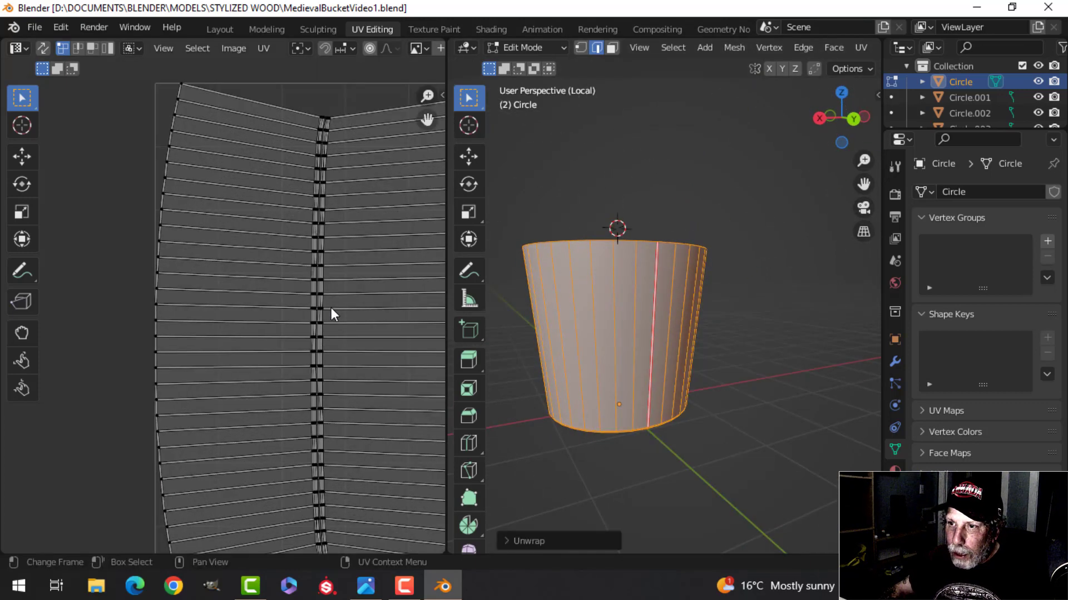
scroll(334, 341, "down", 2)
scroll(309, 327, "up", 2)
middle_click_drag(310, 327, 304, 382)
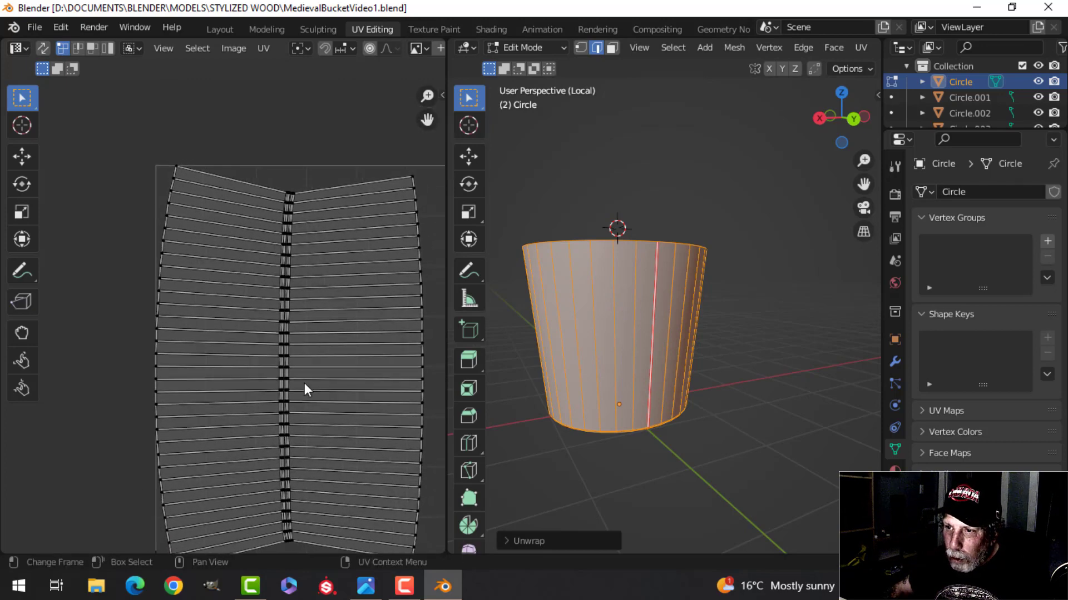
scroll(304, 383, "down", 1)
middle_click_drag(632, 299, 620, 276)
middle_click_drag(719, 331, 639, 295)
scroll(322, 283, "up", 2)
scroll(323, 290, "down", 1)
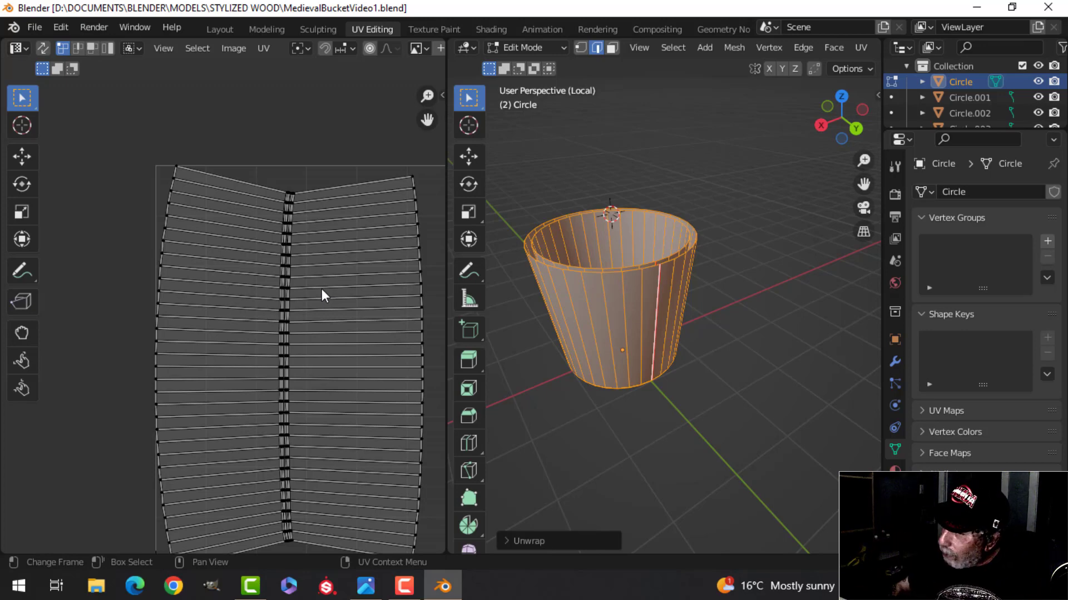
scroll(303, 291, "down", 1)
scroll(316, 289, "up", 3)
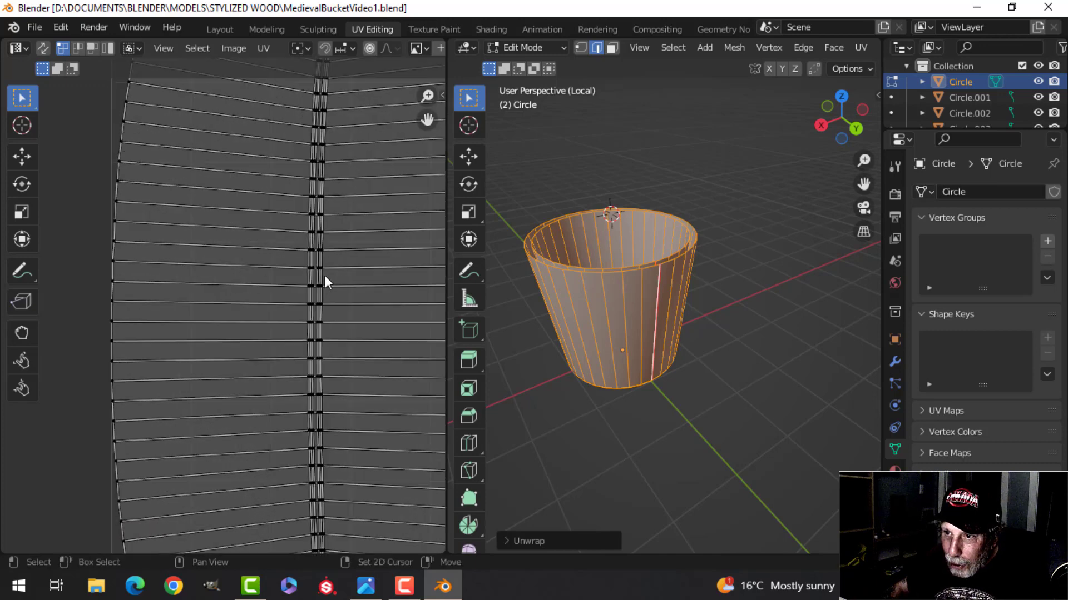
scroll(333, 283, "down", 1)
scroll(292, 307, "up", 2)
middle_click_drag(338, 251, 266, 355)
scroll(286, 357, "down", 1)
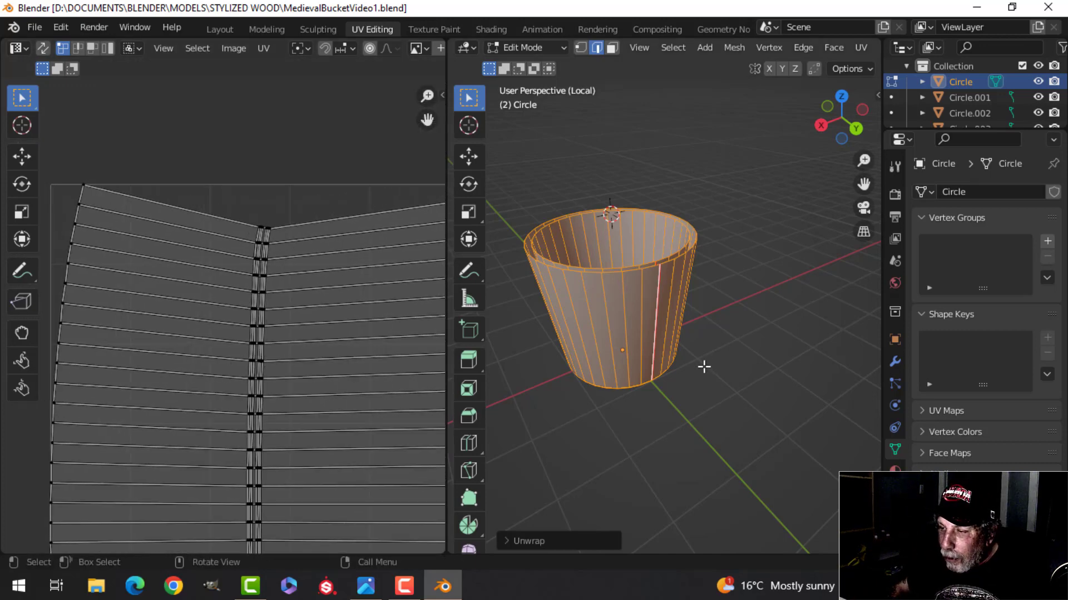
Mark a seam around the edge loop where the bucket's inner wall meets the rim
middle_click_drag(704, 367, 594, 217)
scroll(641, 338, "up", 3)
scroll(571, 257, "up", 3)
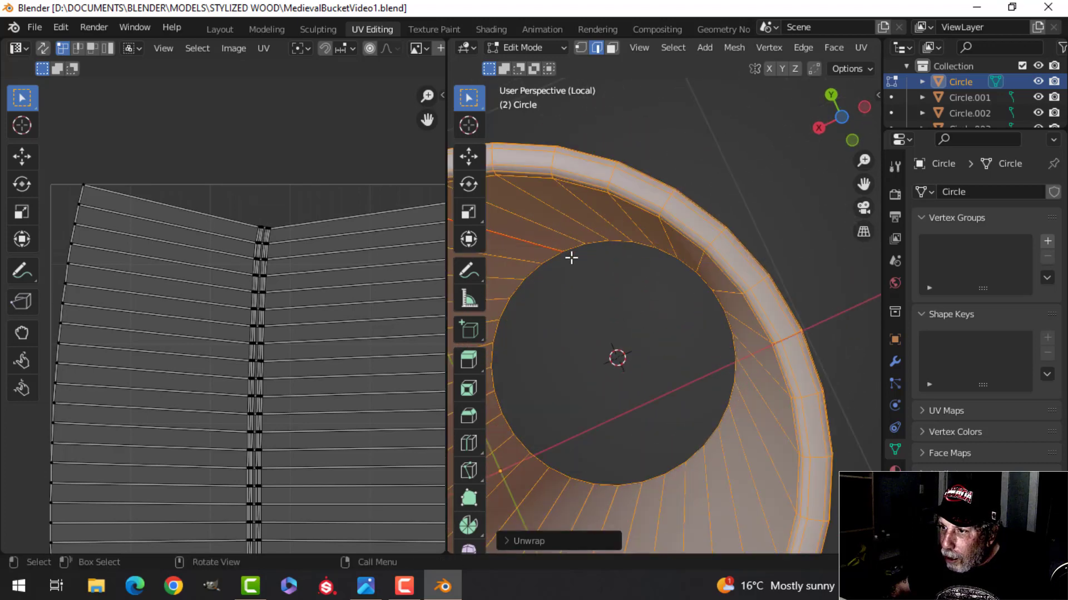
middle_click_drag(571, 258, 649, 240)
key("alt+a")
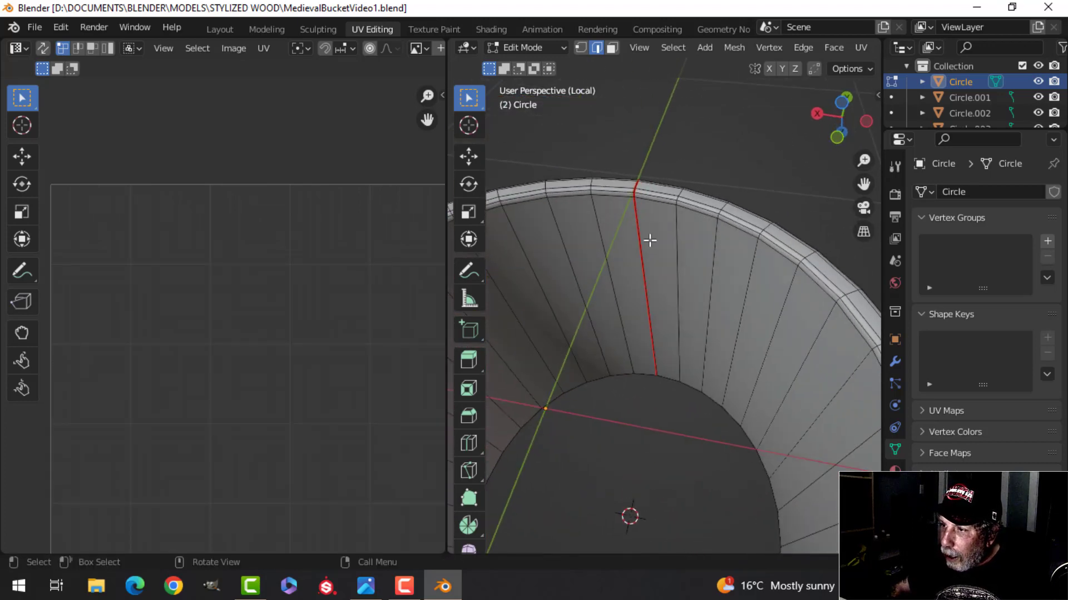
left_click(656, 202, "alt")
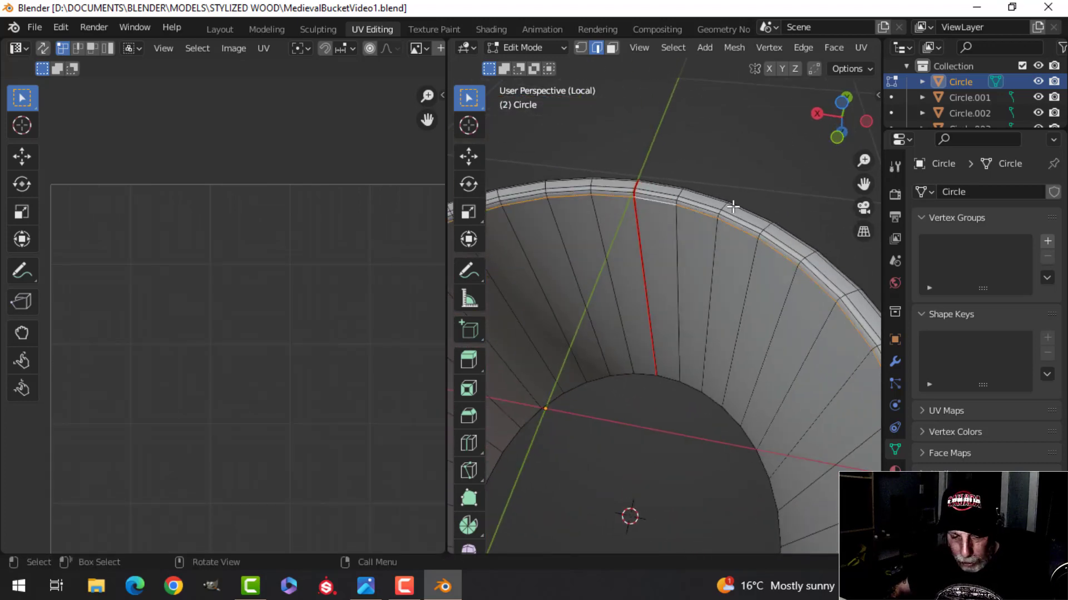
key("ctrl+e")
left_click(677, 315)
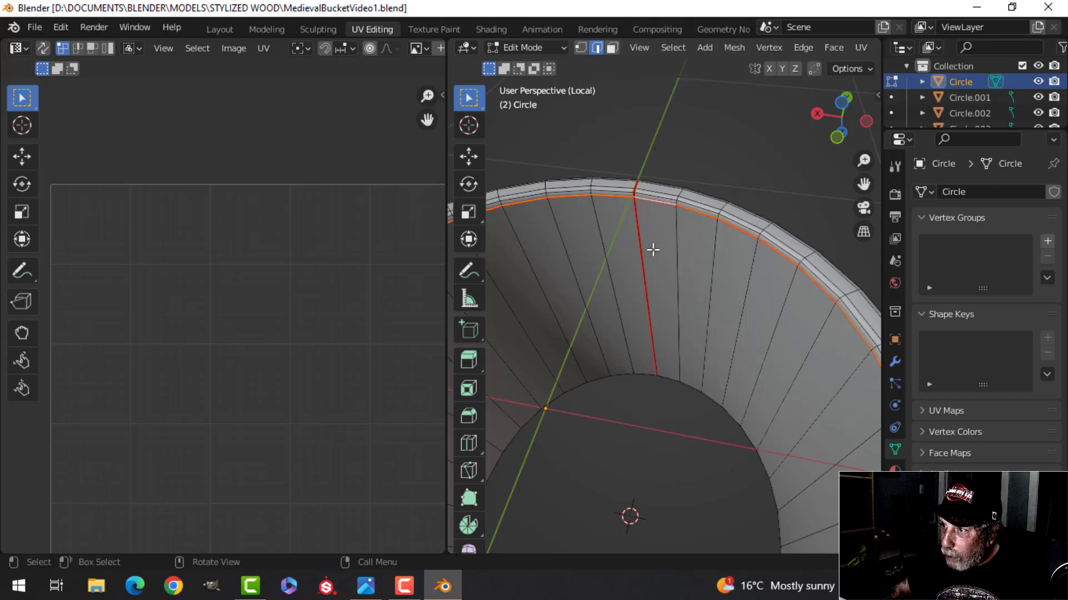
Unwrap the whole body again using both the vertical seam and the inner rim seam
middle_click_drag(653, 248, 686, 335)
key("u")
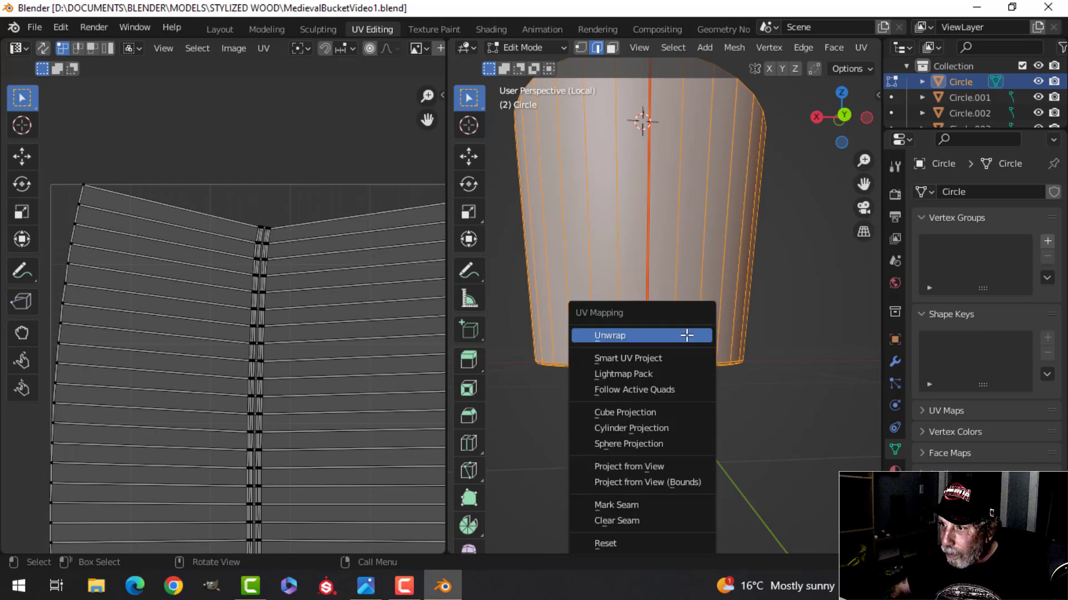
left_click(687, 335)
scroll(363, 336, "down", 3)
middle_click_drag(363, 337, 369, 299)
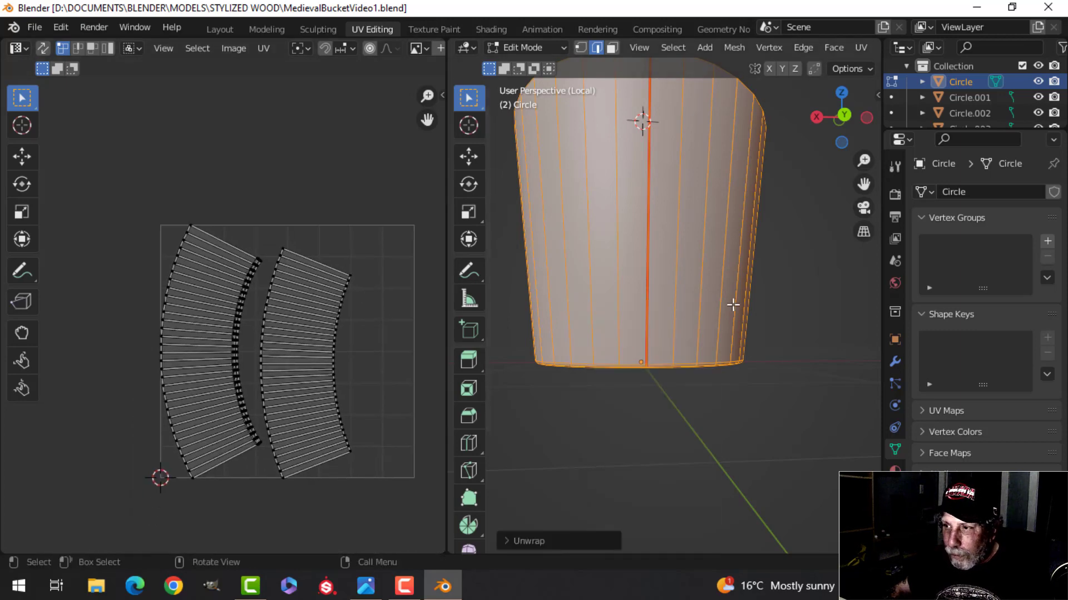
Undo the last unwrap and the seam around the inner rim
key("ctrl+z")
middle_click_drag(723, 287, 692, 194)
key("ctrl+z")
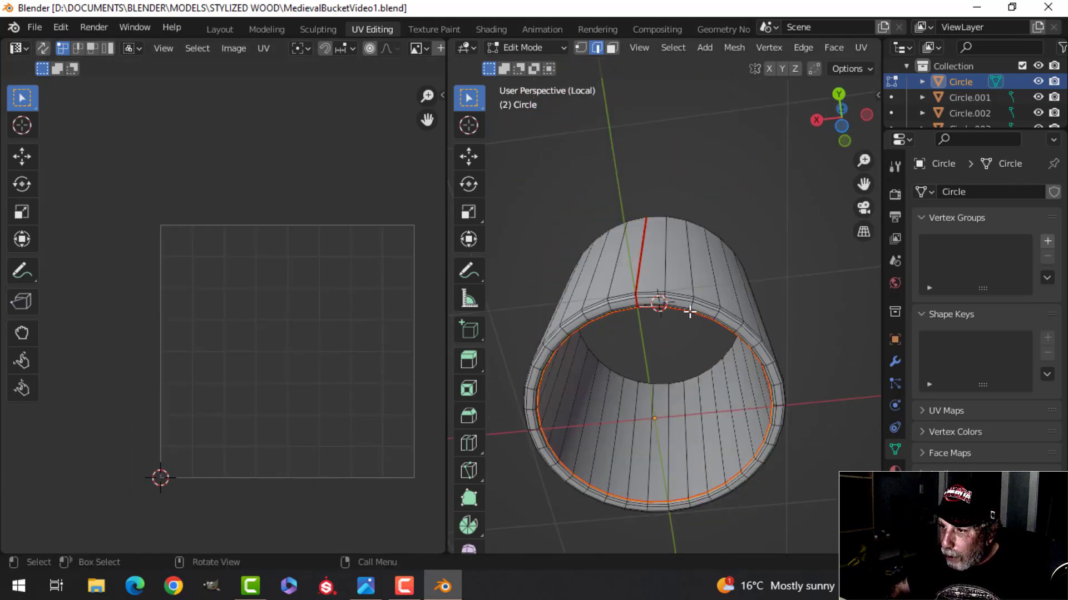
middle_click_drag(694, 315, 670, 429)
key("ctrl+z")
Select the bucket body's entire mesh to display its single joined UV island
key("a")
scroll(198, 378, "up", 5)
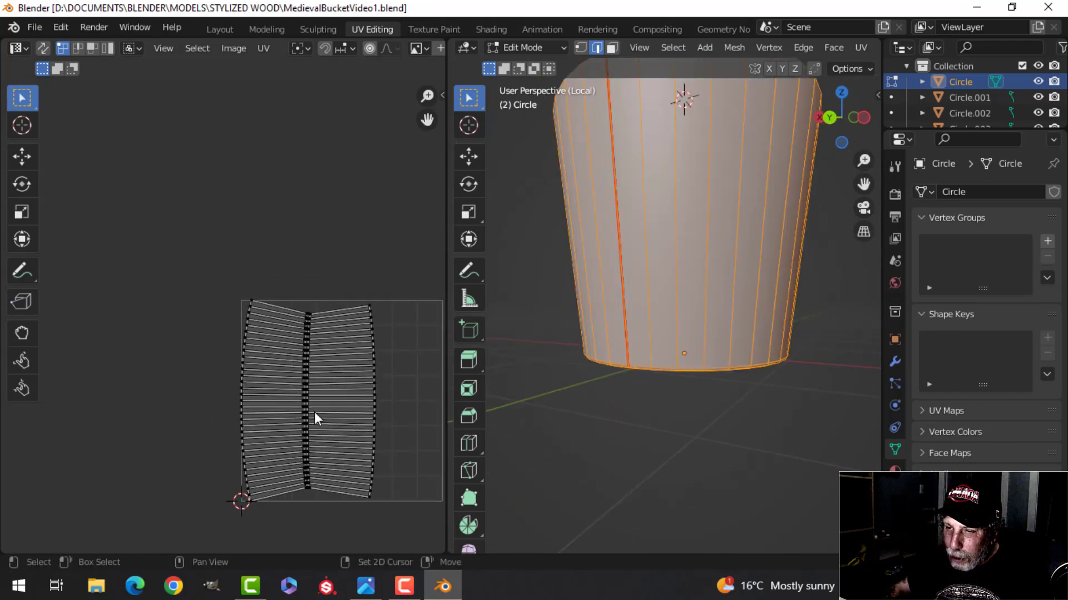
scroll(379, 419, "down", 2)
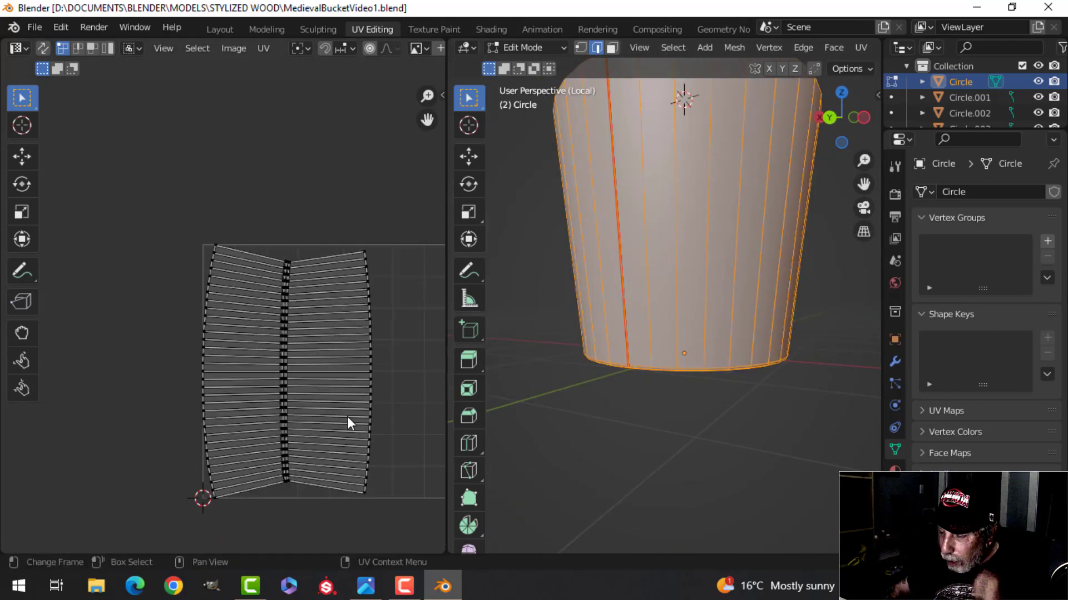
scroll(347, 416, "up", 2)
middle_click_drag(356, 457, 275, 355)
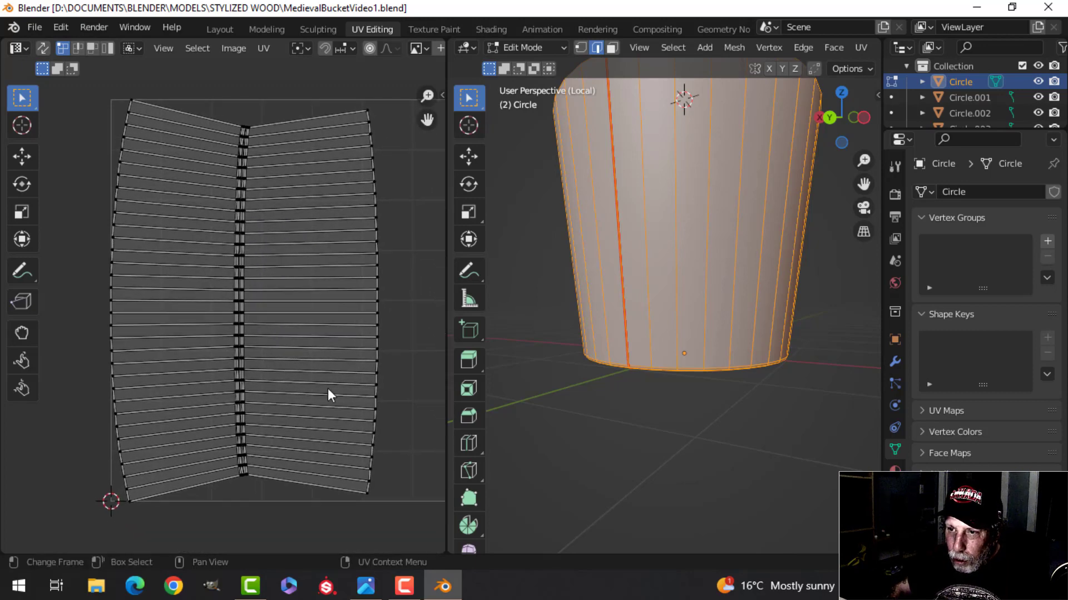
Using UV edge selection, straighten the pair of crosswise edges at the middle of the island by scaling them along Y
scroll(244, 348, "up", 3)
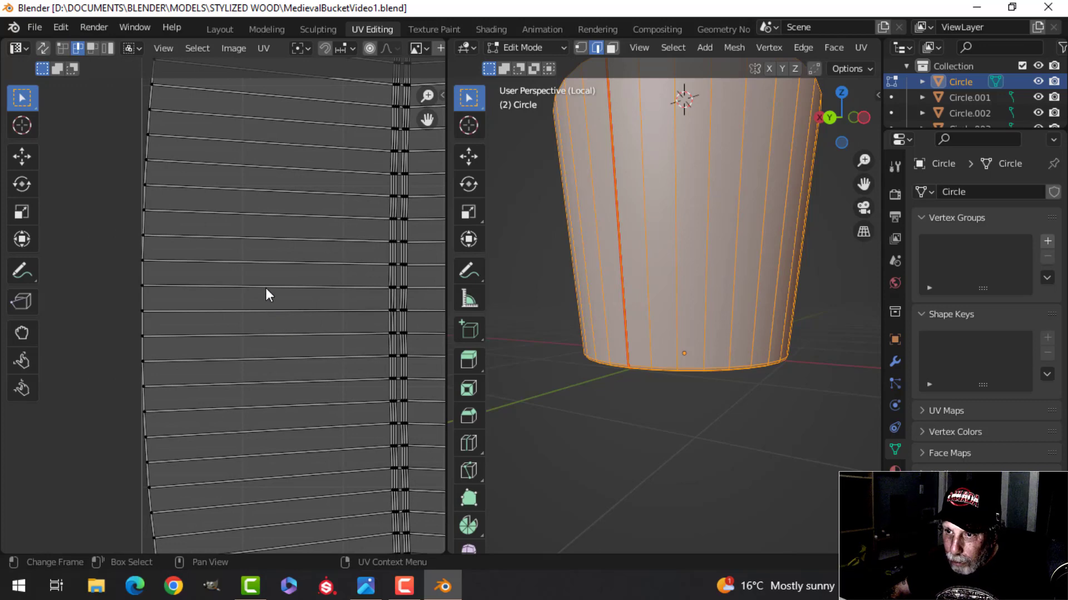
scroll(286, 333, "down", 2)
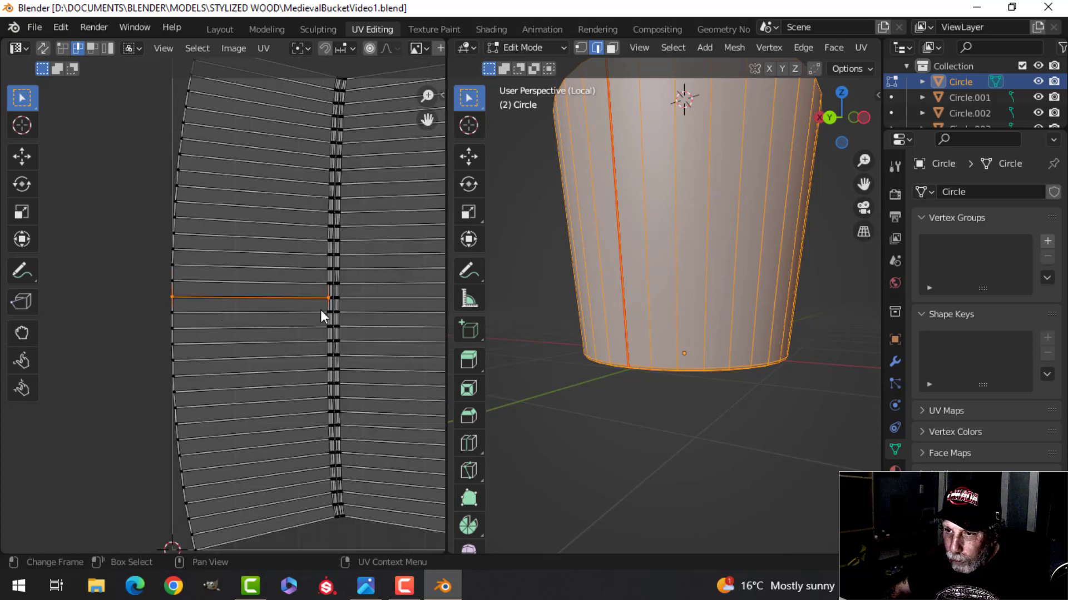
scroll(282, 325, "down", 1)
scroll(327, 303, "up", 4)
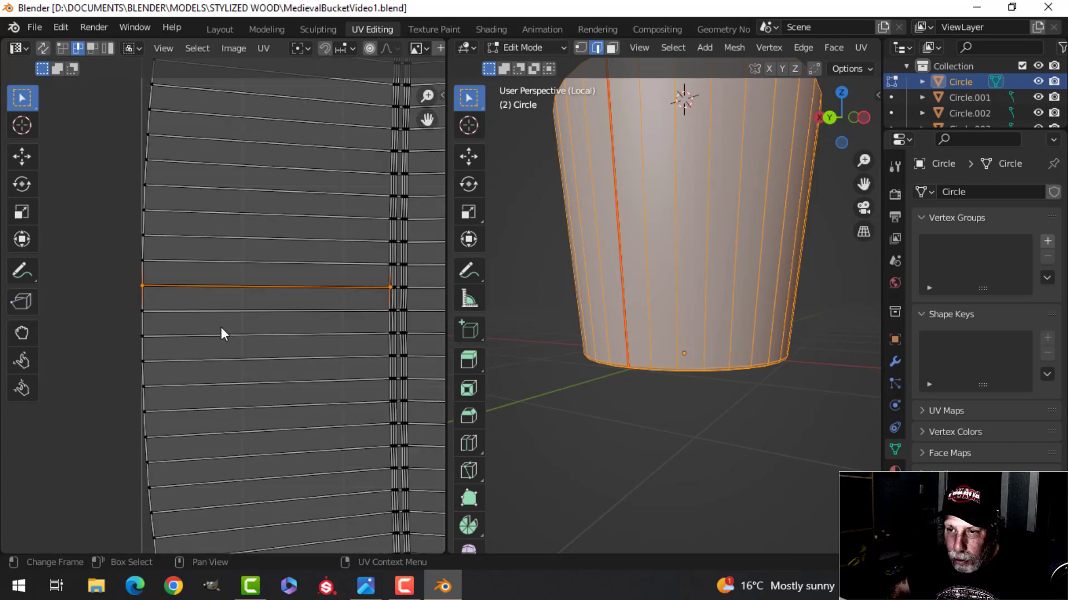
scroll(300, 312, "down", 3)
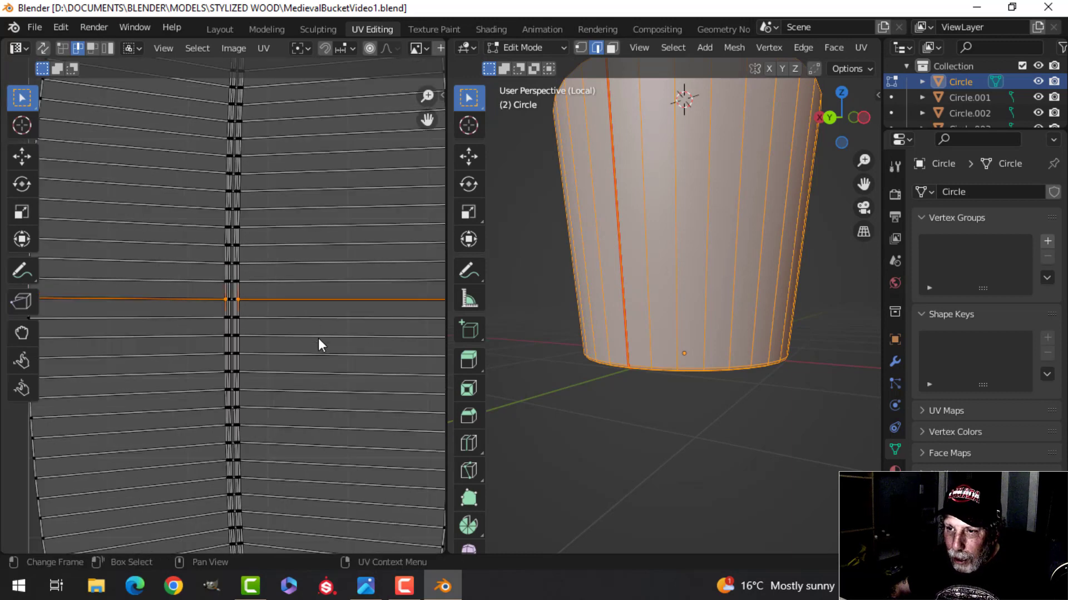
key("s")
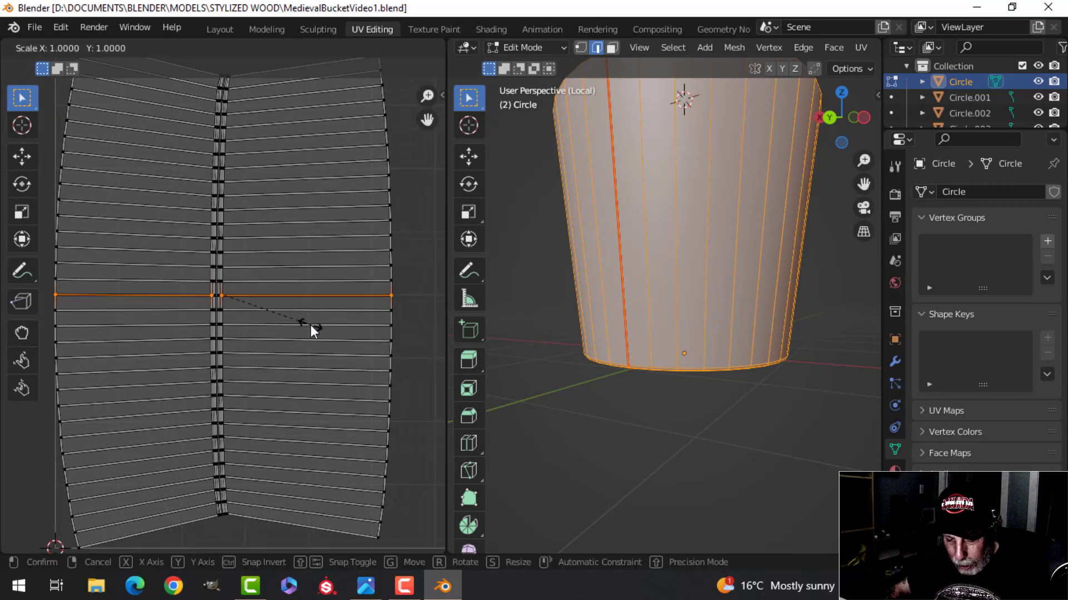
key("y")
left_click(310, 325)
Straighten the second pair of crosswise edges below the island's middle by scaling them to 0 along Y
left_click(285, 316)
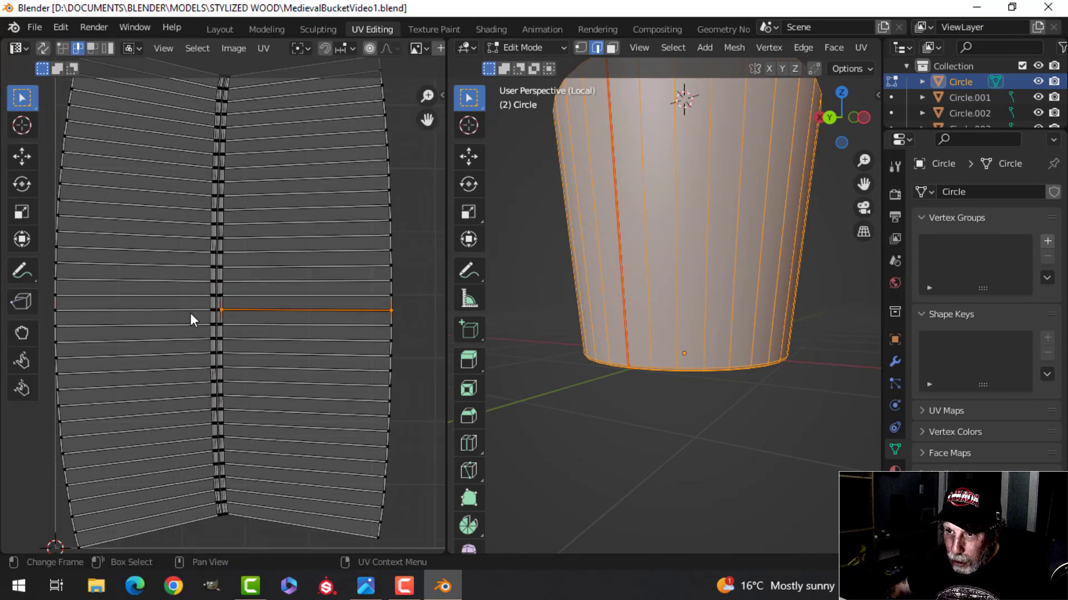
left_click(190, 312, "shift")
key("s")
key("y")
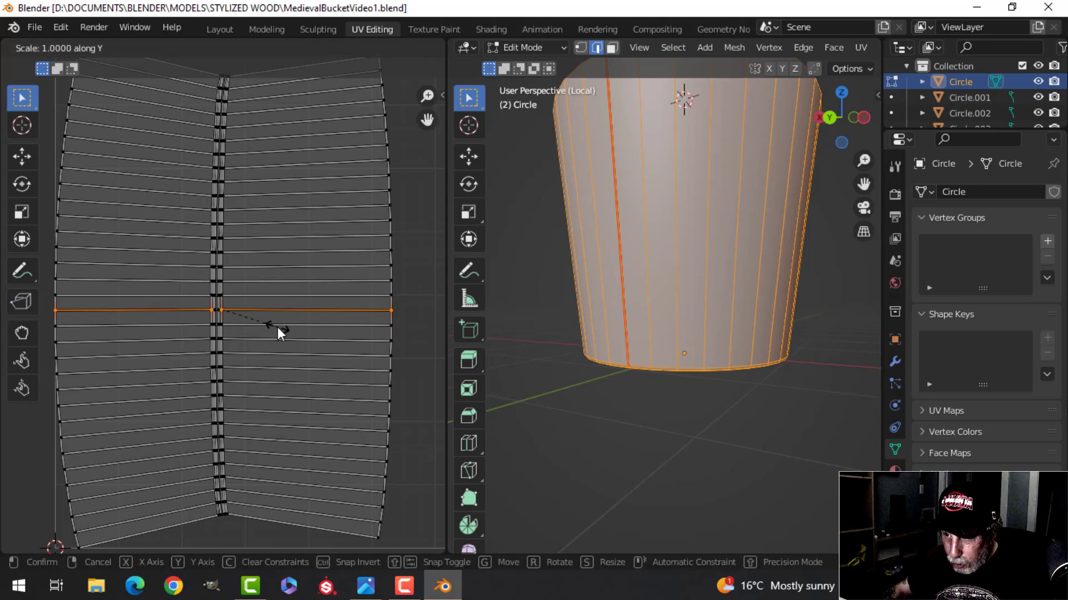
key("0")
left_click(278, 333)
Make the outer end edge between the two straightened crosswise edges vertical by scaling it to 0 along X
scroll(132, 337, "up", 2)
middle_click_drag(132, 331, 324, 336)
scroll(234, 338, "up", 2)
middle_click_drag(208, 336, 262, 341)
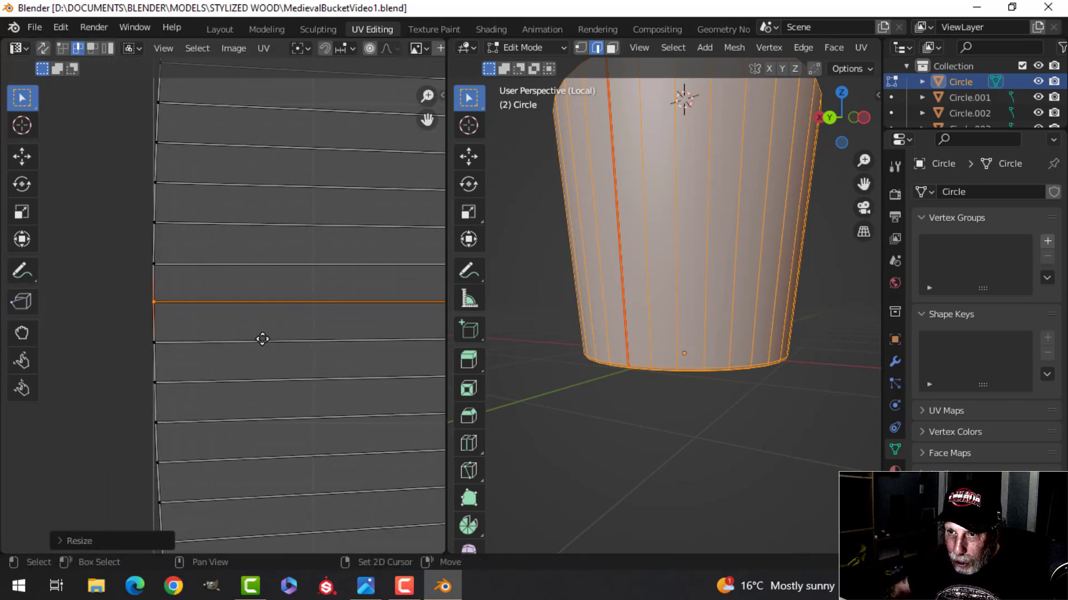
left_click(156, 288)
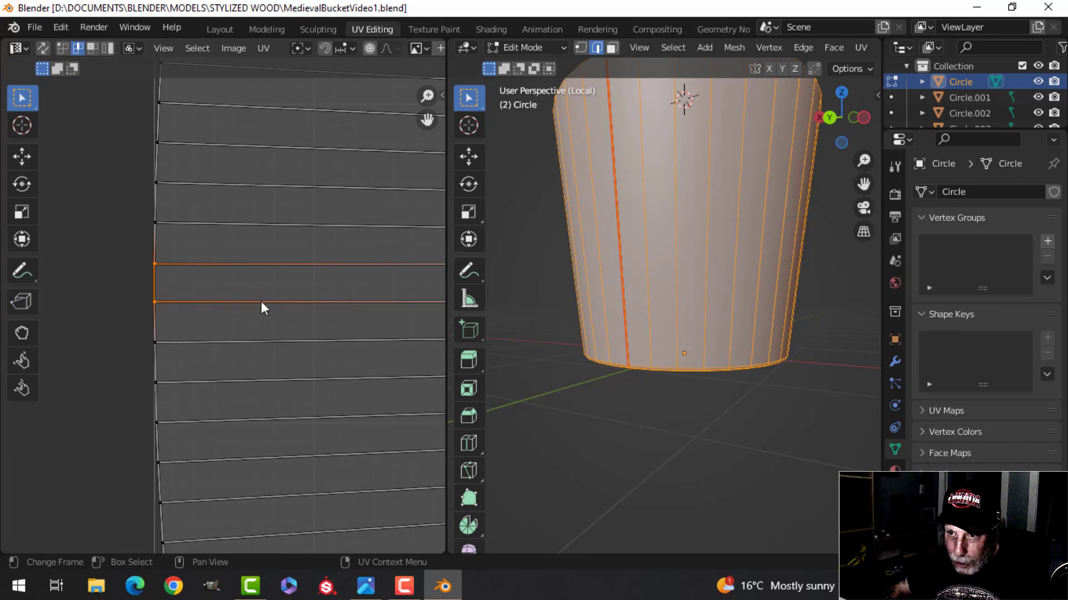
key("s")
key("x")
key("0")
left_click(261, 301)
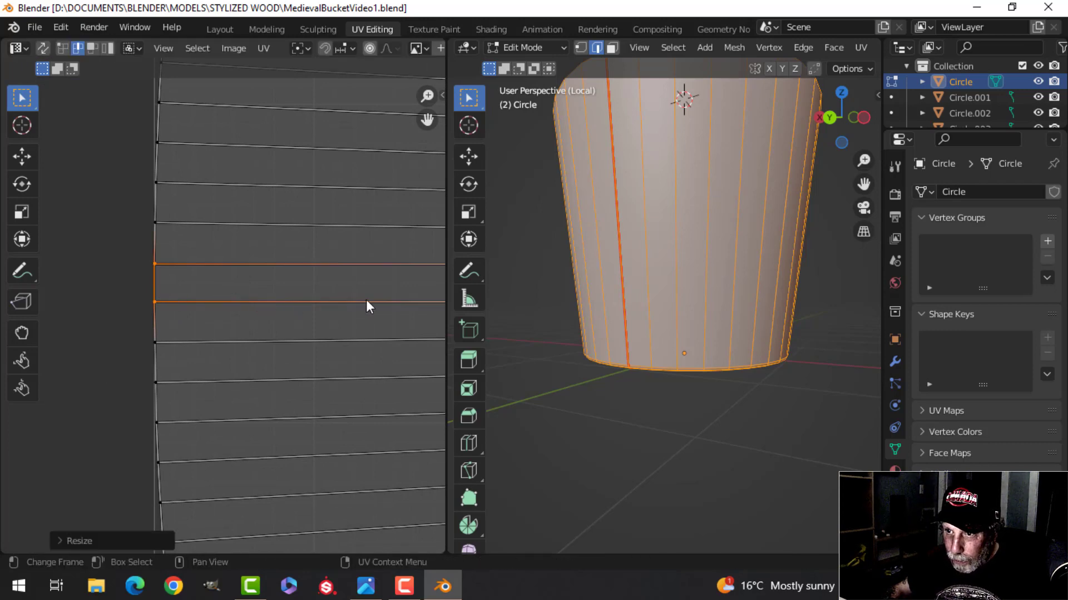
Align the inner end edge of the same middle strip vertically by scaling it along X
middle_click_drag(366, 299, 128, 297)
left_click(318, 289)
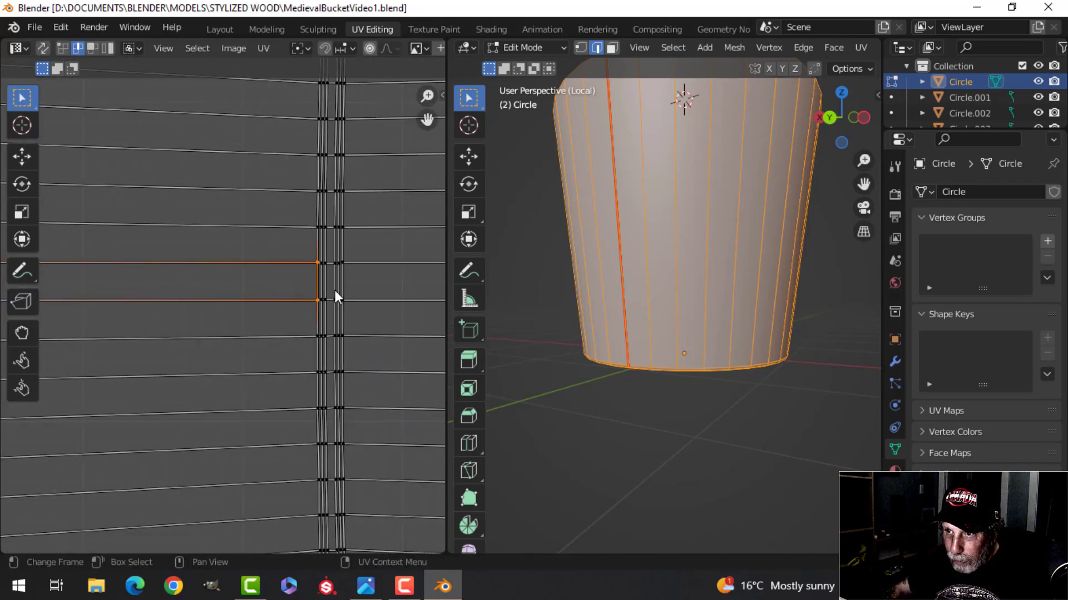
key("s")
key("x")
key("Return")
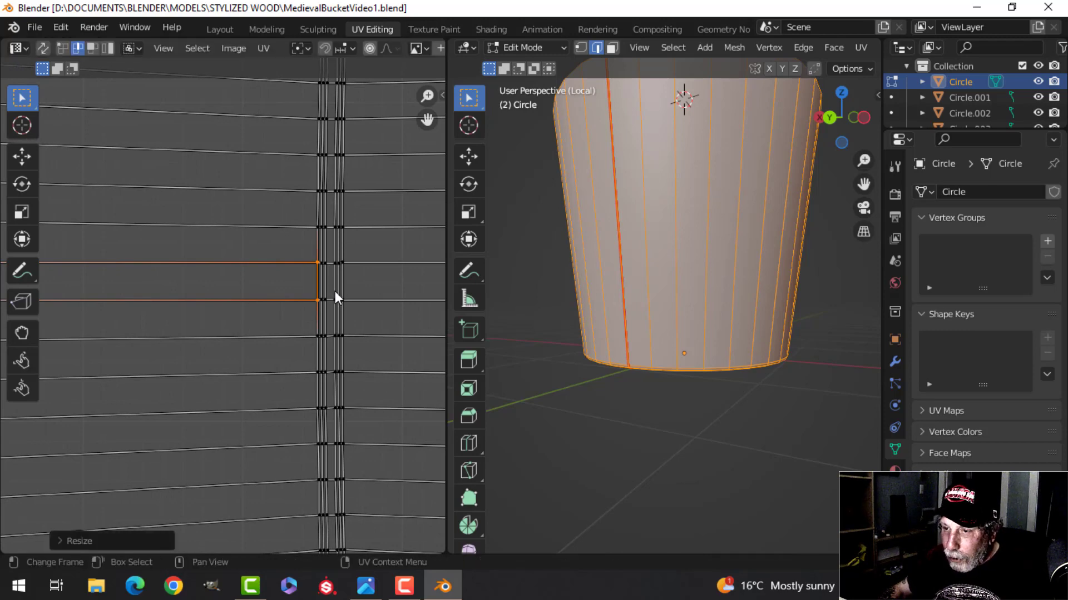
scroll(338, 255, "down", 3)
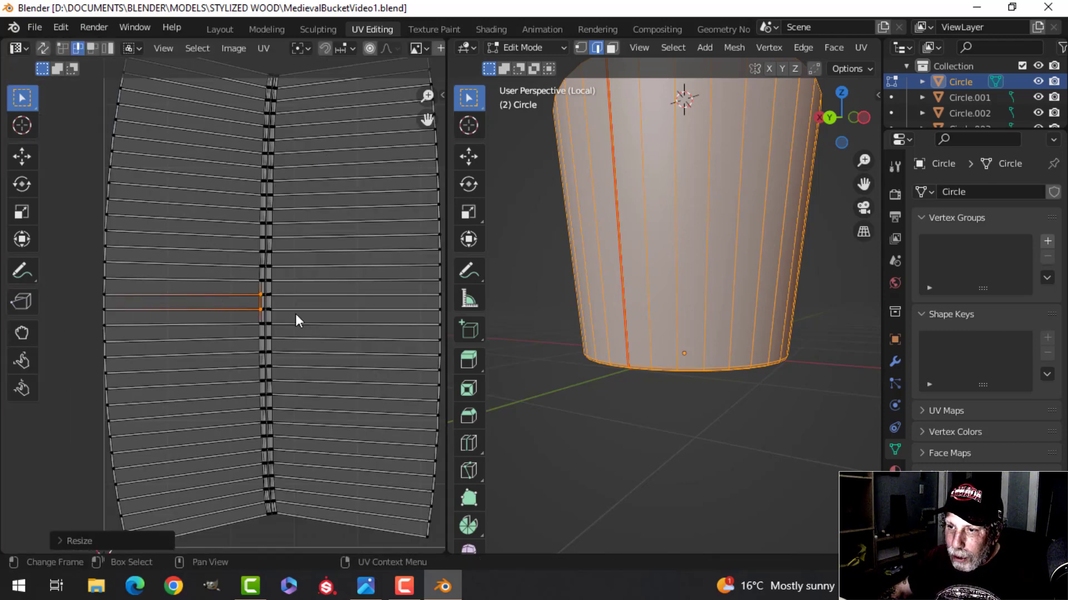
Make the squared middle face active, select the entire body island, and straighten it with Follow Active Quads
scroll(194, 333, "up", 3)
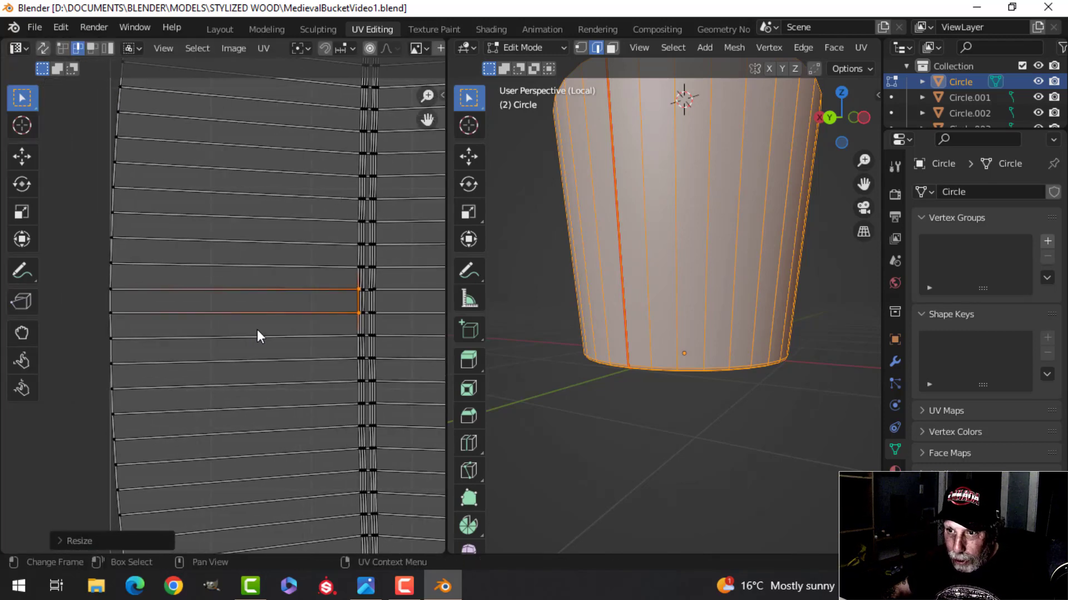
key("3")
left_click(233, 304)
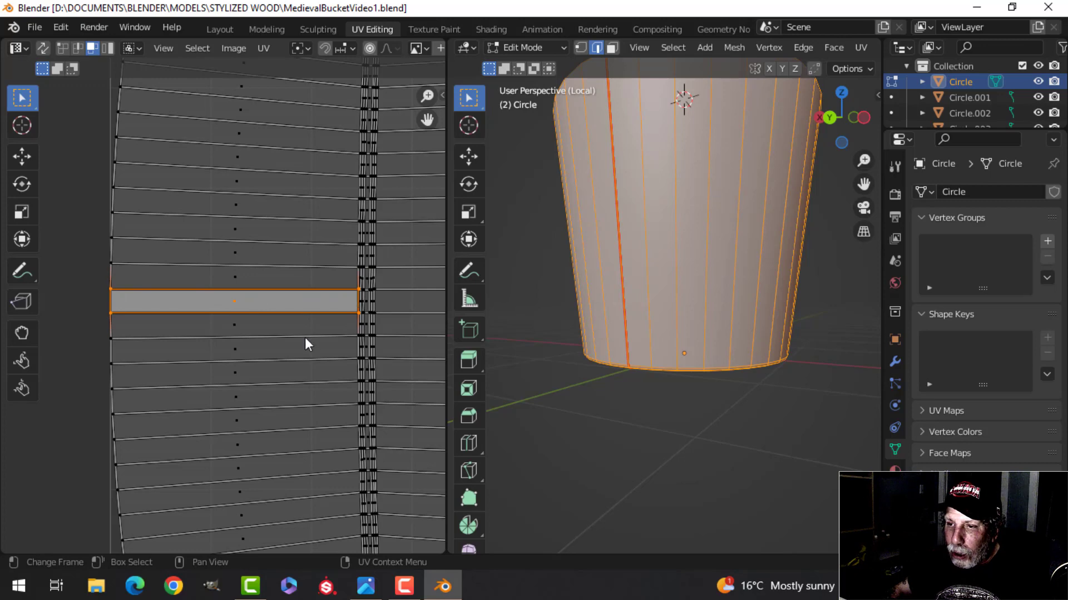
scroll(302, 332, "down", 4)
scroll(258, 334, "up", 4)
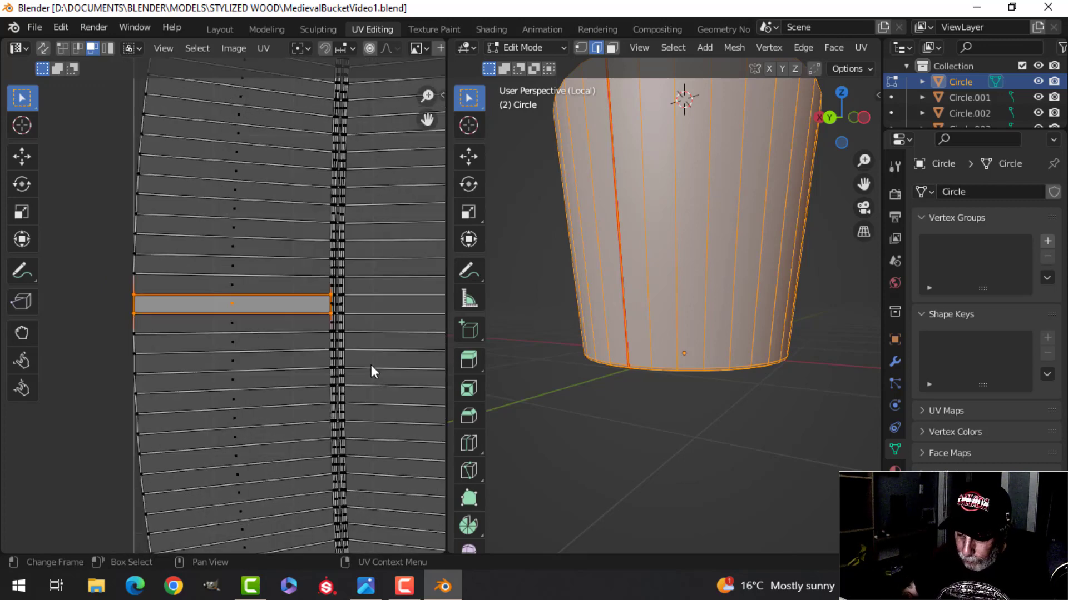
key("a")
scroll(372, 365, "down", 3)
scroll(363, 364, "up", 1)
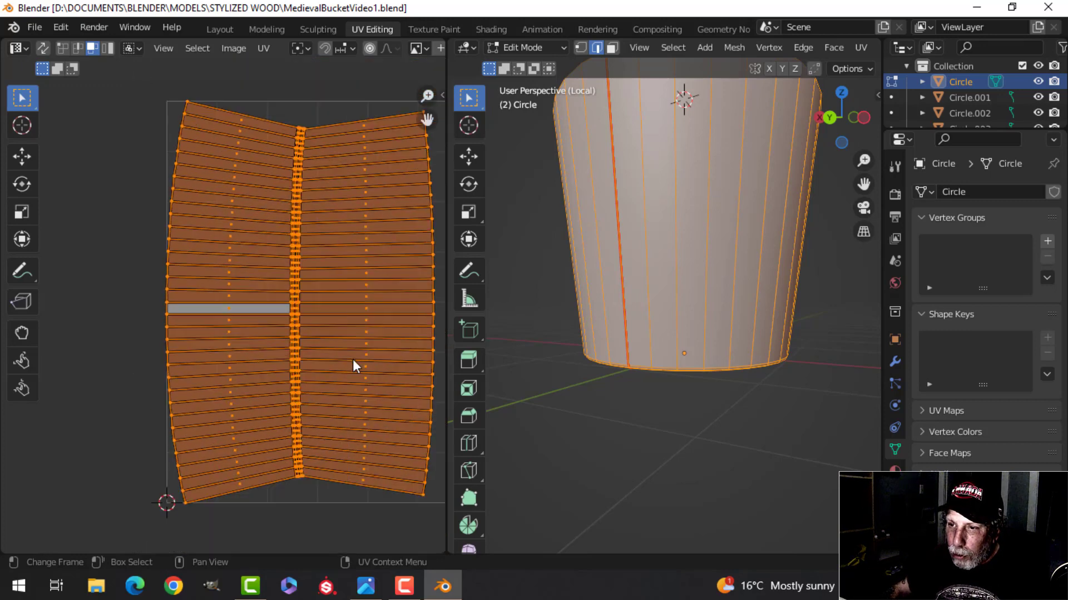
scroll(157, 298, "up", 2)
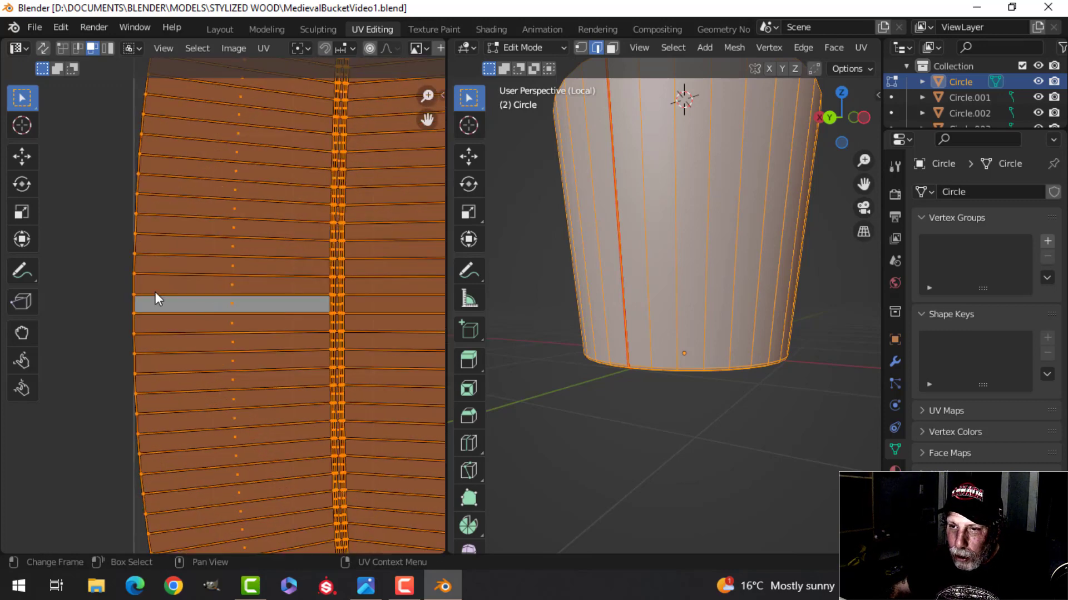
right_click(250, 245)
left_click(242, 259)
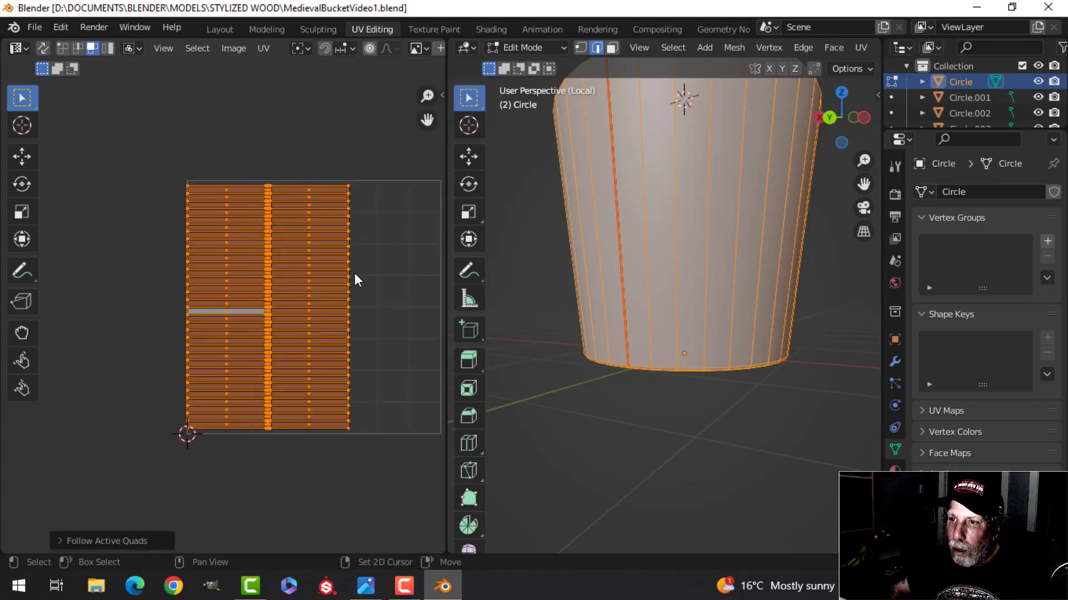
Deselect the UVs and examine the straightened strips of the body's layout
scroll(367, 300, "up", 2)
key("alt+a")
scroll(291, 268, "up", 2)
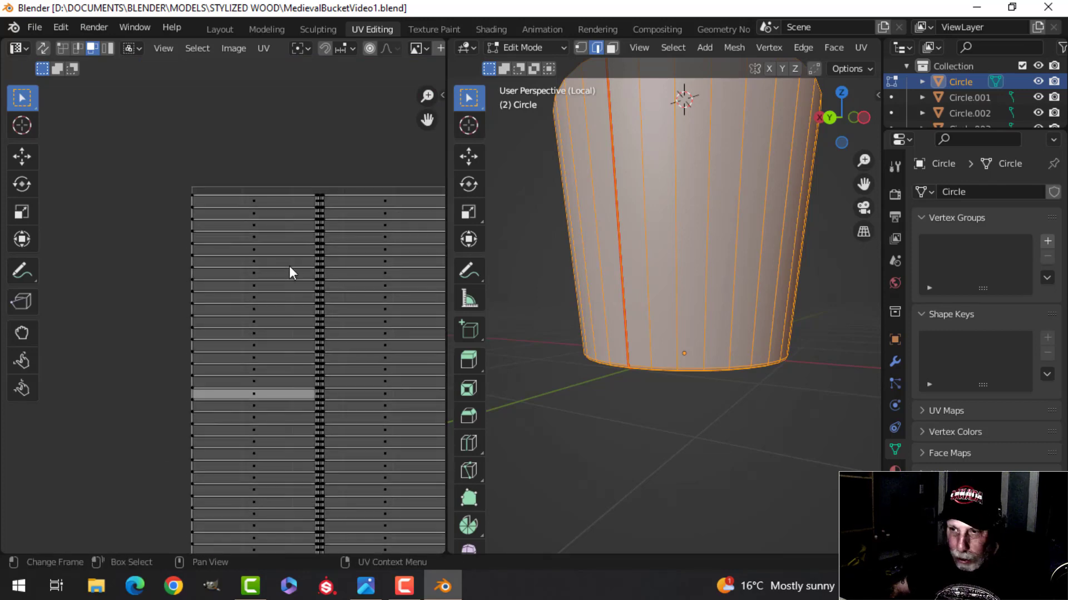
left_click_drag(262, 199, 263, 462)
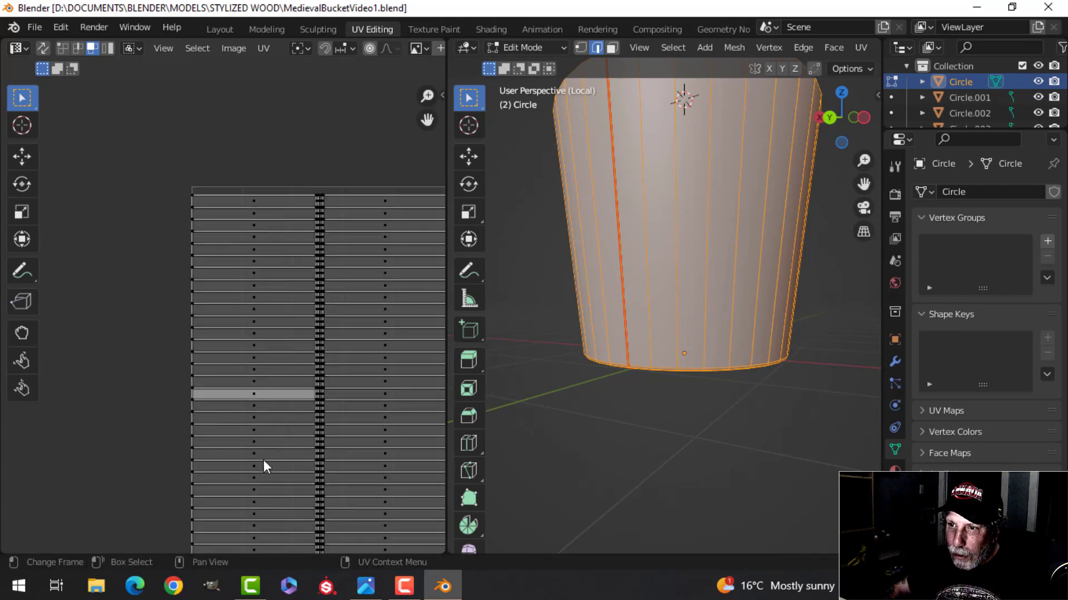
scroll(390, 443, "down", 4)
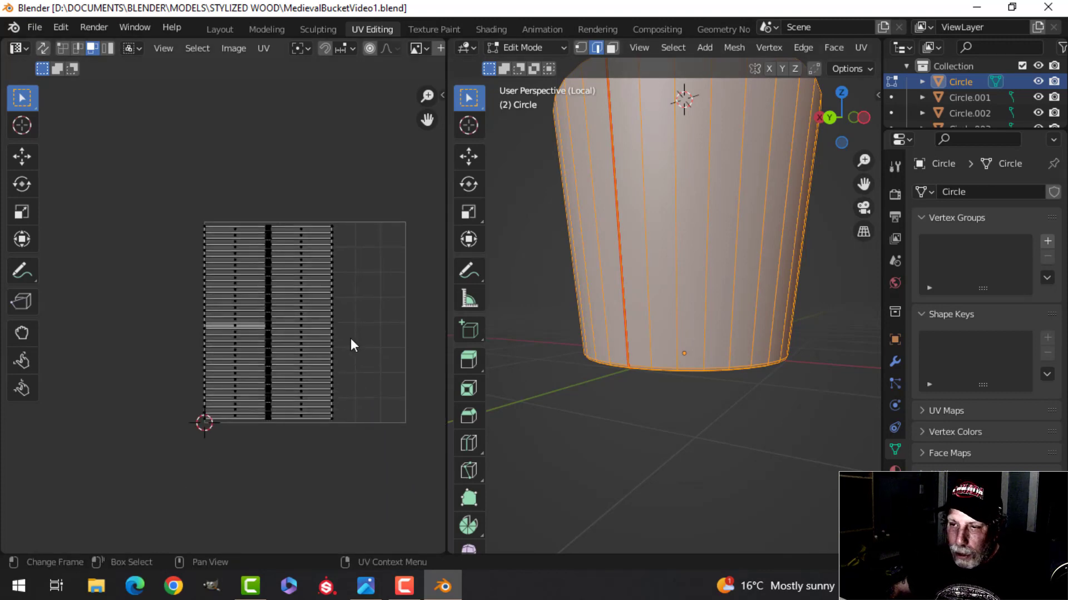
scroll(347, 337, "up", 3)
scroll(345, 342, "down", 2)
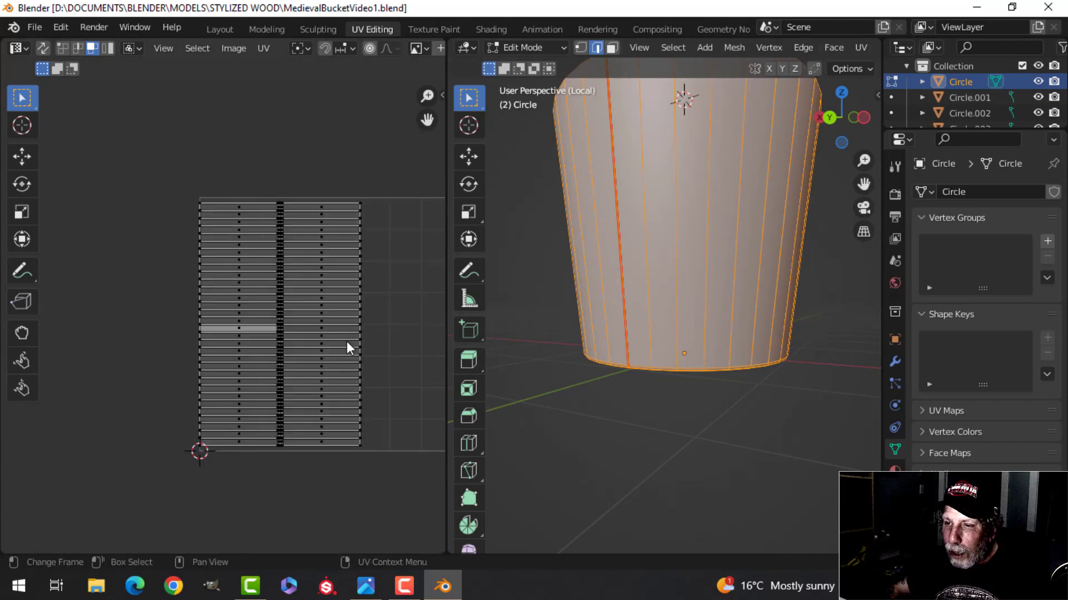
Exit the body's local view and unwrap the bucket's bottom disc
middle_click_drag(631, 333, 635, 295)
key("Tab")
key("KP_Divide")
left_click(639, 345)
key("Tab")
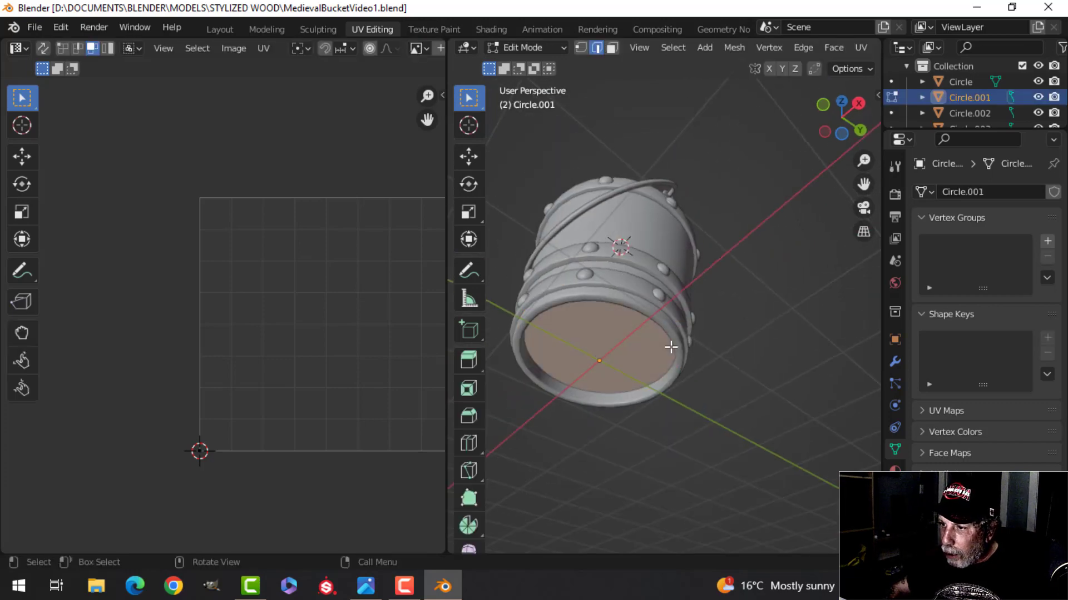
middle_click_drag(671, 347, 591, 305)
key("u")
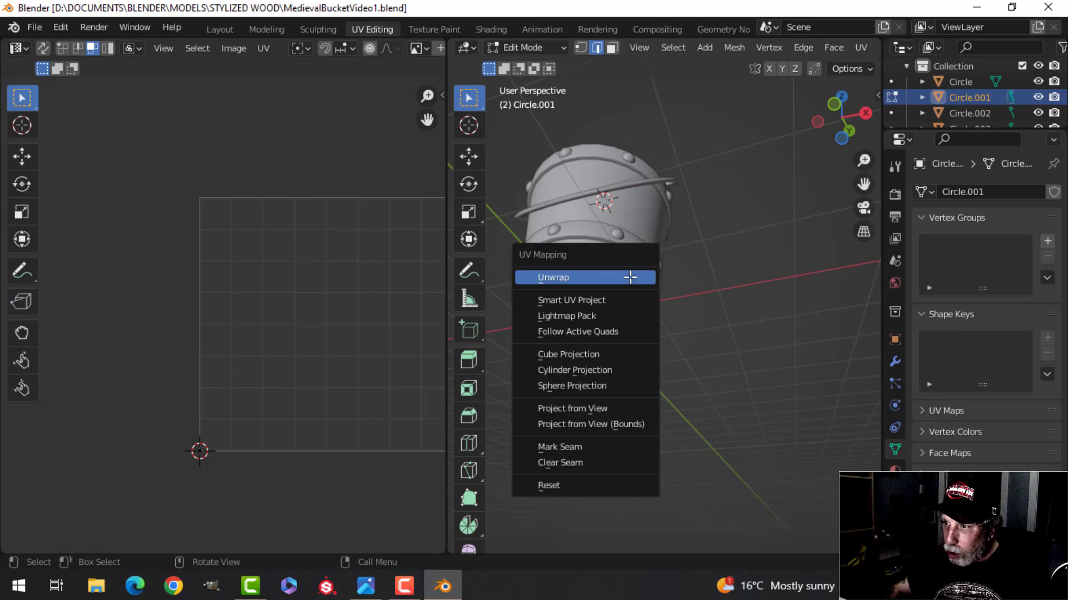
left_click(629, 278)
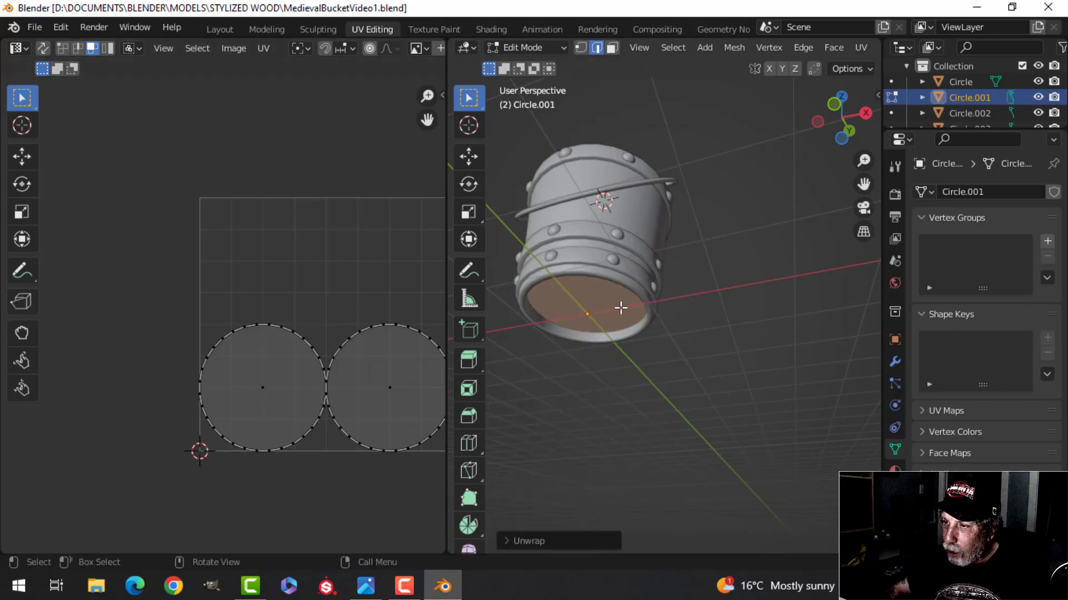
key("Tab")
Open the bucket body and bottom disc together in Edit Mode and select all their UV islands
middle_click_drag(632, 295, 600, 313)
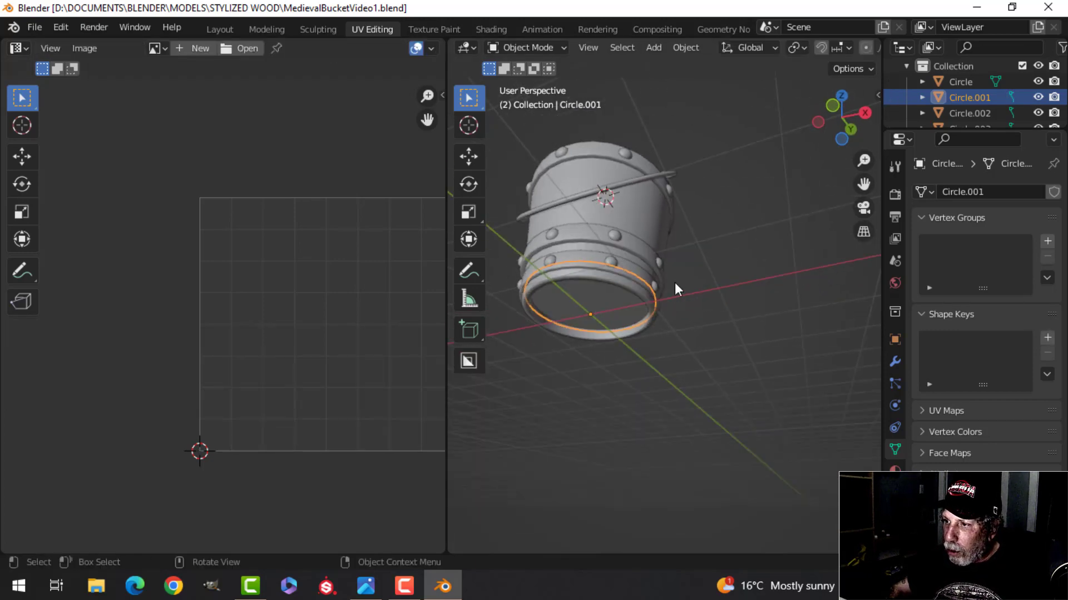
middle_click_drag(677, 288, 652, 223)
left_click(649, 209, "shift")
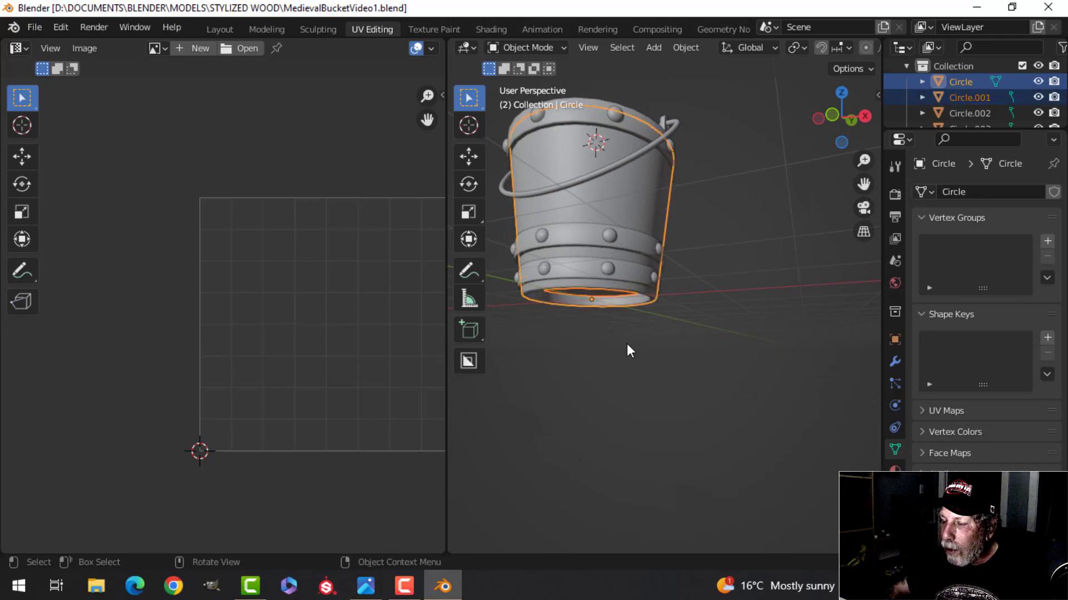
key("Tab")
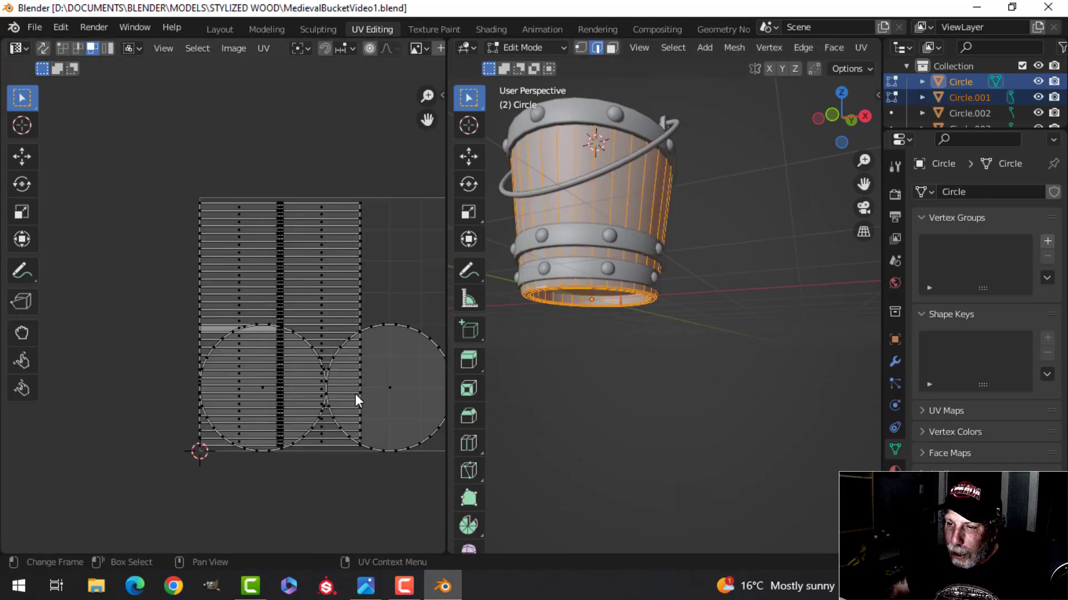
middle_click_drag(355, 393, 275, 319)
key("a")
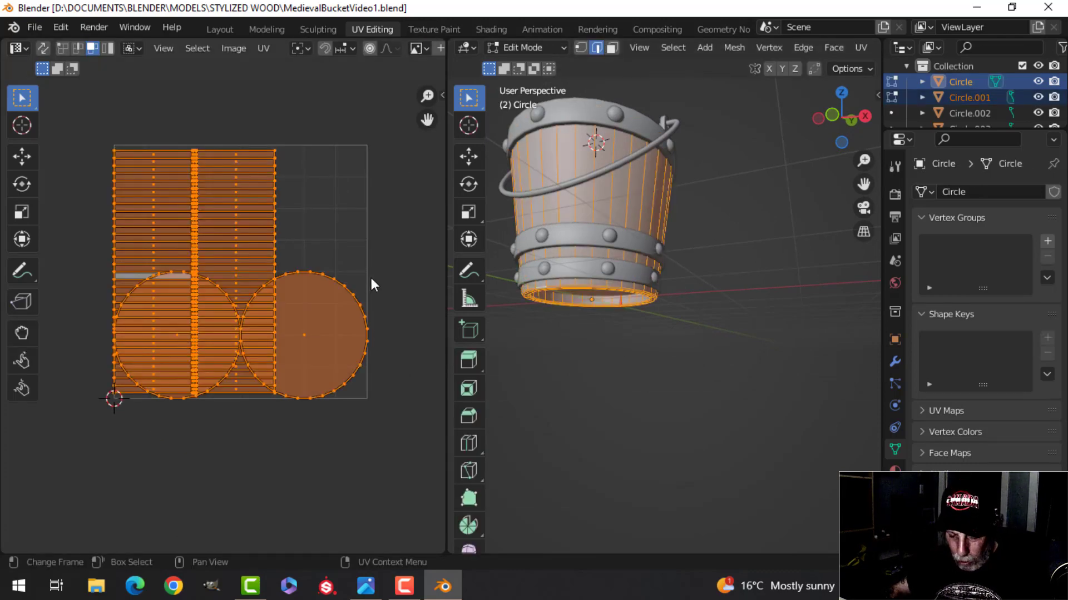
Arrange the body and bottom disc islands within the UV square using Pack Islands
left_click(265, 50)
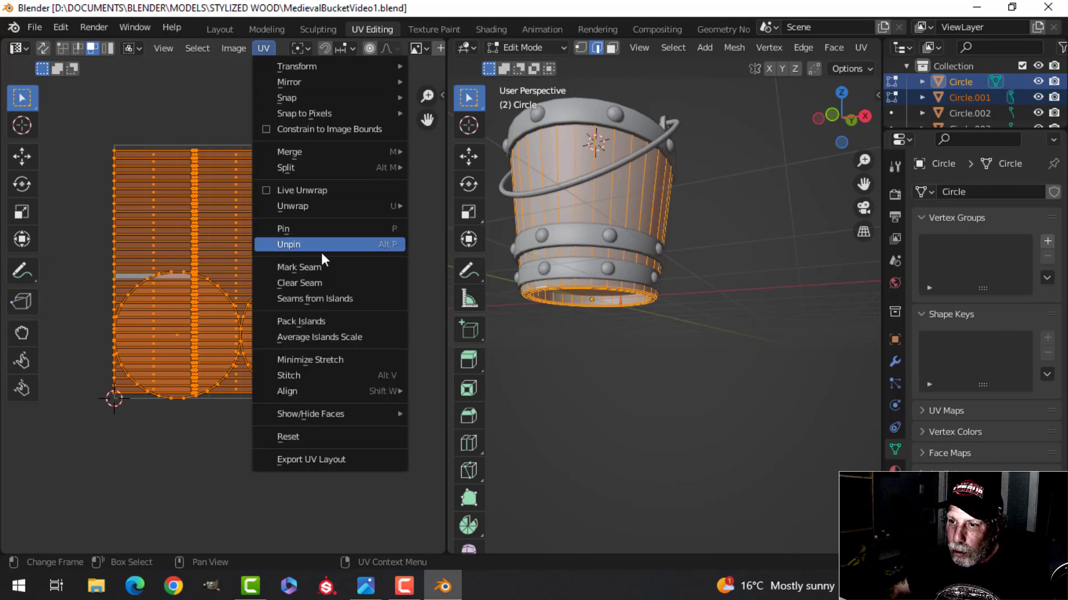
left_click(322, 322)
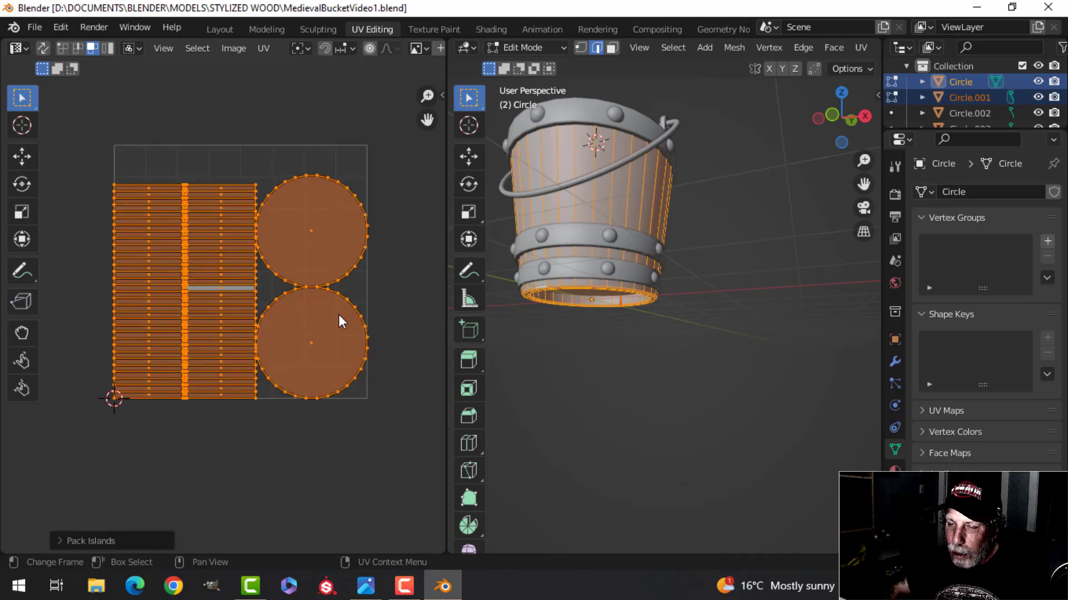
scroll(329, 300, "down", 1)
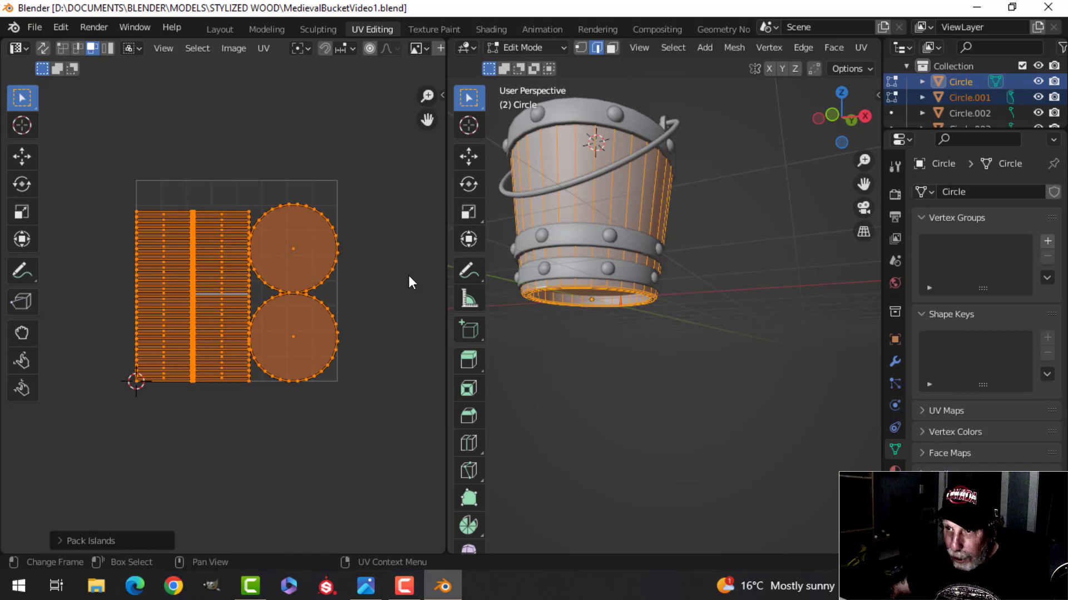
Repack the body and bottom disc islands with UVPackmaster3 in Single Tile mode
key("n")
left_click(432, 232)
left_click(372, 271)
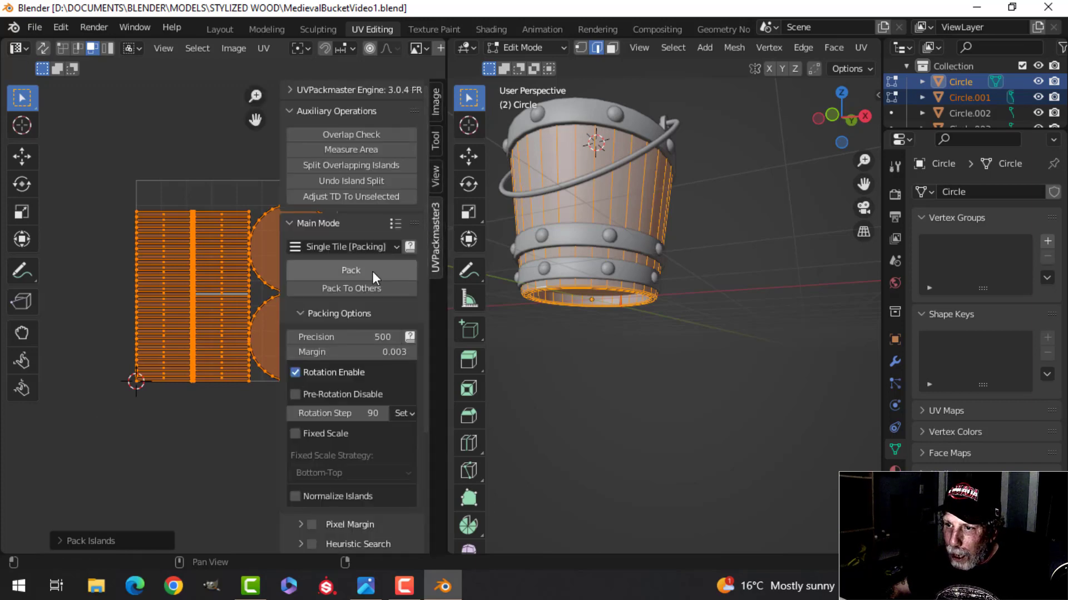
key("n")
scroll(315, 302, "up", 3)
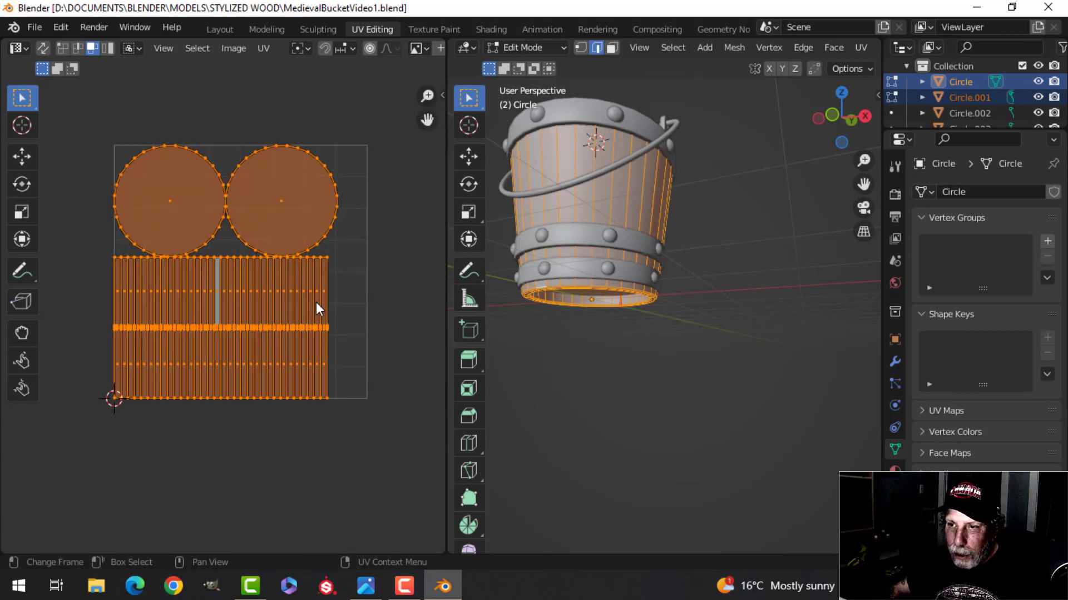
scroll(312, 306, "up", 2)
scroll(312, 305, "down", 5)
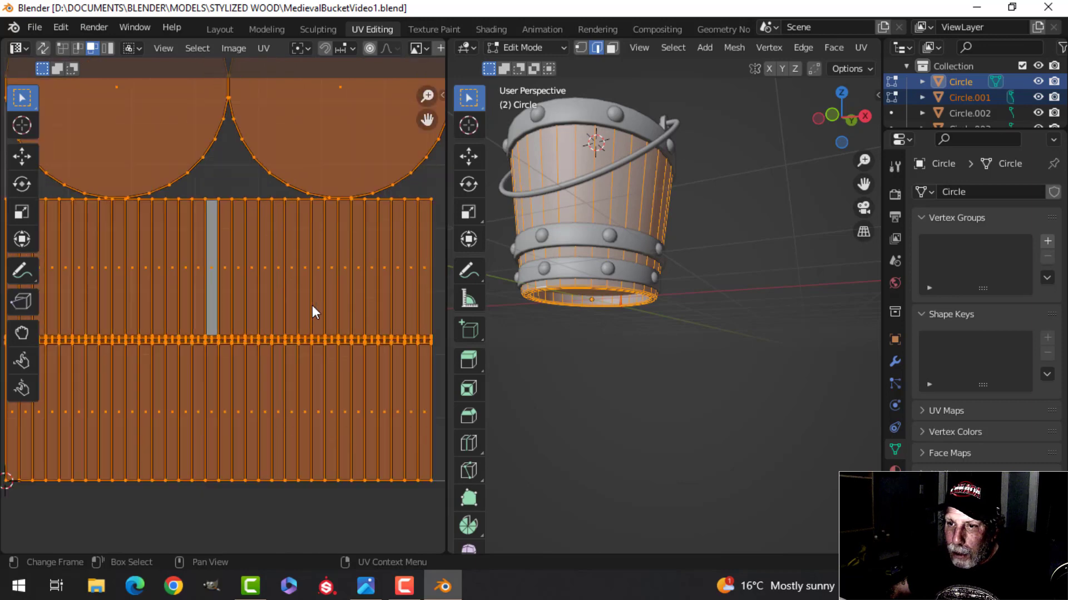
Return to Object Mode, deselect everything, and save the bucket file
key("Tab")
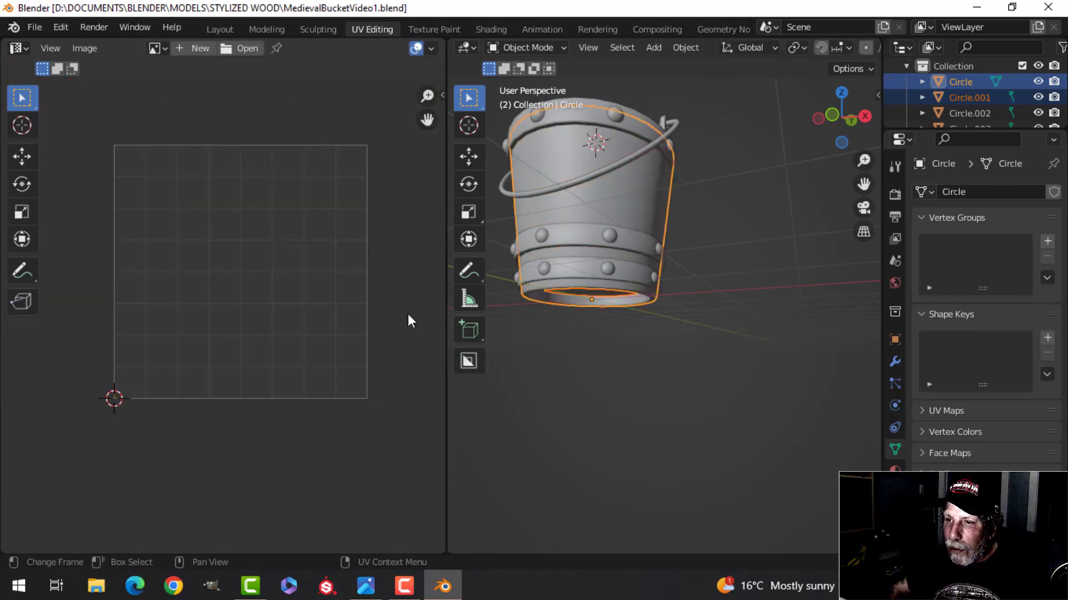
key("alt+a")
key("ctrl+s")
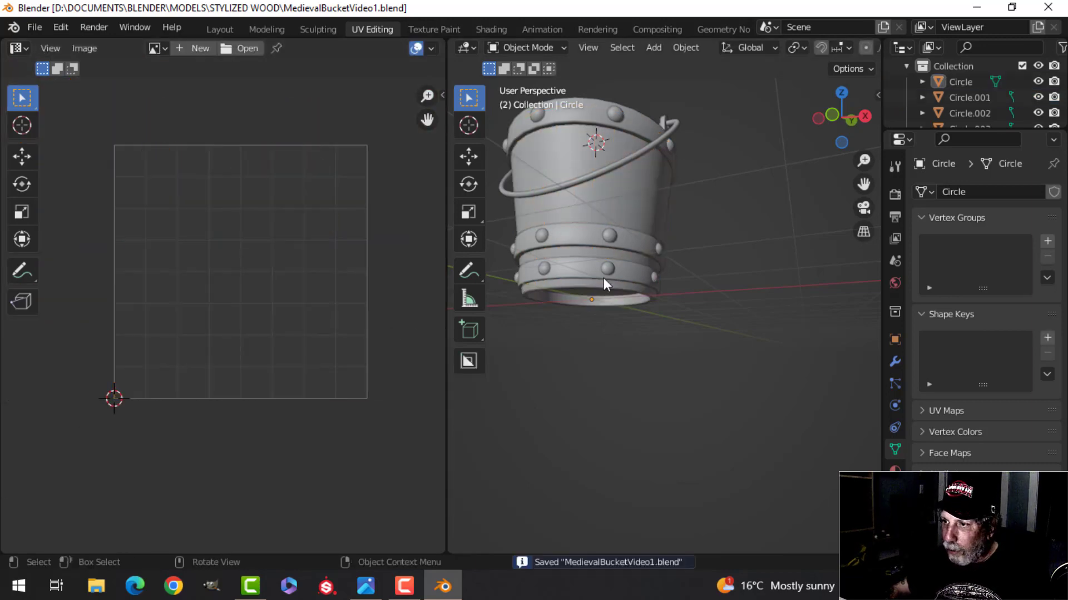
Select only the bucket's curved handle and open it in Edit Mode to display its UV layout
middle_click_drag(603, 278, 611, 305)
scroll(623, 299, "up", 2)
left_click(614, 315)
key("alt+a")
left_click(611, 295)
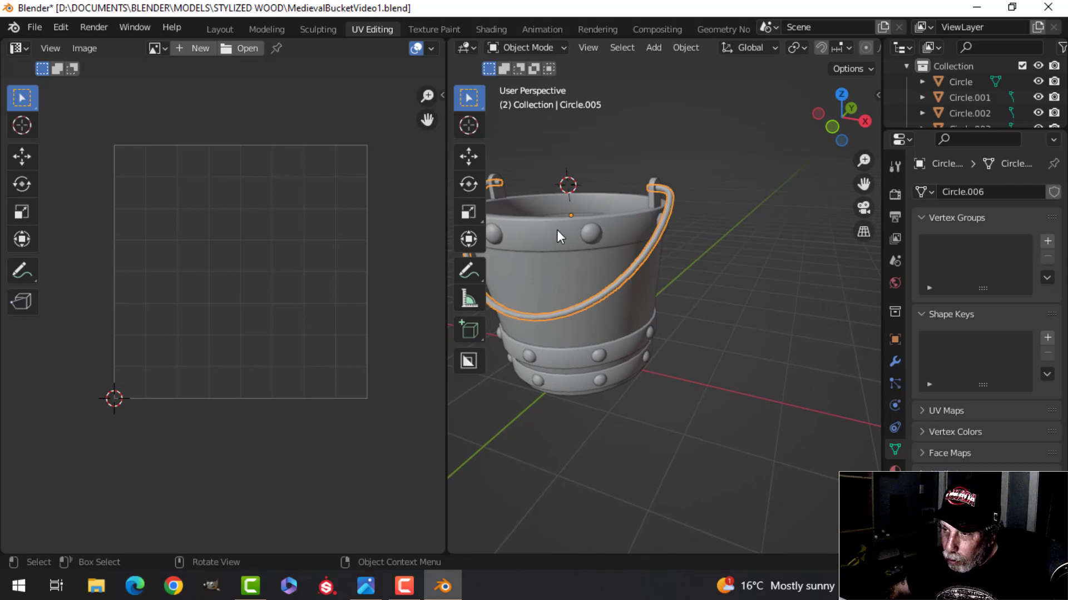
key("Tab")
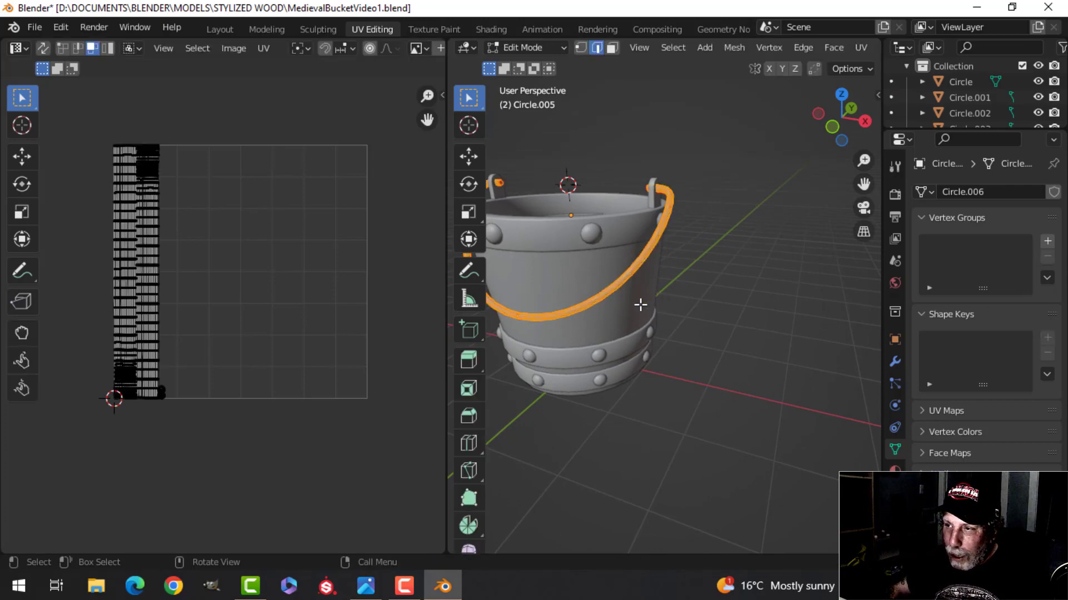
Return to Object Mode, deselect the curved handle, and select the pair of handle brackets on the bucket's rim
key("Tab")
middle_click_drag(690, 268, 636, 359)
scroll(659, 289, "up", 3)
key("alt+a")
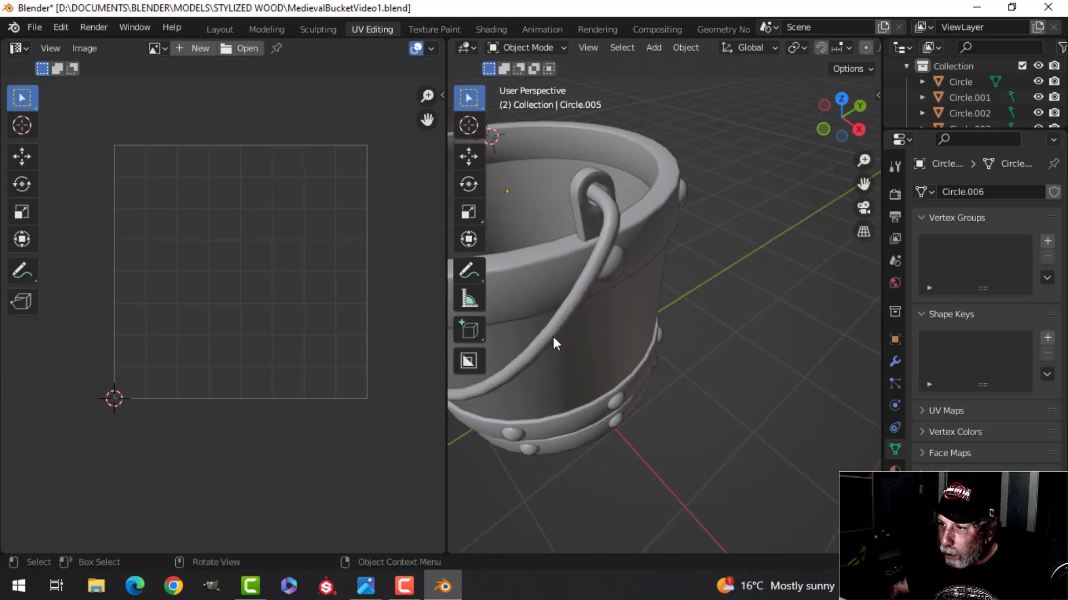
middle_click_drag(553, 336, 618, 338)
scroll(587, 330, "up", 3)
left_click(607, 283)
scroll(611, 295, "down", 5)
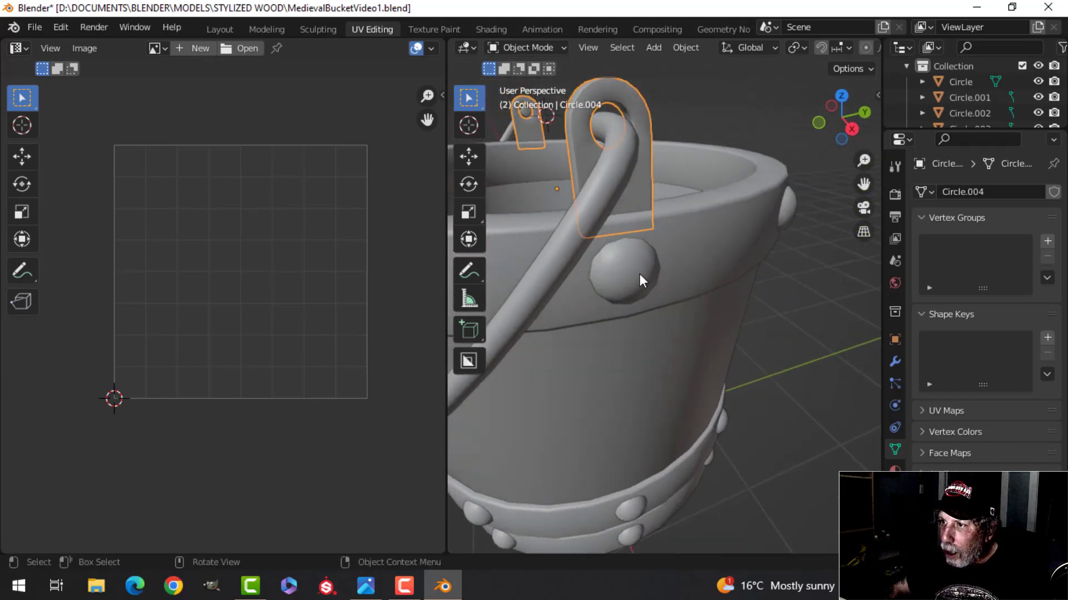
Inspect the handle brackets' mesh in Edit Mode and return to Object Mode
key("Tab")
key("alt+a")
middle_click_drag(662, 240, 638, 296)
scroll(583, 321, "up", 2)
key("Tab")
scroll(614, 306, "down", 4)
key("alt+a")
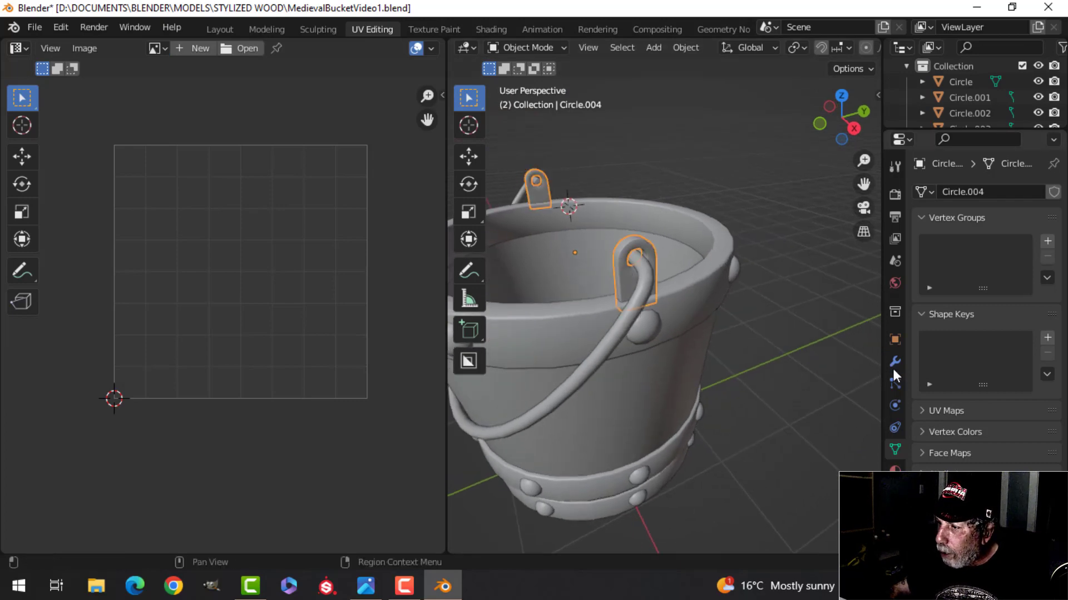
Turn off the brackets' Mirror modifier display in the viewport and isolate the remaining bracket in Local View
left_click(895, 362)
scroll(658, 353, "up", 4)
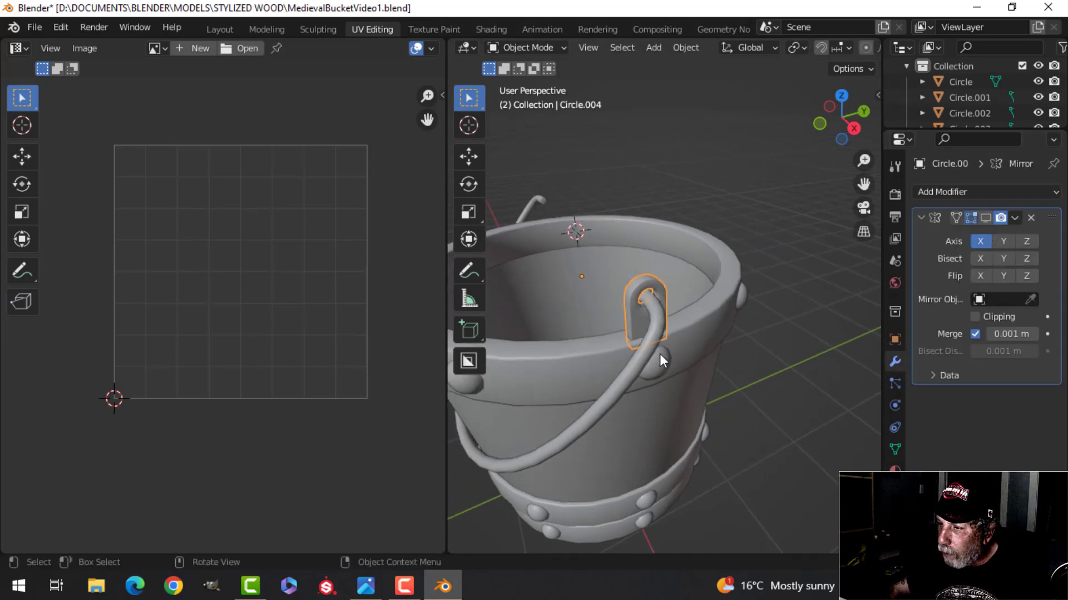
key("KP_Divide")
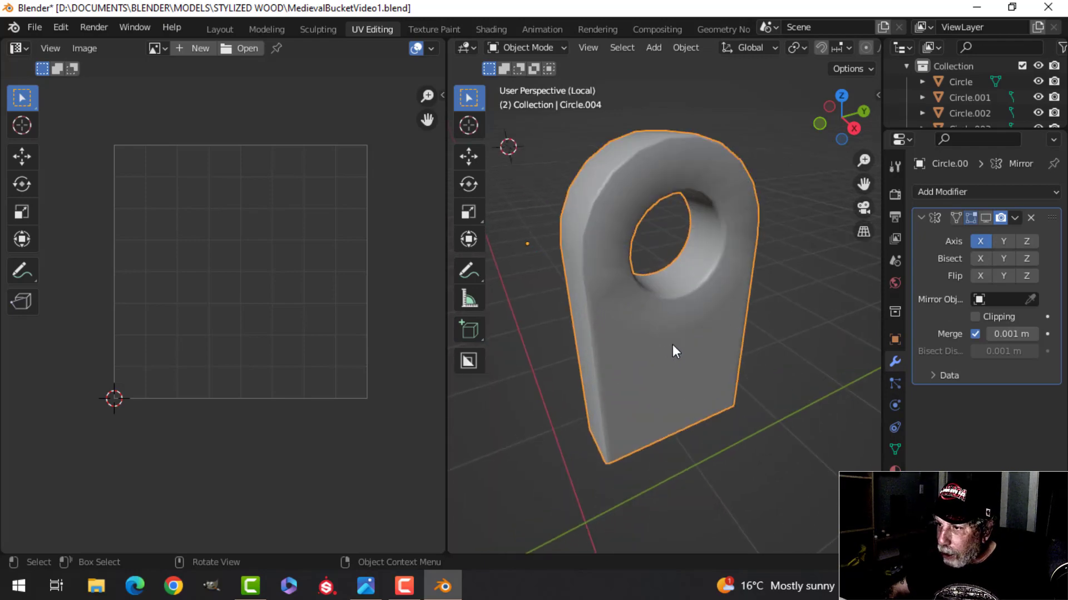
In Edit Mode, mark the edge loops around both ends of the bracket's hole as seams
key("Tab")
scroll(717, 310, "up", 7)
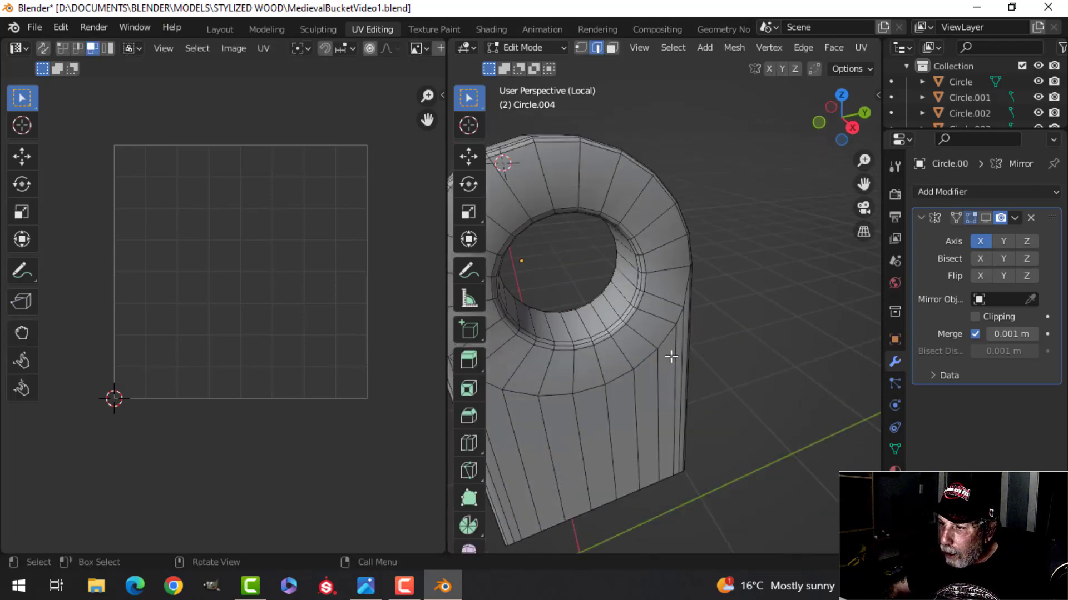
scroll(683, 344, "up", 2)
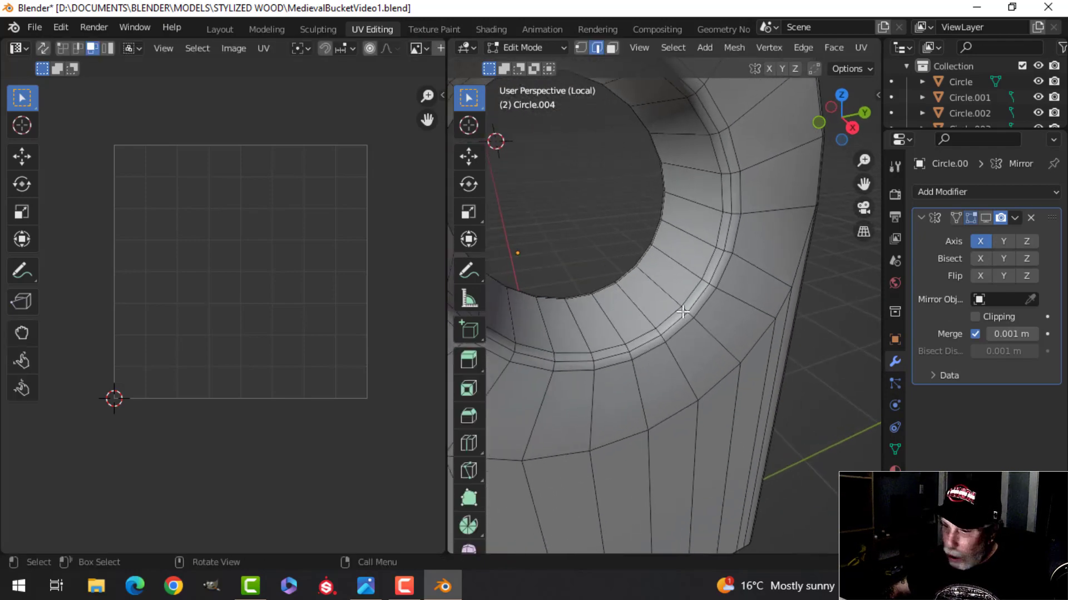
left_click(695, 291, "alt")
middle_click_drag(696, 291, 689, 330)
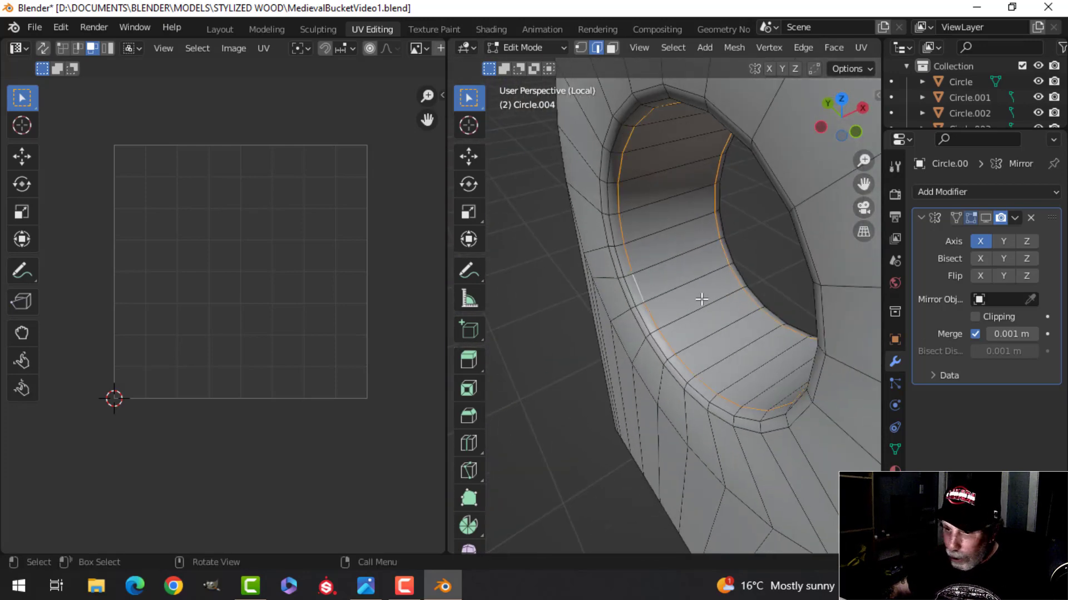
key("ctrl+e")
left_click(665, 315)
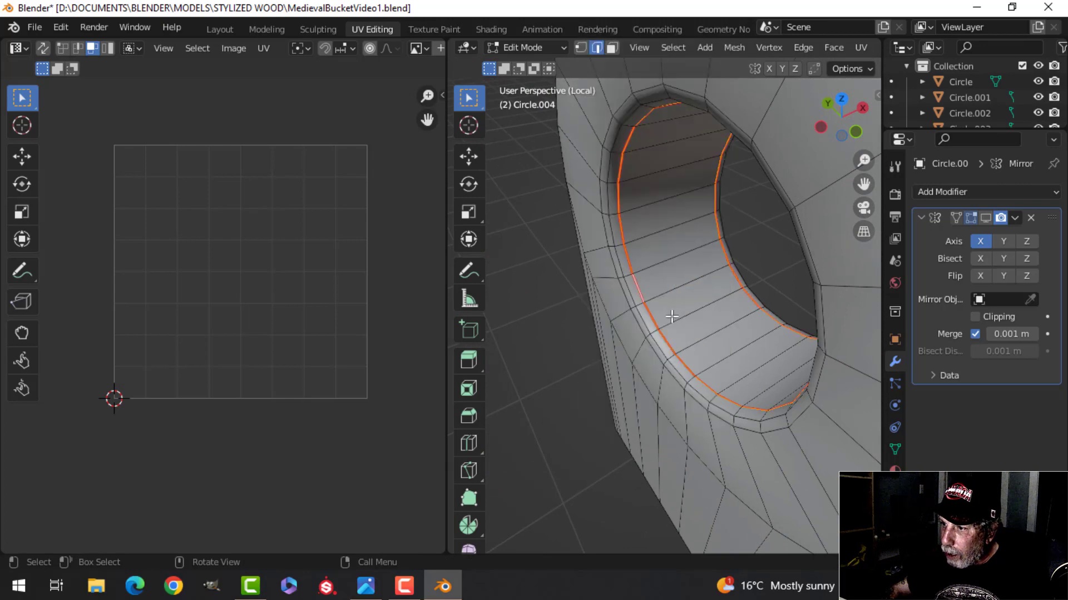
Mark the edge loops along both borders of the bracket's outer side surface as seams
middle_click_drag(665, 315, 649, 252)
key("alt+a")
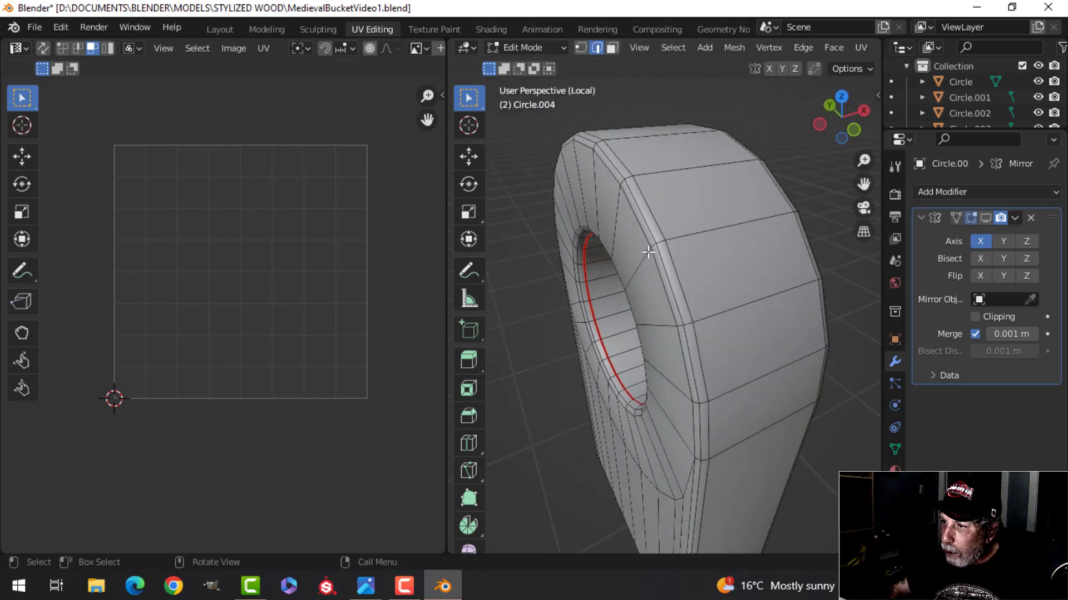
middle_click_drag(649, 211, 578, 193)
left_click(576, 192, "alt+shift")
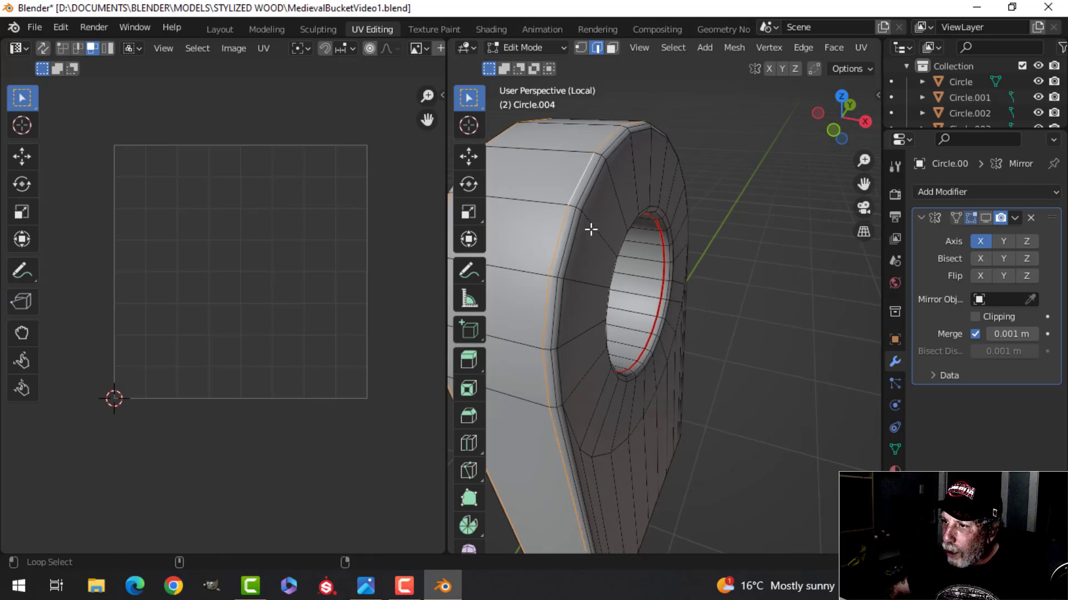
middle_click_drag(603, 344, 615, 339, "shift")
key("ctrl+e")
left_click(617, 339)
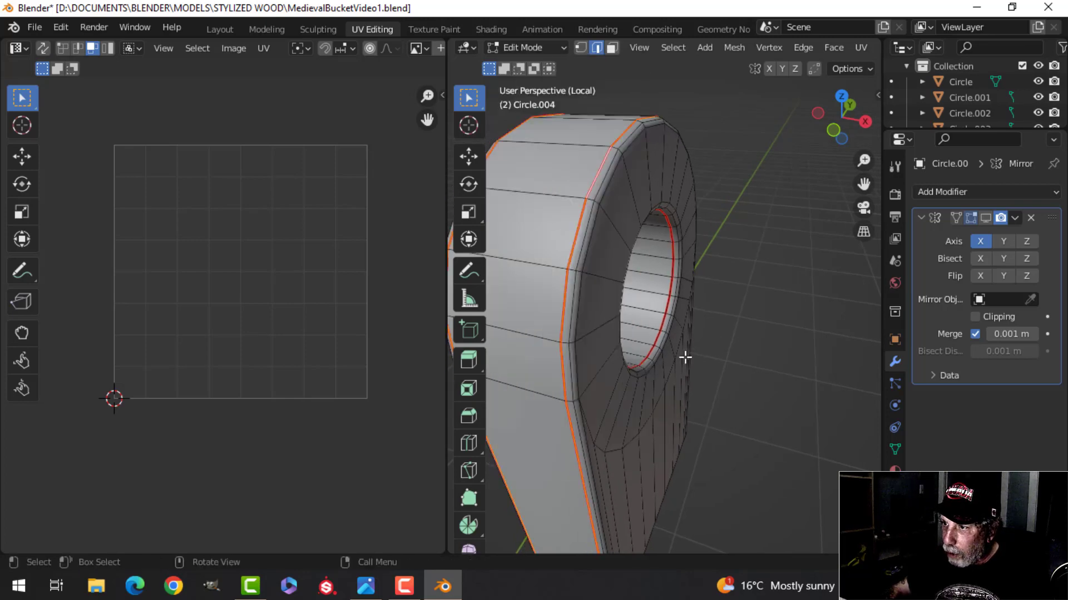
Select the entire bracket mesh and unwrap it along the marked seams
key("a")
key("u")
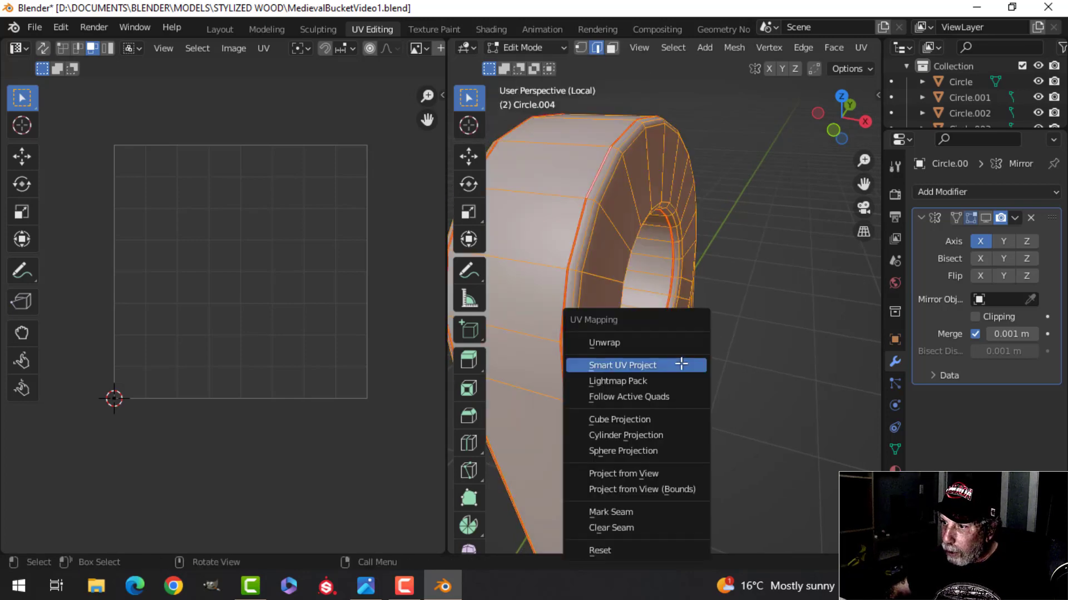
left_click(638, 342)
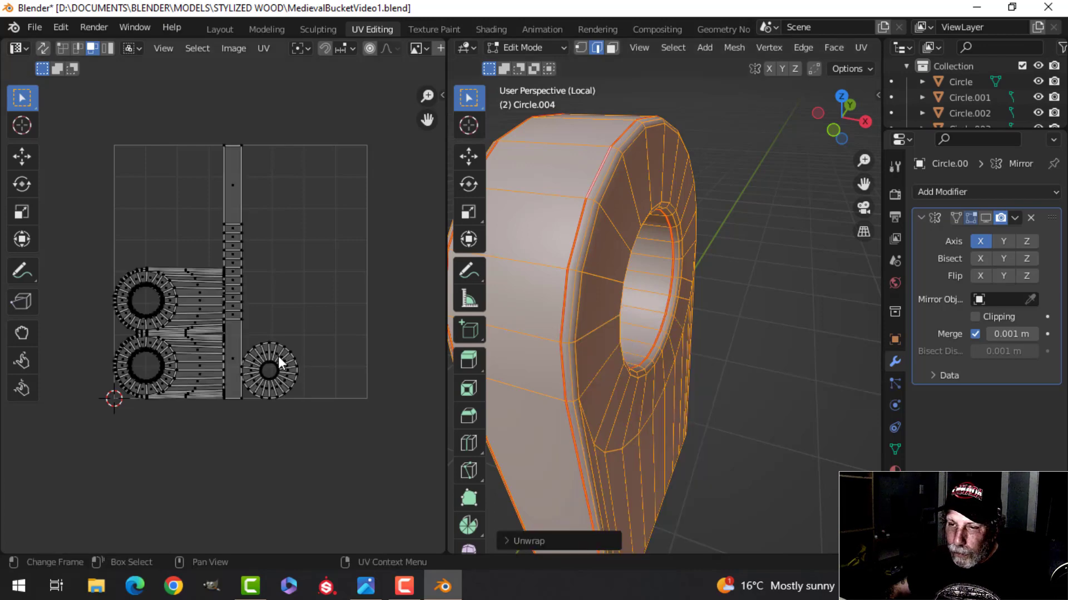
scroll(278, 359, "up", 3)
scroll(279, 357, "down", 4)
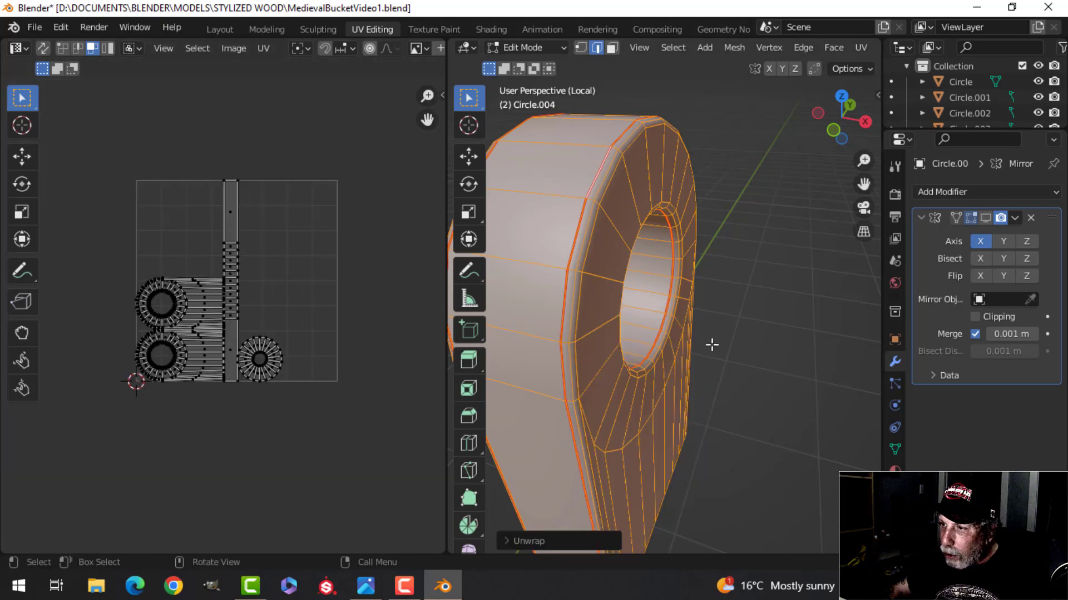
Return to Object Mode, display the mirrored bracket again, and apply the Mirror modifier
scroll(695, 345, "down", 4)
key("Tab")
middle_click_drag(685, 339, 747, 309)
scroll(711, 317, "down", 3)
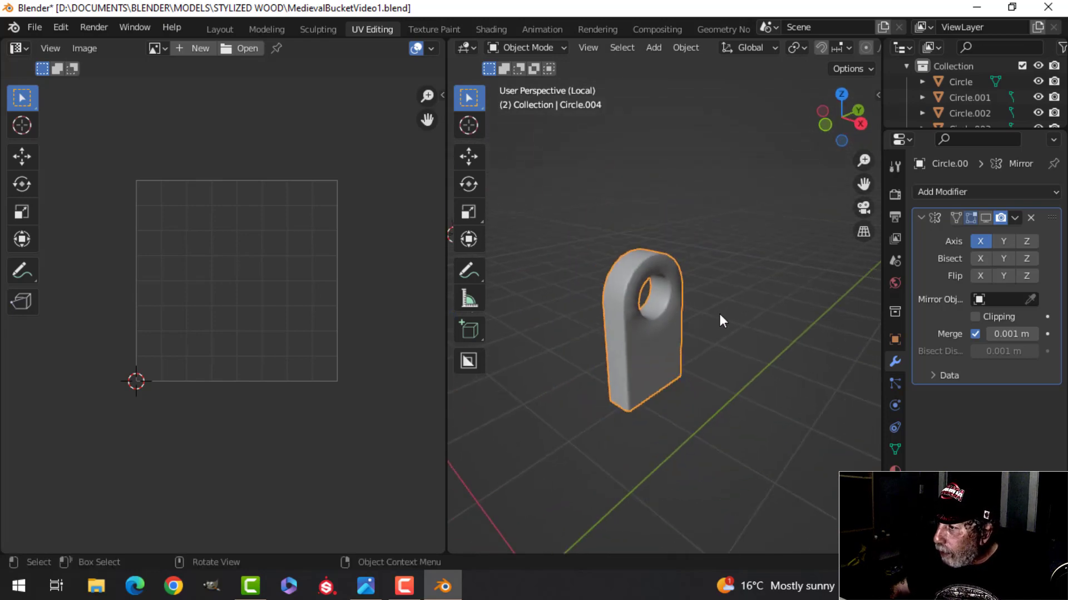
scroll(619, 369, "down", 3)
middle_click_drag(619, 369, 726, 389)
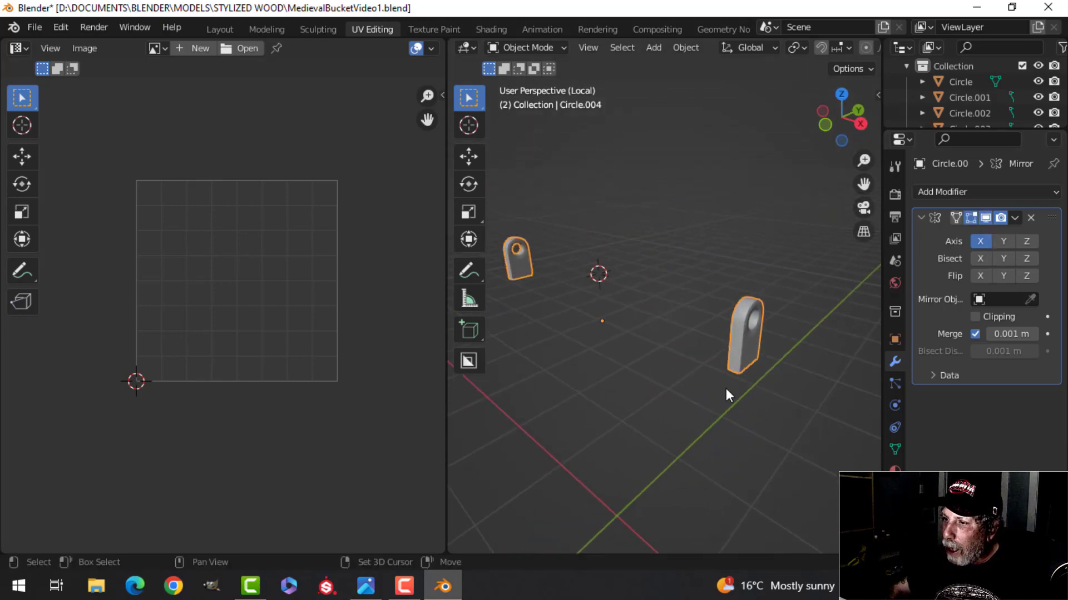
middle_click_drag(827, 321, 712, 382)
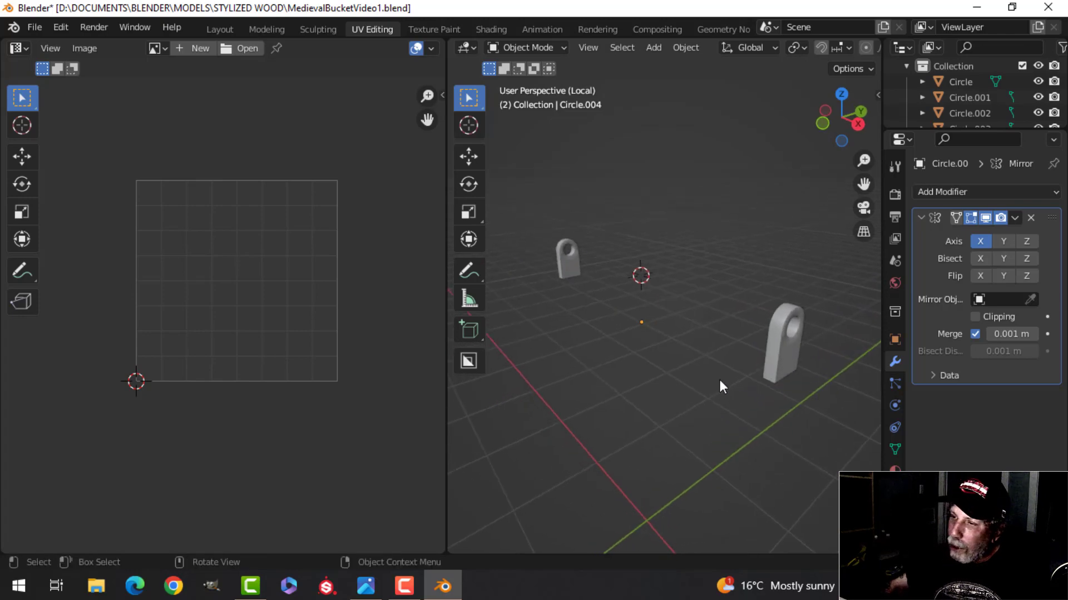
scroll(720, 384, "down", 1)
key("Tab")
key("Tab")
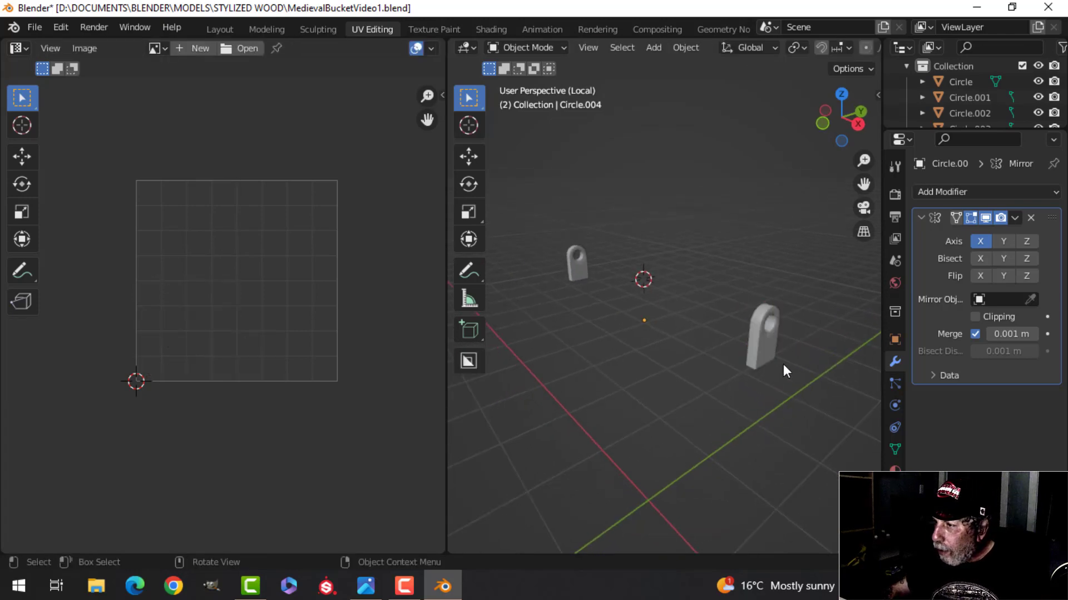
left_click(1017, 219)
left_click(985, 235)
Unwrap both handle brackets together in Edit Mode so each has its own UV islands
key("Tab")
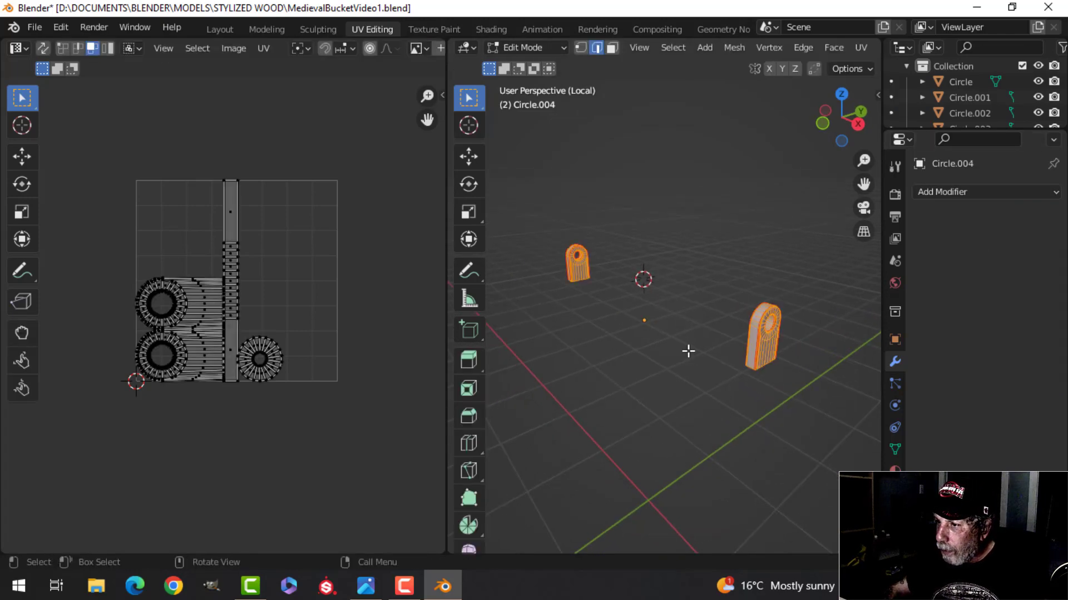
key("u")
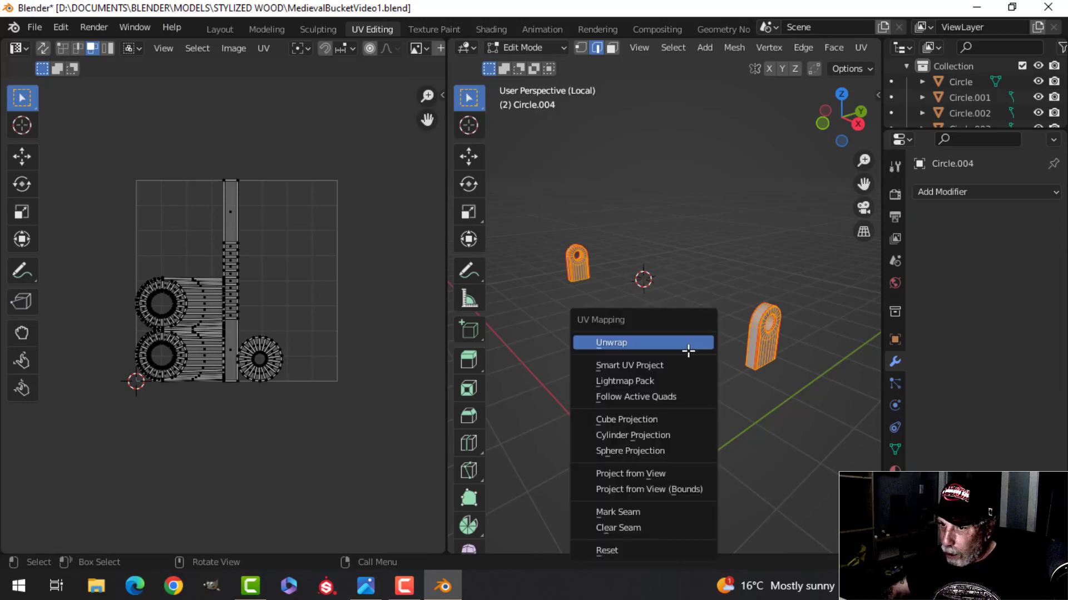
left_click(688, 351)
scroll(154, 321, "up", 4)
scroll(161, 326, "down", 2)
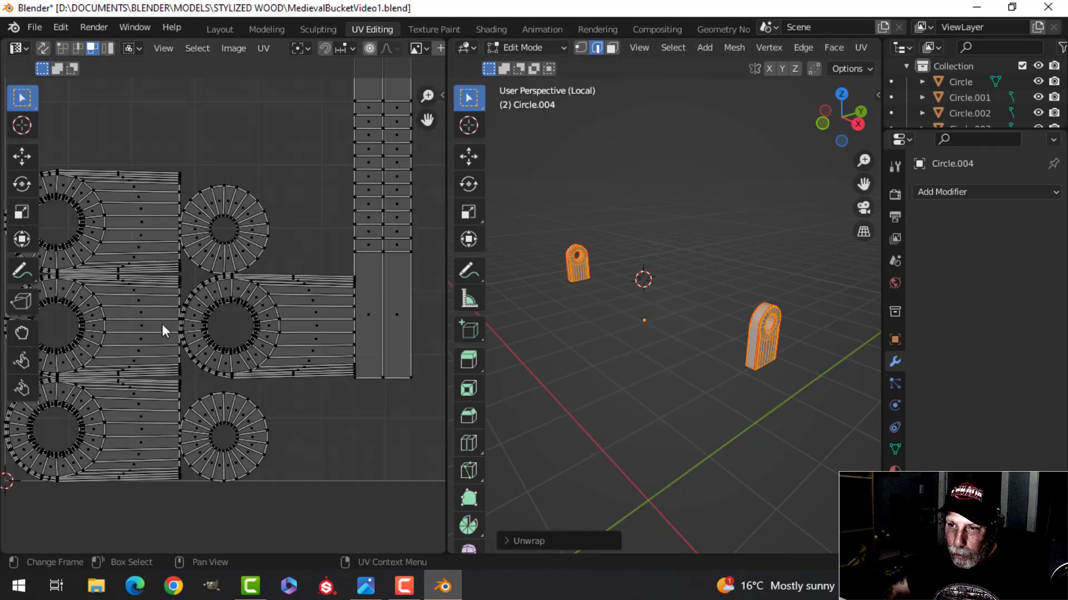
Return to Object Mode, leave Local View, and select only the wide band around the bucket's top rim
key("Tab")
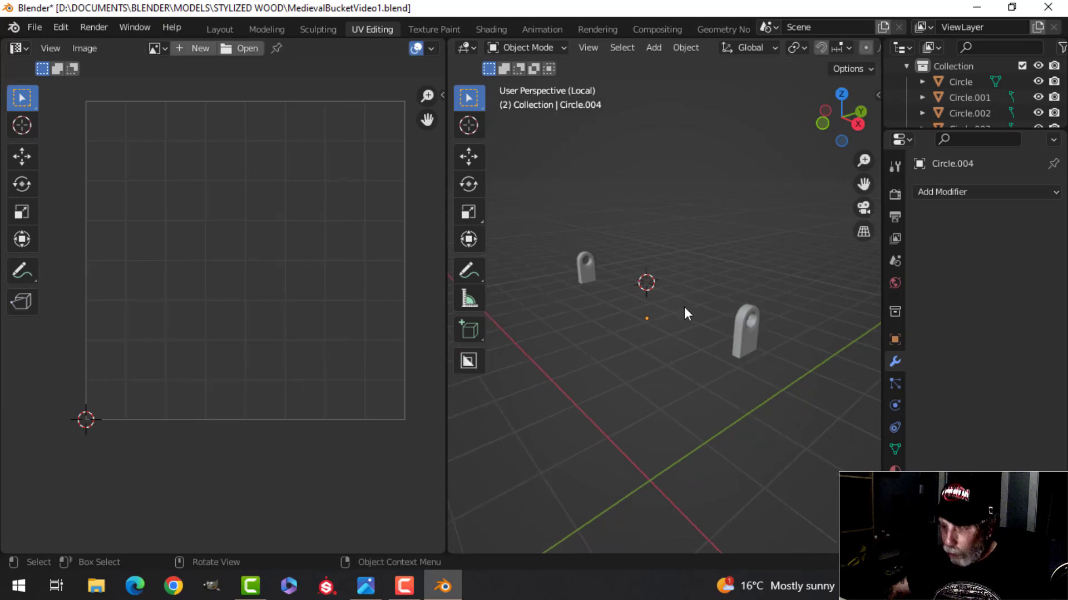
key("KP_Divide")
scroll(615, 341, "down", 2)
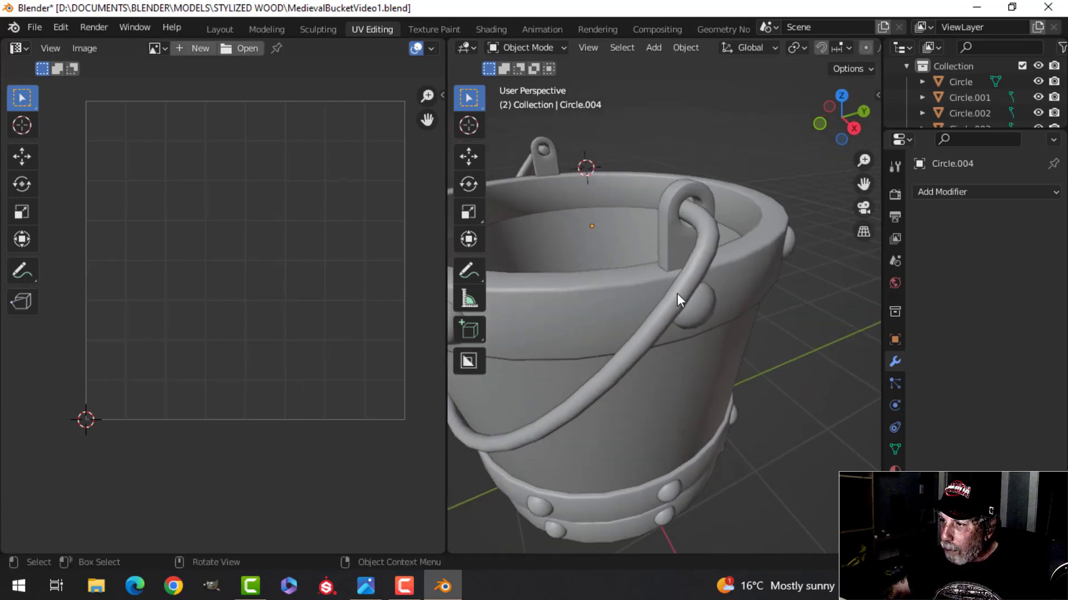
left_click(688, 286)
middle_click_drag(712, 291, 652, 281)
middle_click_drag(649, 284, 667, 292)
middle_click_drag(623, 307, 628, 333, "shift")
key("alt+a")
left_click(647, 271)
Inspect the top rim band's mesh in Edit Mode and return to Object Mode
key("Tab")
scroll(600, 307, "up", 2)
key("alt+a")
scroll(597, 309, "down", 4)
scroll(649, 322, "up", 2)
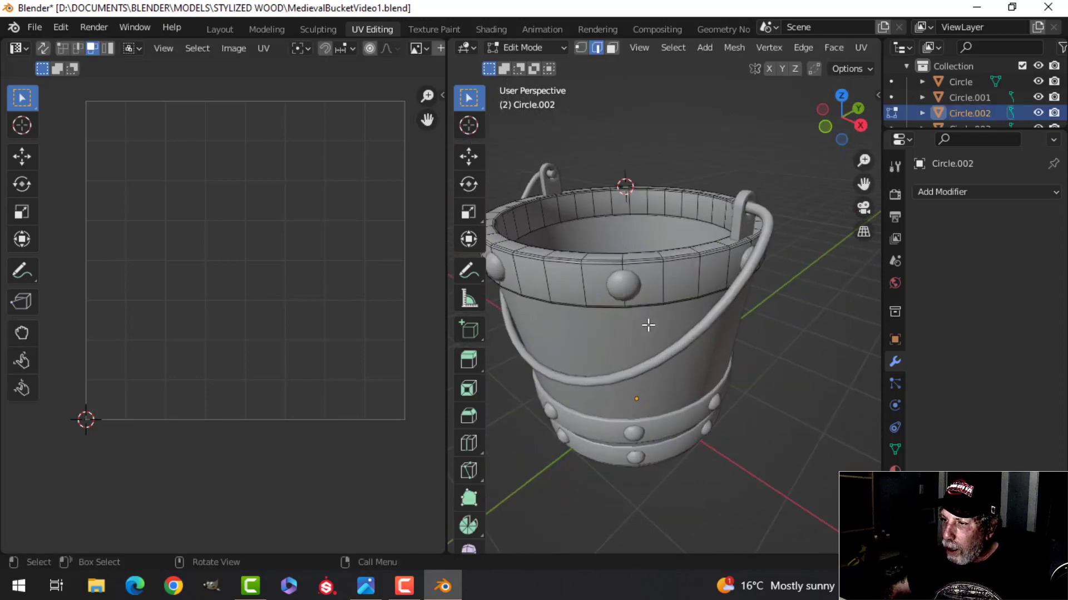
key("Tab")
scroll(686, 302, "up", 2)
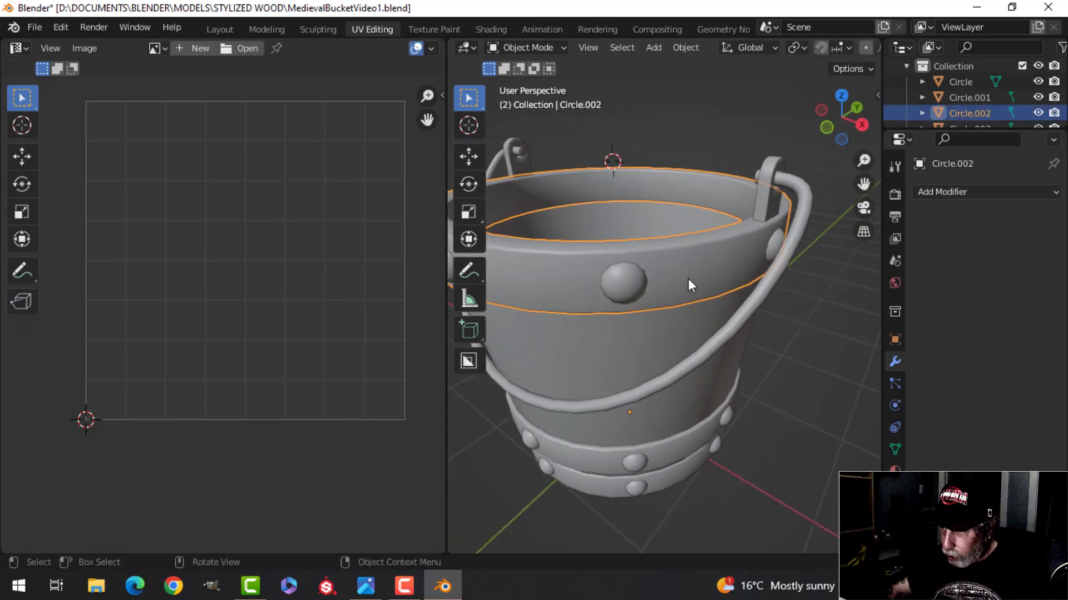
Isolate the top rim band in Local View and open it in Edit Mode
key("KP_Divide")
key("Tab")
middle_click_drag(695, 369, 789, 351, "shift")
scroll(727, 244, "up", 4)
scroll(717, 274, "down", 5)
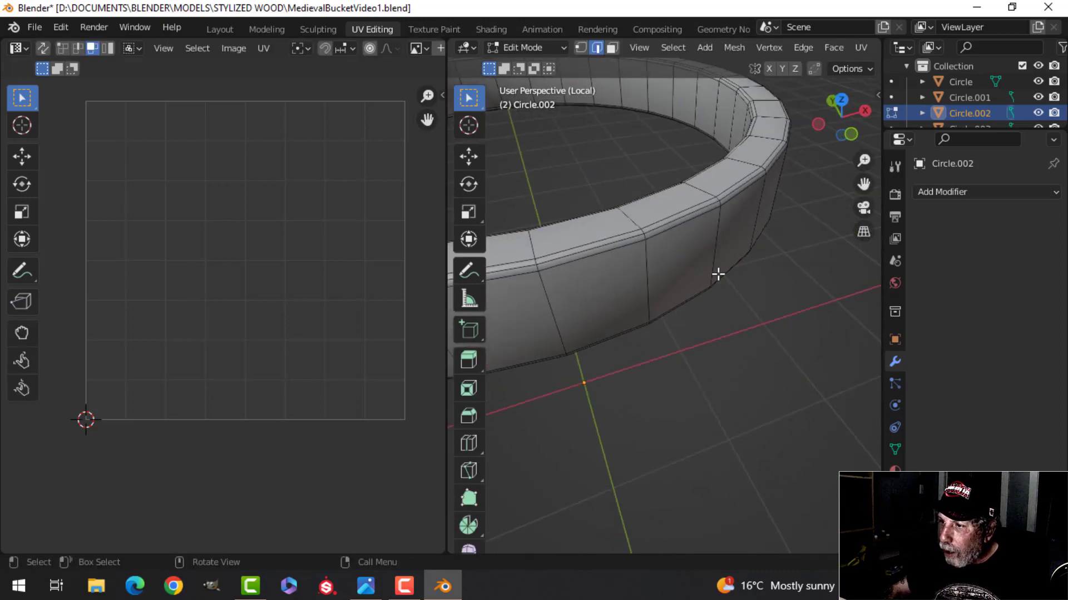
middle_click_drag(746, 276, 578, 274)
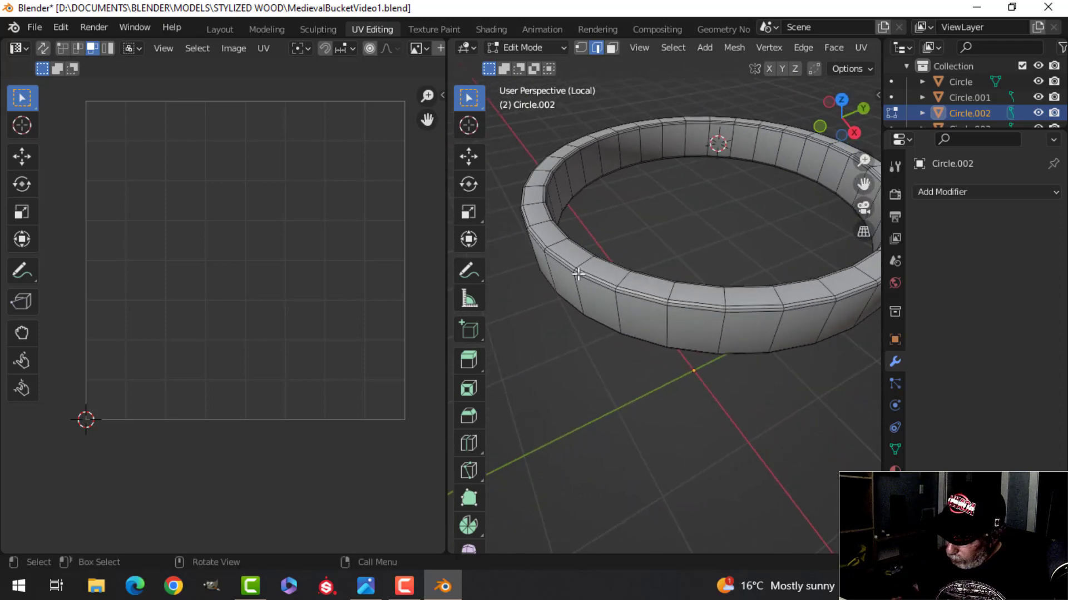
From the right orthographic view, mark the rim band's vertical edge loop on the centre axis as a seam
key("KP_3")
scroll(767, 235, "up", 3)
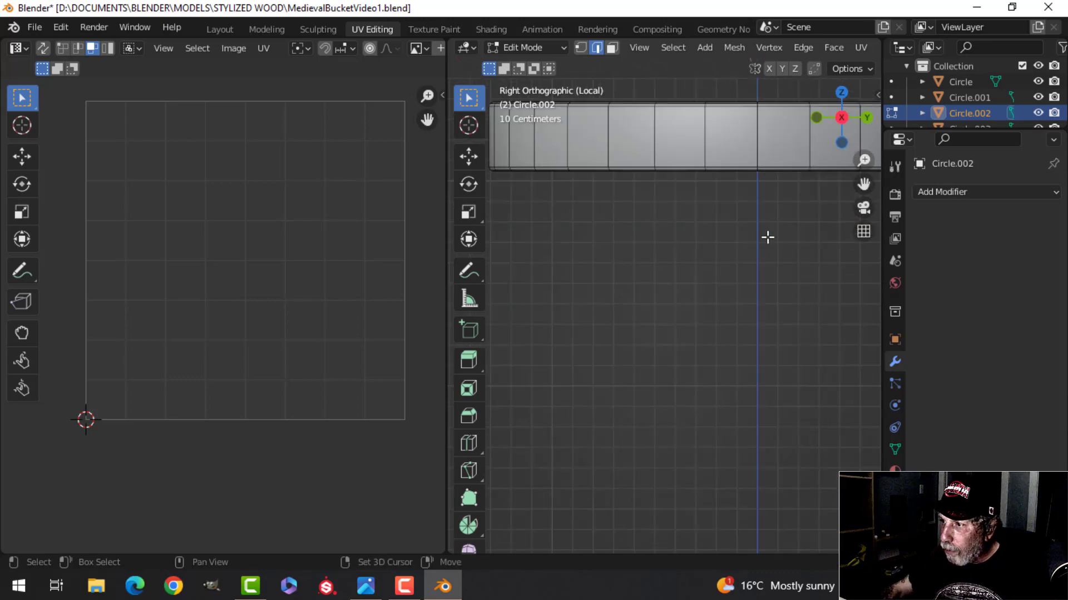
middle_click_drag(767, 236, 630, 364, "shift")
scroll(630, 365, "up", 2)
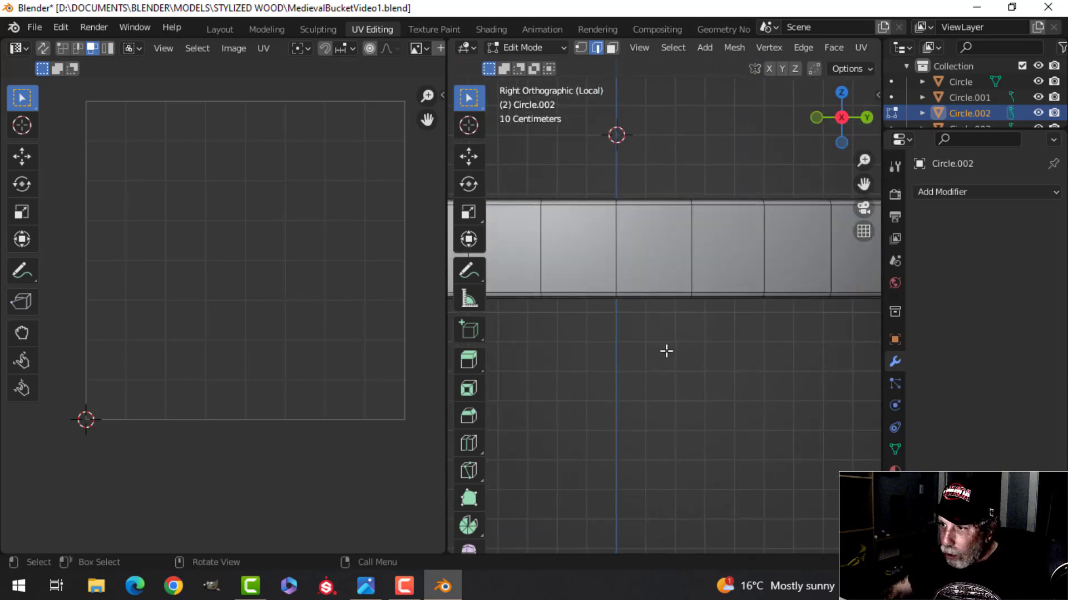
left_click(615, 249, "alt")
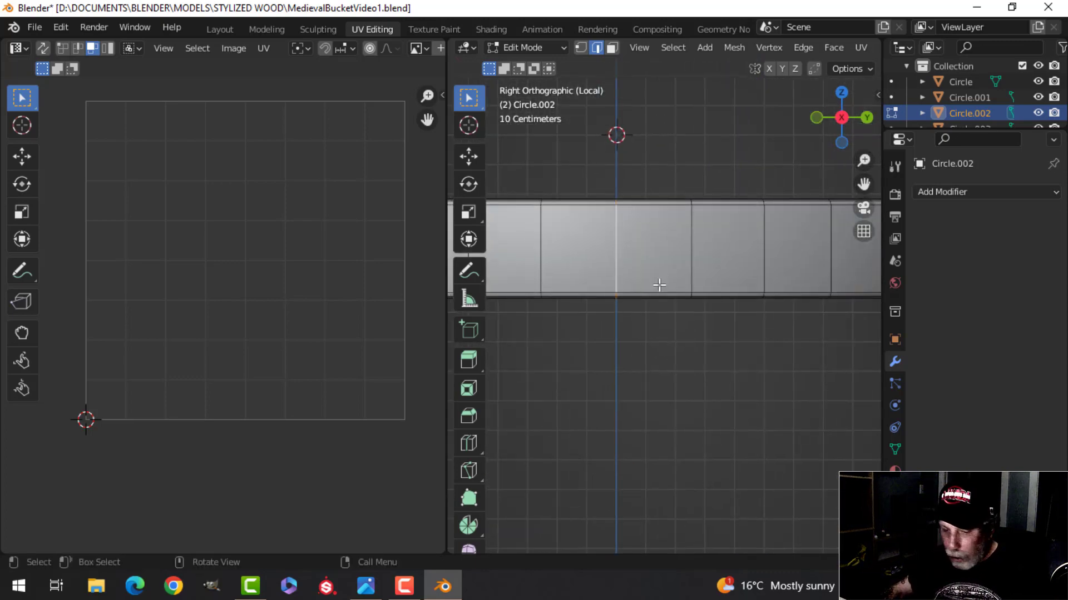
key("ctrl+e")
left_click(615, 310)
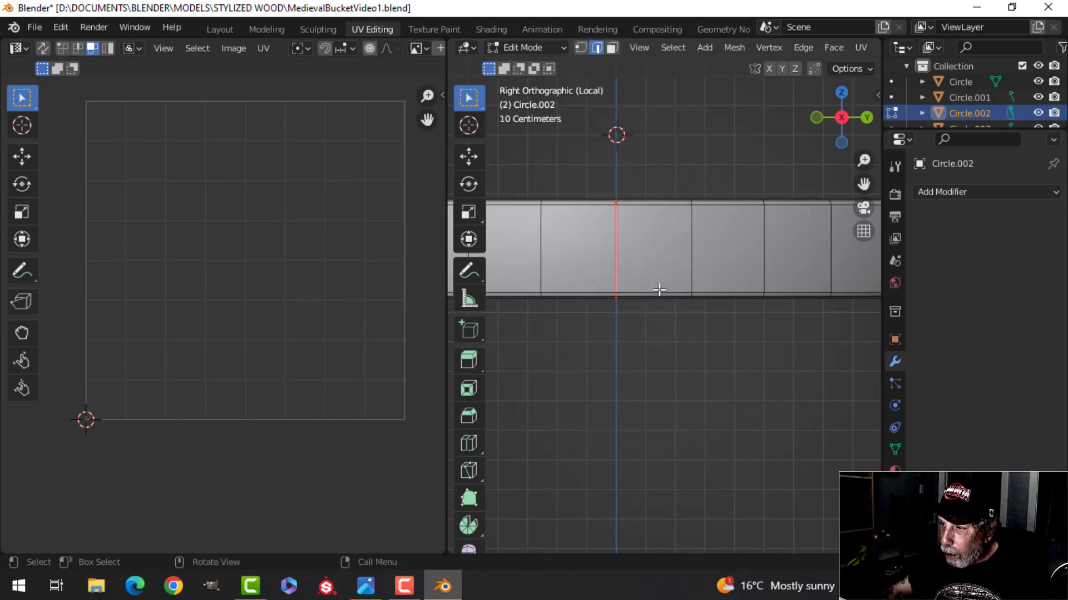
Mark the edge loop along the rim band's lower inner border as a seam and select the entire mesh
middle_click_drag(659, 290, 774, 240)
key("alt+a")
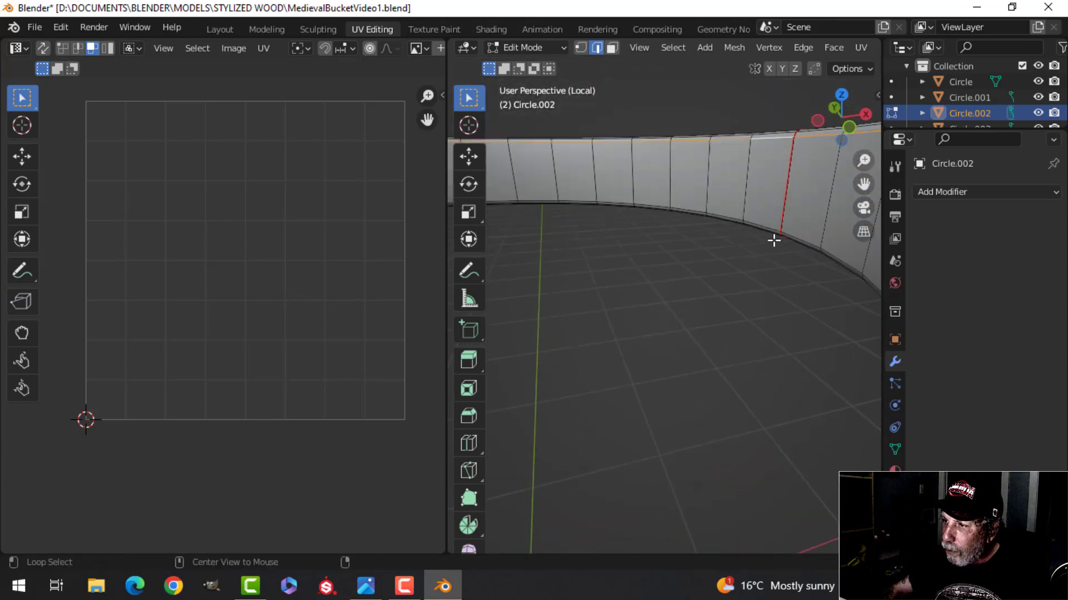
left_click(773, 240, "alt")
key("ctrl+e")
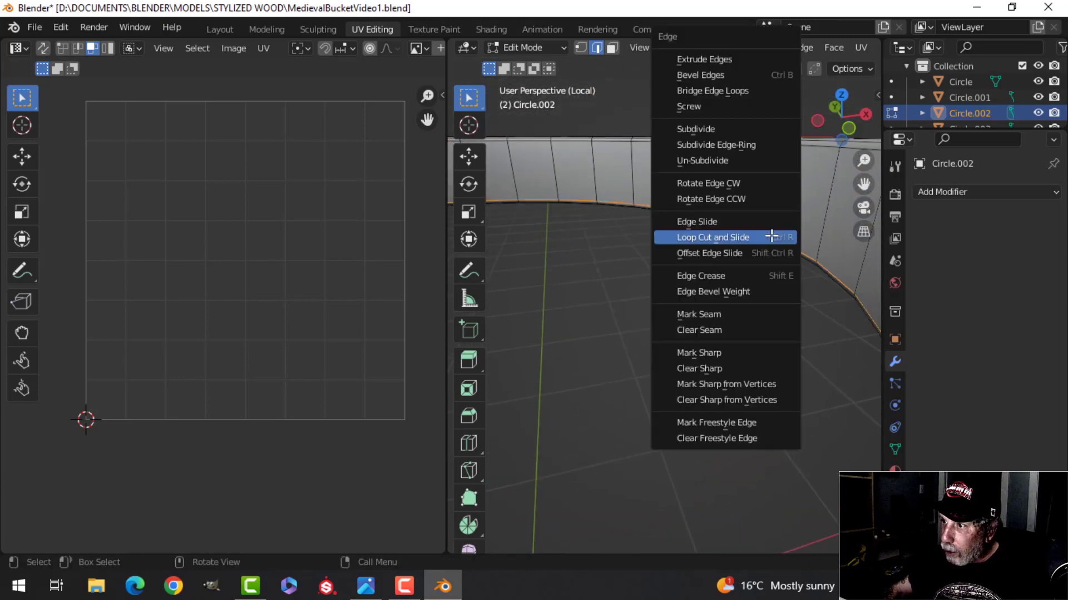
left_click(708, 313)
key("a")
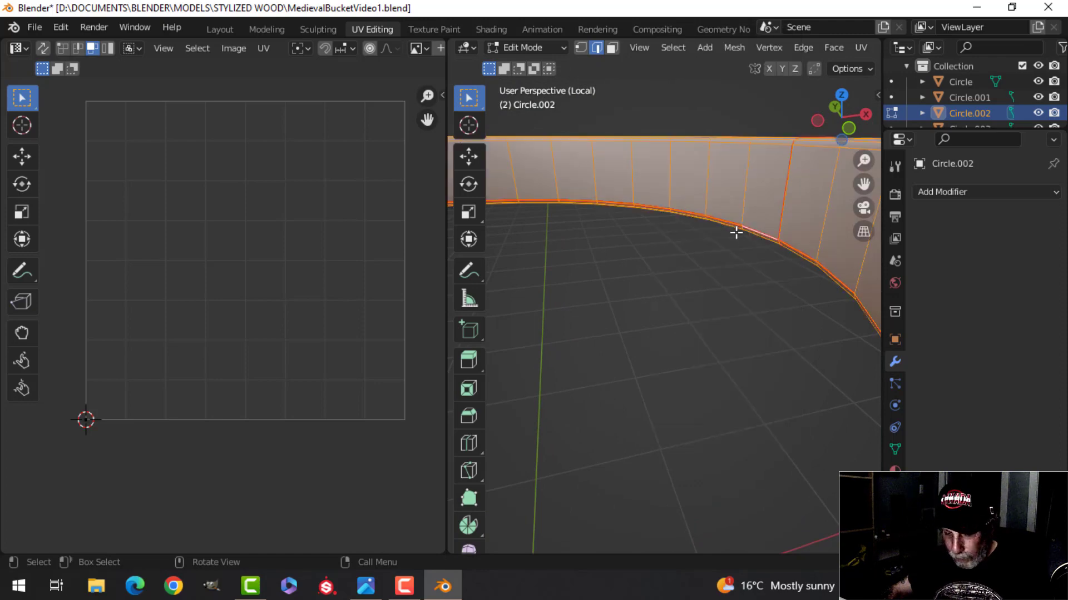
Unwrap the selected rim band mesh along its marked seams and check the resulting UV strips
key("u")
left_click(734, 232)
scroll(335, 278, "up", 2)
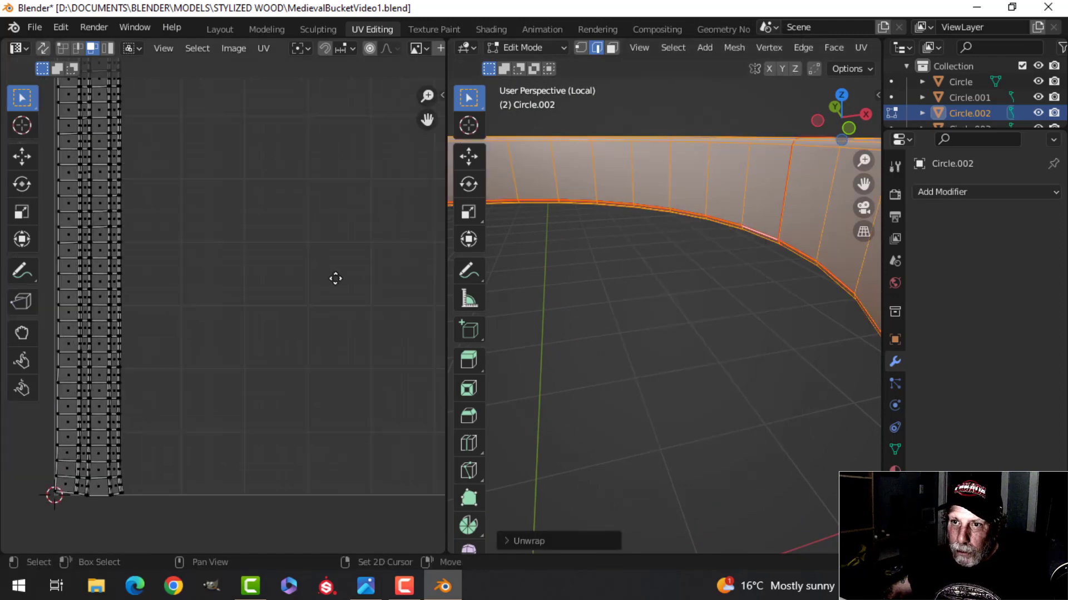
middle_click_drag(335, 278, 406, 298, "shift")
scroll(318, 288, "down", 2)
scroll(313, 291, "up", 3)
middle_click_drag(300, 286, 339, 294, "shift")
scroll(312, 333, "up", 2)
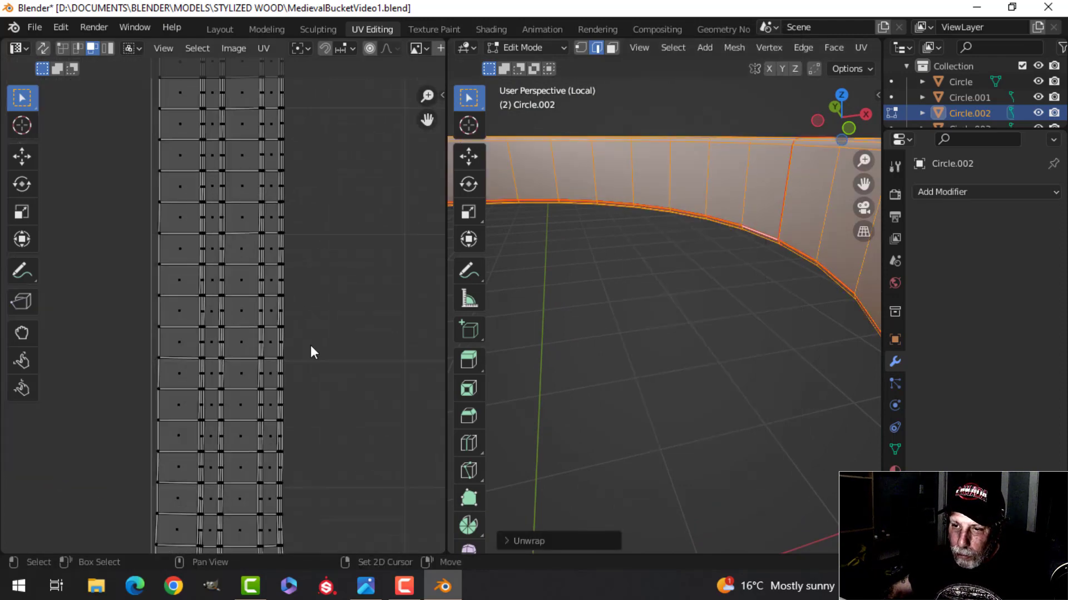
Return the rim band to Object Mode and exit Local View to bring back the whole bucket
middle_click_drag(310, 345, 358, 330)
scroll(311, 312, "down", 6)
scroll(745, 285, "down", 5)
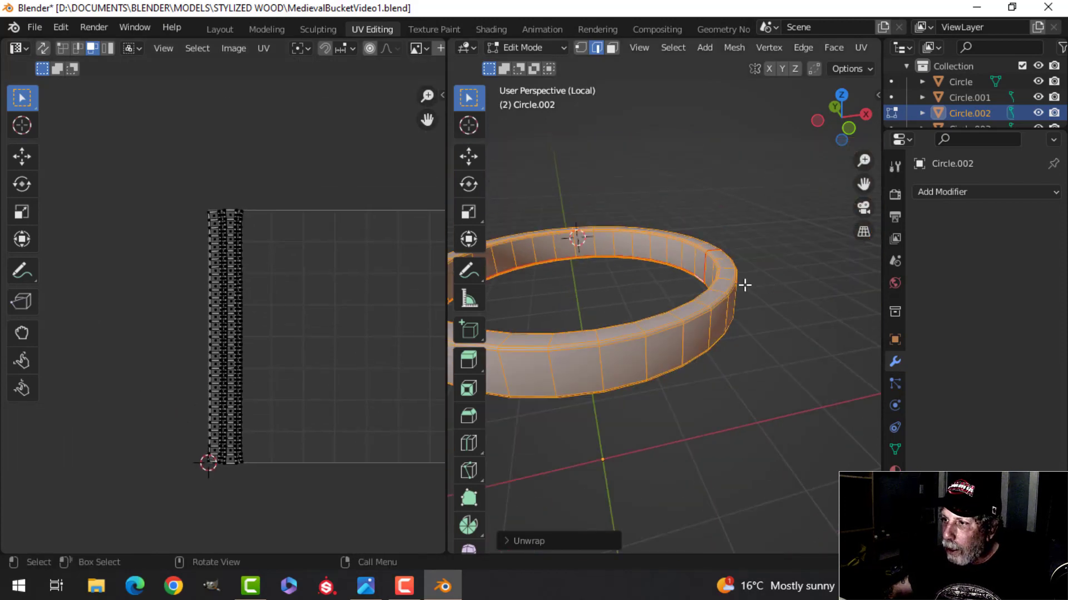
middle_click_drag(744, 285, 717, 304)
key("Tab")
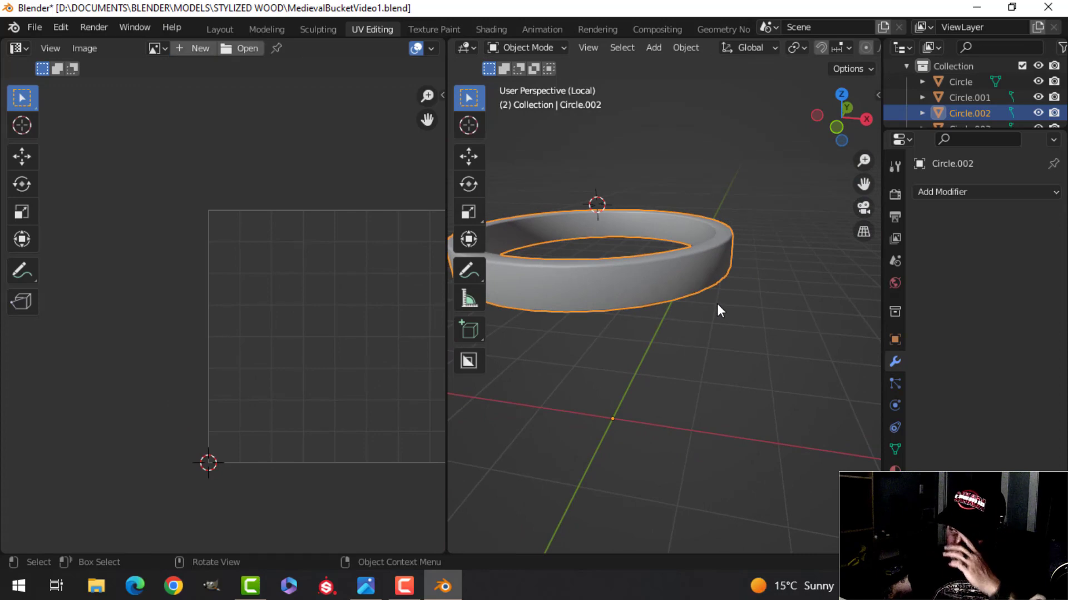
key("KP_Divide")
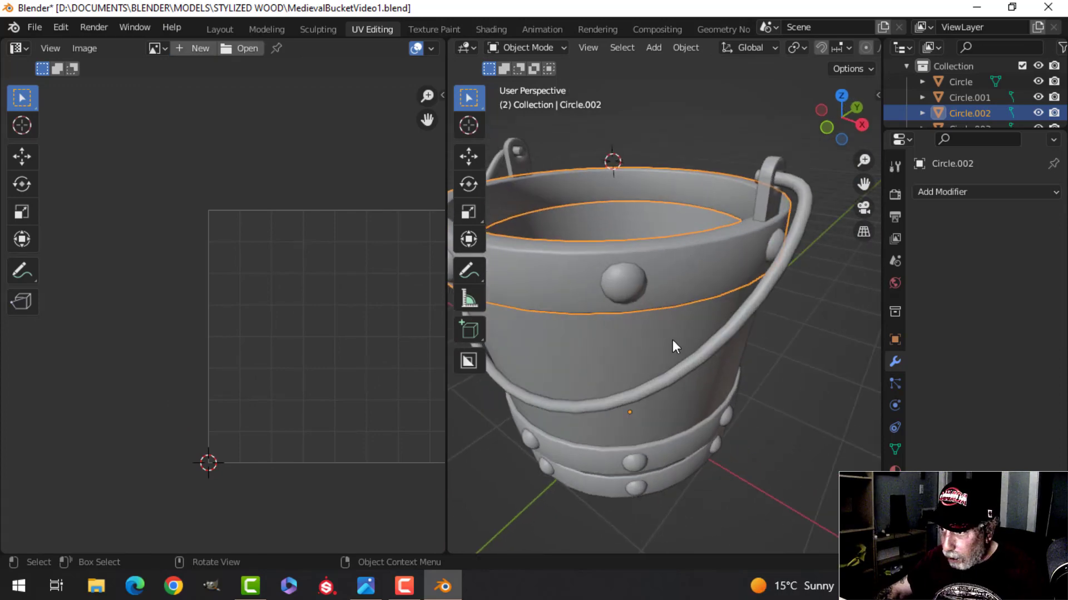
Isolate the two lower bands in Local View and open their mesh in Edit Mode
scroll(684, 378, "up", 2)
middle_click_drag(692, 406, 708, 319, "shift")
left_click(723, 326)
key("Tab")
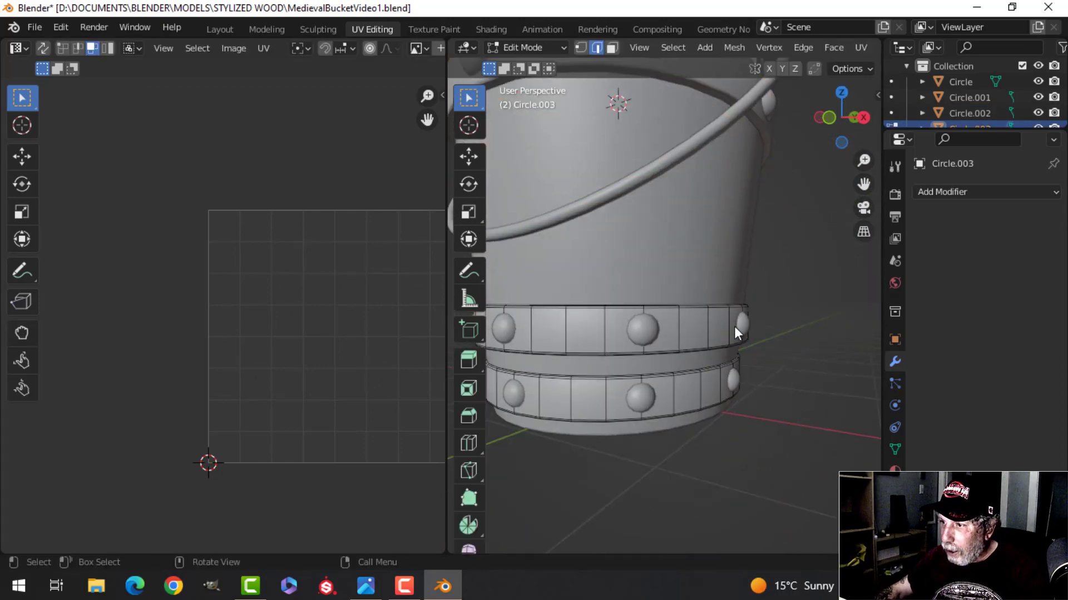
key("Tab")
key("KP_Divide")
key("Tab")
scroll(708, 330, "up", 3)
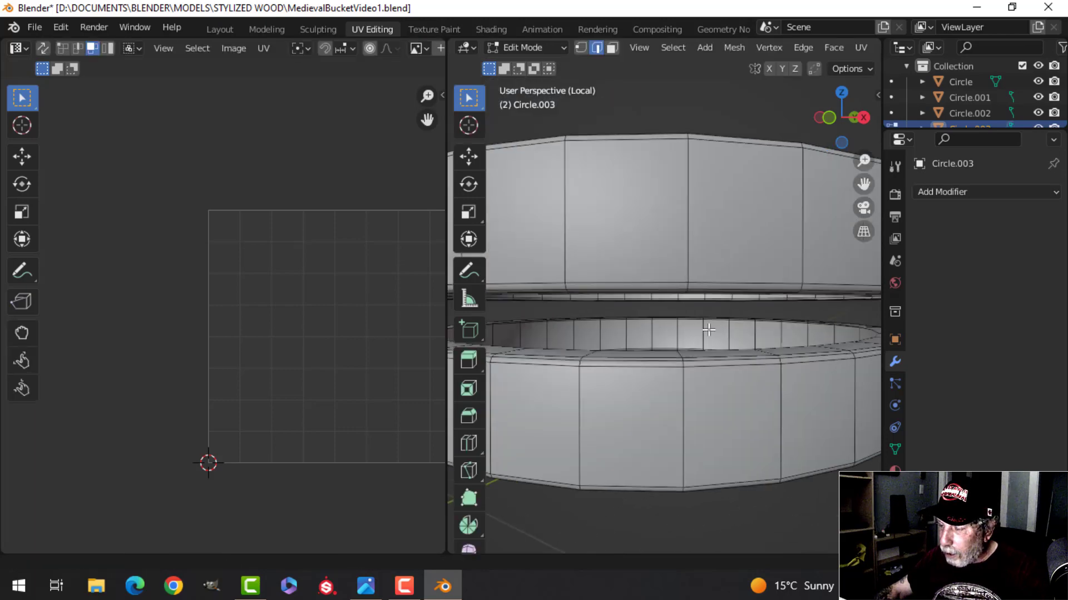
From the right orthographic view, mark the vertical edge loop on the centre axis of both lower bands as a seam
key("KP_3")
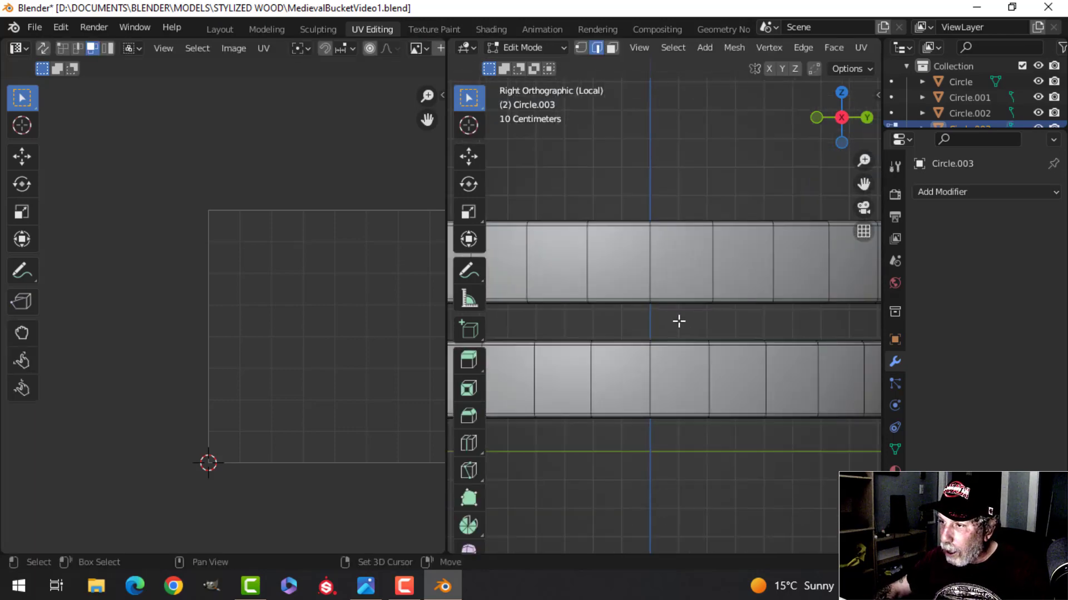
middle_click_drag(679, 322, 677, 323, "shift")
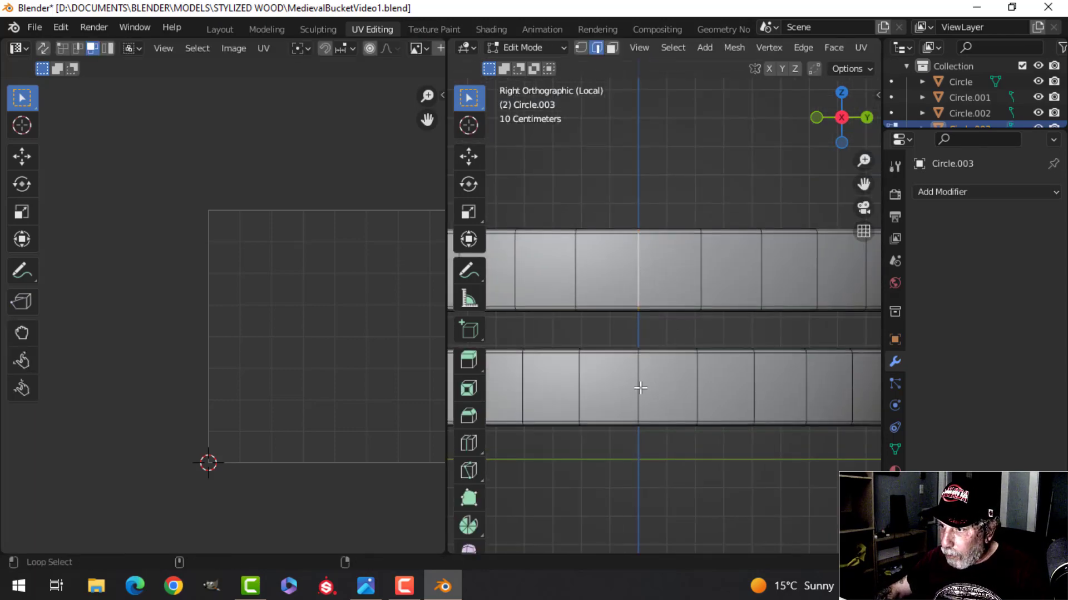
right_click(717, 341)
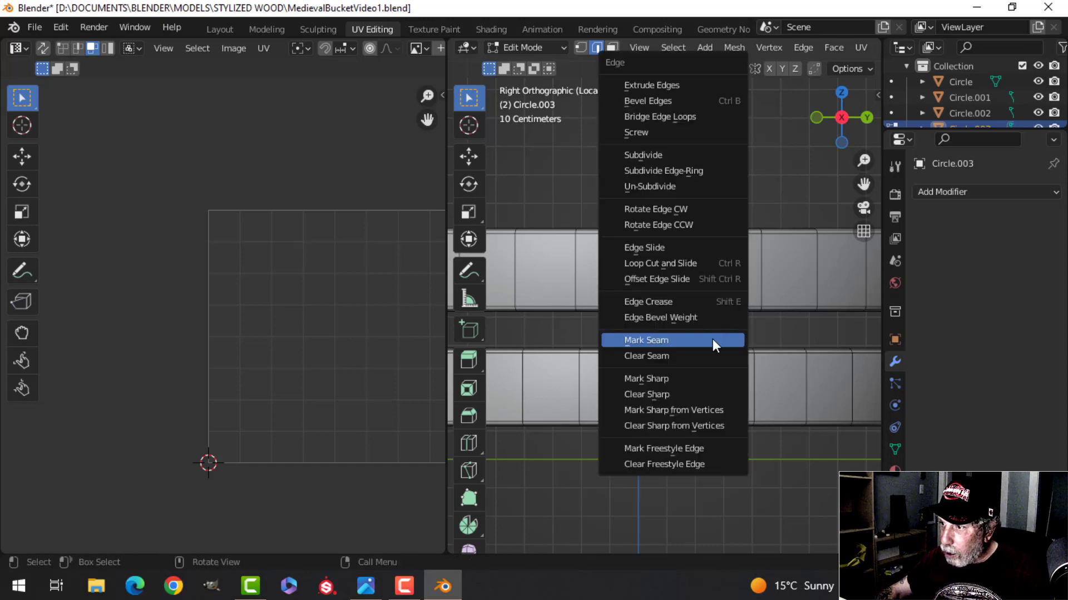
left_click(715, 340)
Unwrap the entire mesh of the lower bands and return to Object Mode outside Local View
scroll(738, 327, "down", 2)
middle_click_drag(738, 327, 833, 383)
key("a")
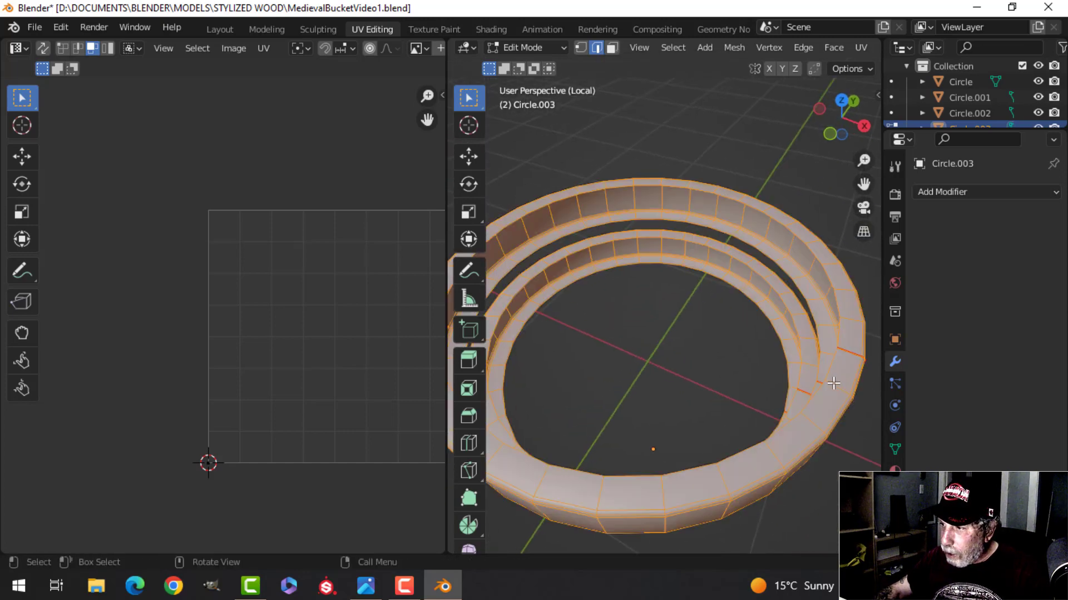
key("u")
left_click(780, 342)
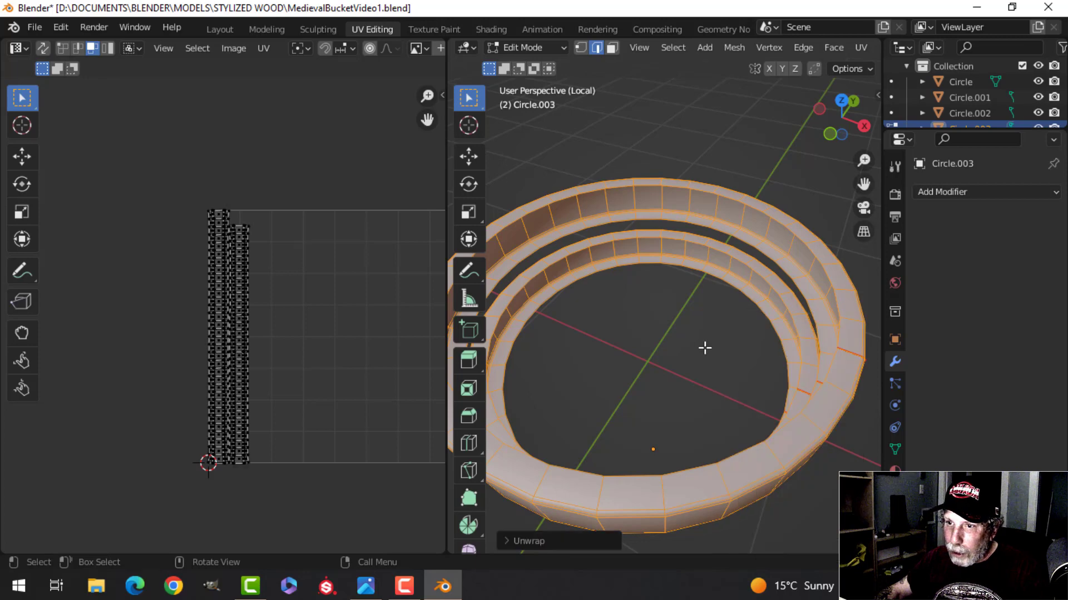
scroll(769, 340, "down", 3)
key("Tab")
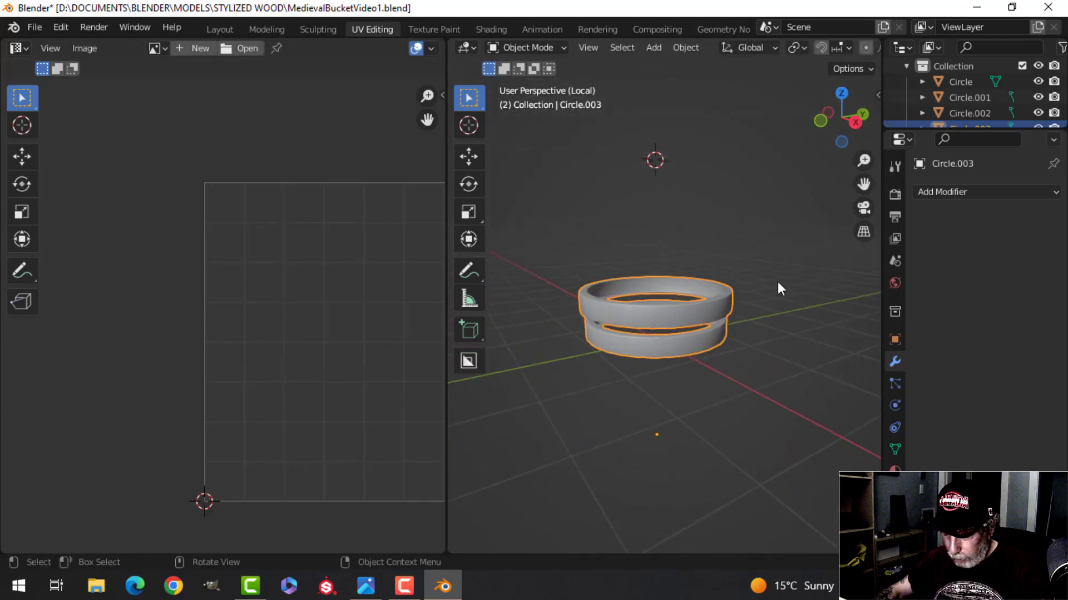
key("KP_Divide")
scroll(768, 330, "down", 2)
middle_click_drag(691, 327, 718, 335)
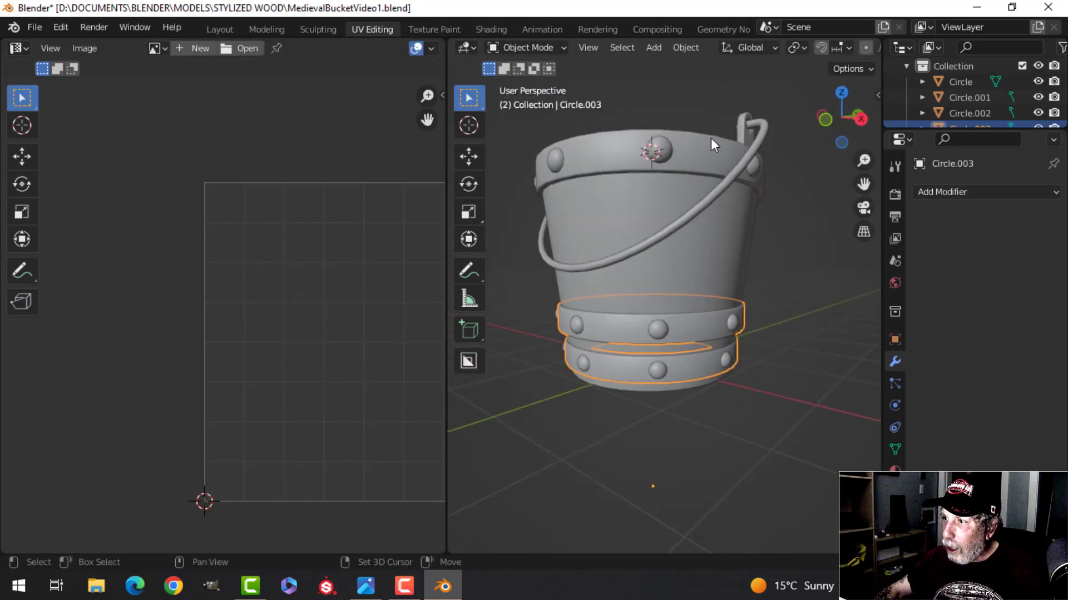
Join the lower bands with the top rim band and unwrap the combined mesh together
left_click(705, 138, "shift")
key("ctrl+j")
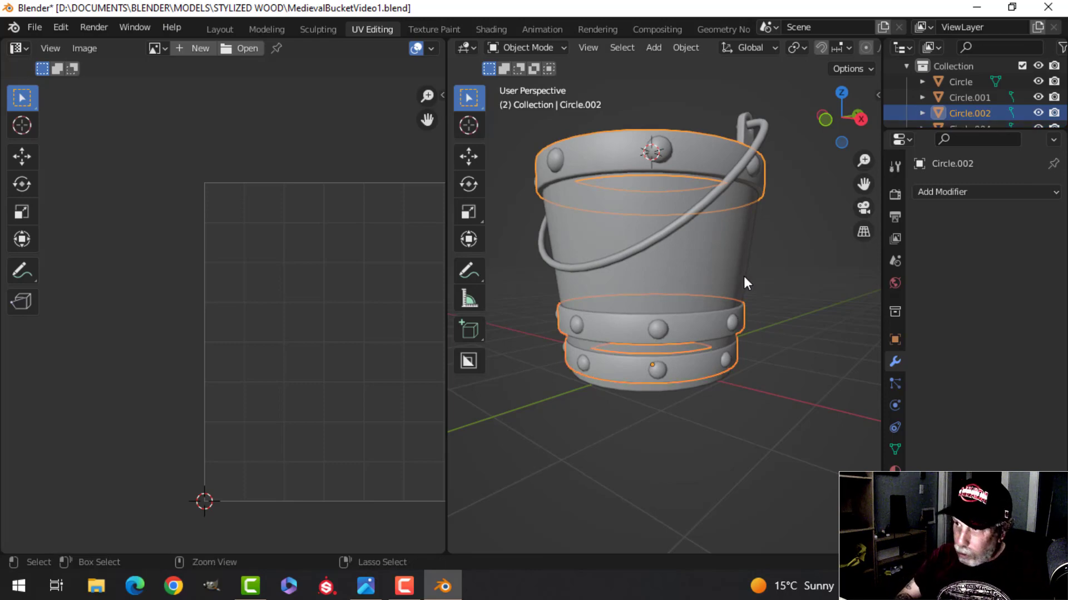
key("Tab")
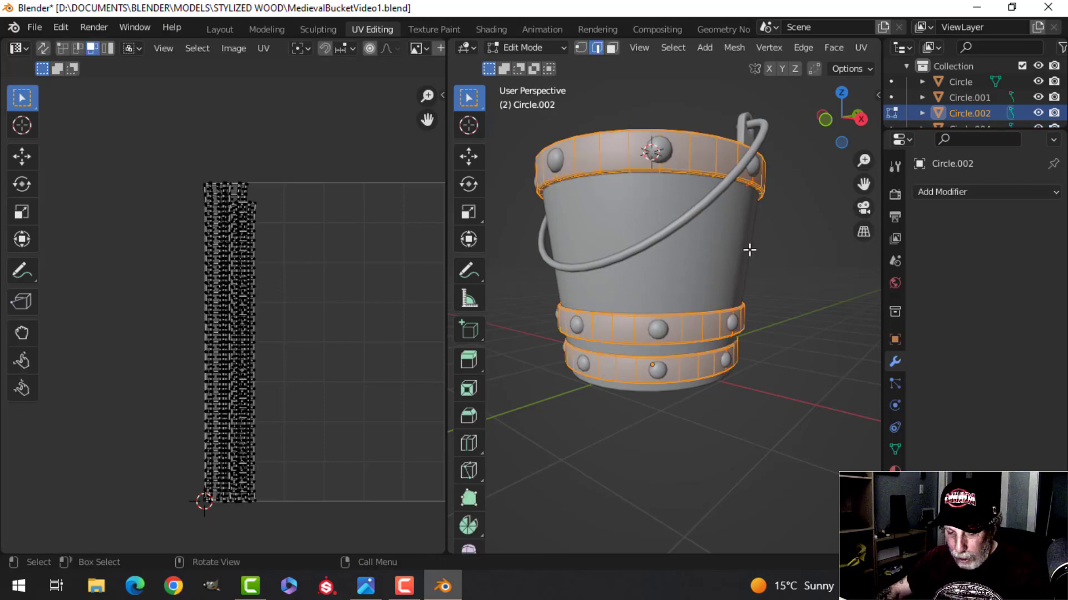
key("u")
left_click(747, 250)
scroll(268, 339, "up", 2)
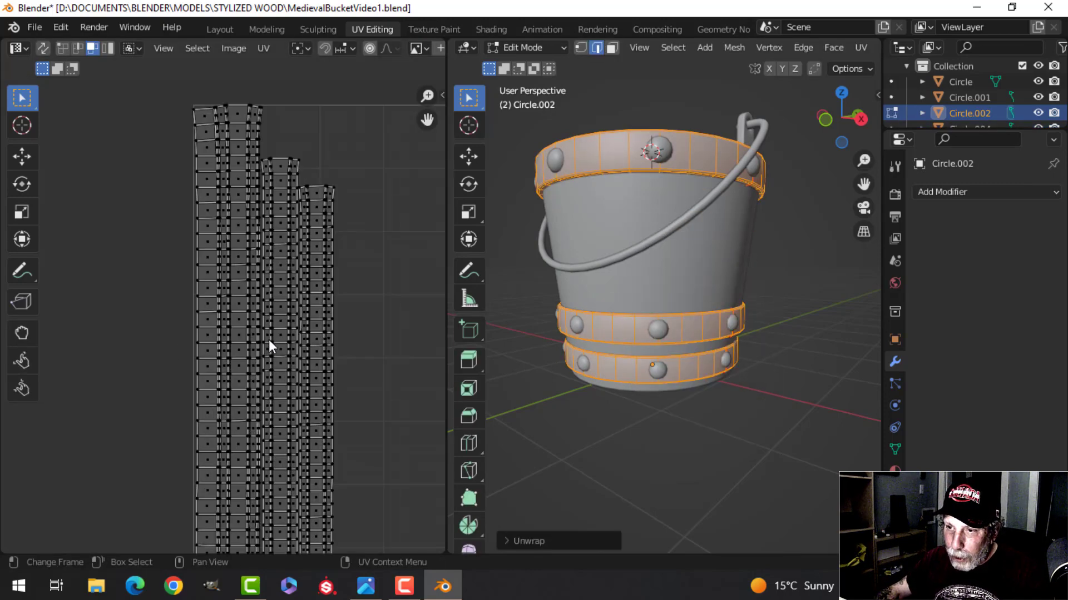
scroll(305, 314, "down", 3)
scroll(219, 323, "up", 10)
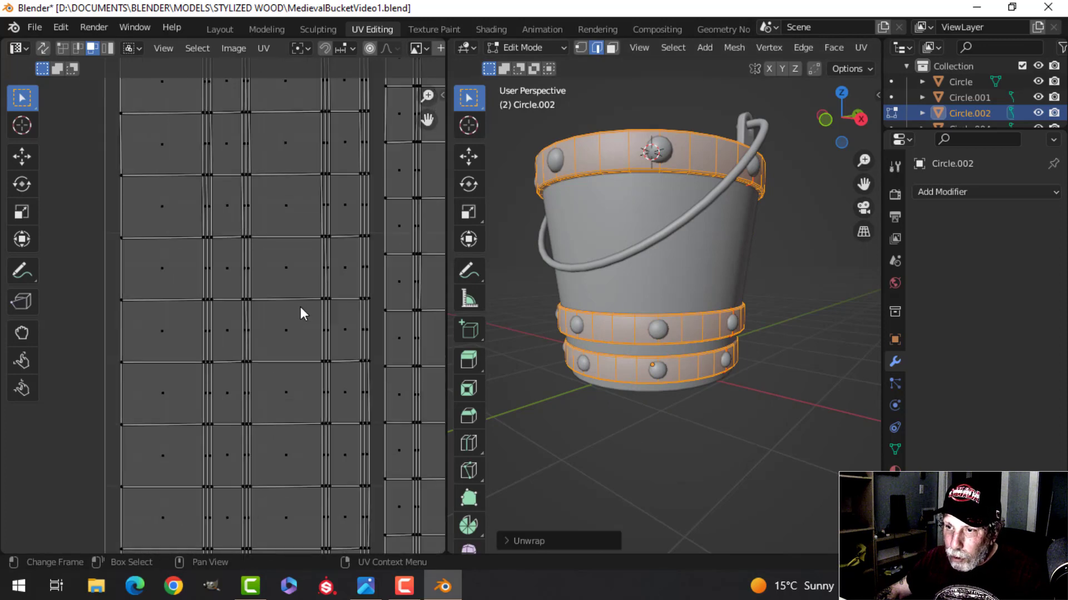
scroll(242, 332, "down", 3)
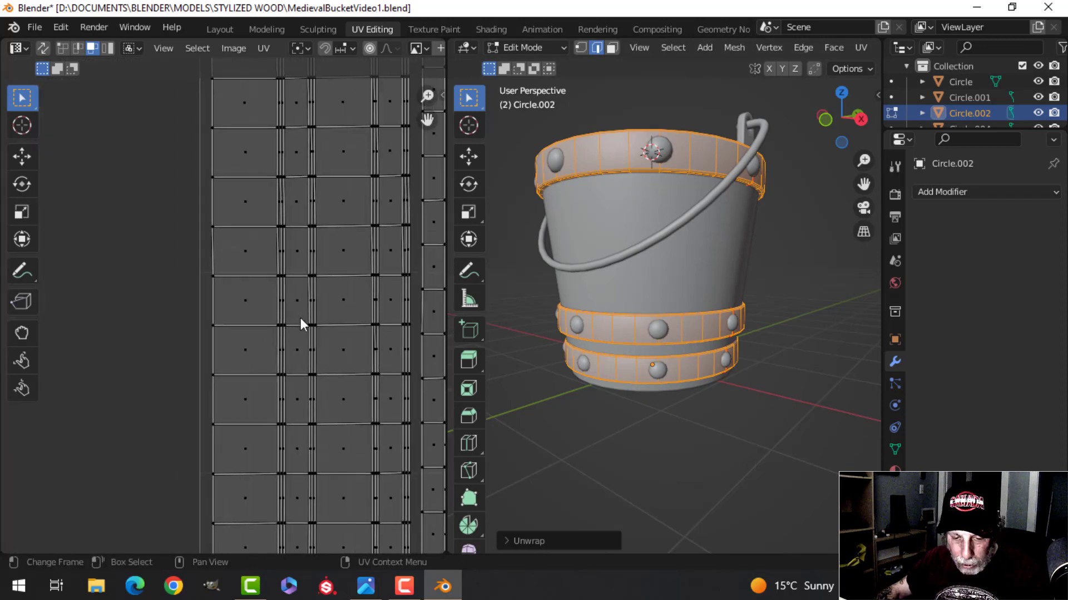
Select the top rim band's whole UV island from one of its faces to check that it is connected
key("2")
scroll(286, 285, "up", 1)
left_click(286, 284)
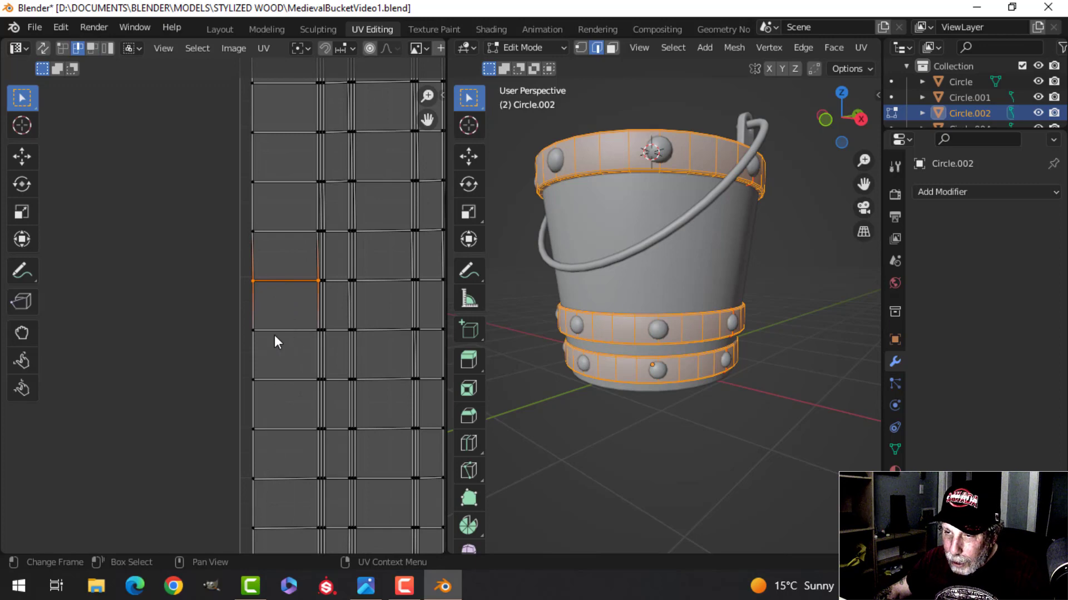
left_click(258, 303)
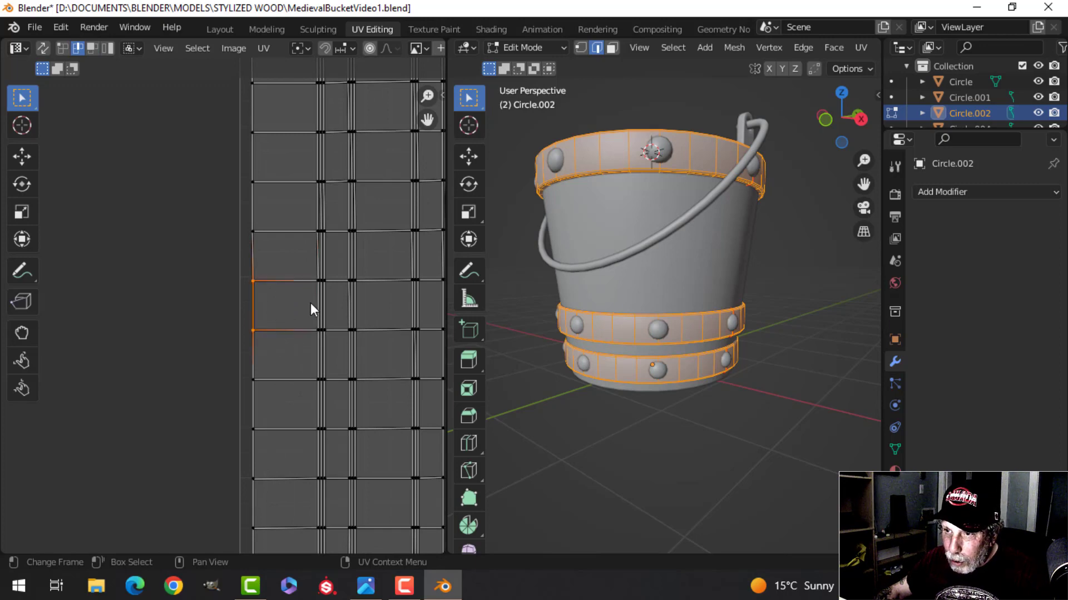
left_click(320, 317)
key("3")
left_click(291, 312)
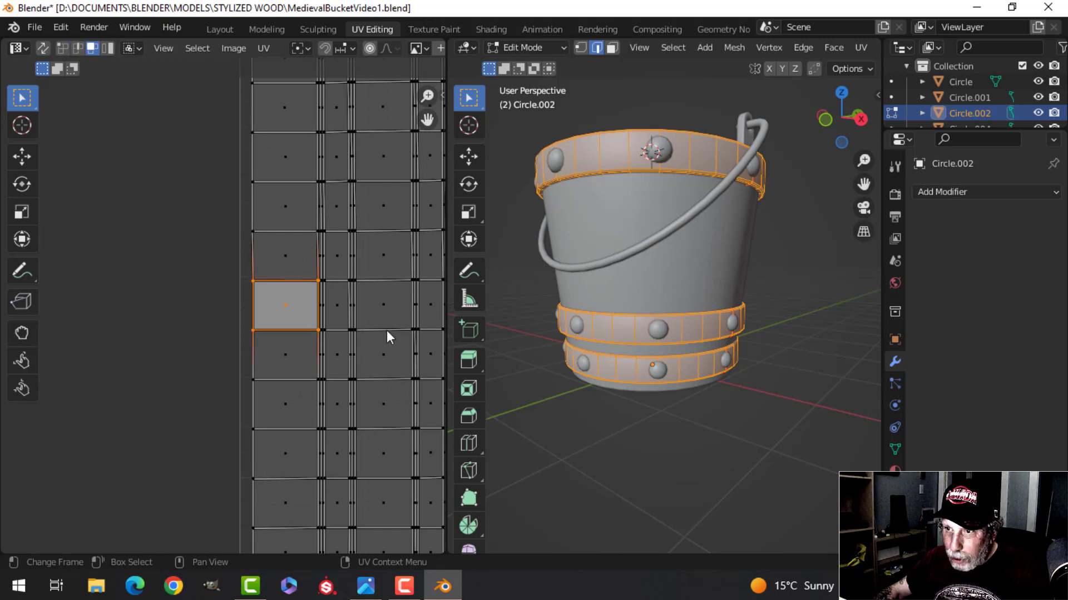
key("ctrl+l")
scroll(394, 333, "down", 6)
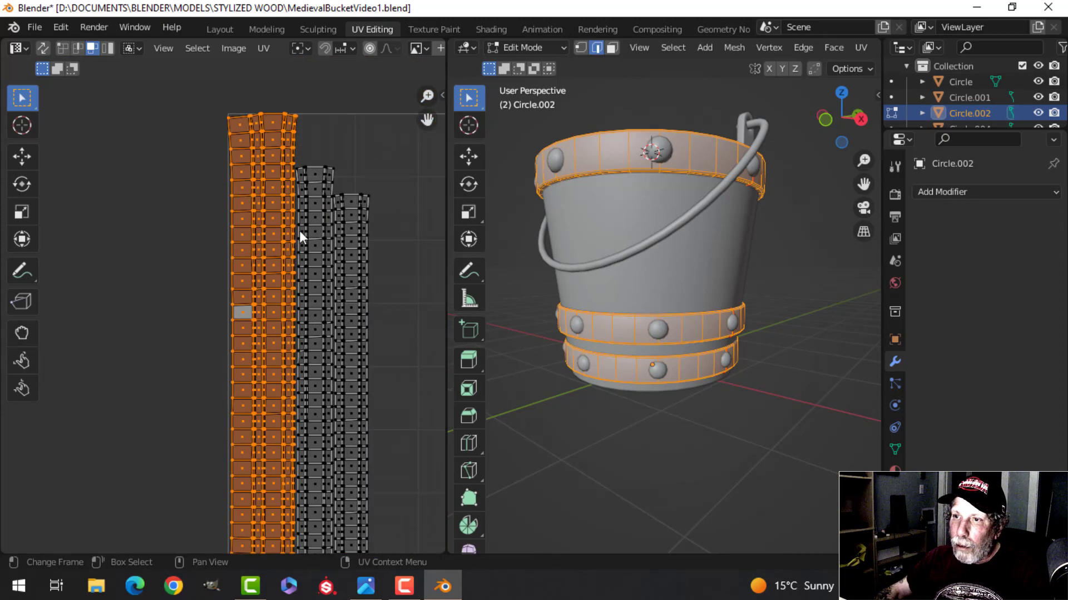
scroll(325, 321, "down", 3)
Select the rivets object instead of the bands and unwrap all of its mesh in Edit Mode
key("Tab")
key("alt+a")
middle_click_drag(692, 325, 666, 339)
left_click(562, 146)
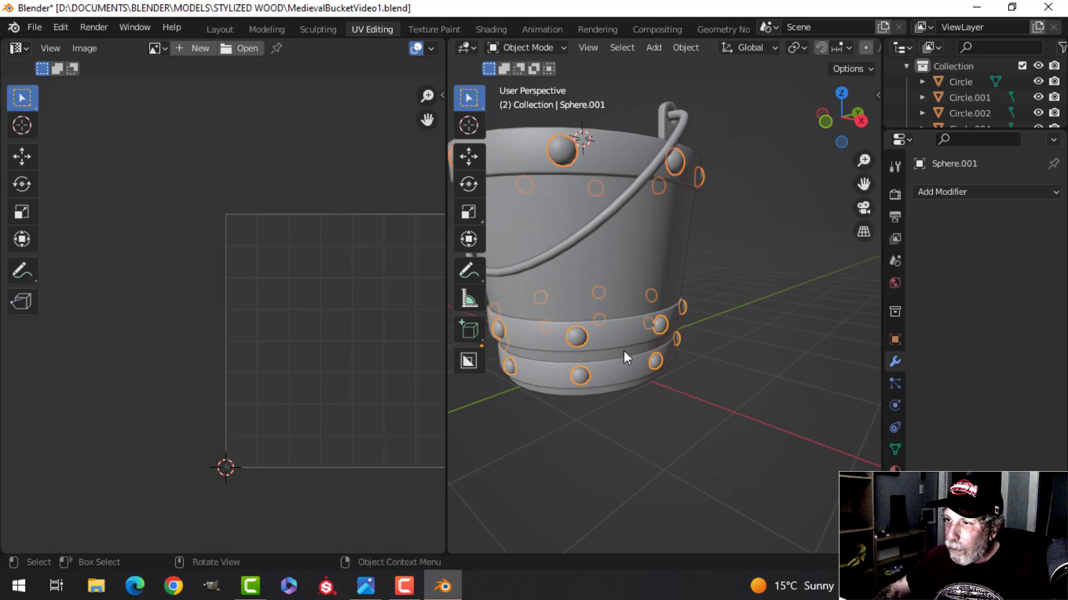
key("Tab")
scroll(706, 325, "down", 3)
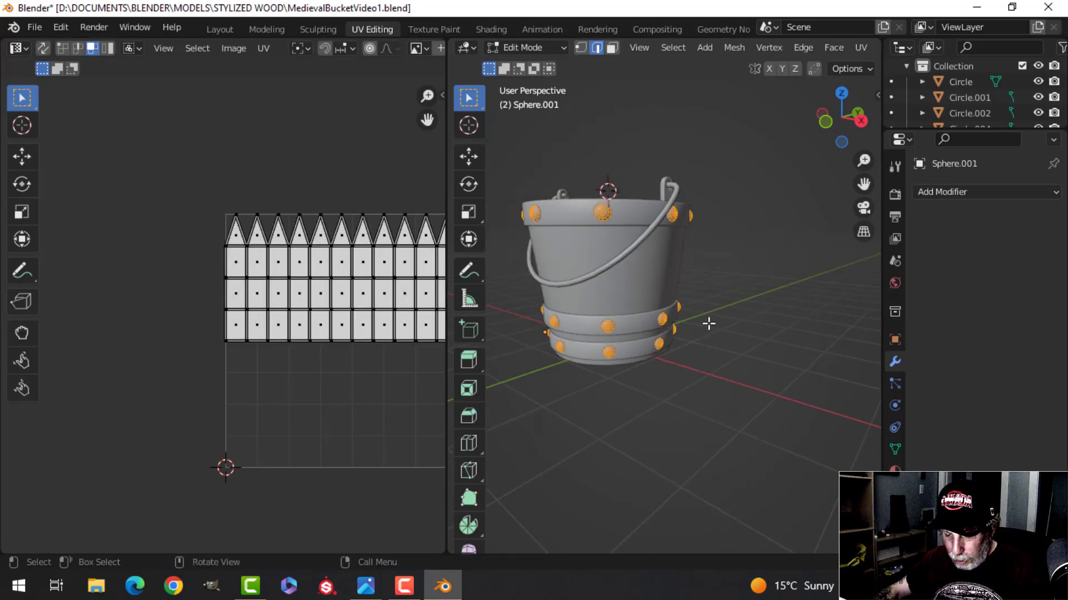
key("u")
left_click(699, 322)
scroll(335, 375, "up", 2)
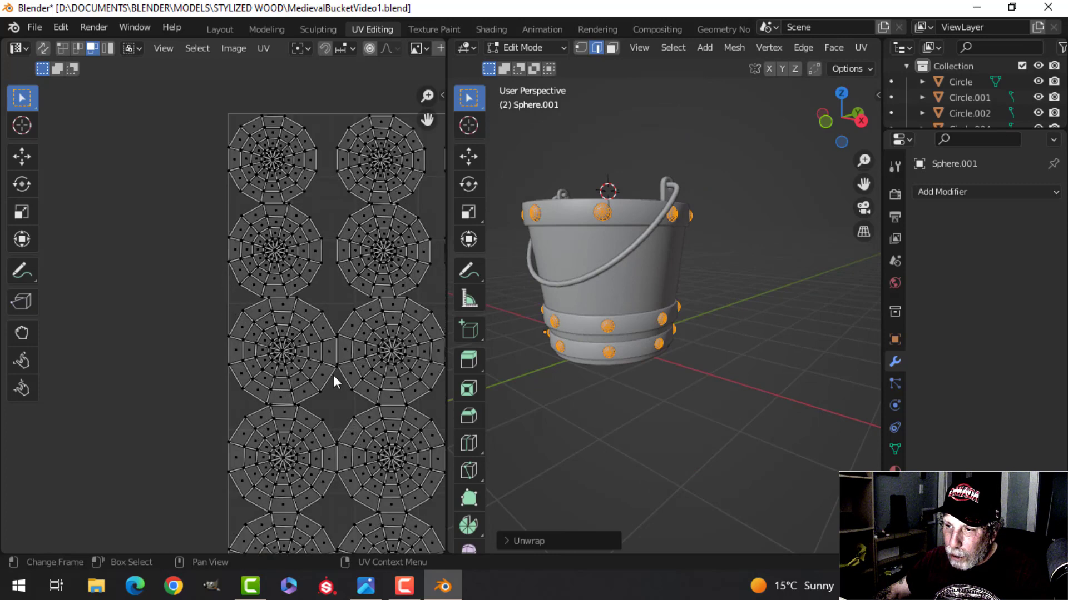
scroll(337, 372, "down", 3)
Join the rivets with the bands and select all UVs of the combined mesh
key("Tab")
middle_click_drag(691, 262, 622, 225)
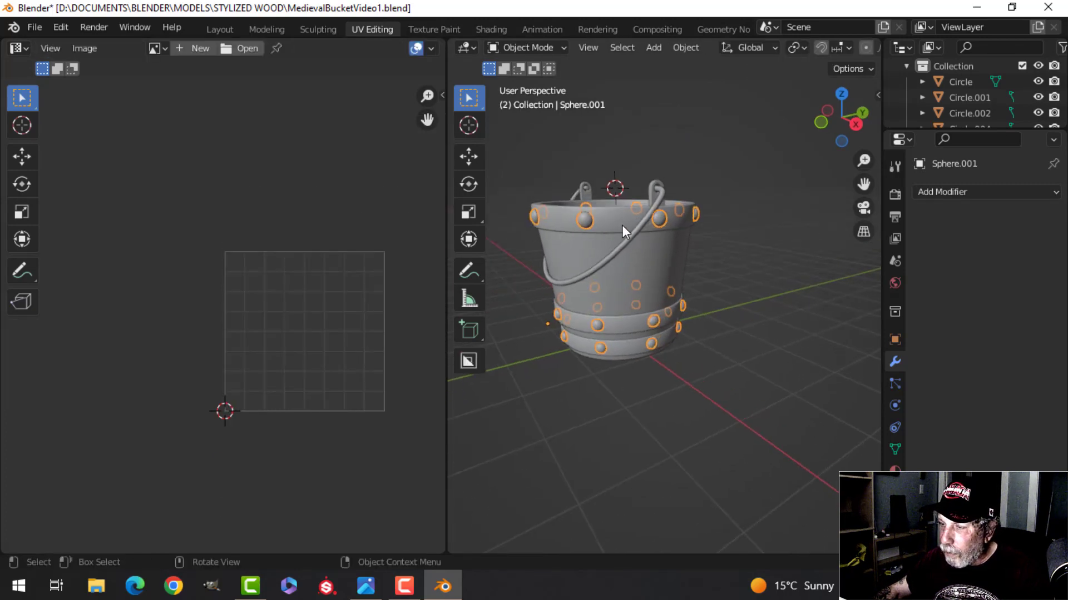
left_click(619, 222)
key("ctrl+j")
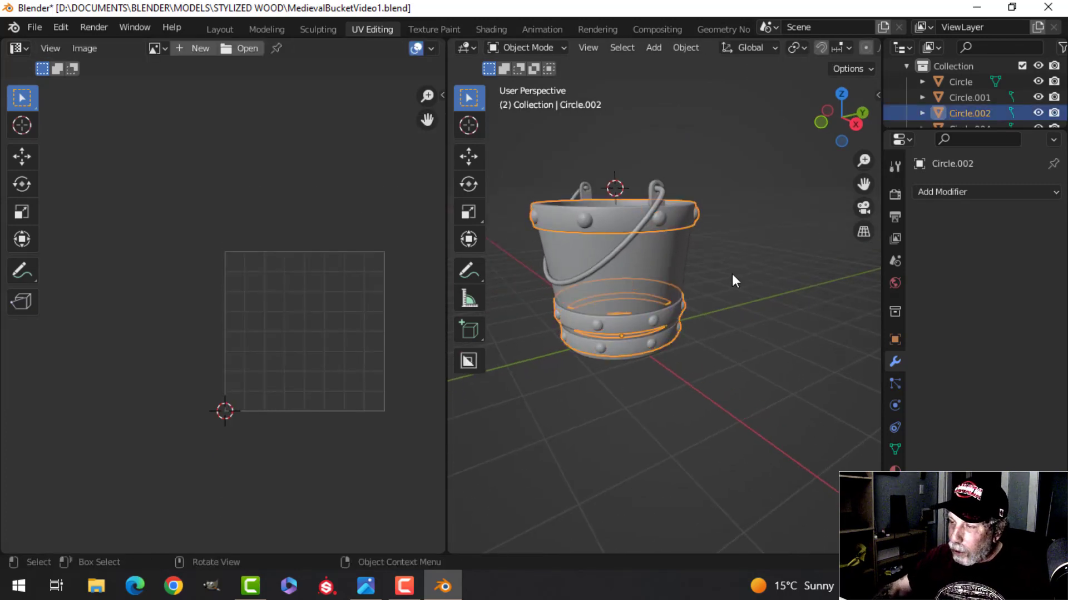
key("Tab")
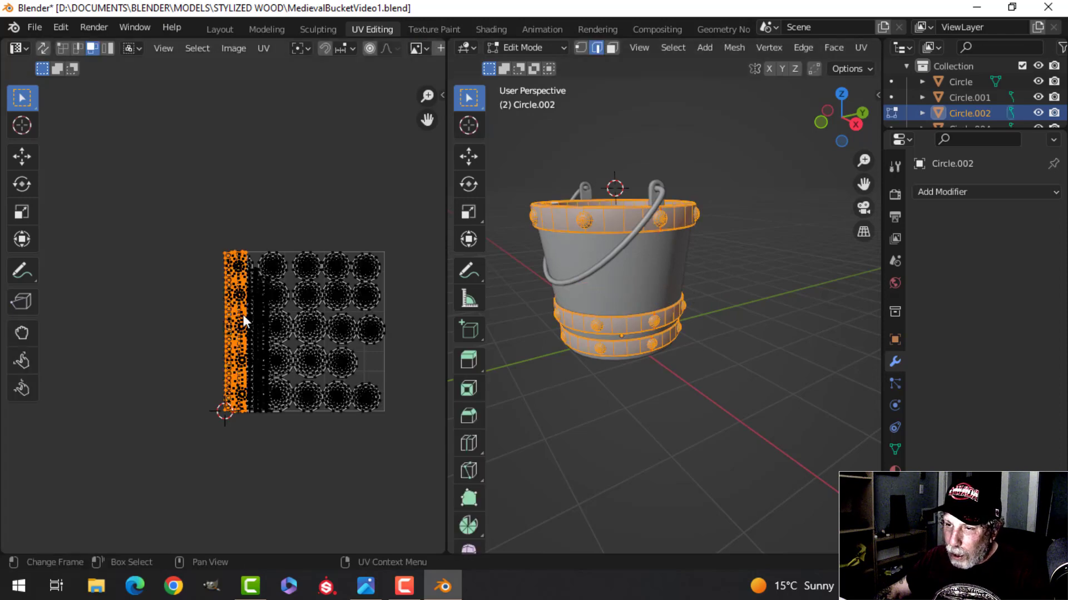
key("a")
scroll(341, 283, "up", 2)
Join the handle brackets and the handle with the riveted bands and open the combined object in Edit Mode
key("Tab")
middle_click_drag(626, 287, 650, 306)
scroll(673, 309, "up", 3)
scroll(648, 323, "up", 2)
left_click(591, 261, "shift")
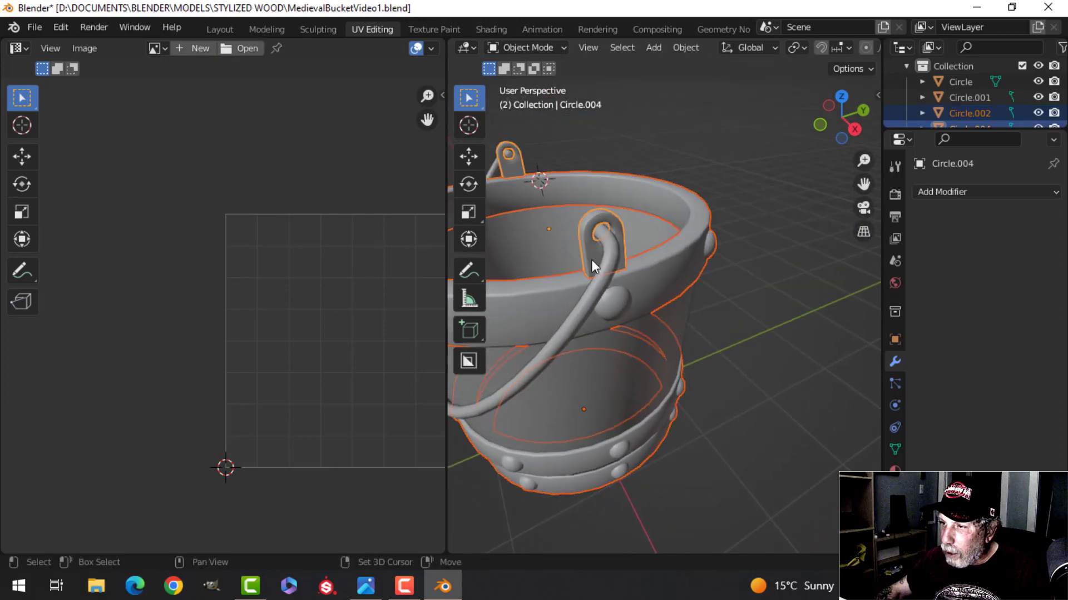
left_click(599, 287, "shift")
middle_click_drag(596, 321, 687, 268)
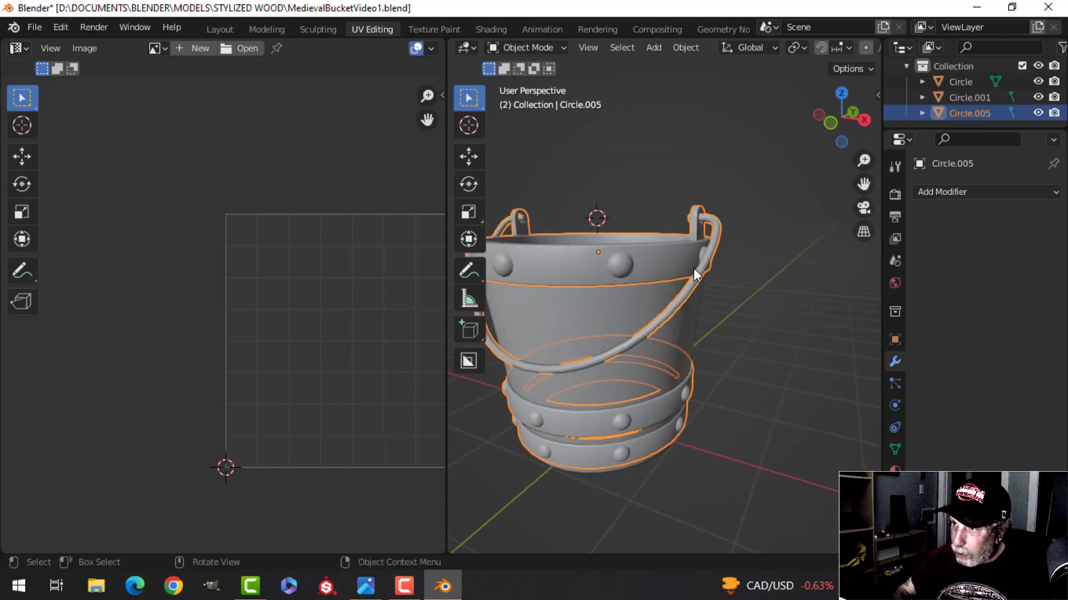
key("Tab")
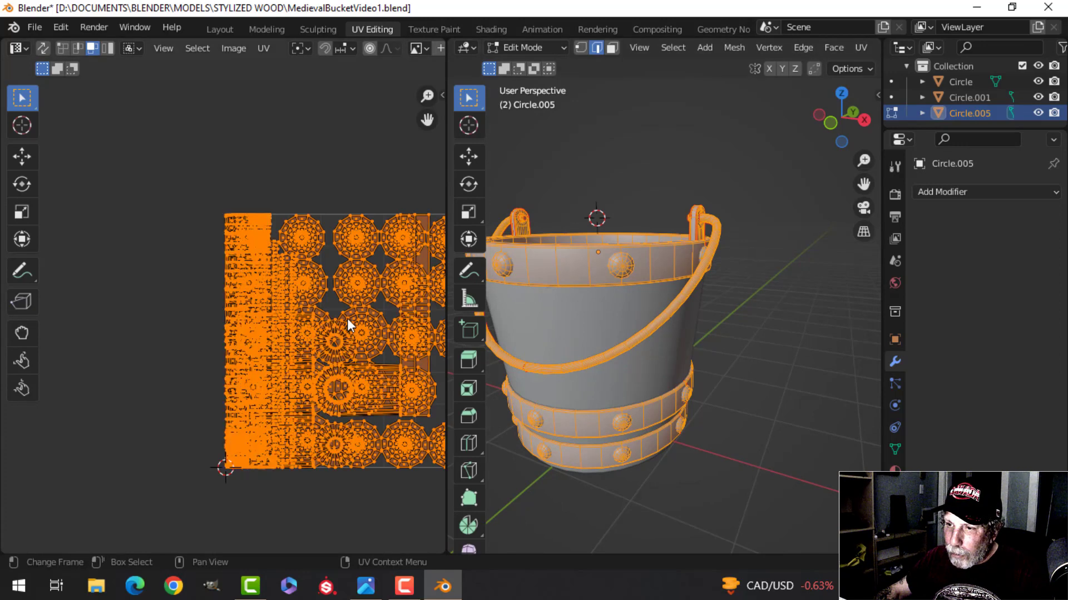
Pack all UV islands of the joined metal parts into a single tile with UVPackmaster3
scroll(347, 318, "down", 3)
scroll(345, 312, "up", 2)
scroll(278, 292, "down", 2)
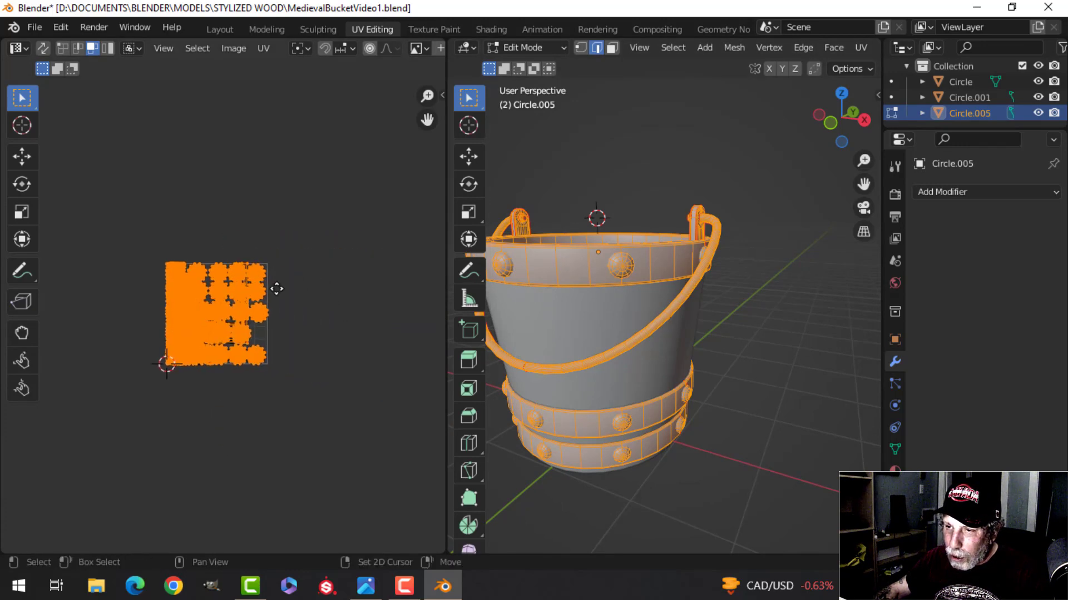
scroll(279, 301, "up", 1)
middle_click_drag(279, 294, 318, 301)
scroll(370, 312, "up", 2)
scroll(367, 311, "down", 1)
key("n")
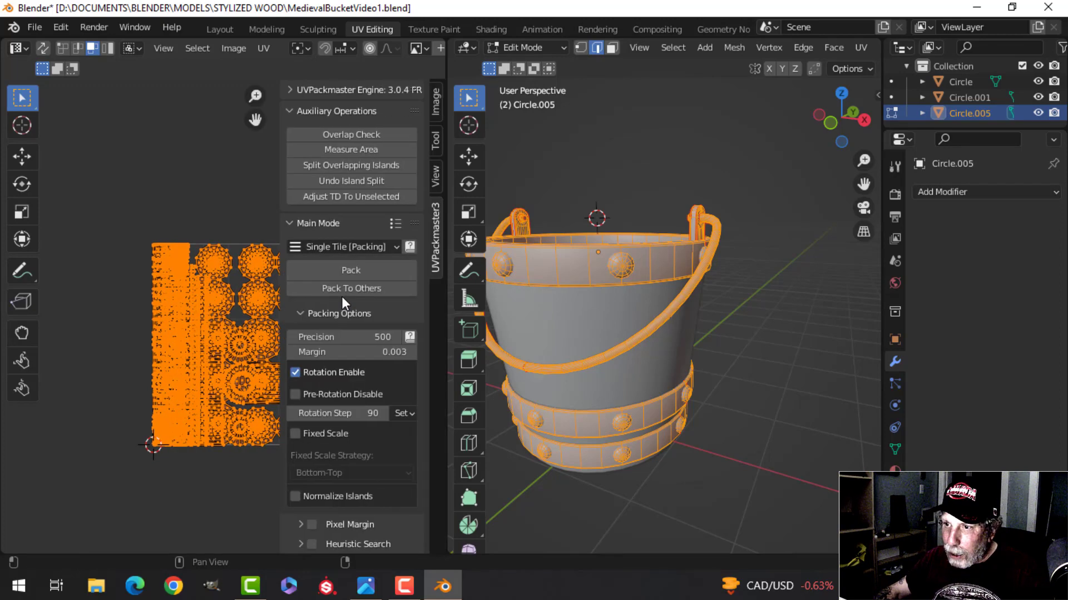
left_click(369, 269)
key("n")
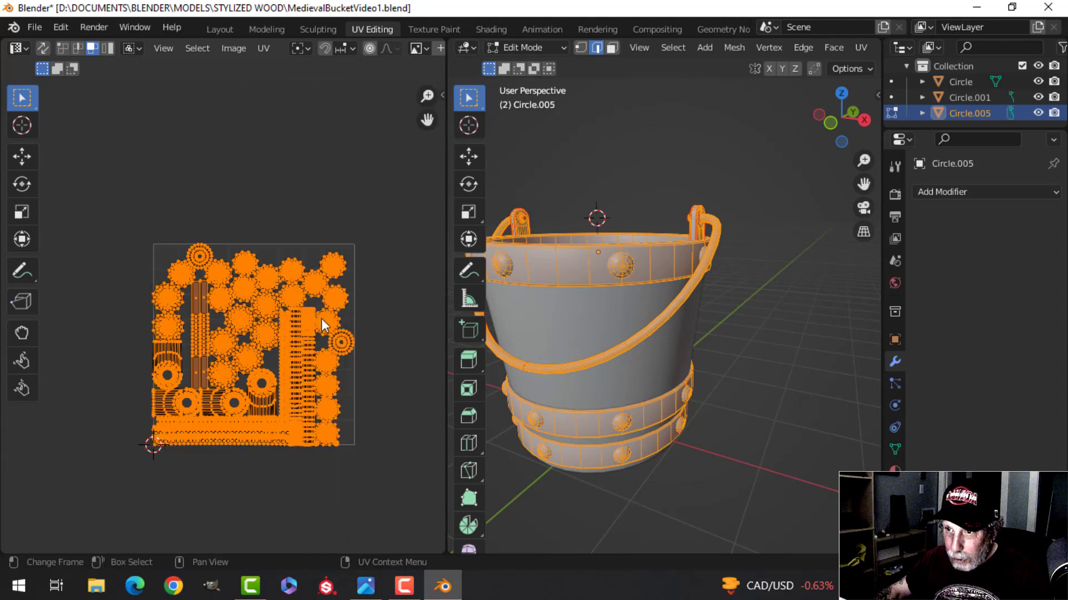
Return the packed metal object to Object Mode, select all the bucket objects and save the file
scroll(315, 332, "up", 2)
scroll(311, 311, "down", 4)
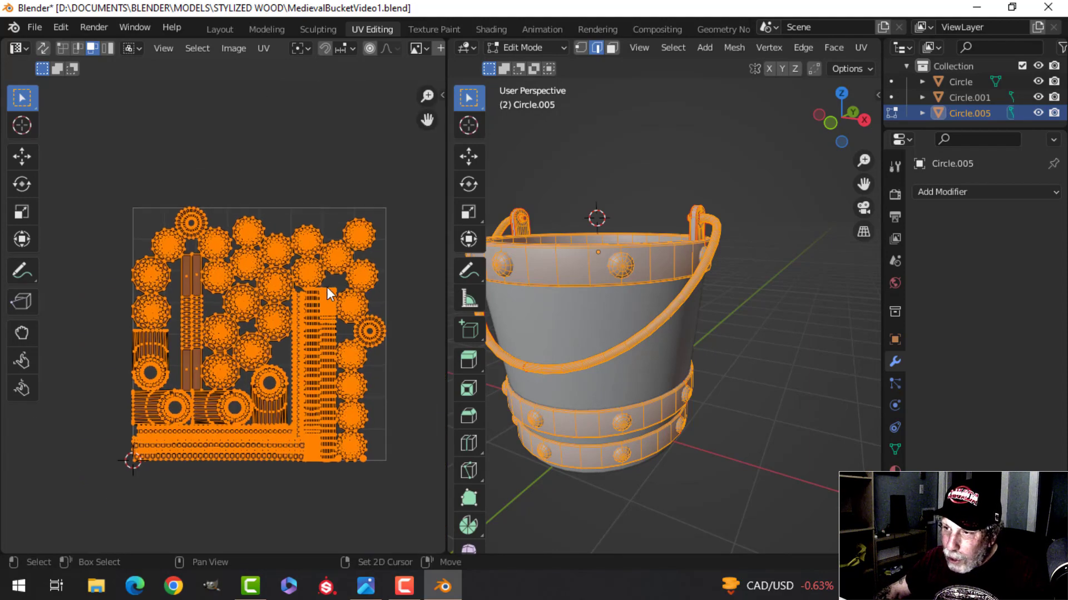
key("Tab")
middle_click_drag(339, 299, 307, 315)
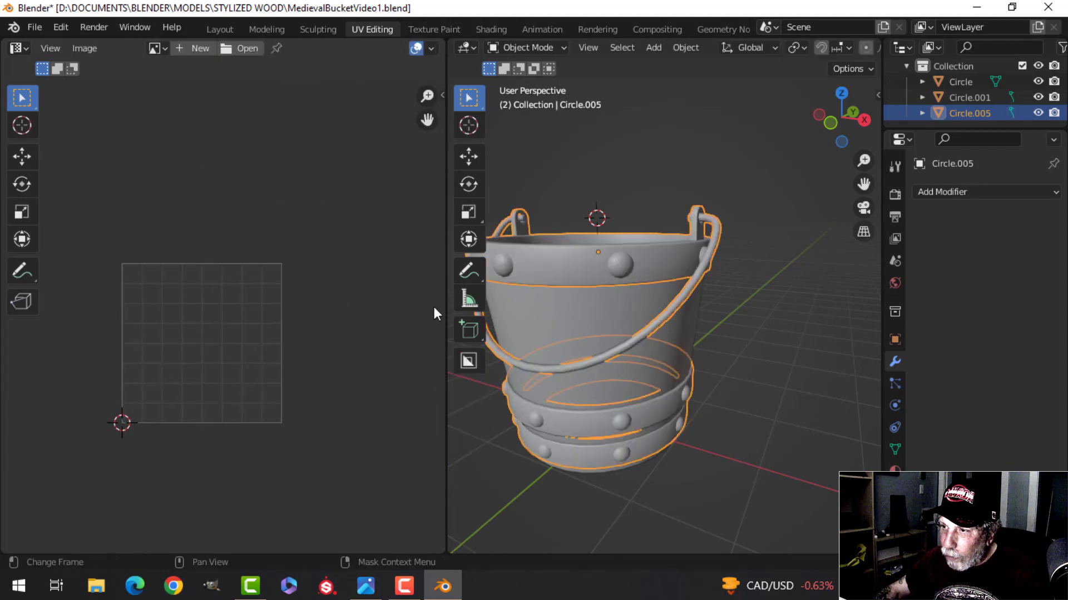
scroll(595, 313, "down", 2)
middle_click_drag(596, 320, 667, 296, "shift")
scroll(639, 312, "up", 4)
left_click(667, 295)
scroll(680, 300, "down", 3)
key("alt+a")
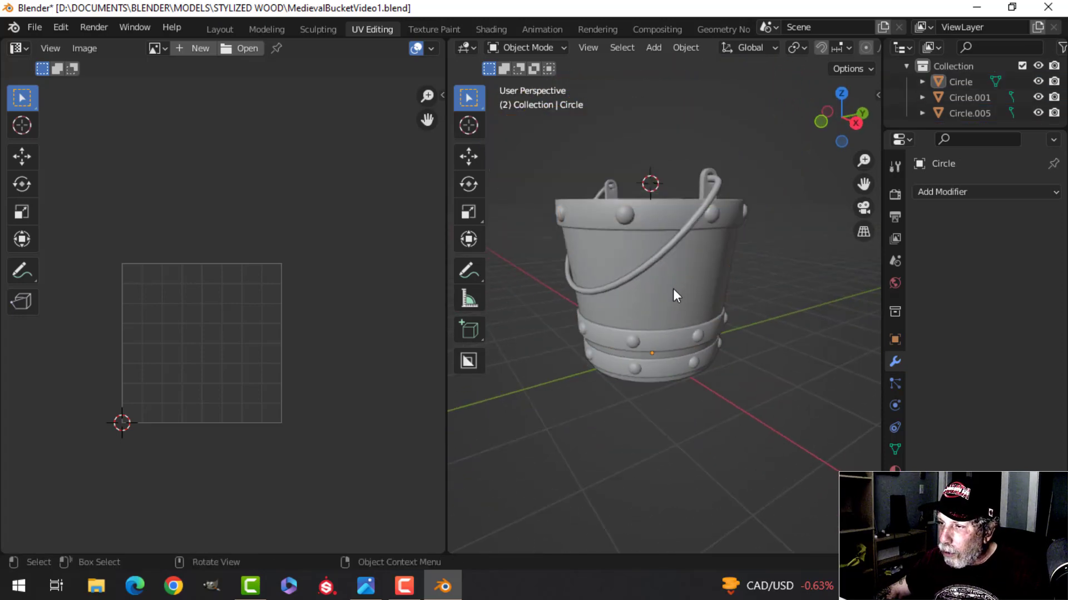
key("a")
key("ctrl+s")
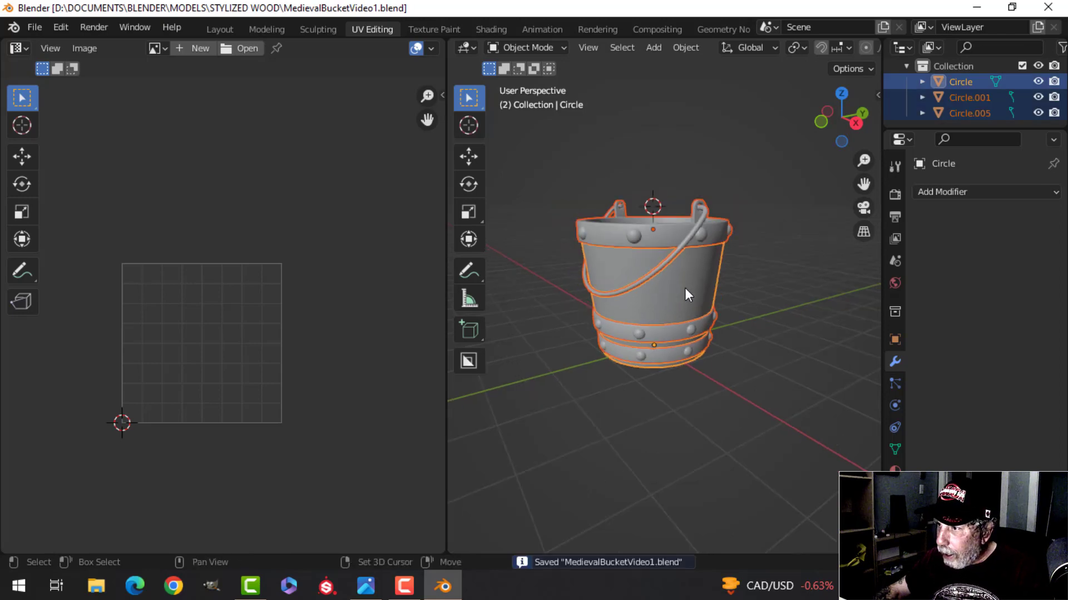
Select the joined metal object and add a Weighted Normal modifier to it
middle_click_drag(685, 288, 677, 325)
scroll(667, 312, "up", 6)
middle_click_drag(657, 279, 653, 325)
left_click(656, 234)
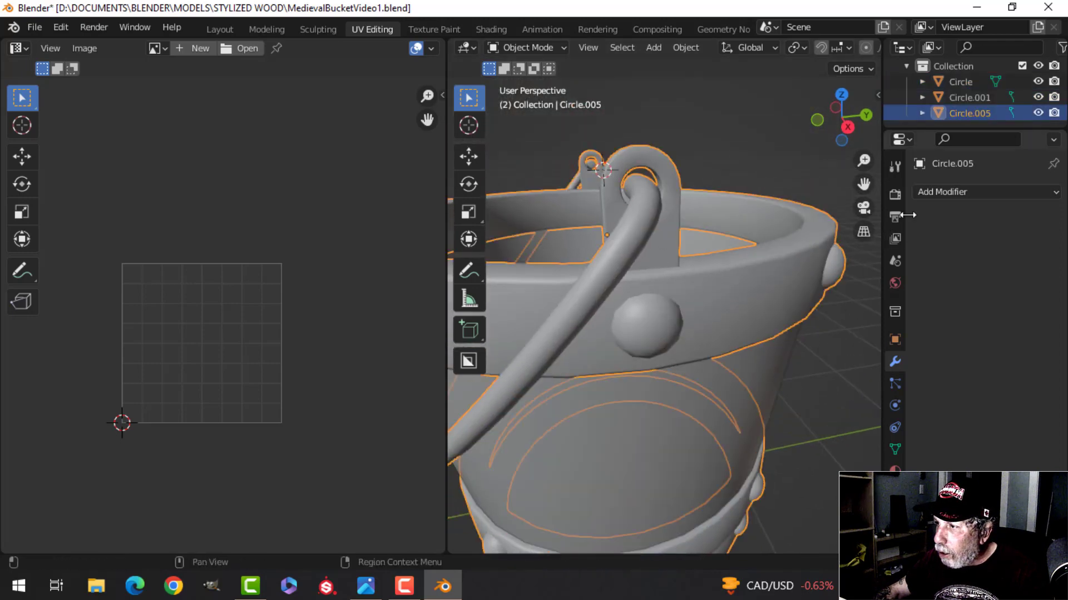
left_click(926, 192)
left_click(630, 303)
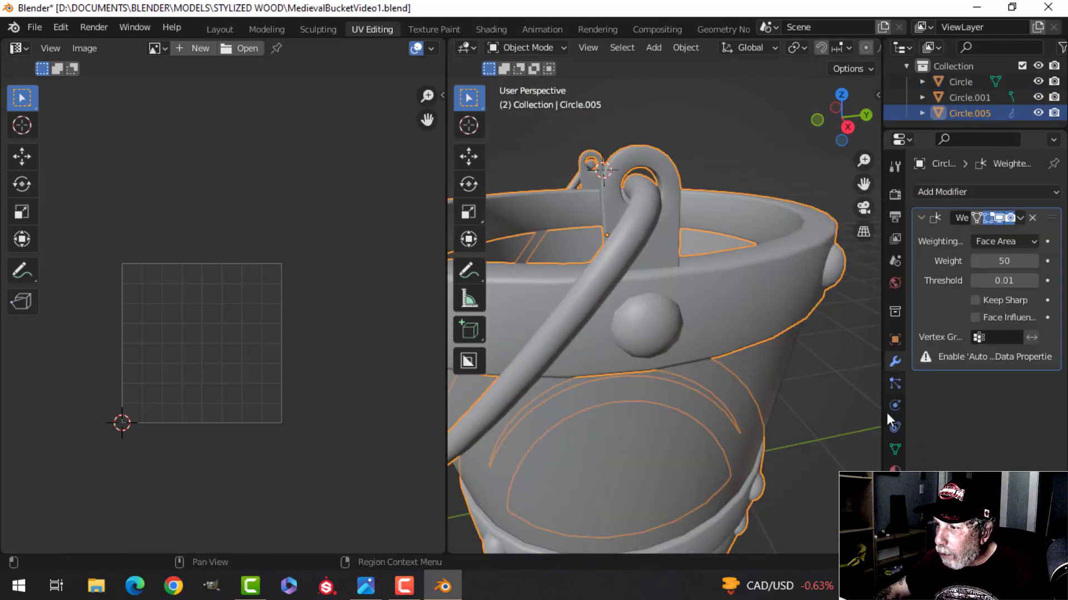
Enable Auto Smooth in the metal object's normals settings, deselect everything and save the file
left_click(894, 450)
scroll(988, 446, "down", 2)
left_click(926, 439)
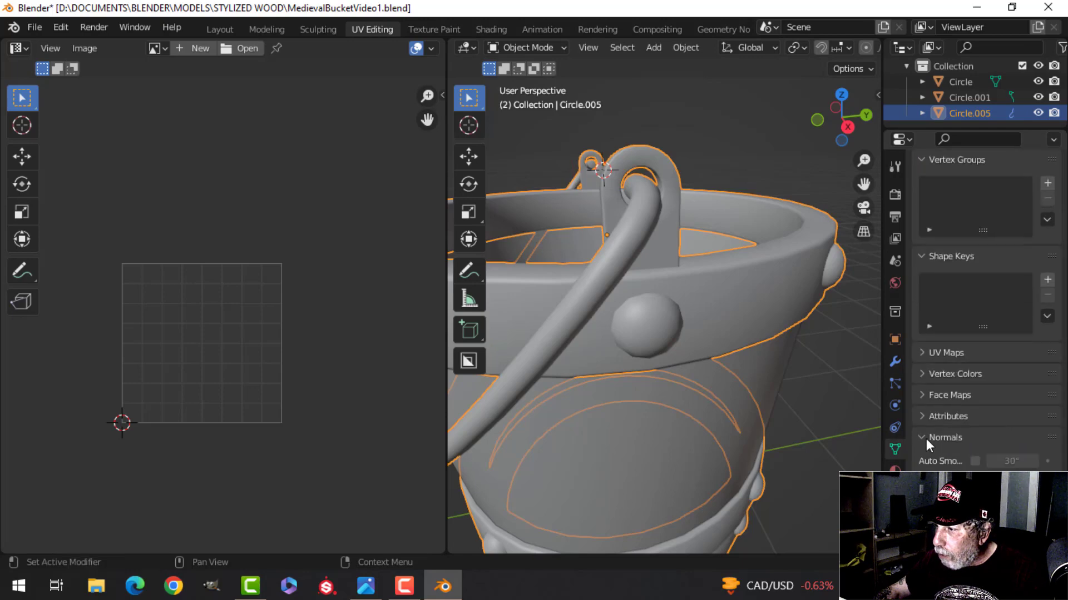
left_click(975, 462)
scroll(685, 305, "down", 4)
key("alt+a")
middle_click_drag(681, 314, 684, 344)
key("ctrl+s")
Examine the bucket model's outside and interior and compare it with the MedievalBucket.jpg reference image in the image viewer
scroll(739, 346, "down", 4)
key("a")
scroll(700, 323, "up", 4)
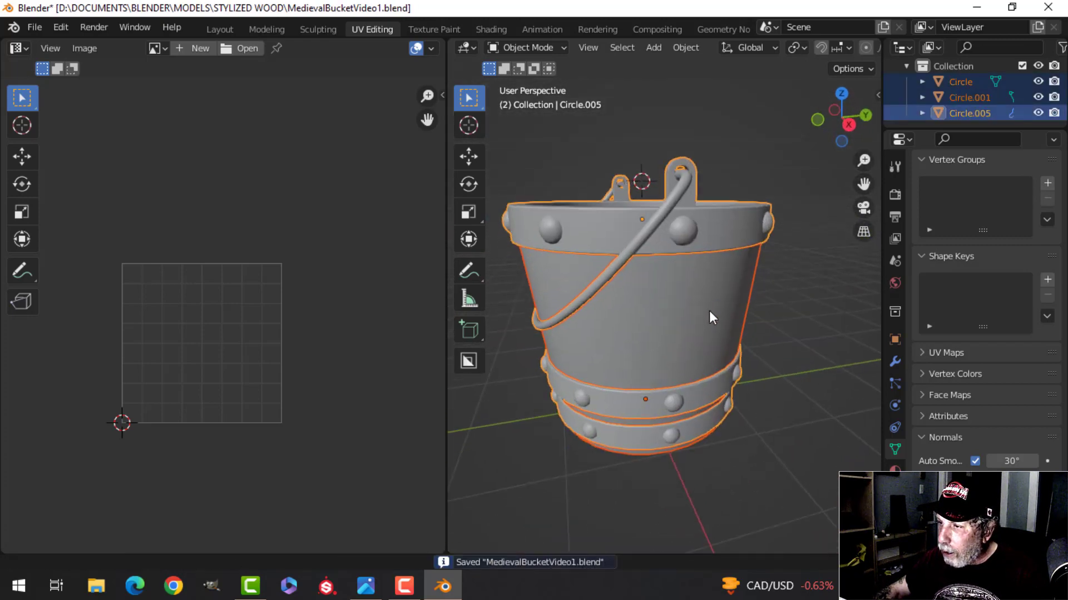
middle_click_drag(709, 311, 729, 359)
key("alt+a")
scroll(671, 303, "up", 3)
mouse_move(670, 304)
middle_mouse_down()
mouse_move(701, 358)
mouse_move(688, 373)
mouse_move(699, 291)
mouse_move(675, 314)
middle_mouse_up()
scroll(638, 354, "down", 2)
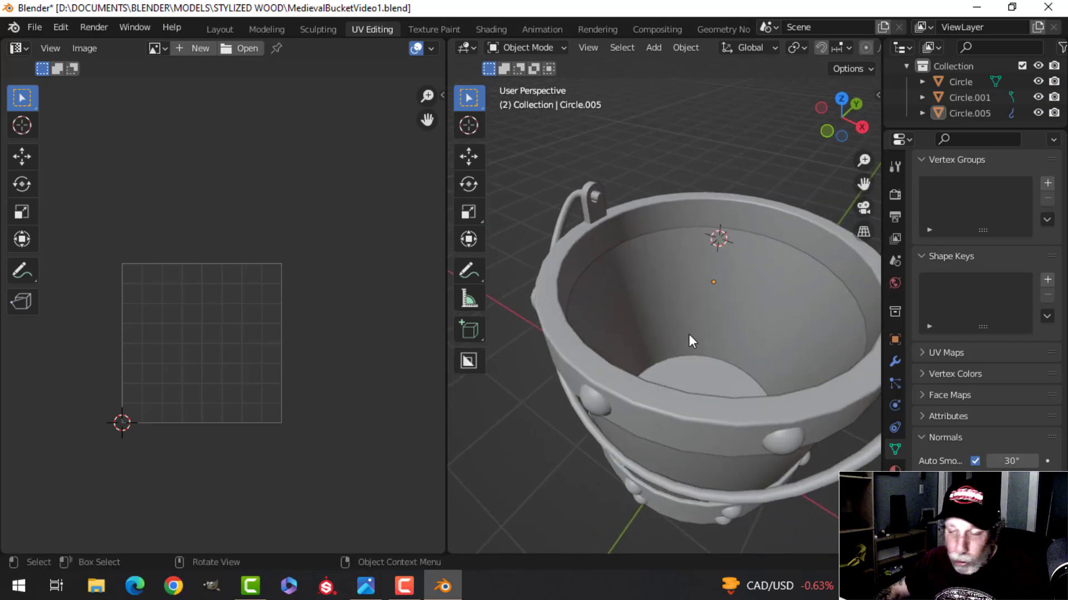
key("alt+Tab")
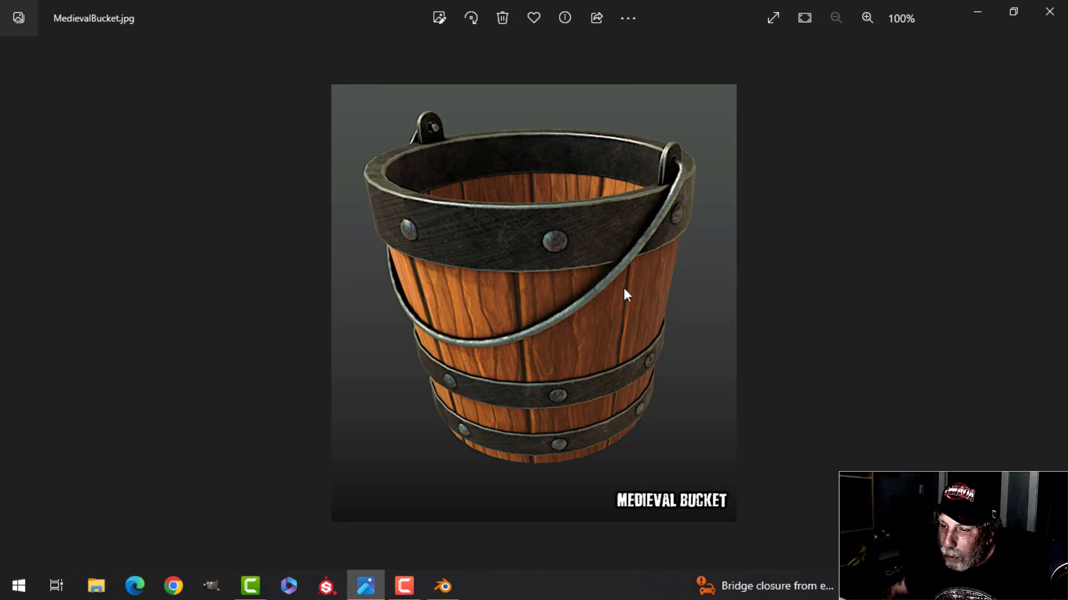
left_click(443, 587)
Switch Blender to the Layout workspace and frame the whole bucket in a side view from slightly above
scroll(675, 327, "down", 3)
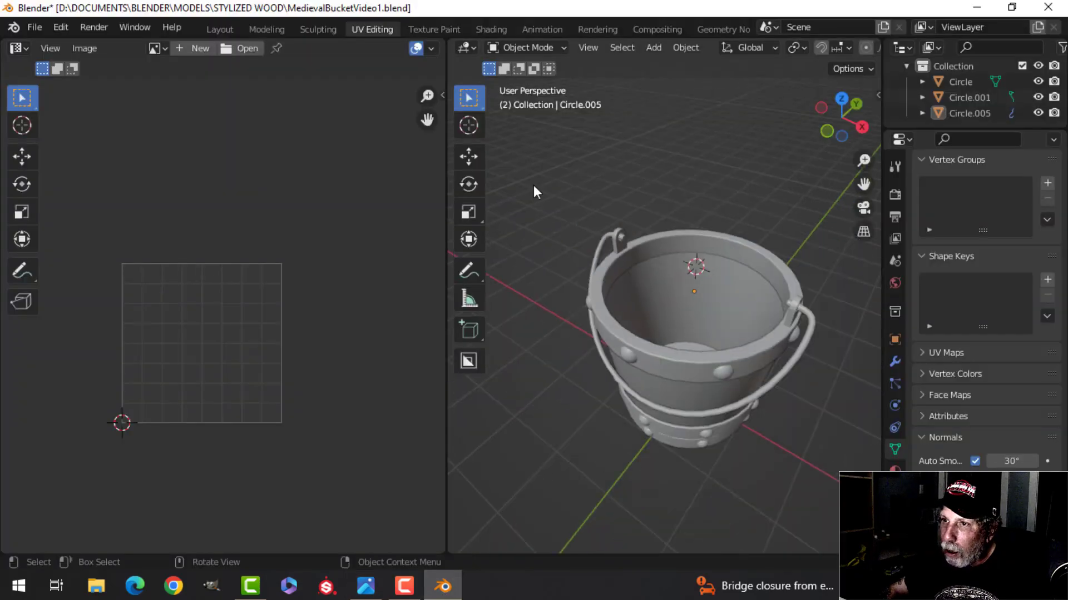
left_click(219, 29)
middle_click_drag(722, 221, 610, 243)
scroll(629, 252, "down", 4)
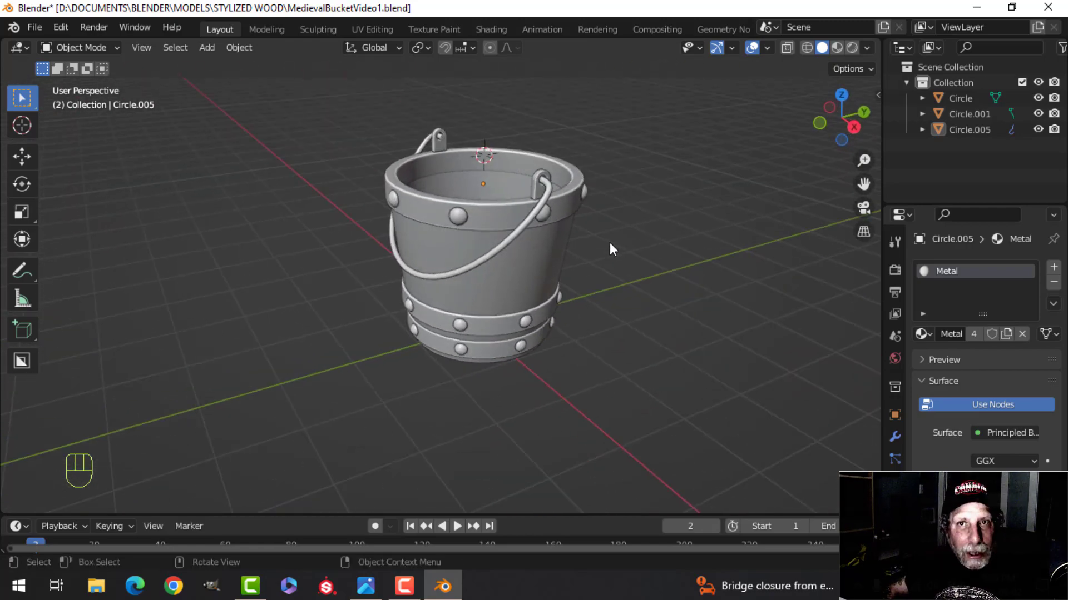